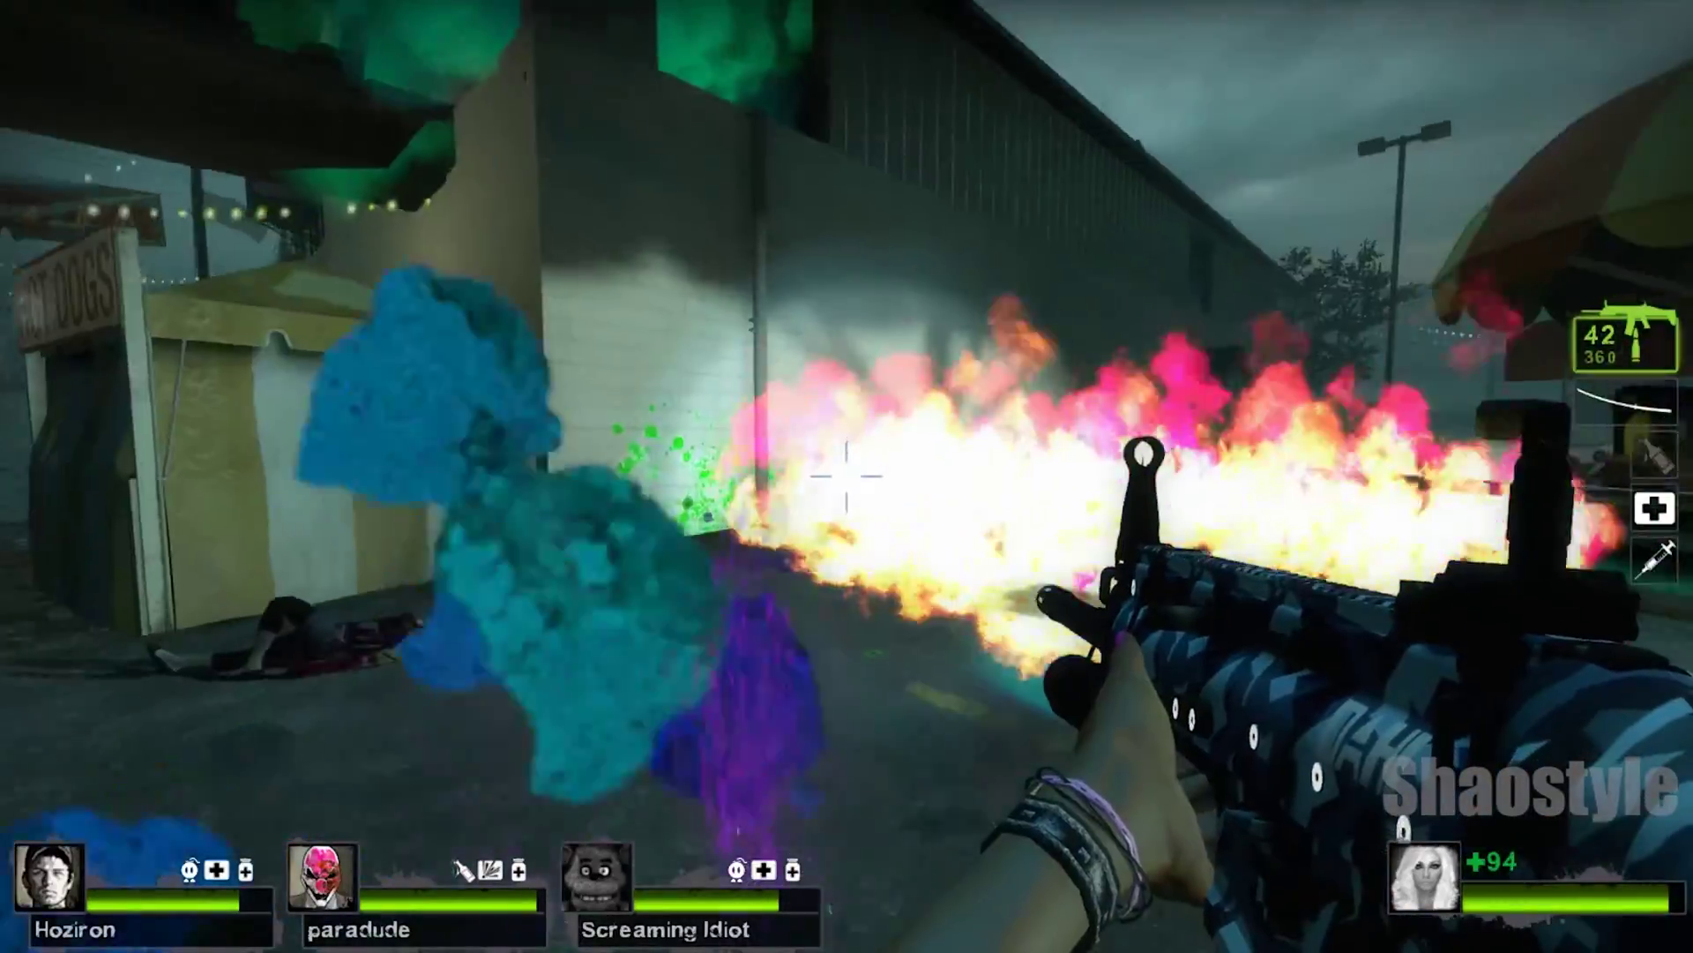
Fire the rifle into the zombies at the hot dog stand, then finish one off with the katana.
left_click(845, 476)
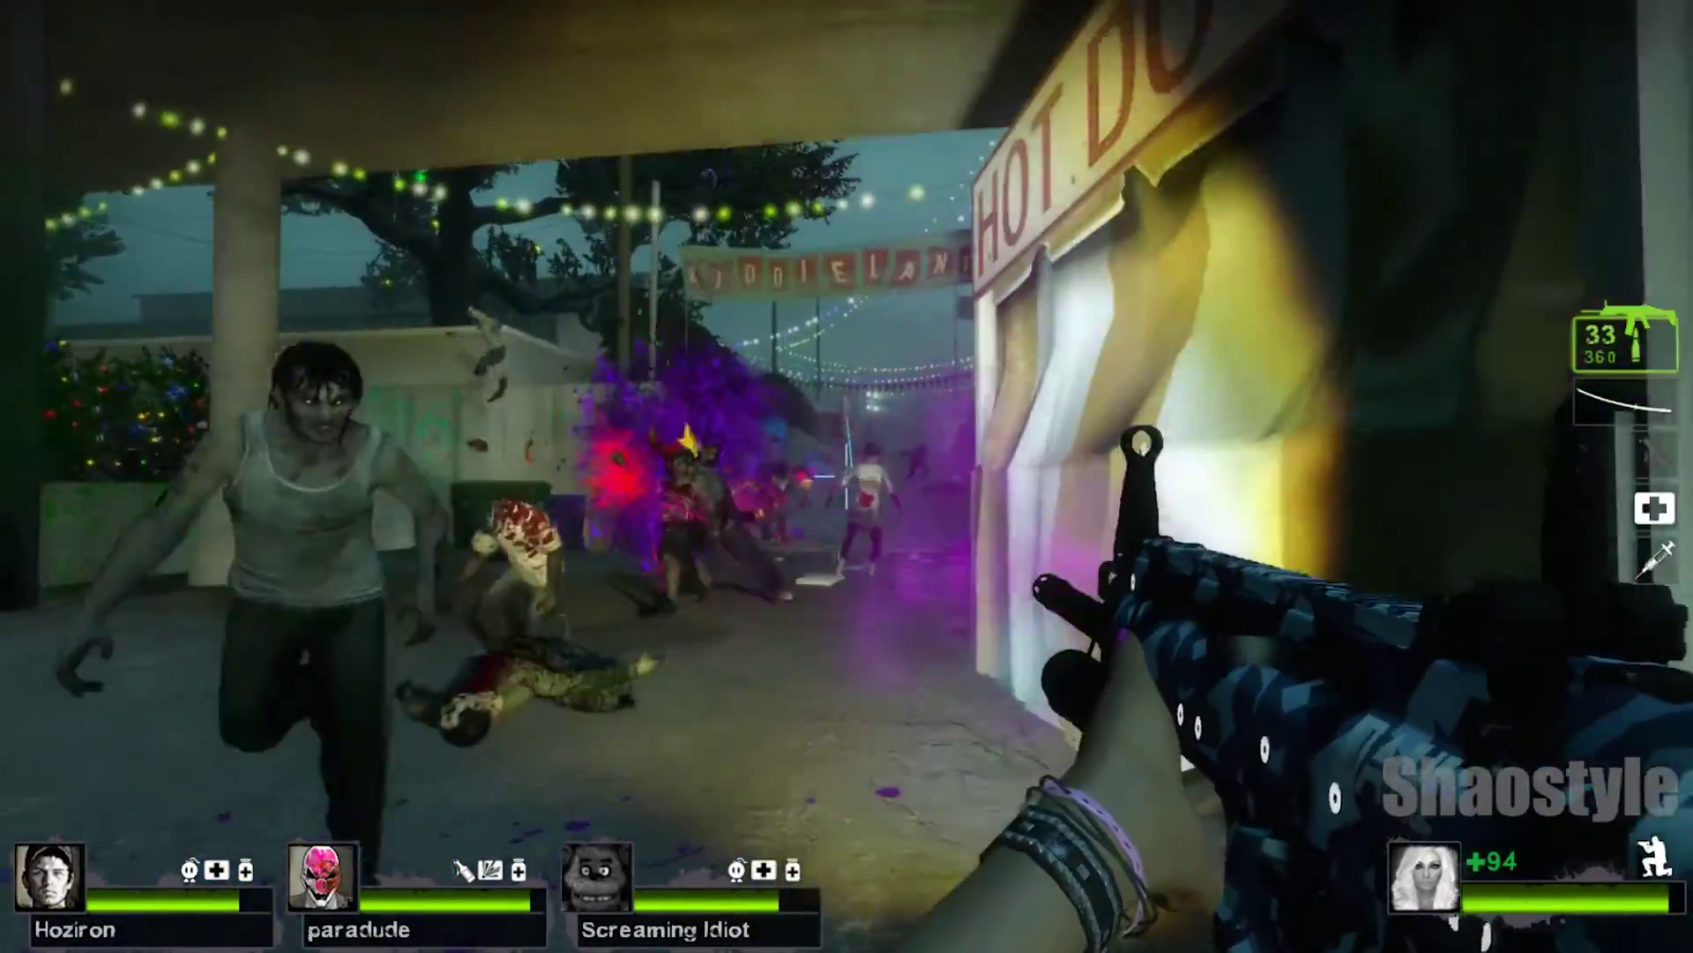
left_click(846, 475)
left_click(846, 475)
left_click(846, 475)
left_click(846, 475)
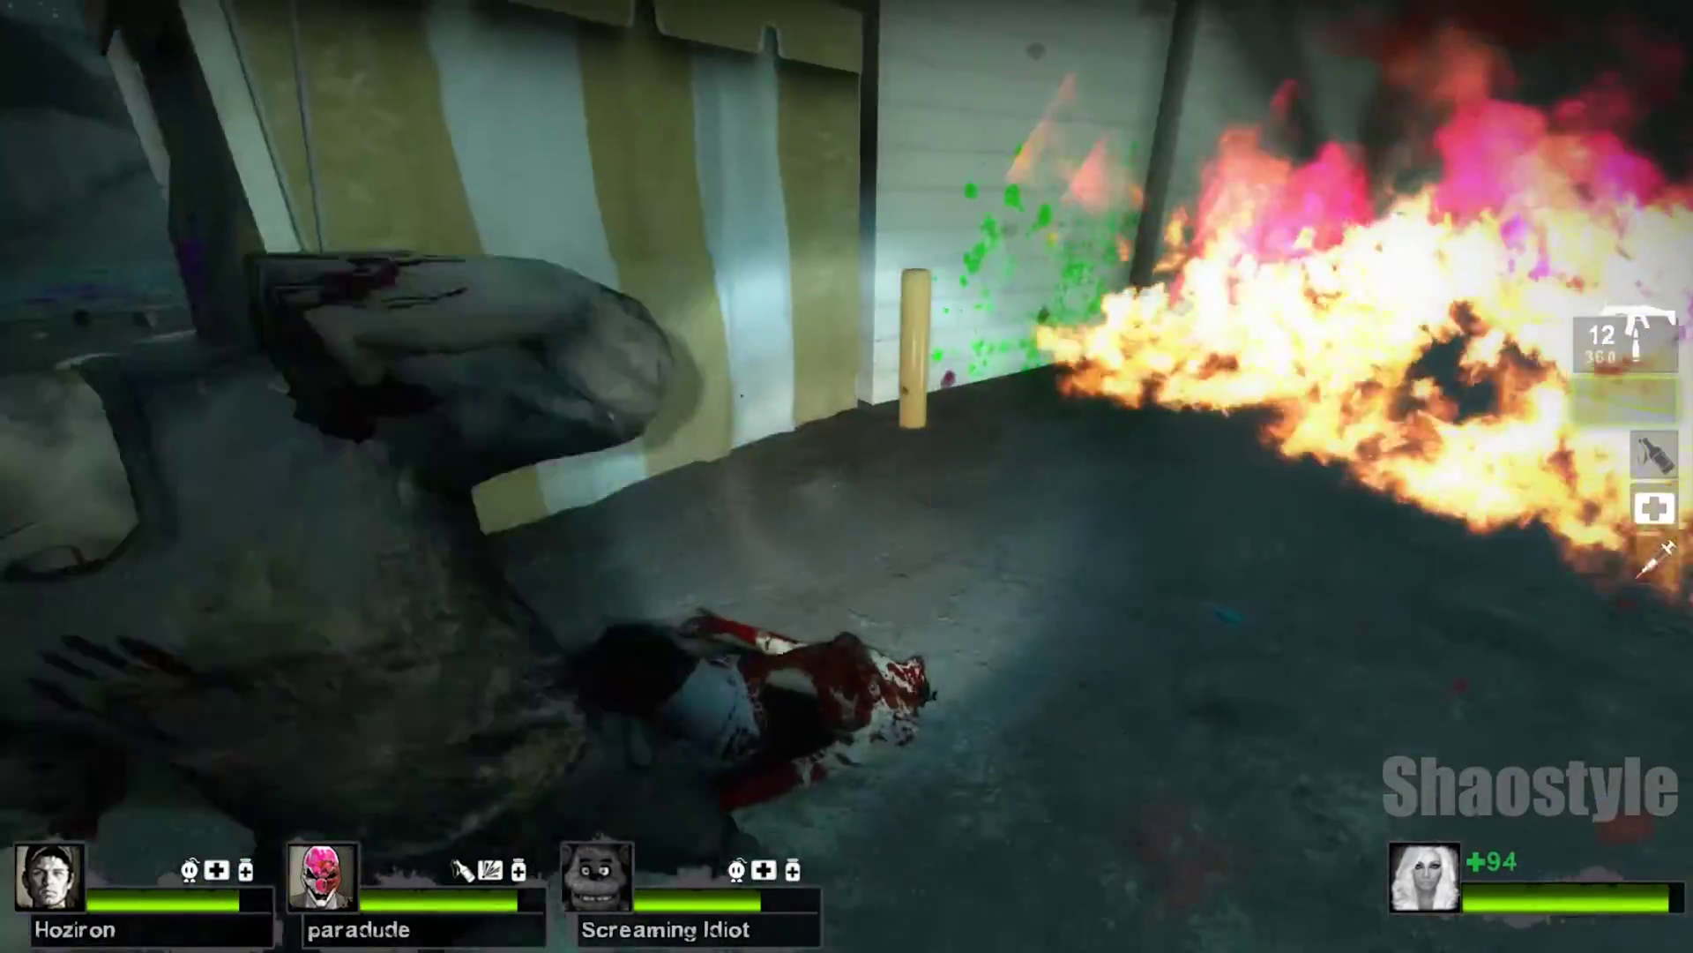
left_click(846, 475)
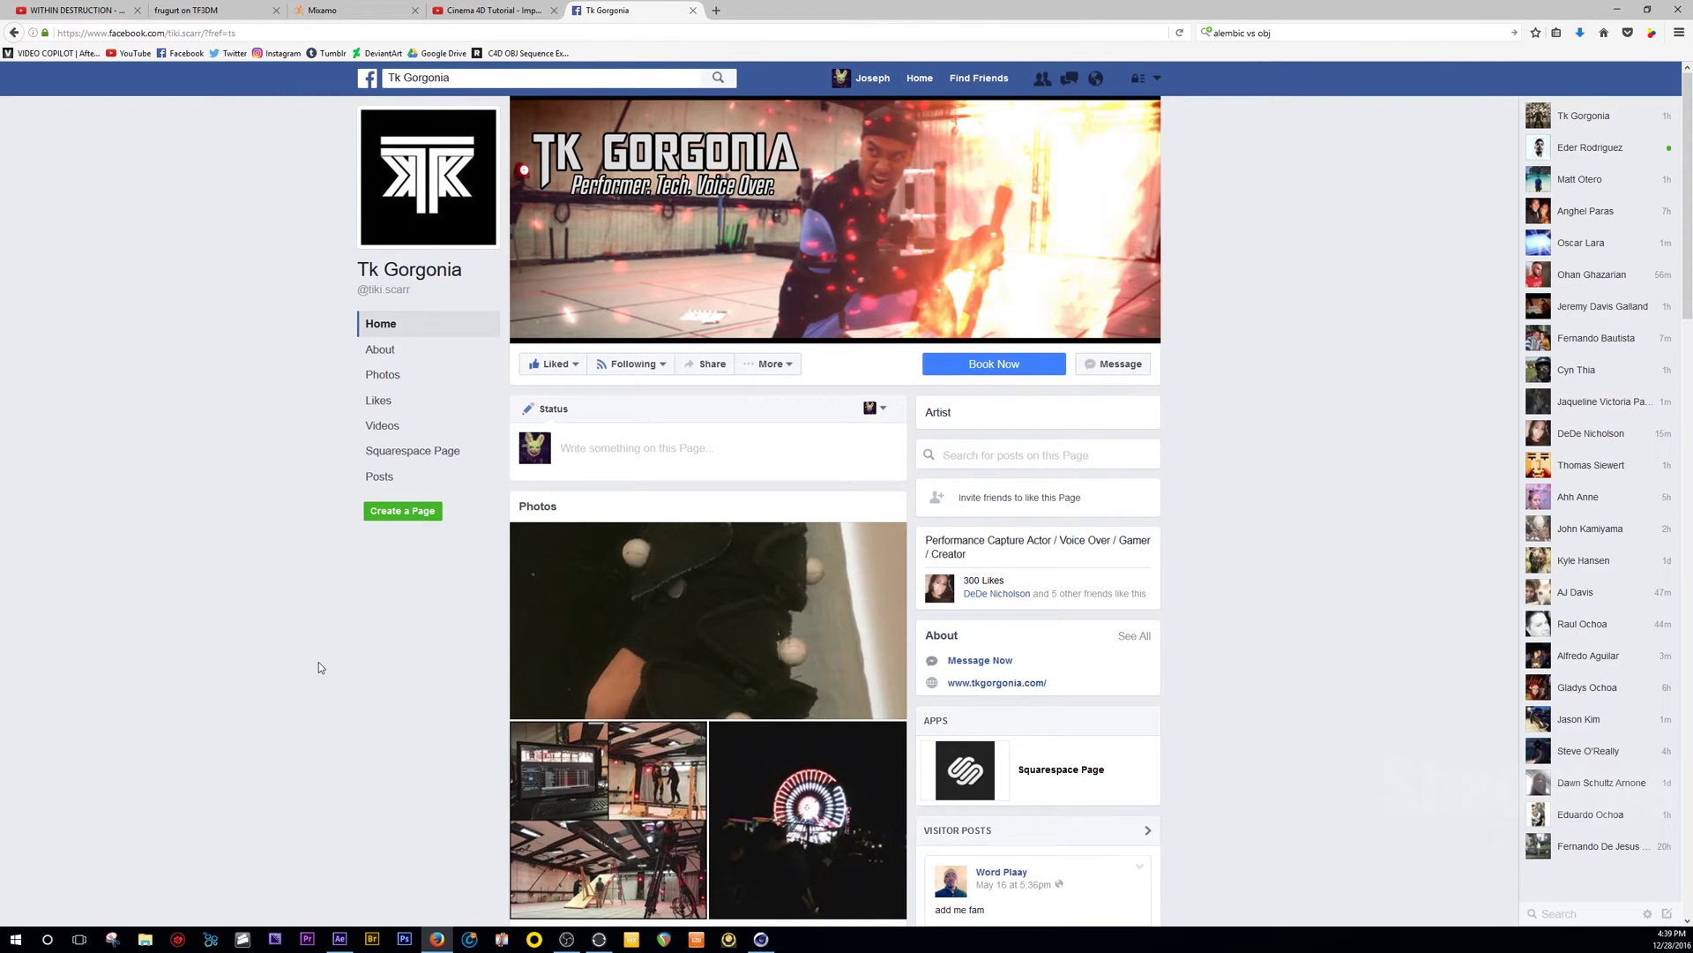
Scroll down to Photos, view the large photo full-size, and advance to the next photo.
scroll(635, 486, "down", 2)
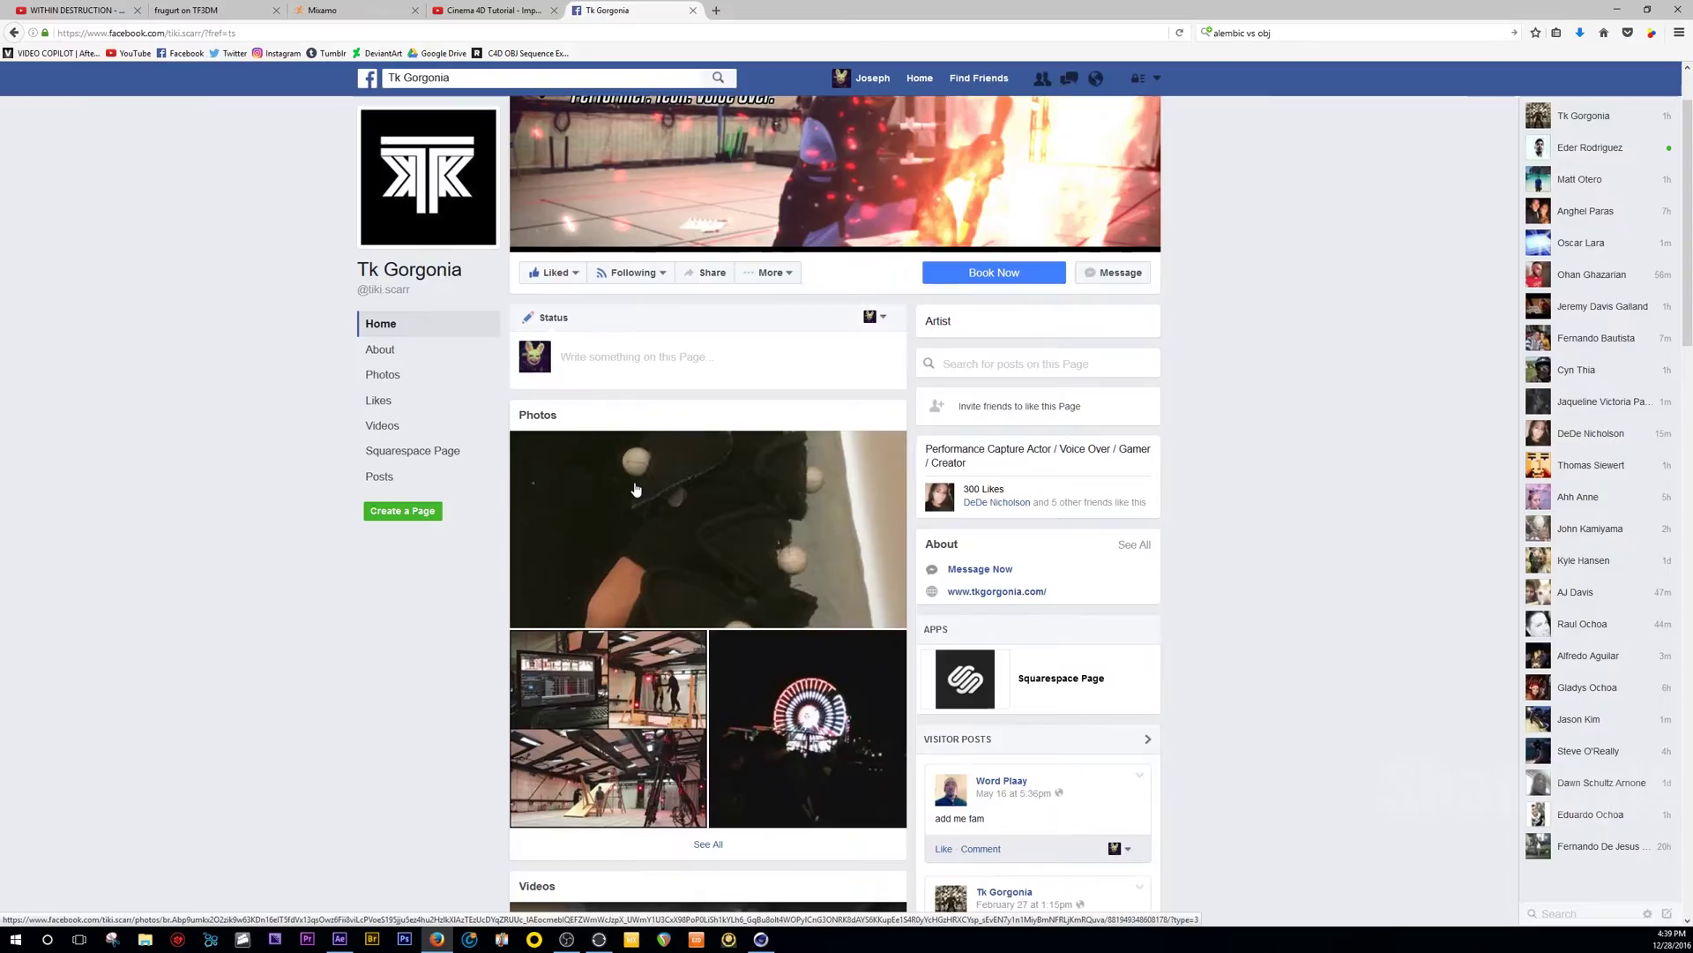
left_click(635, 487)
left_click(1083, 501)
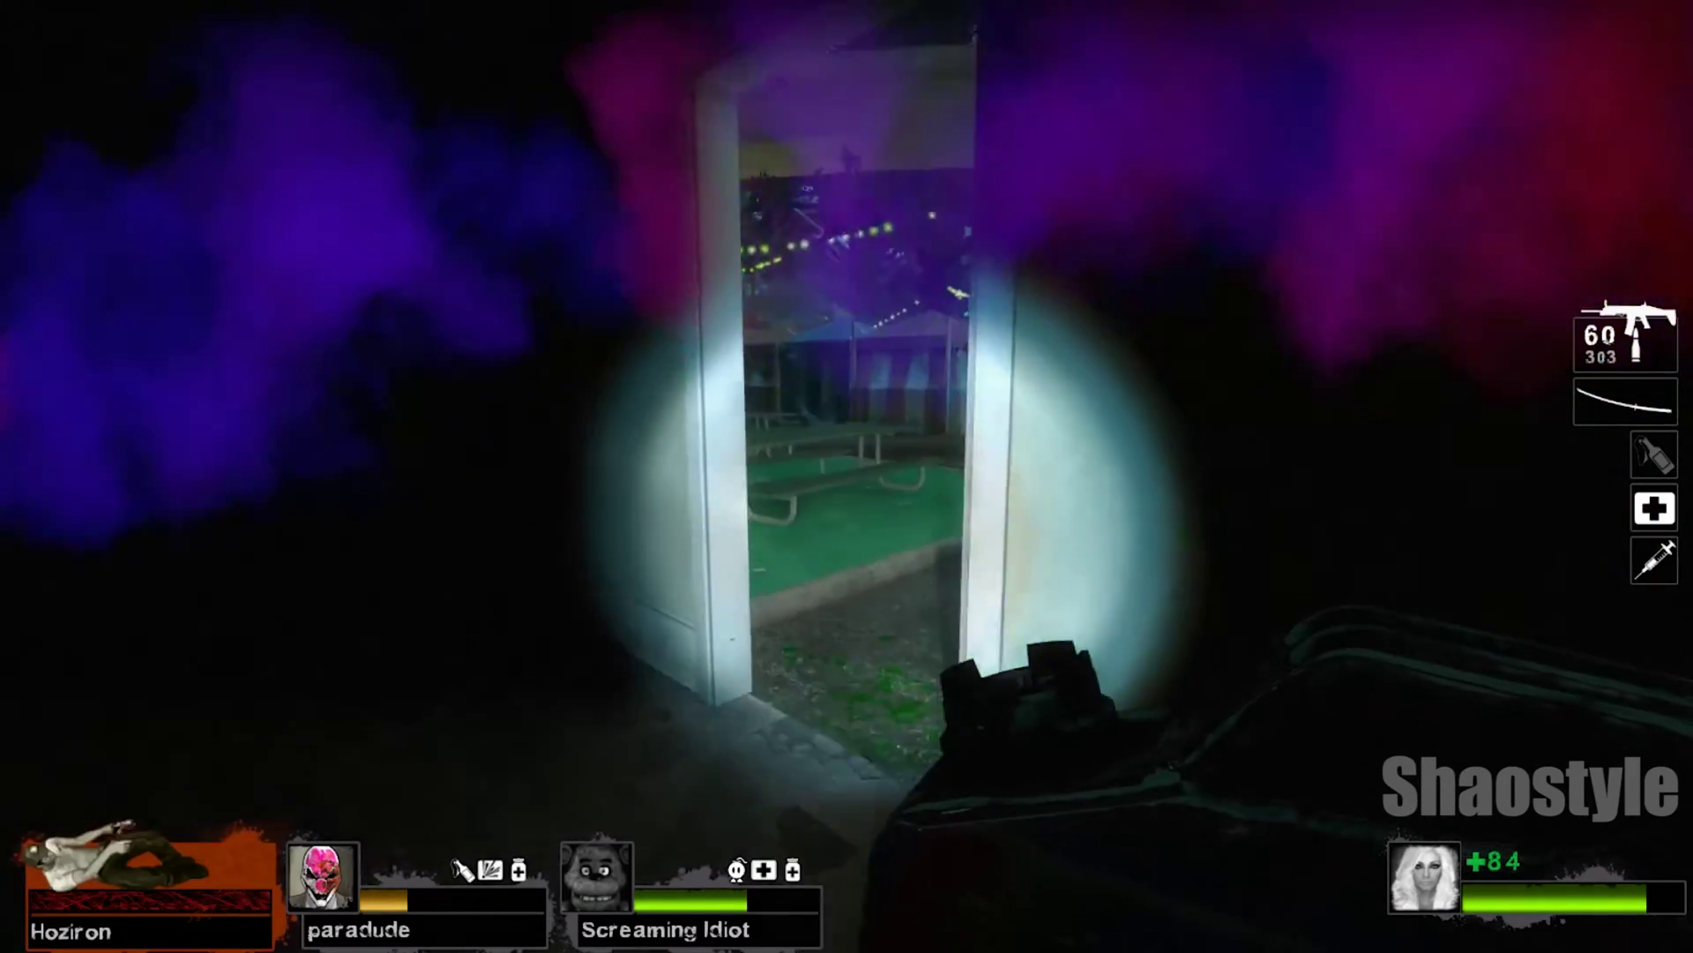
Draw the katana, crouch, and slash the white infected twice.
key("2")
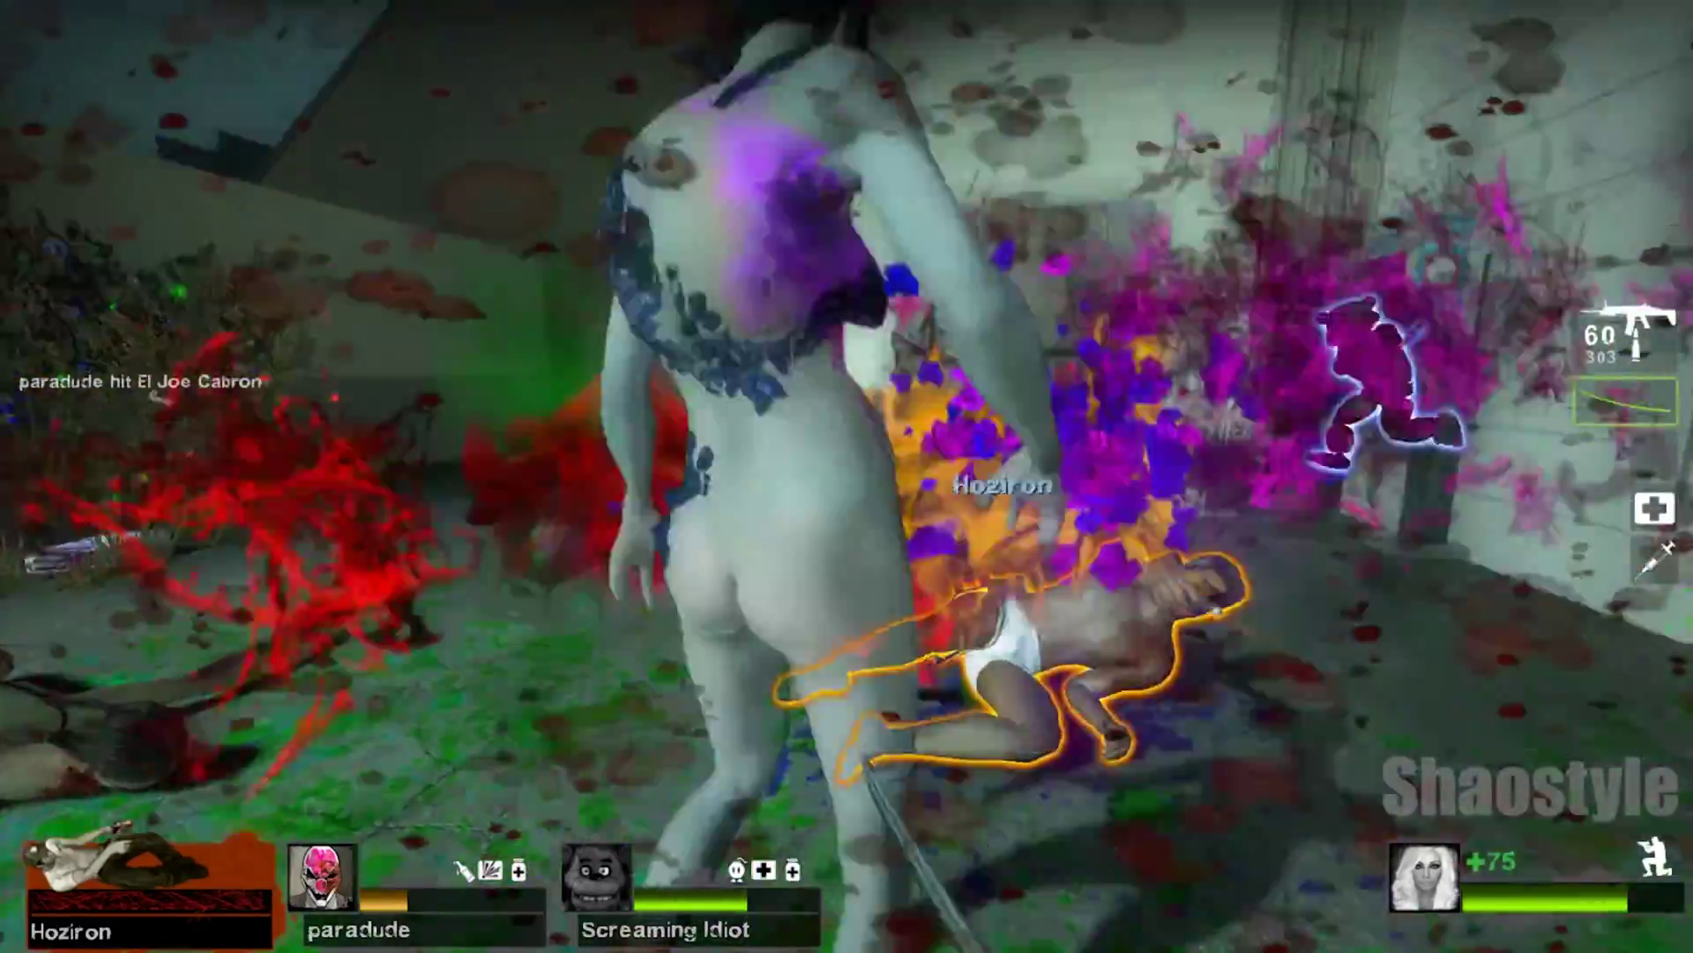
key("ctrl")
left_click(847, 476)
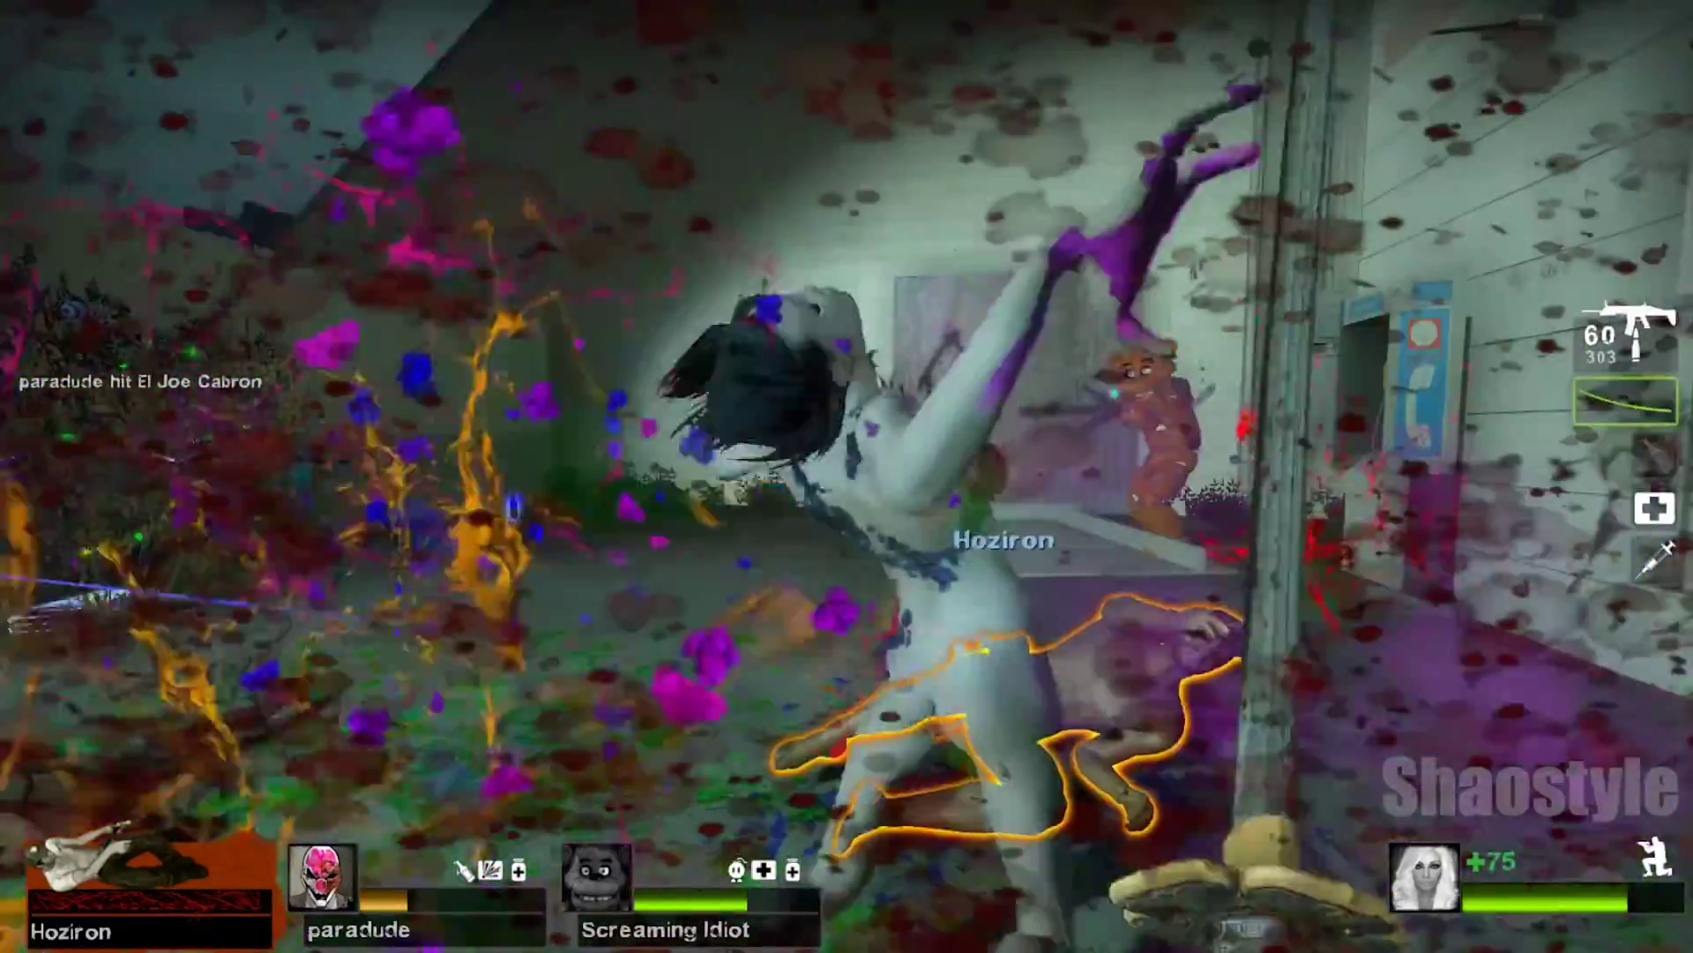
left_click(846, 476)
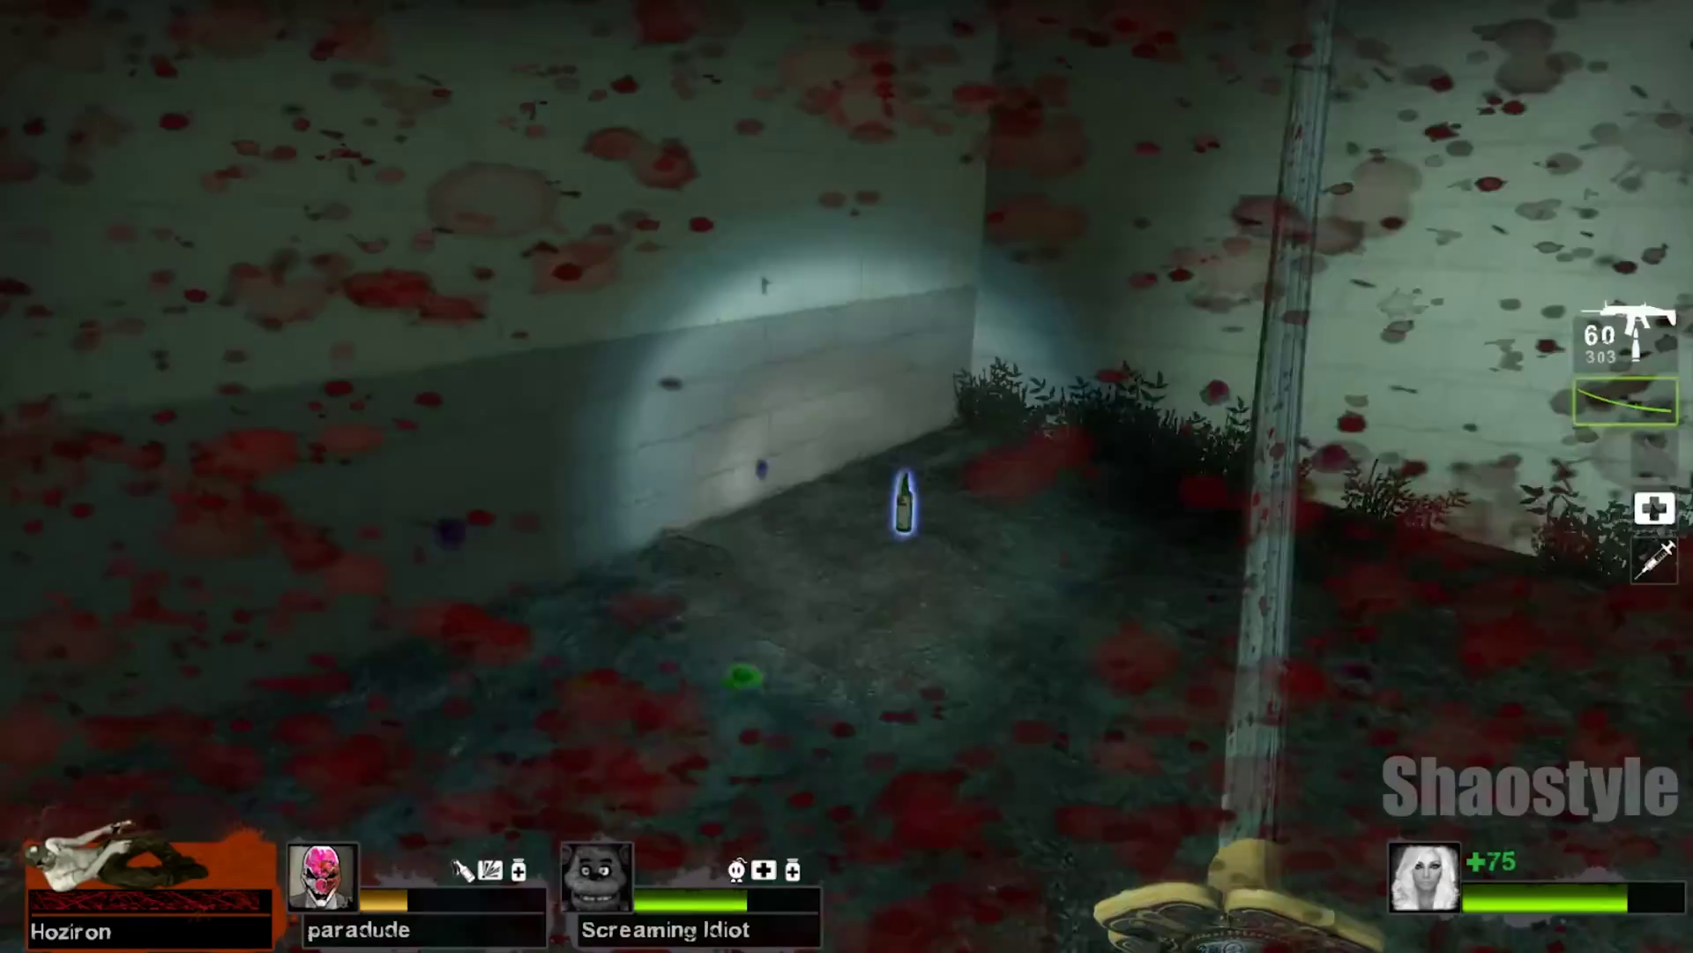
Switch to the rifle, then the gas can, and walk down the alley.
key("1")
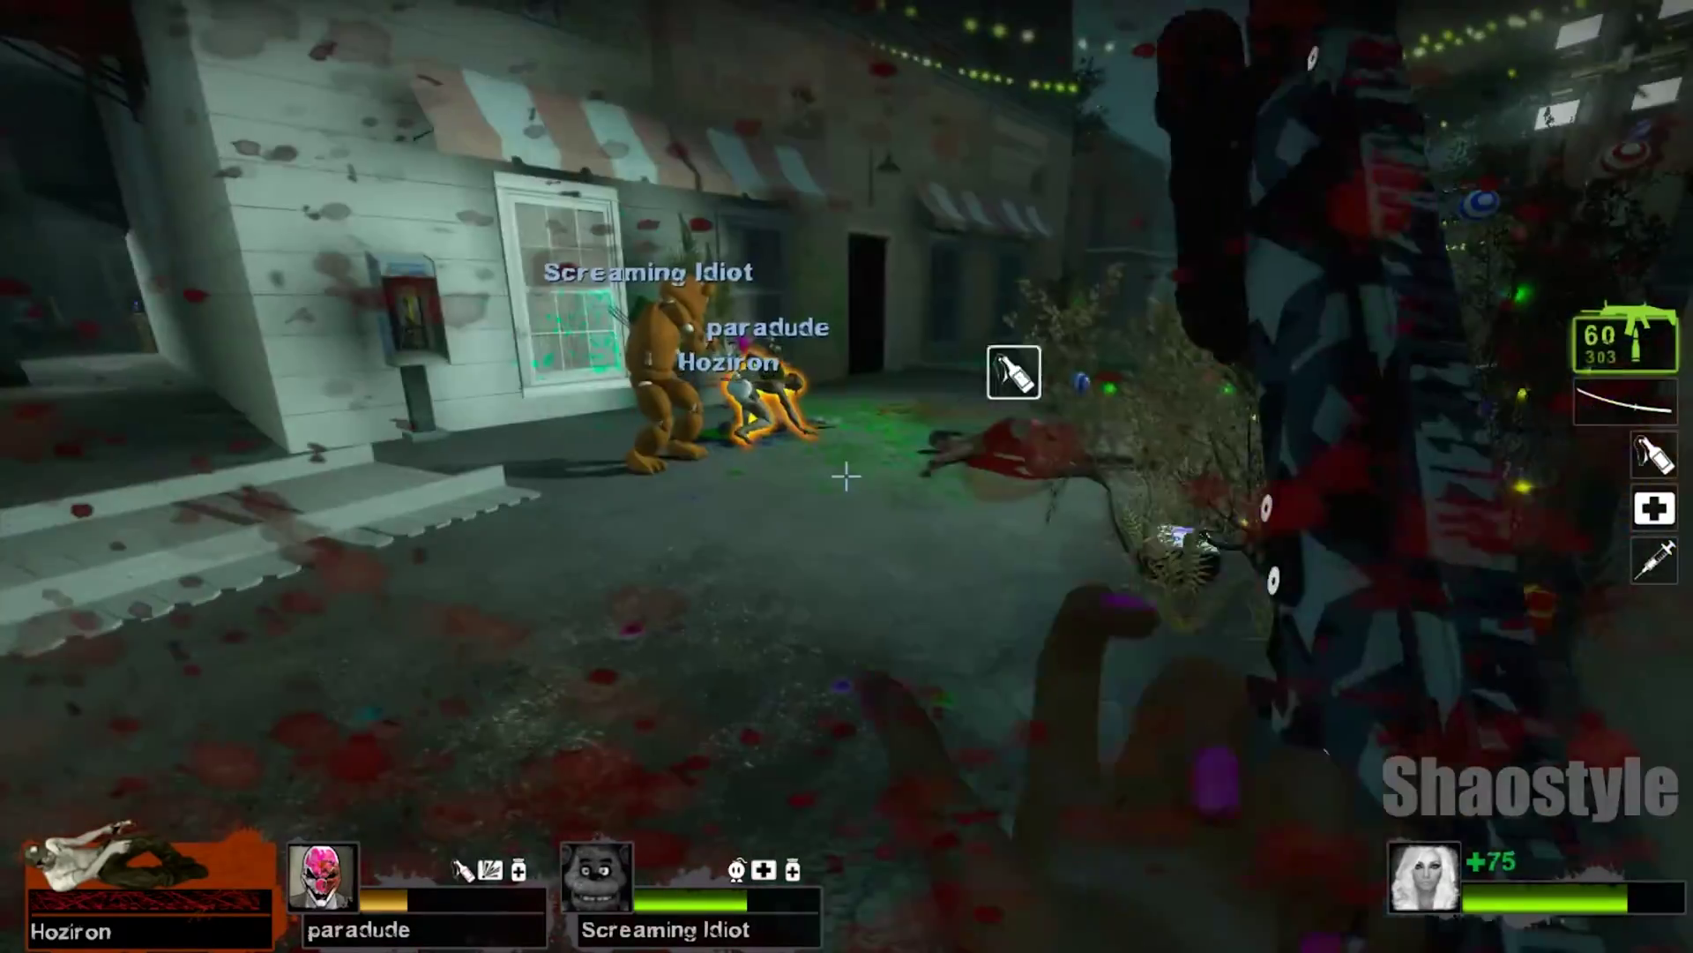
key("e")
key("w")
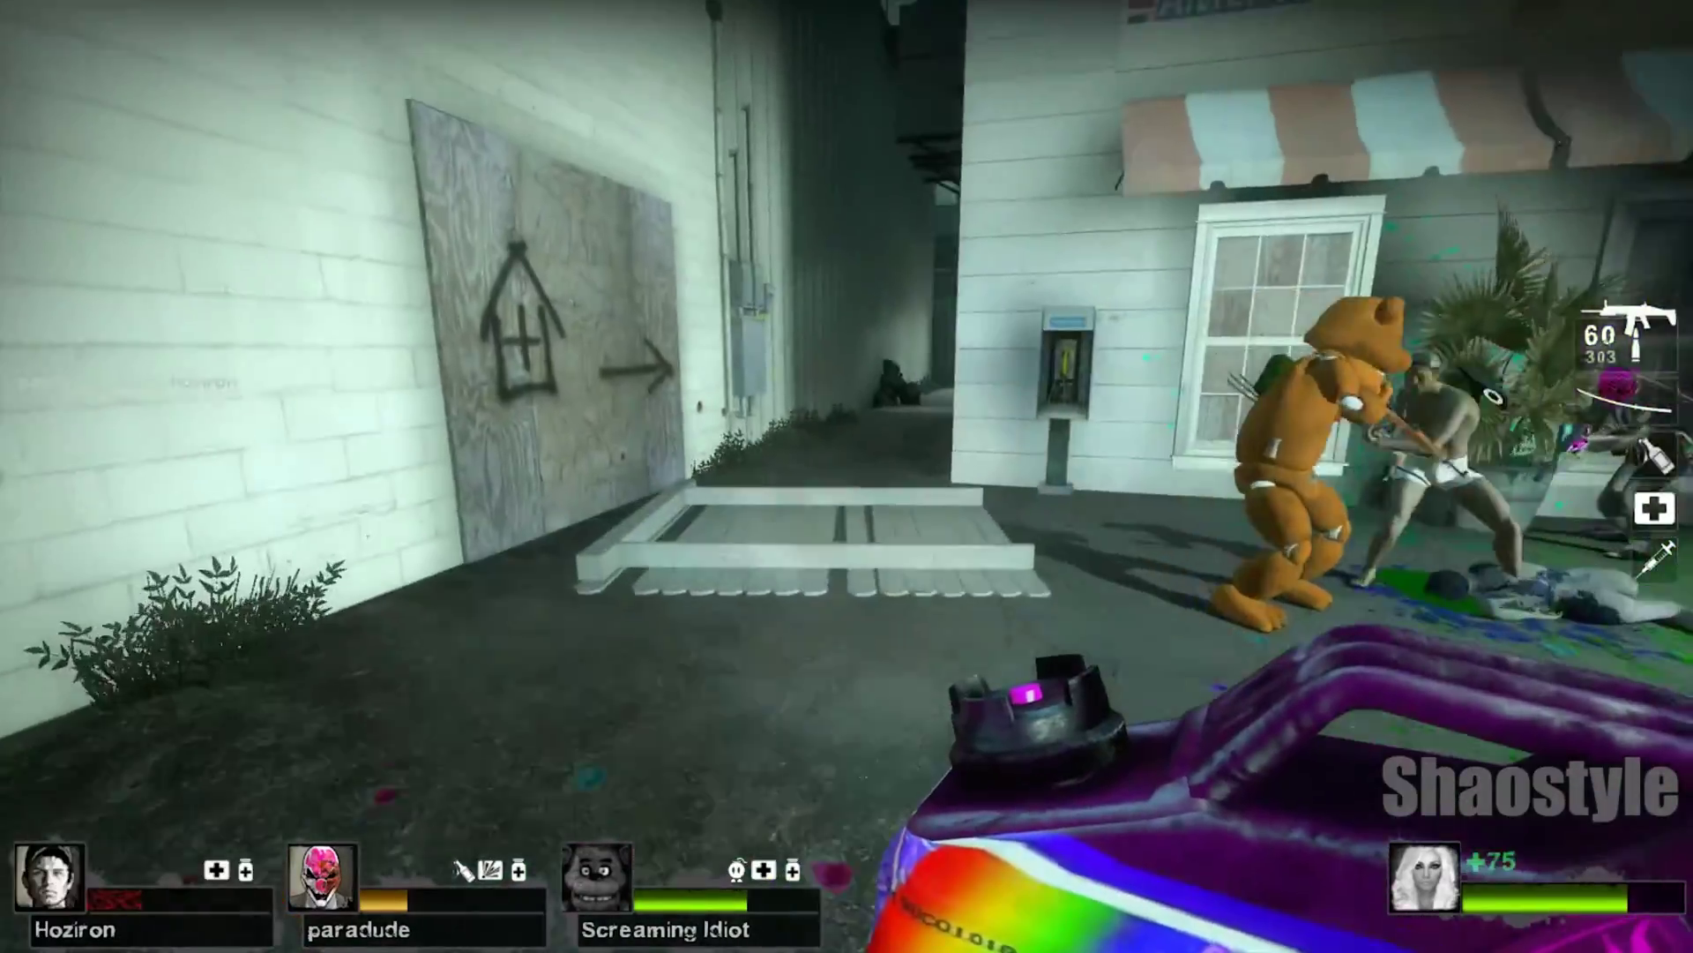
key("w")
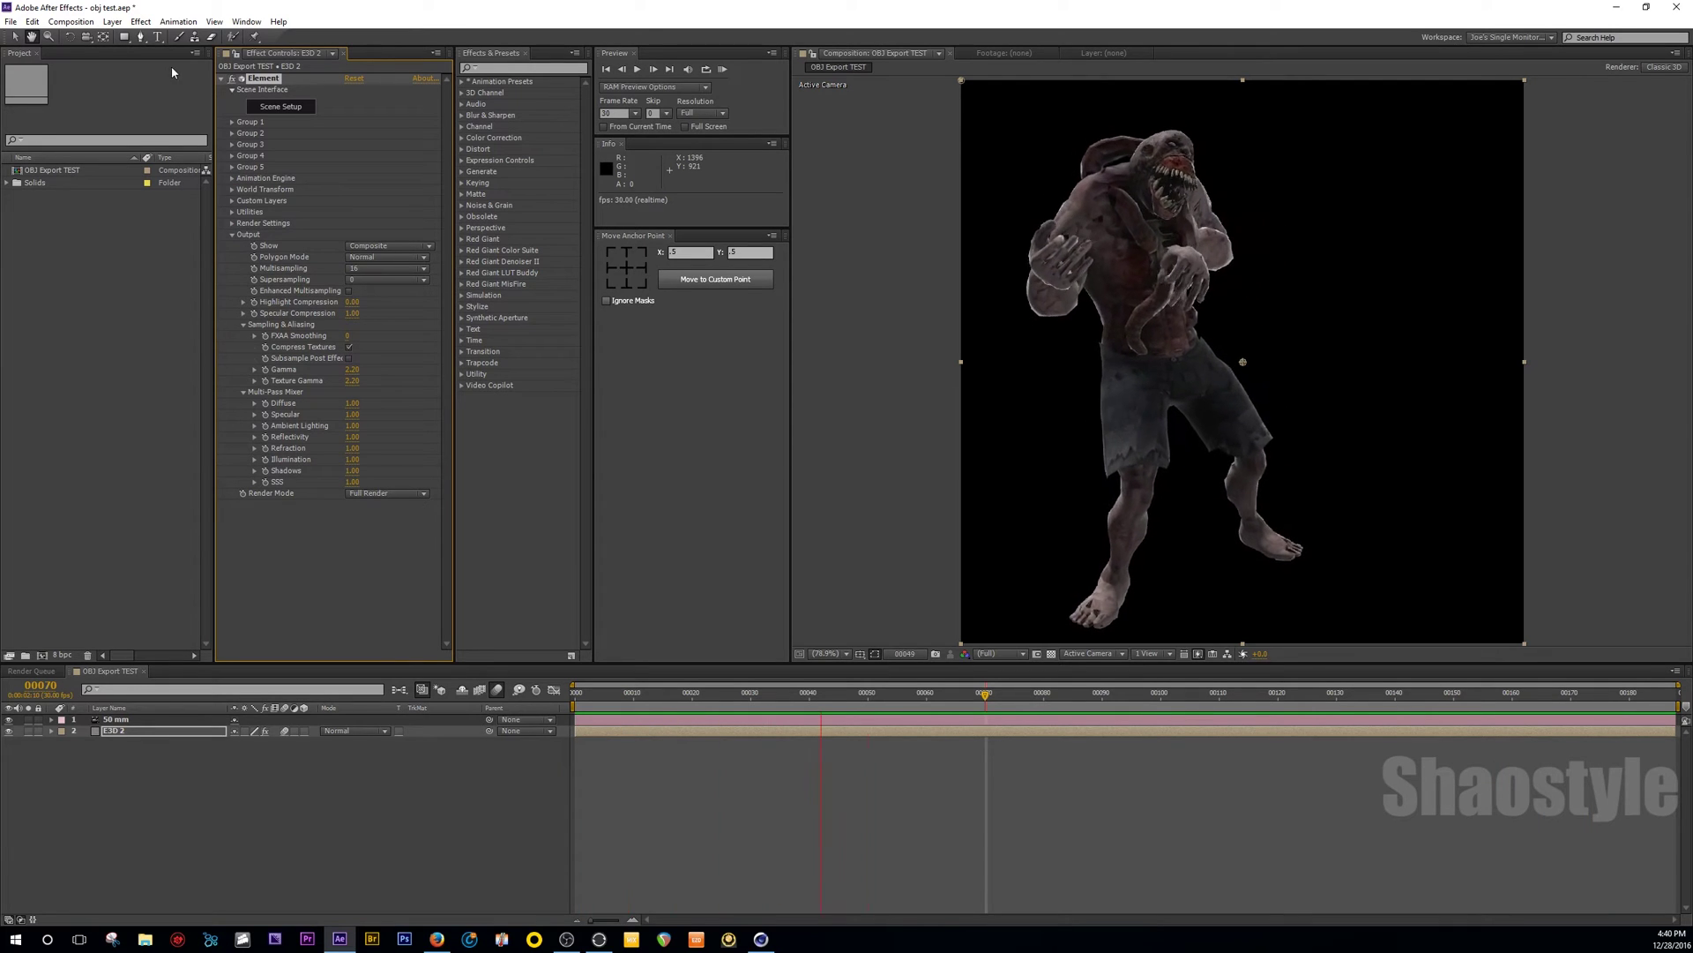
Orbit the 50 mm camera around the textured monster in the composition viewer.
left_click_drag(1168, 322, 1108, 357)
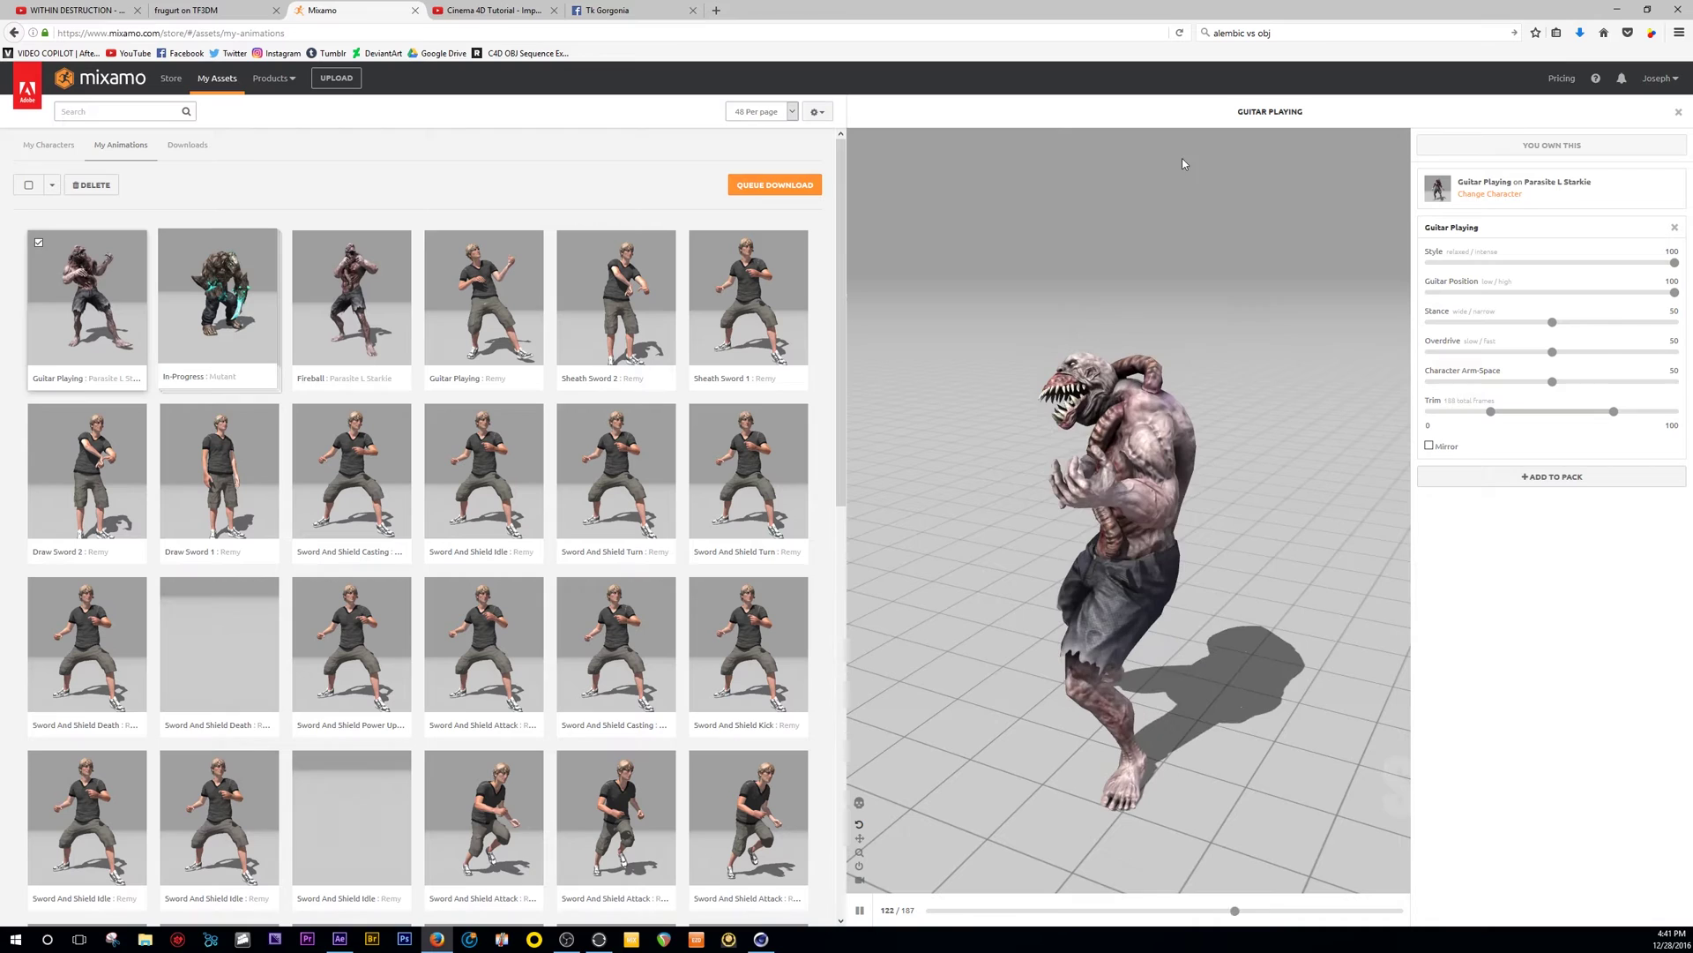
Zoom in on the Guitar Playing preview, pause at frame 65, and rotate to view the monster's head, torso and hump.
mouse_move(195, 242)
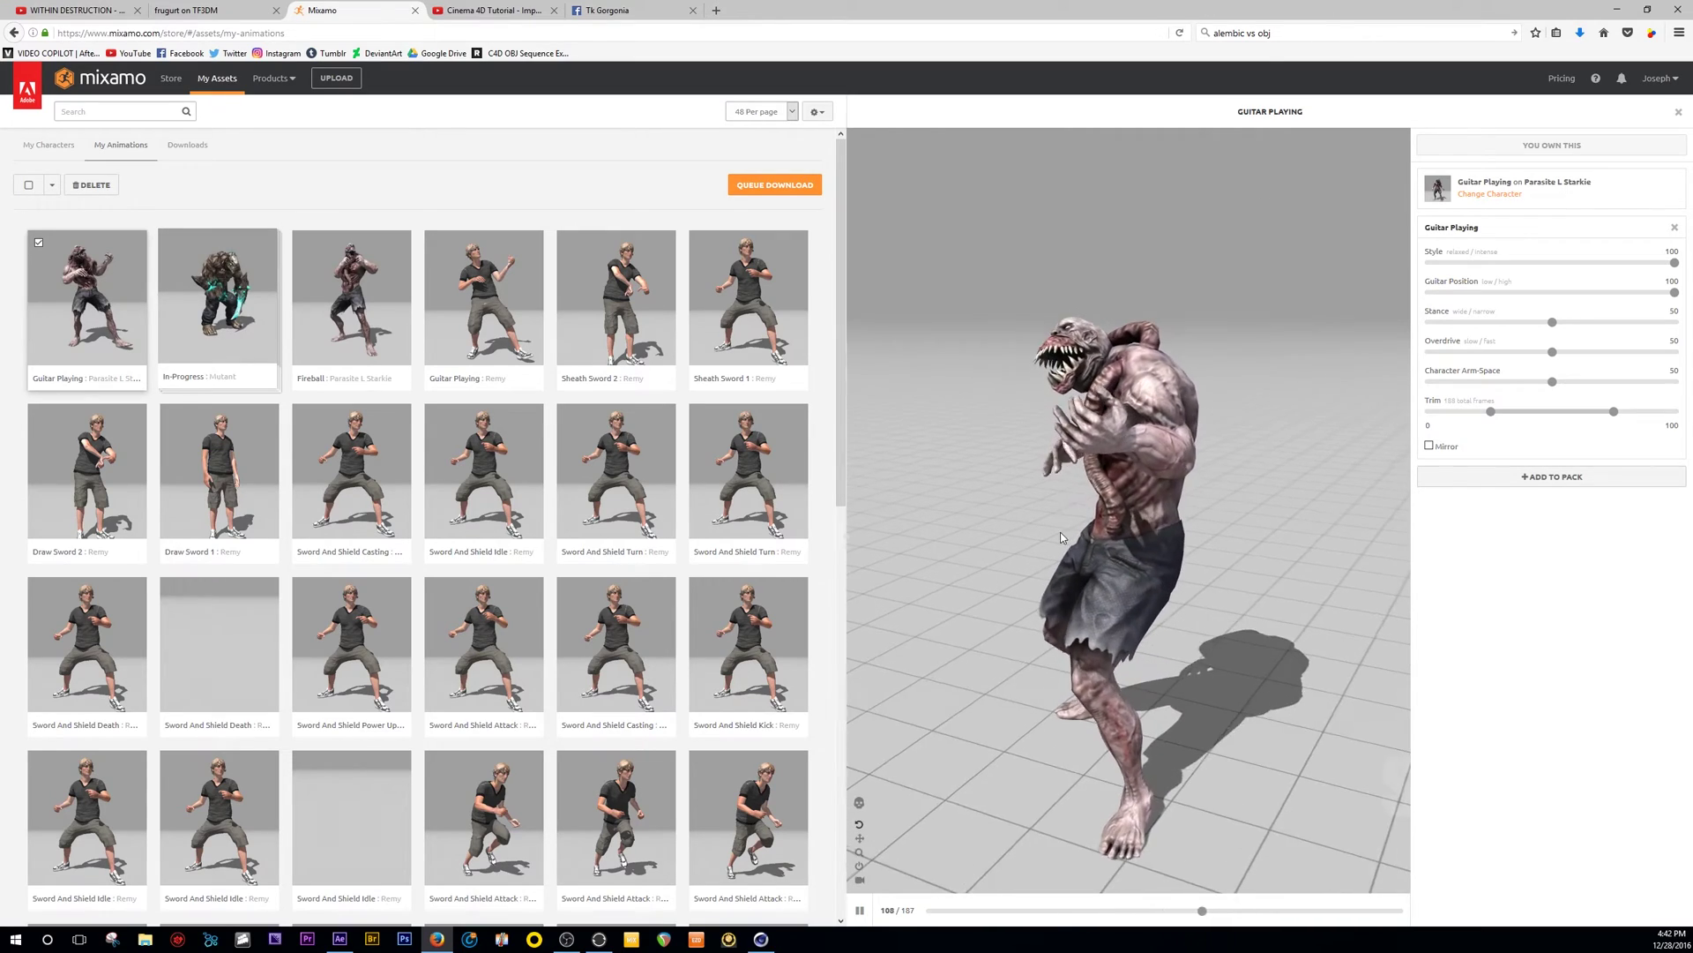
scroll(1061, 532, "up", 6)
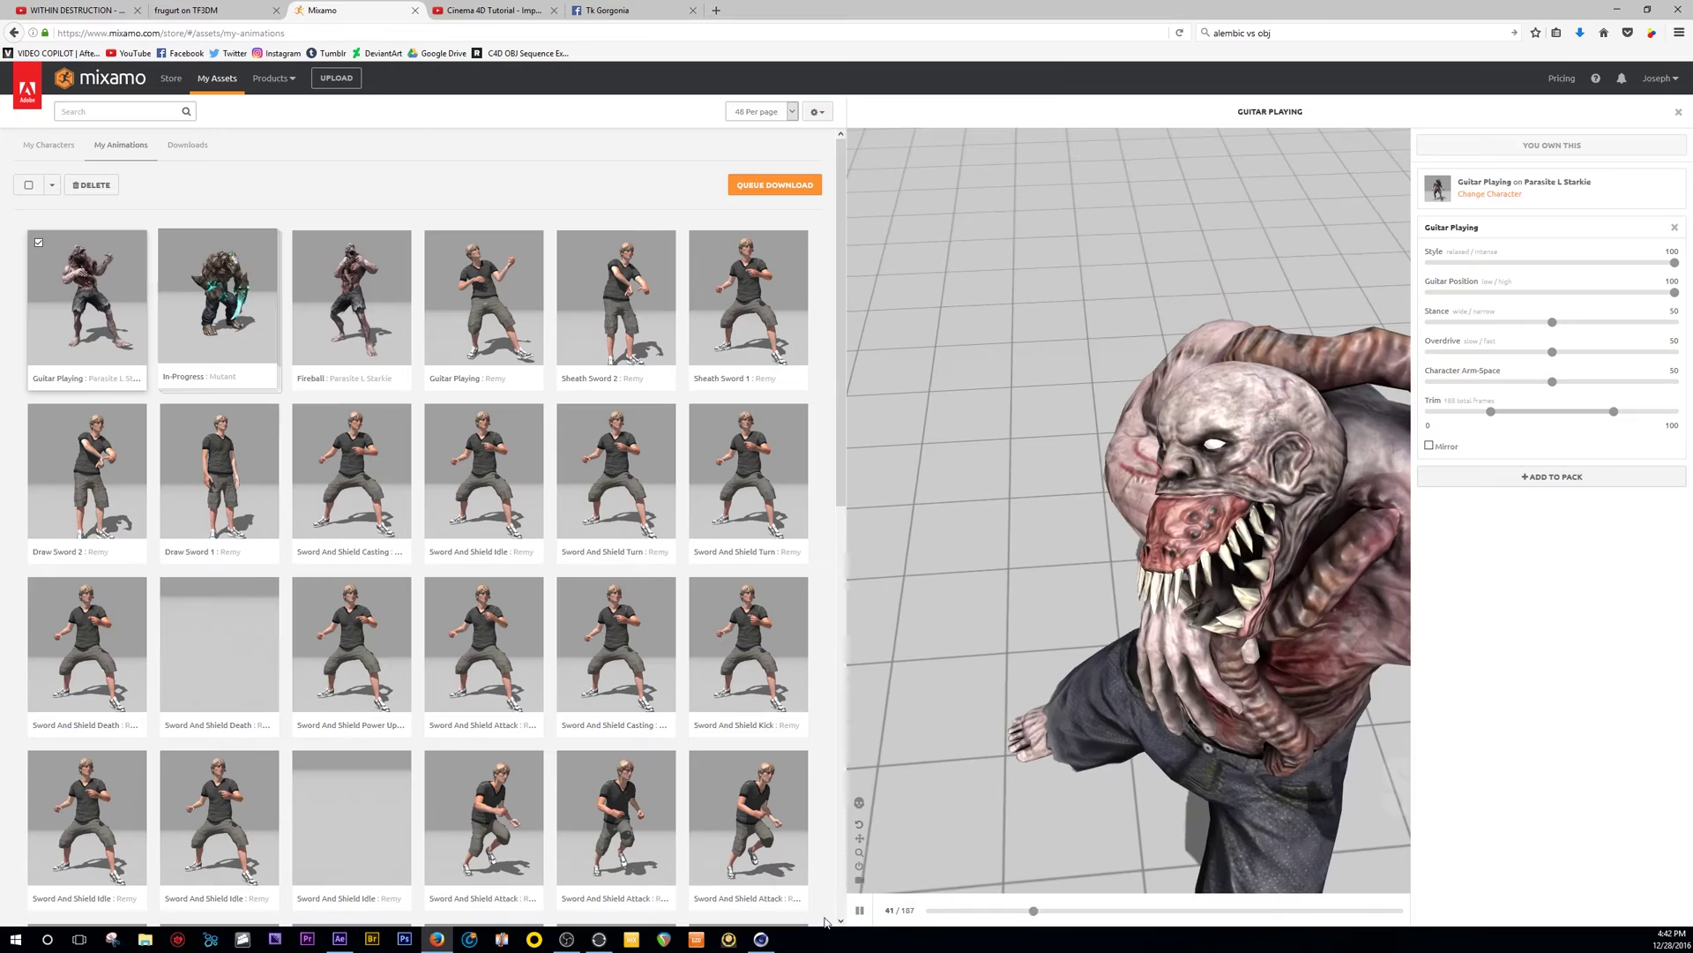
left_click(993, 522)
scroll(1091, 436, "up", 5)
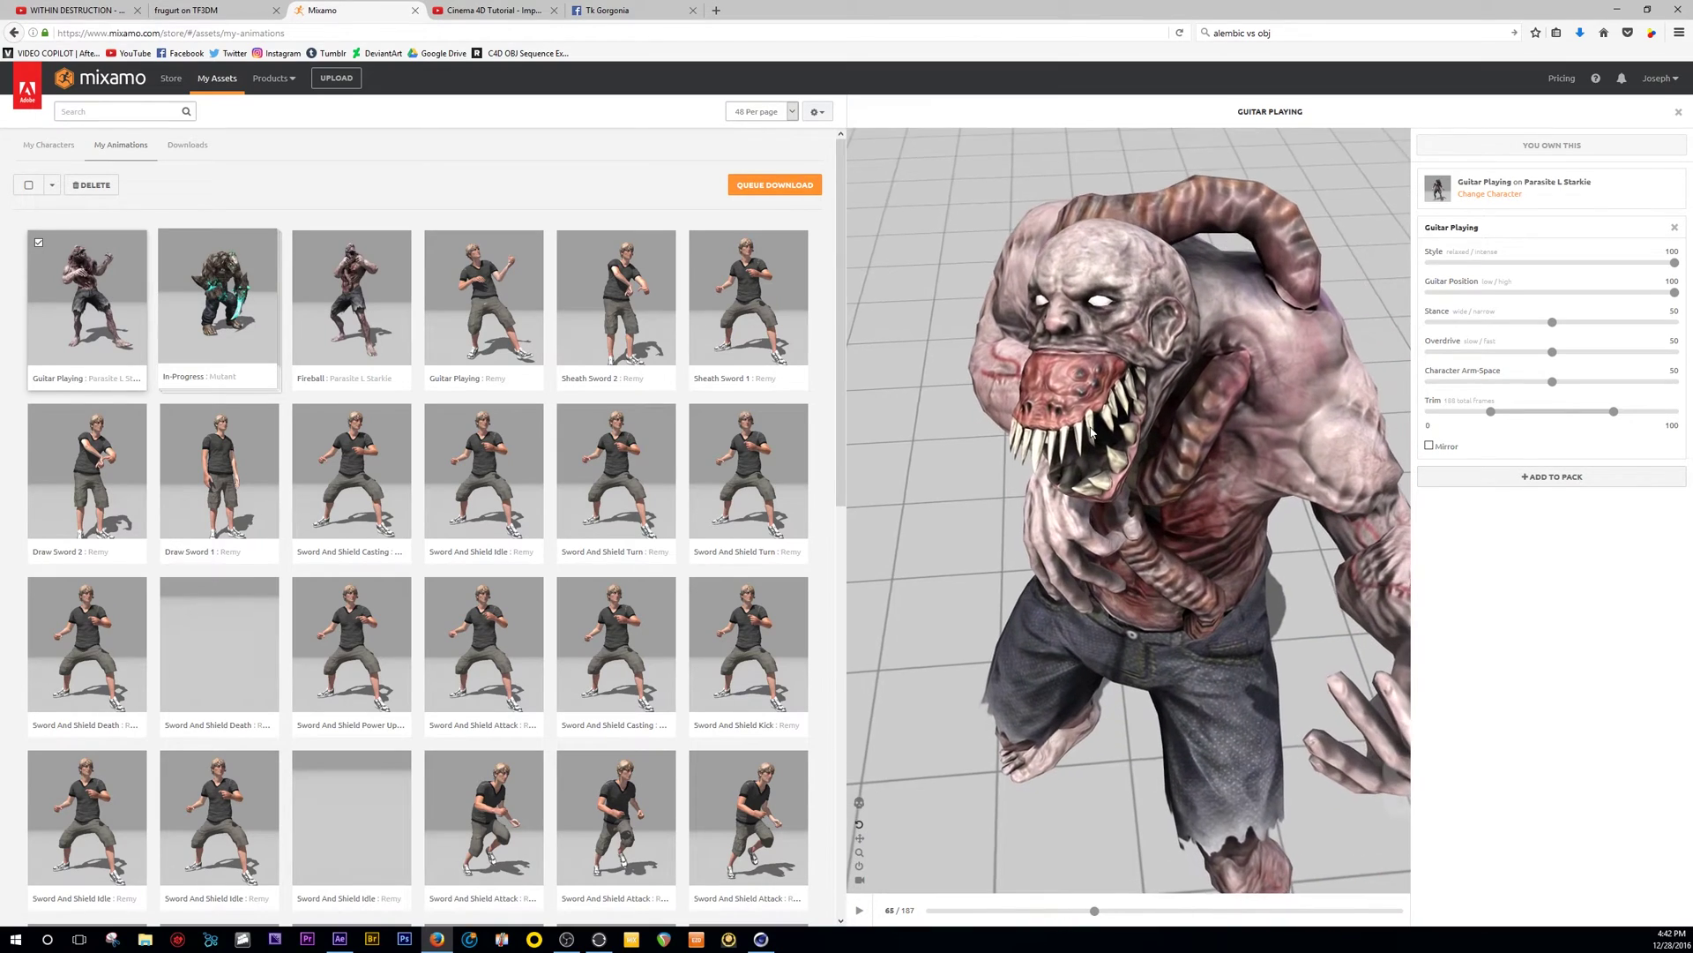
left_click_drag(1108, 233, 1124, 317)
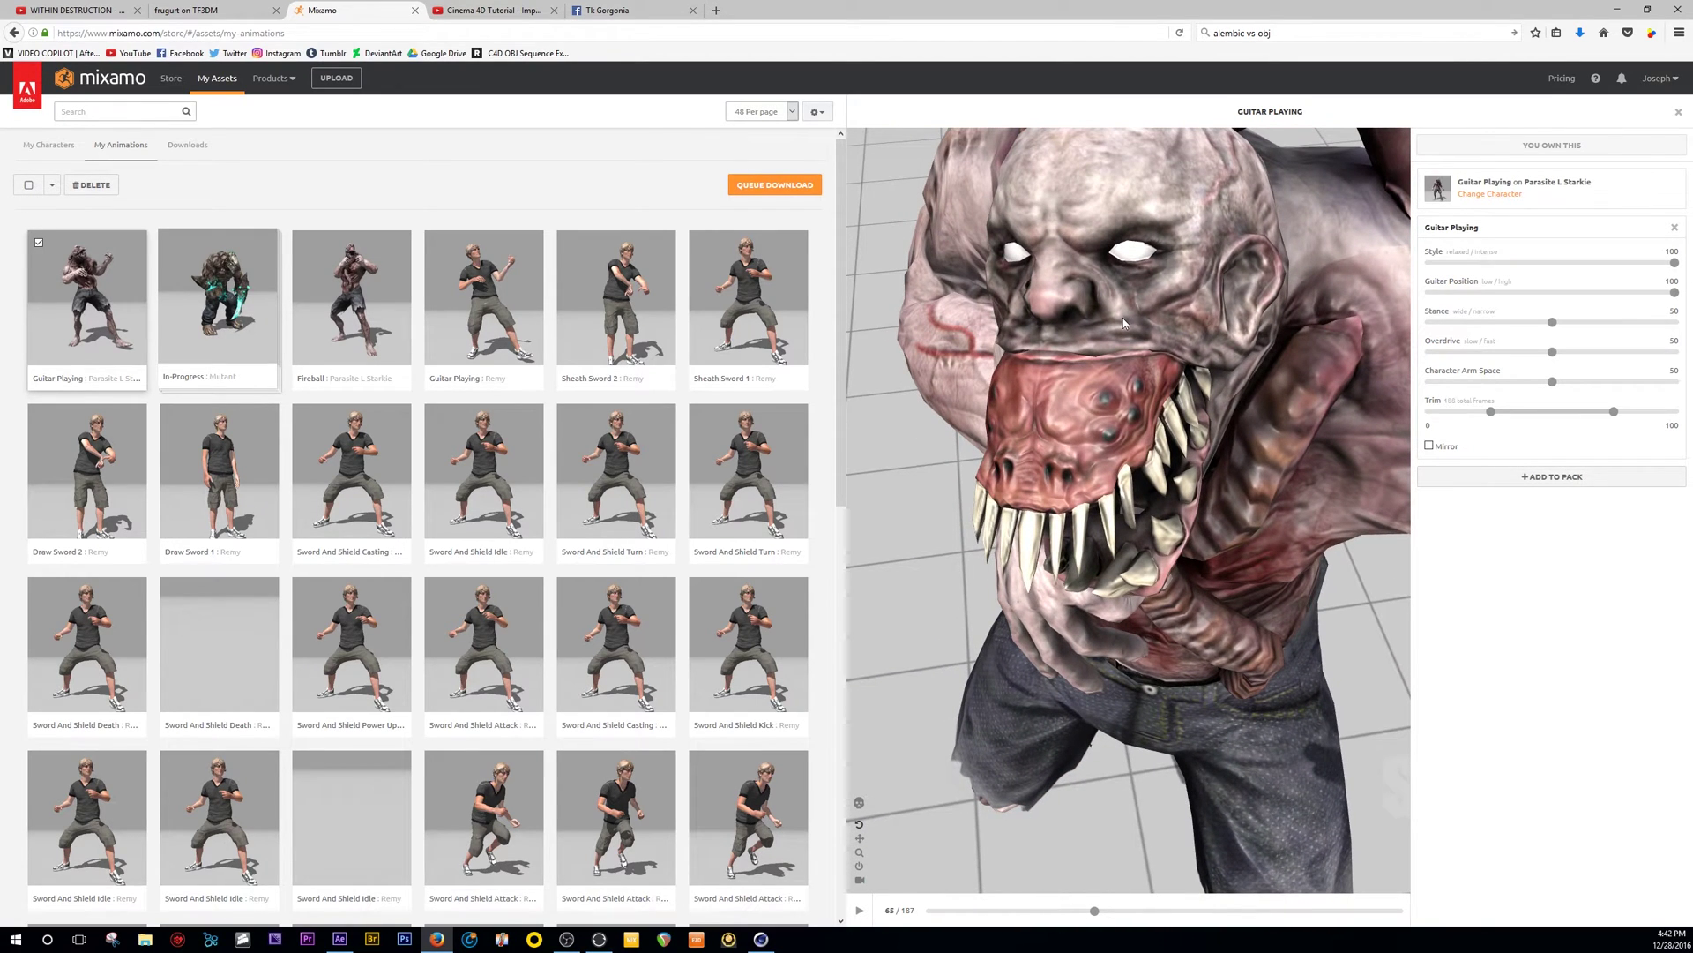
left_click_drag(1125, 365, 1000, 323)
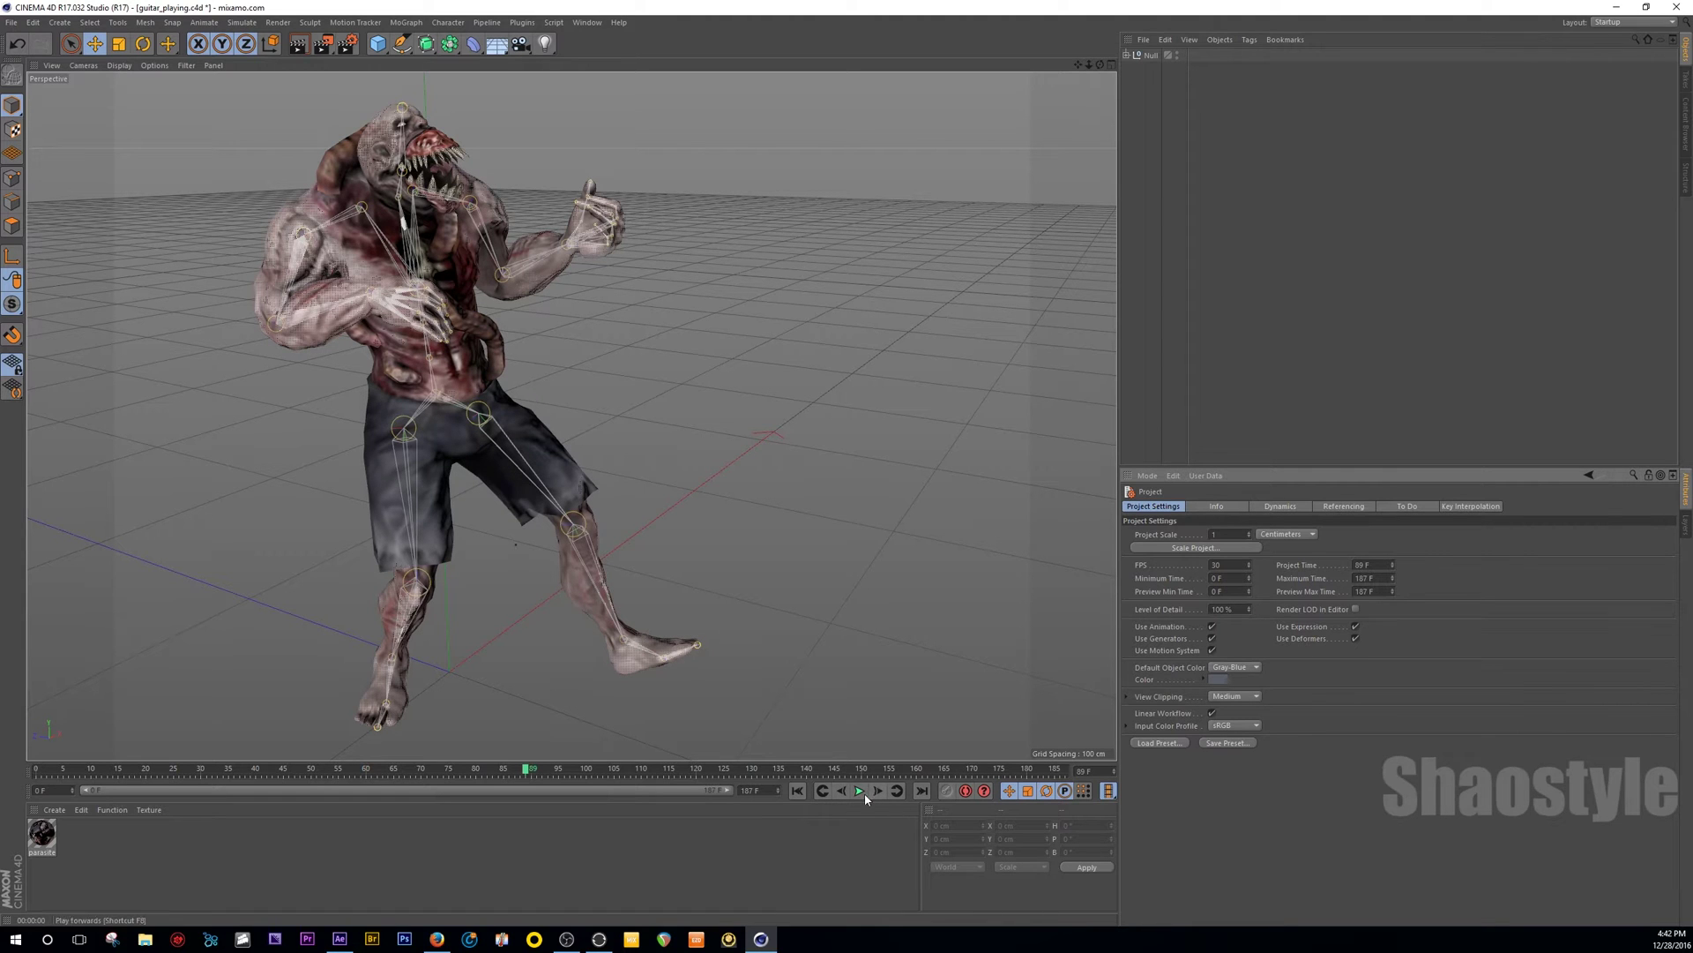
Resume playback, zoom and pan to frame the monster's head and torso, then start a Render View.
left_click(860, 792)
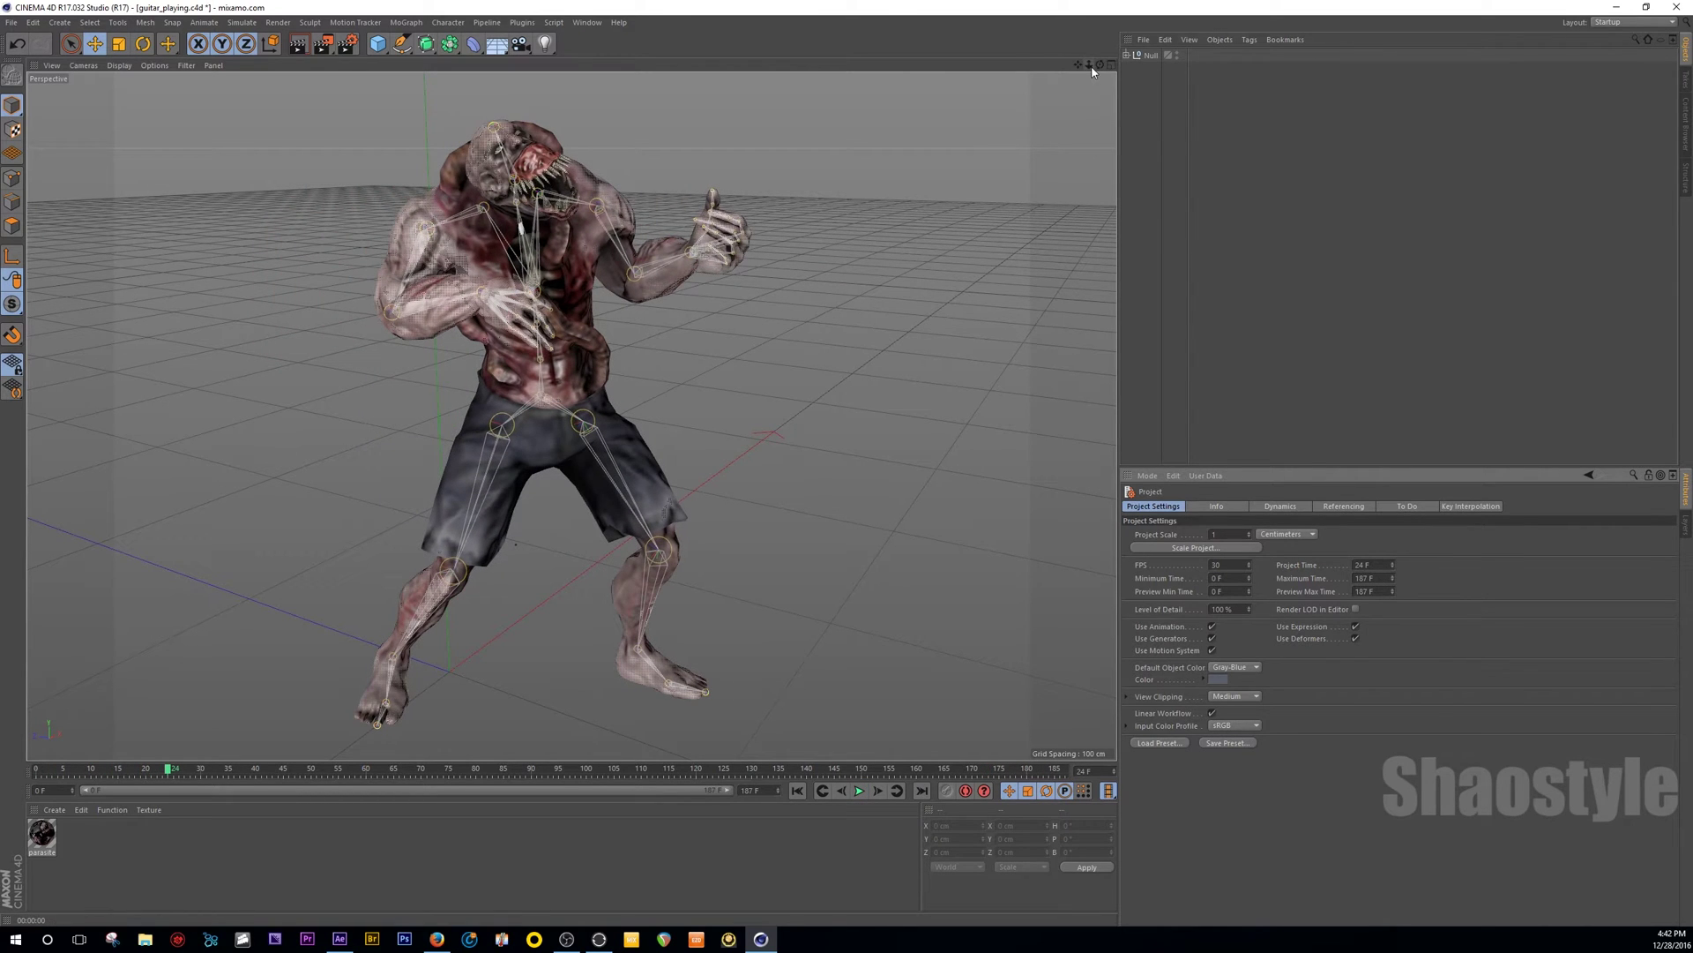
left_click_drag(1088, 66, 572, 417)
left_click_drag(1079, 67, 7, 5)
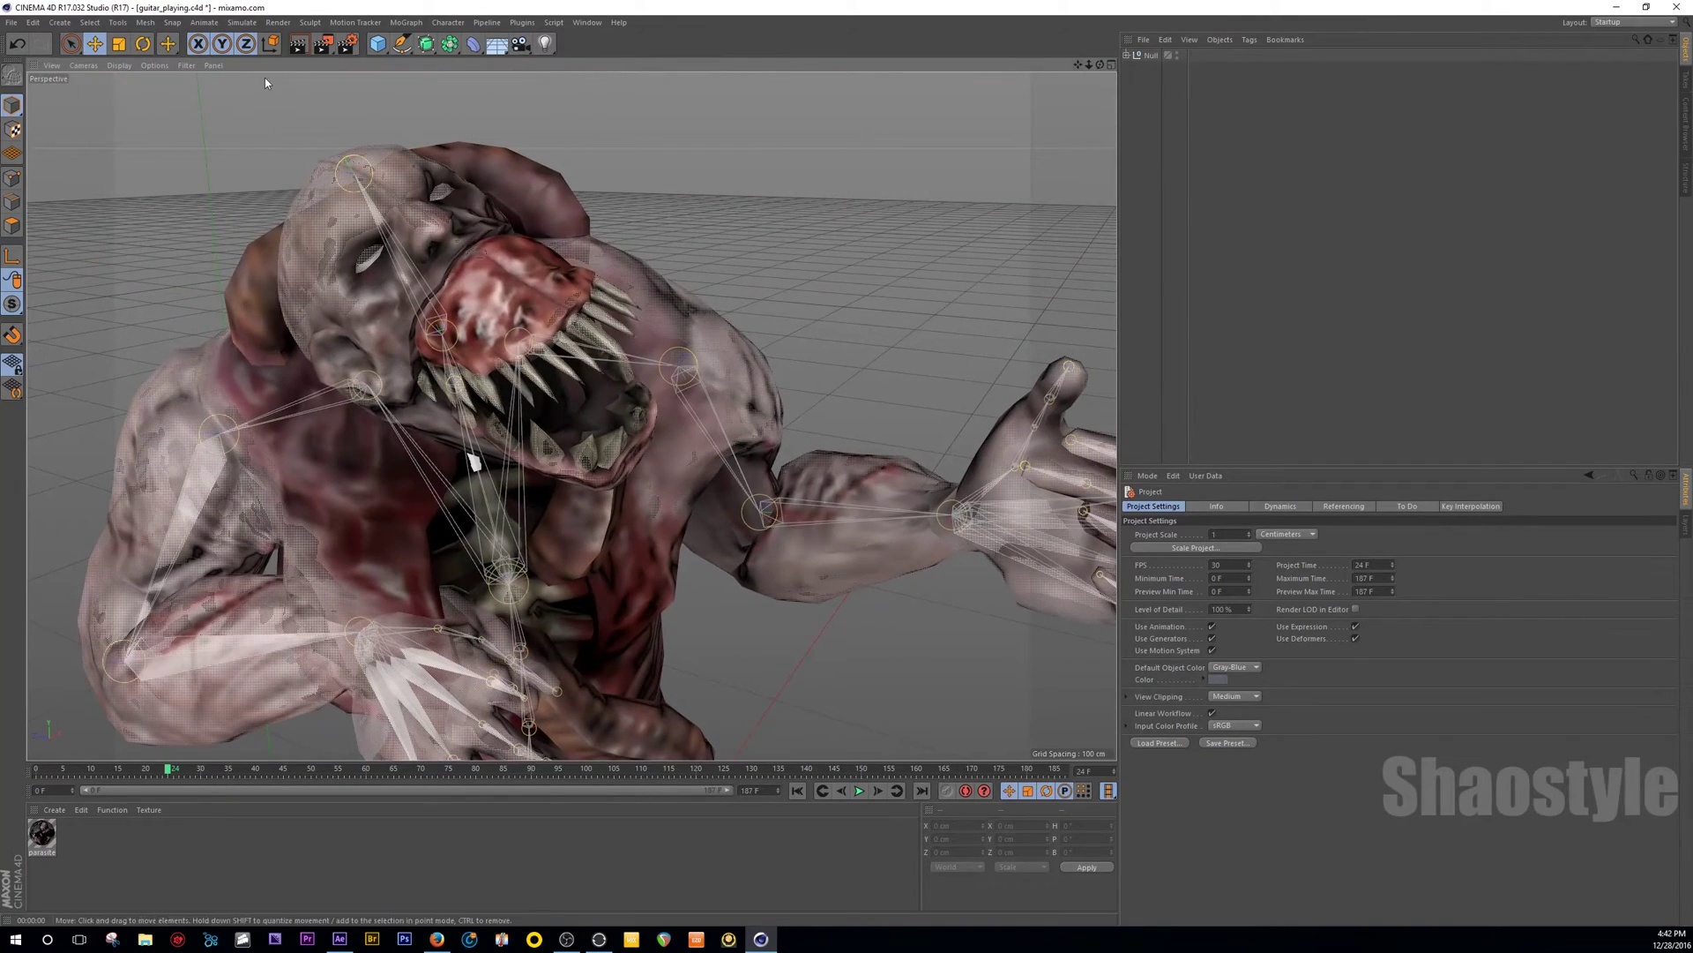
left_click(296, 45)
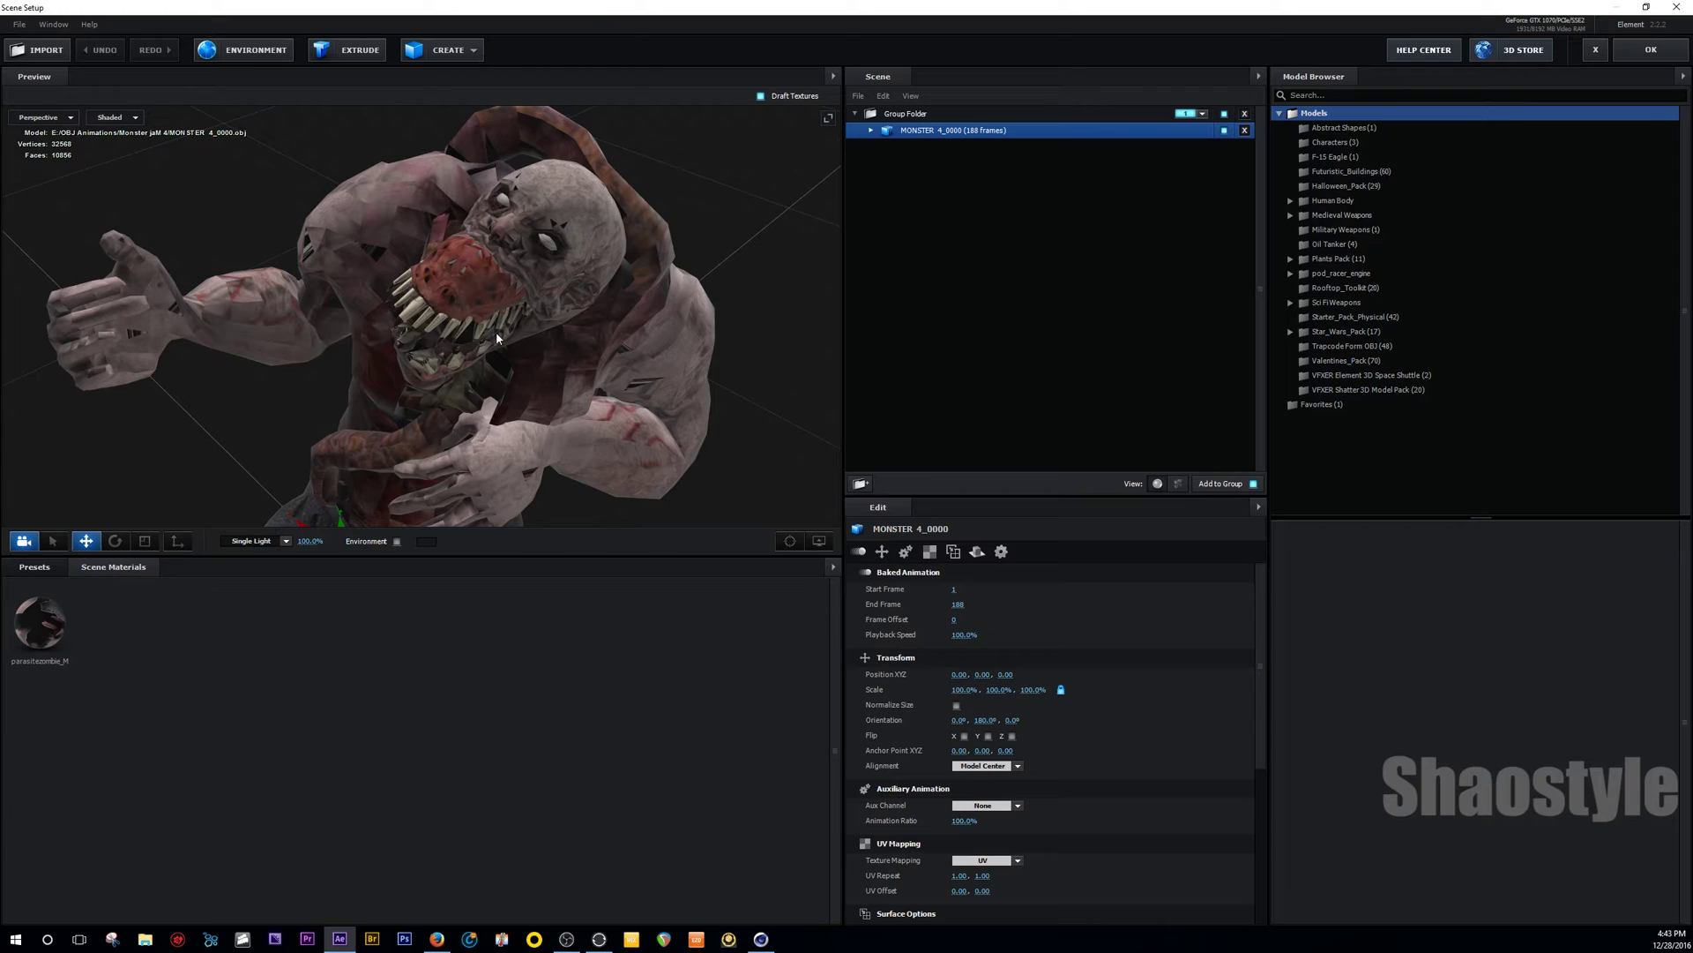
Orbit and zoom the Scene Setup preview around the monster's front, jaw and body, then accept with OK.
left_click_drag(496, 332, 546, 300)
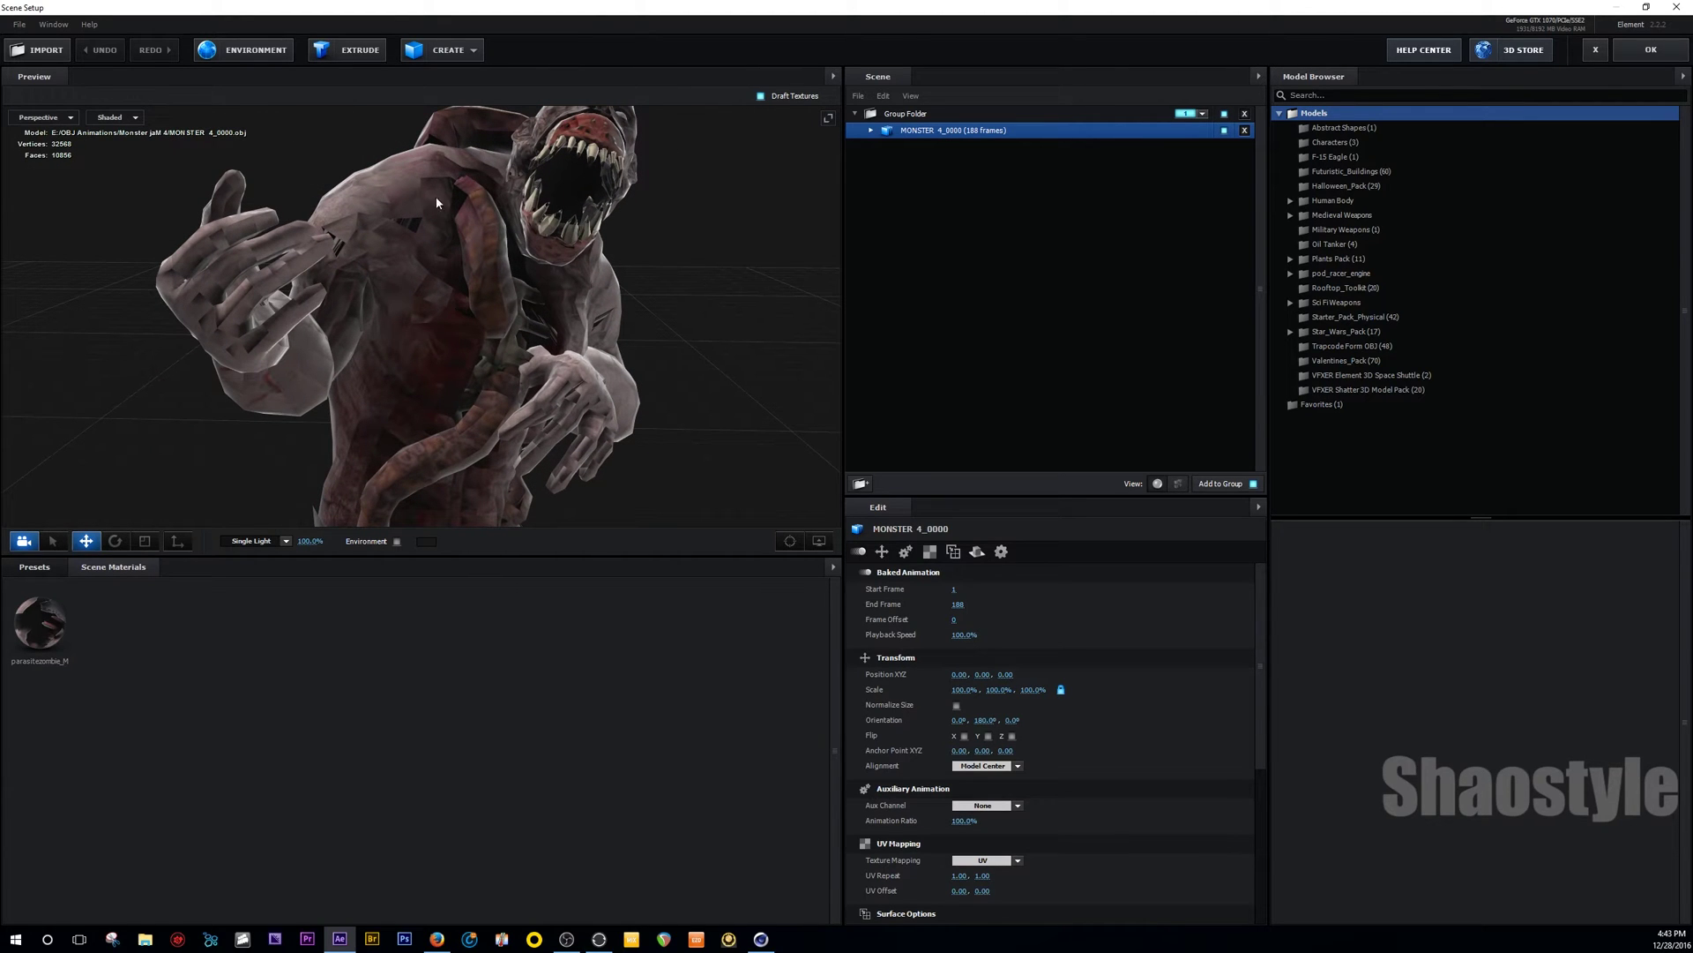
left_click_drag(528, 202, 618, 344)
scroll(490, 287, "up", 5)
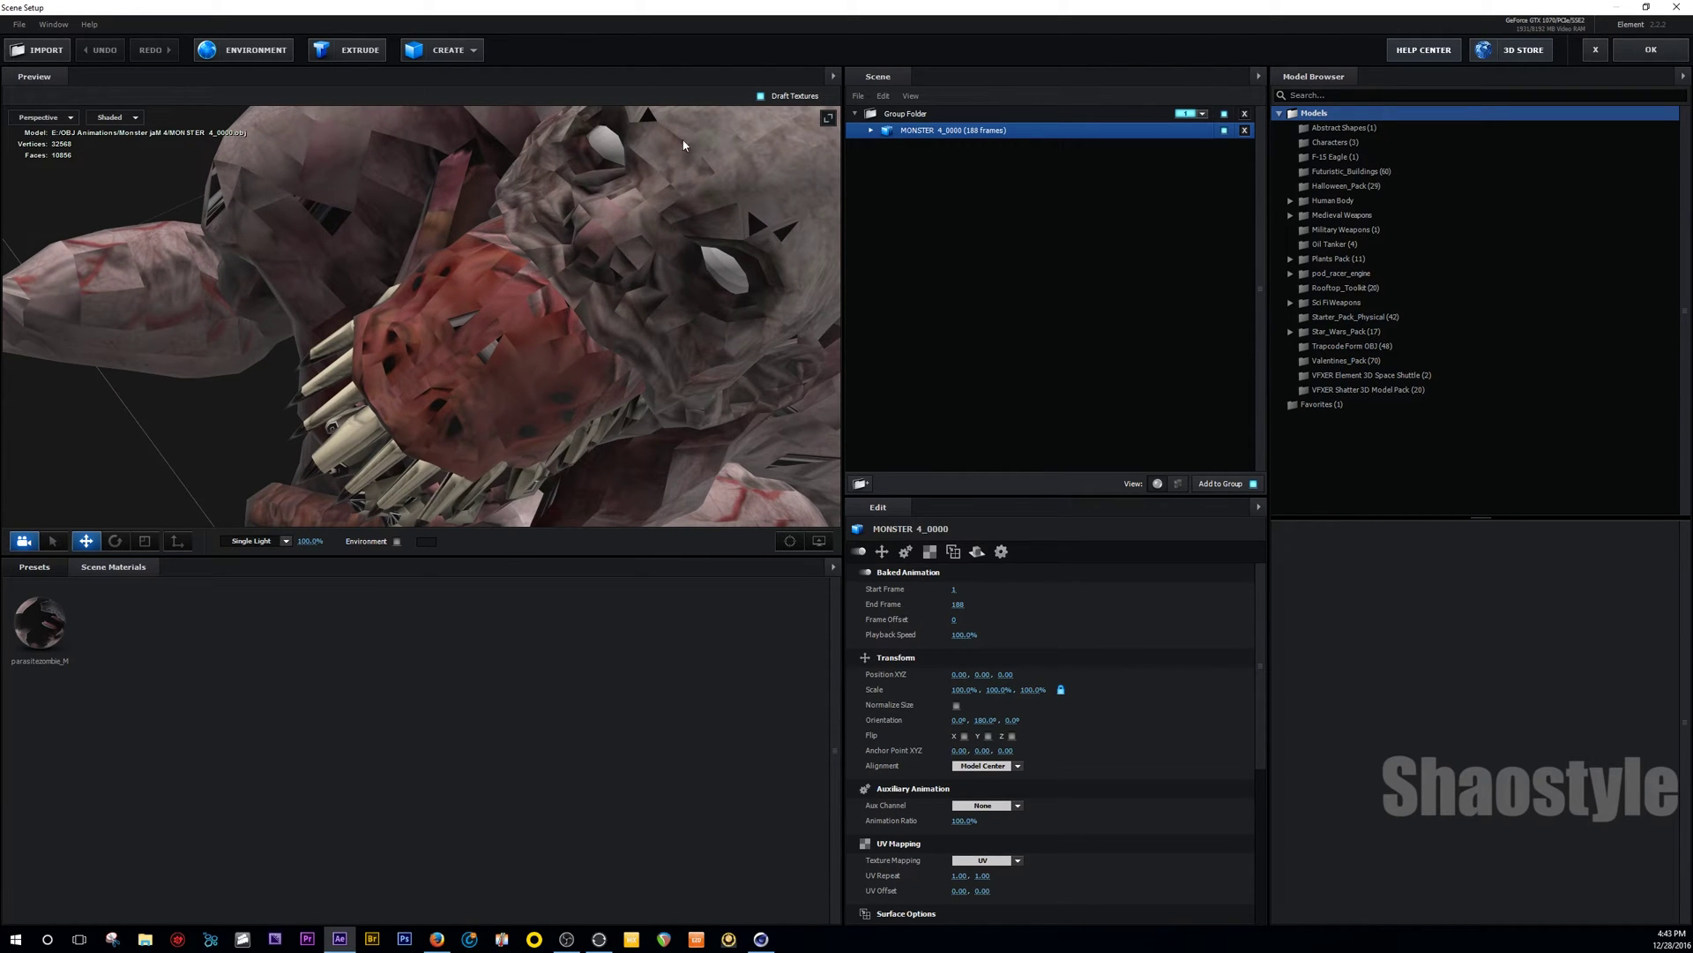
left_click_drag(544, 310, 559, 297)
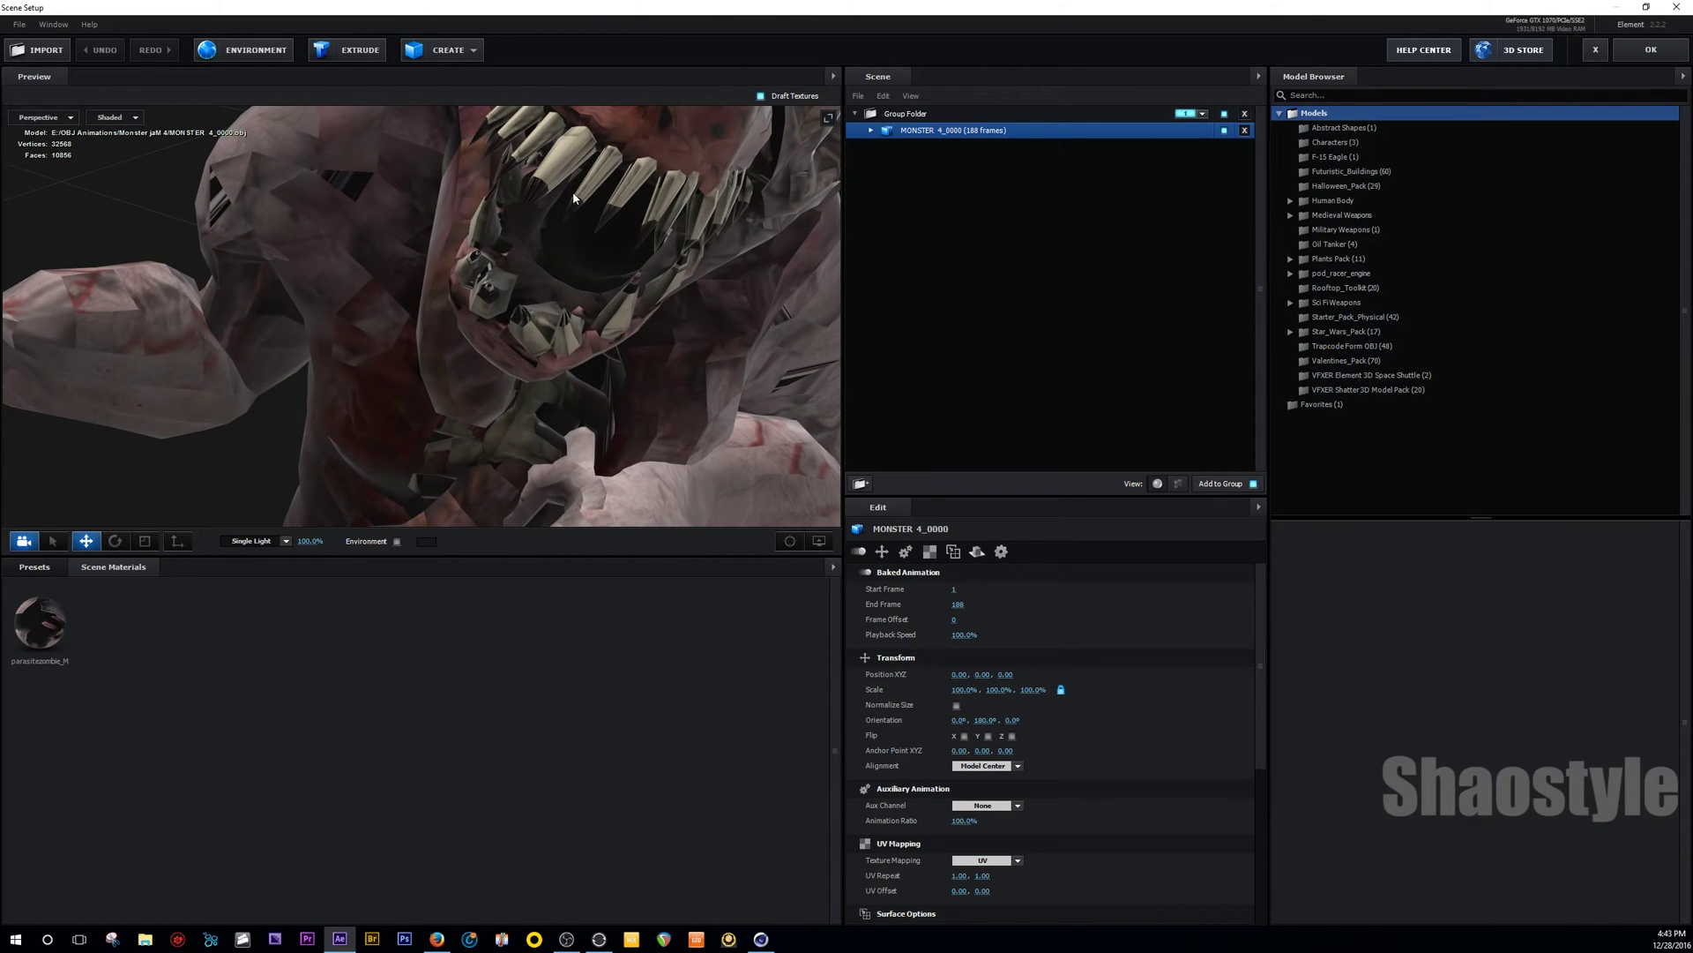
left_click_drag(628, 240, 509, 241)
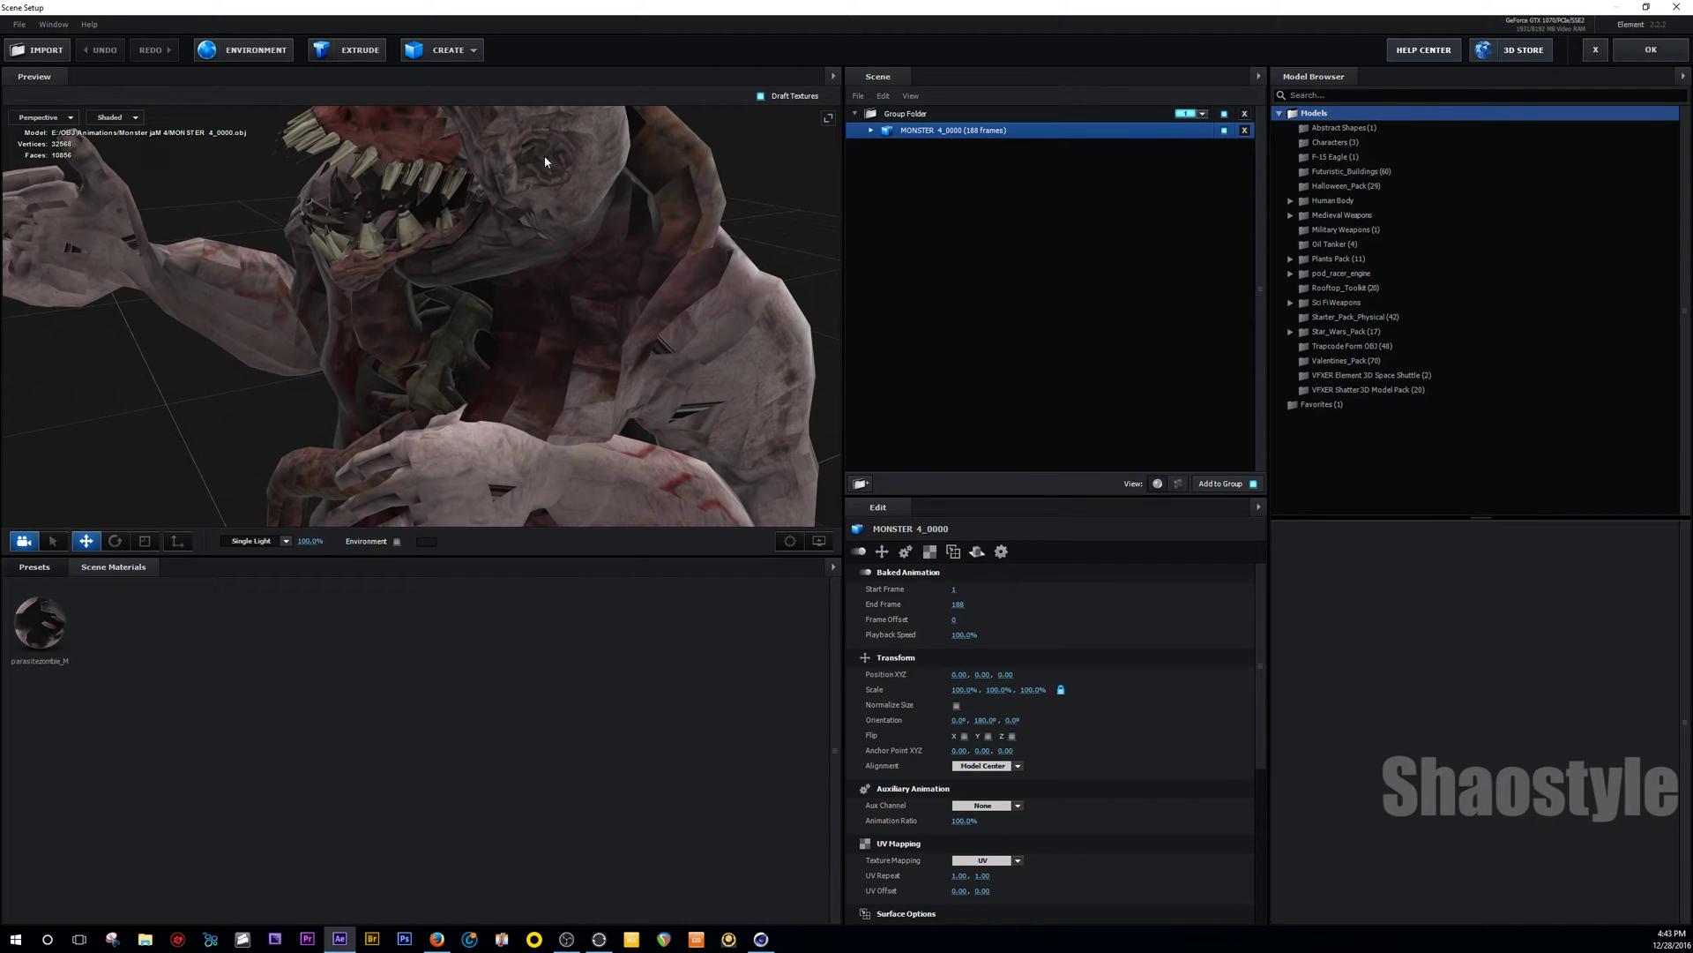
left_click(1675, 52)
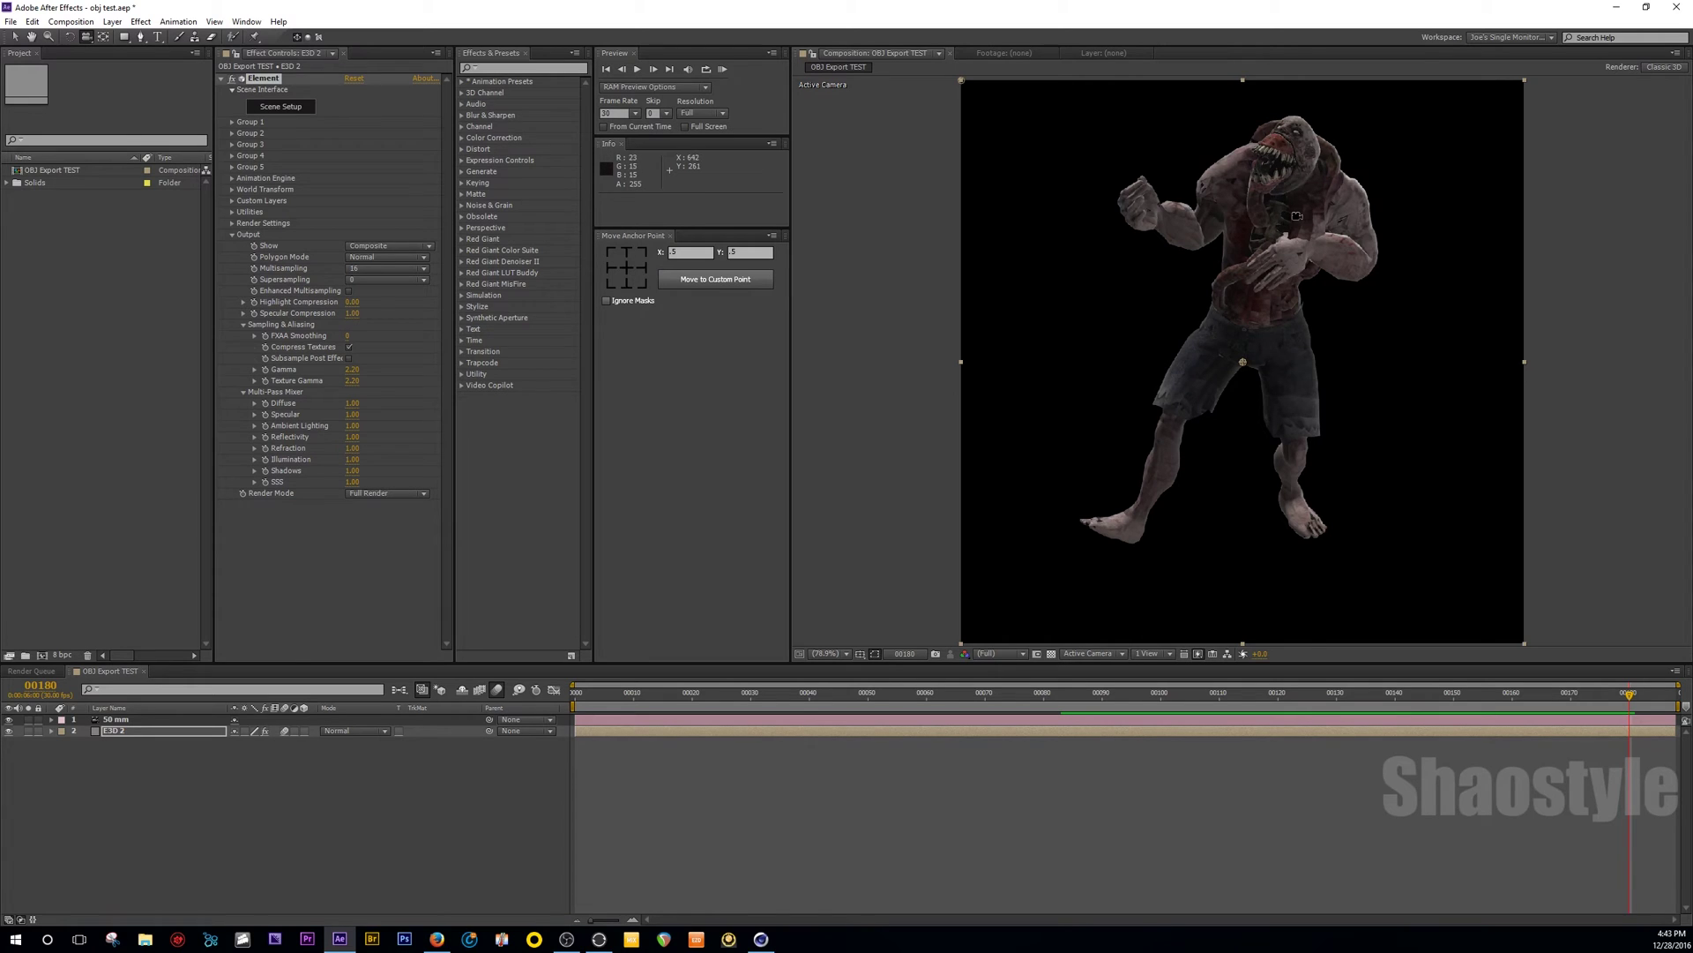
Move the camera close to the monster's jaw, open Mixamo's Download Settings, then switch to the YouTube tutorial.
left_click_drag(1271, 225, 1281, 209)
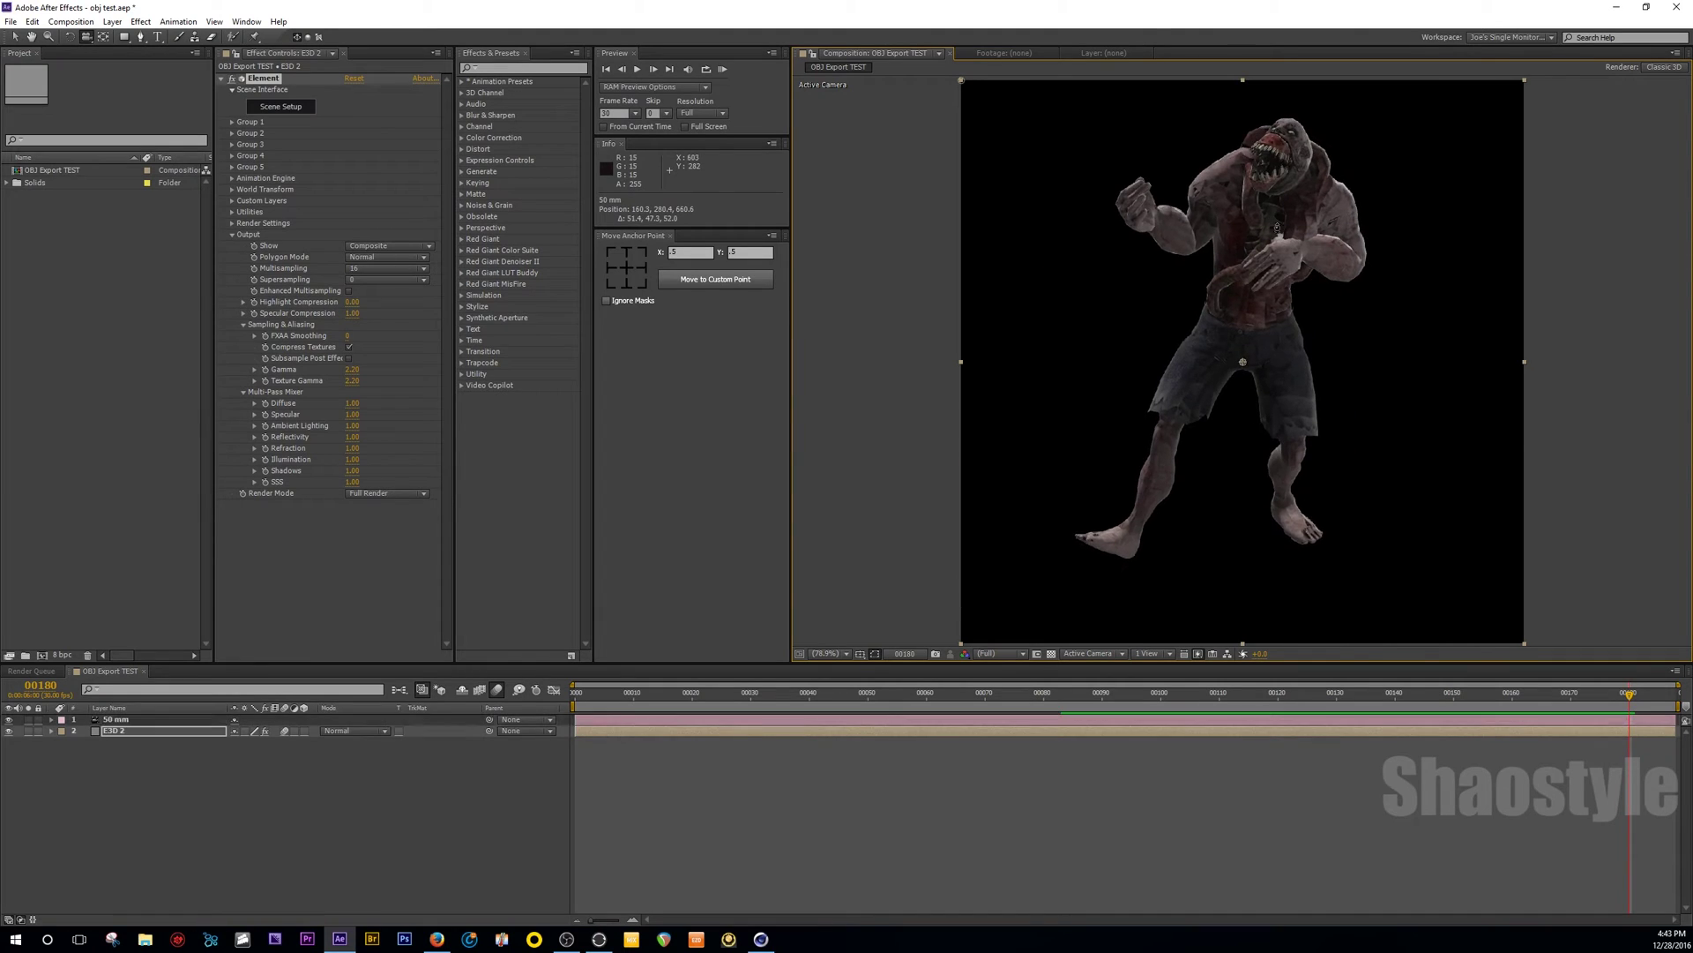
right_click_drag(1277, 228, 1303, 421)
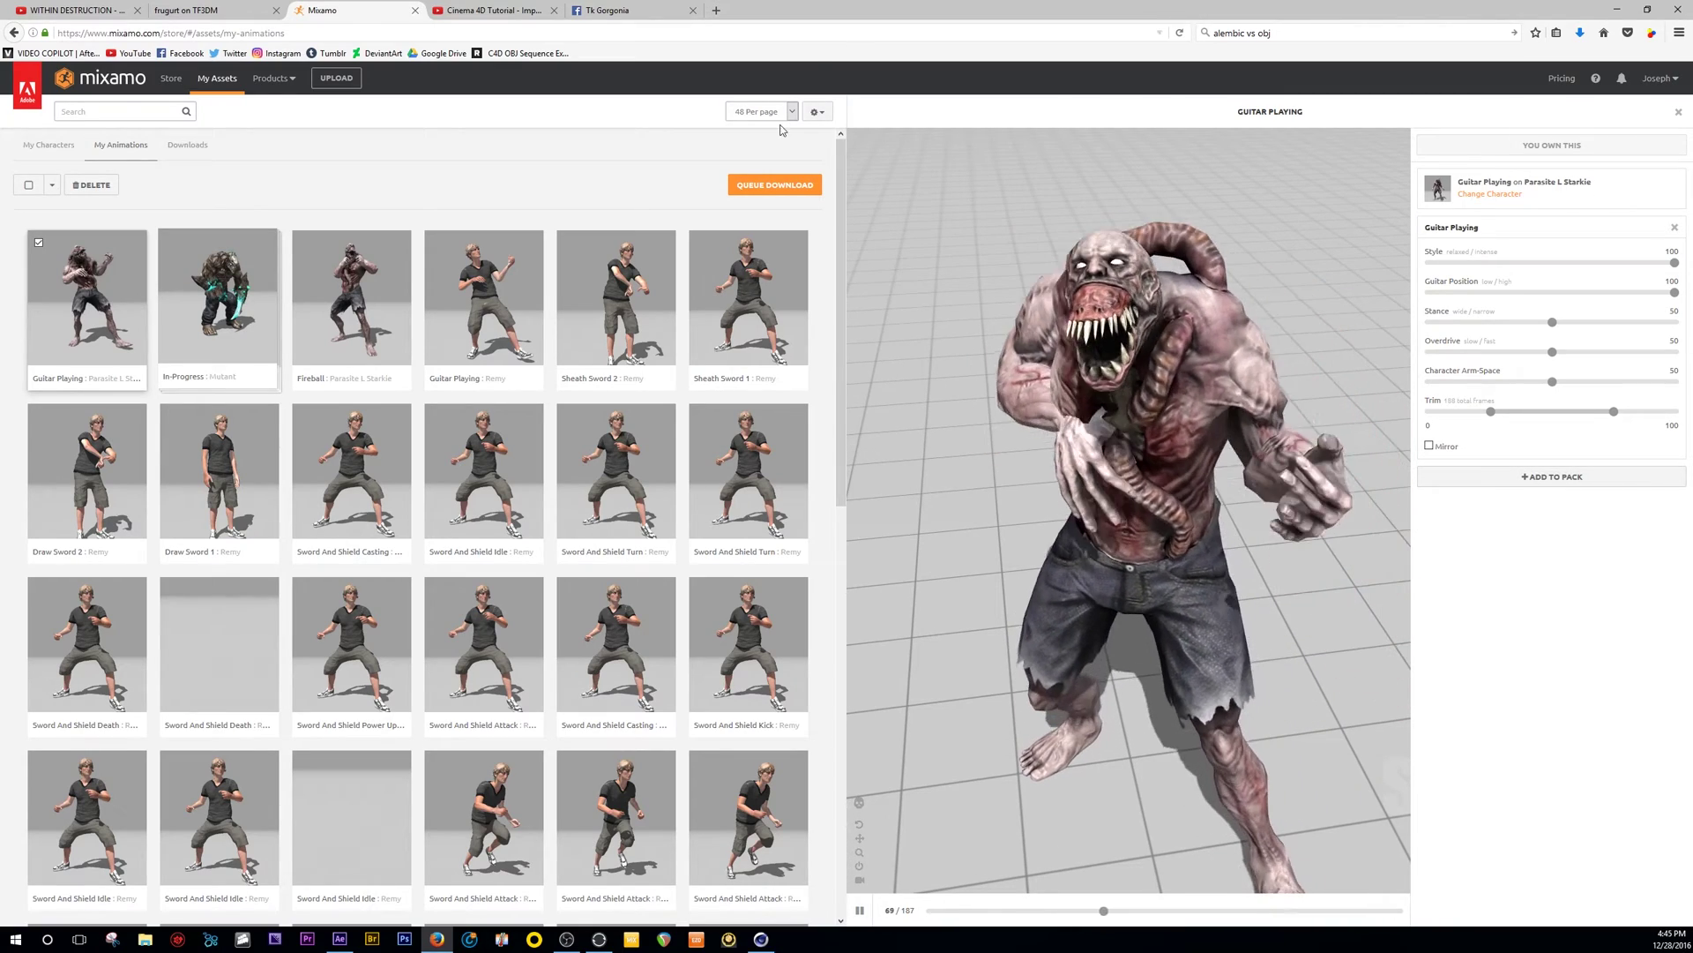
left_click(784, 184)
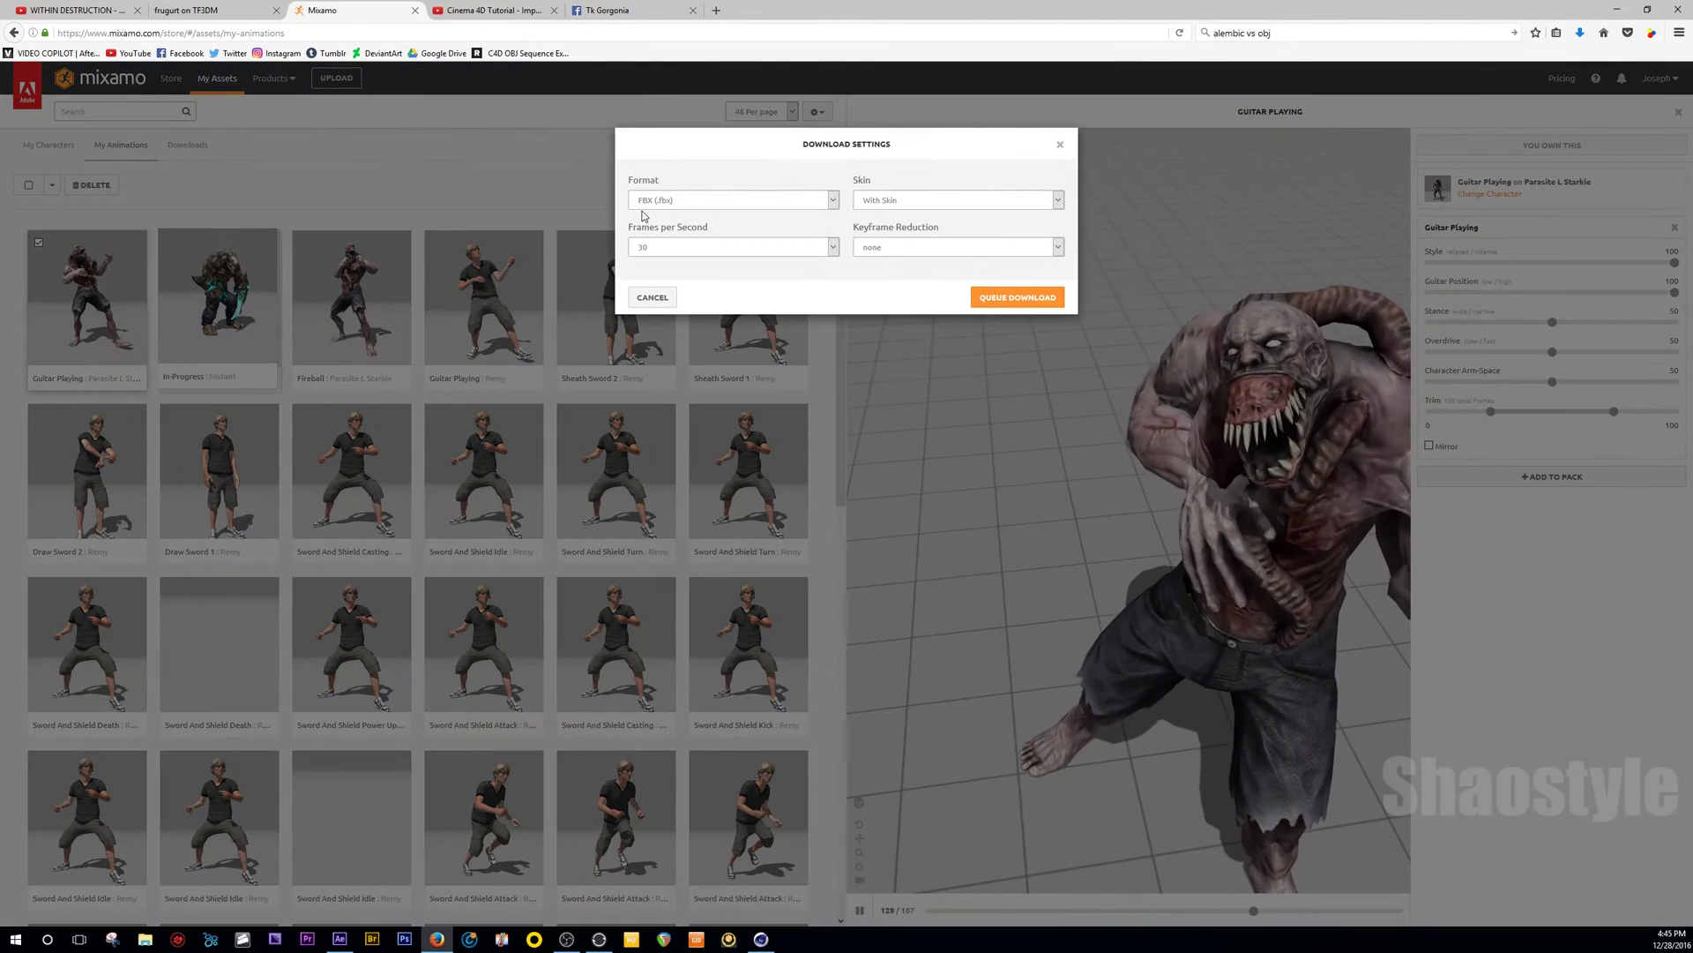
key("ctrl+Tab")
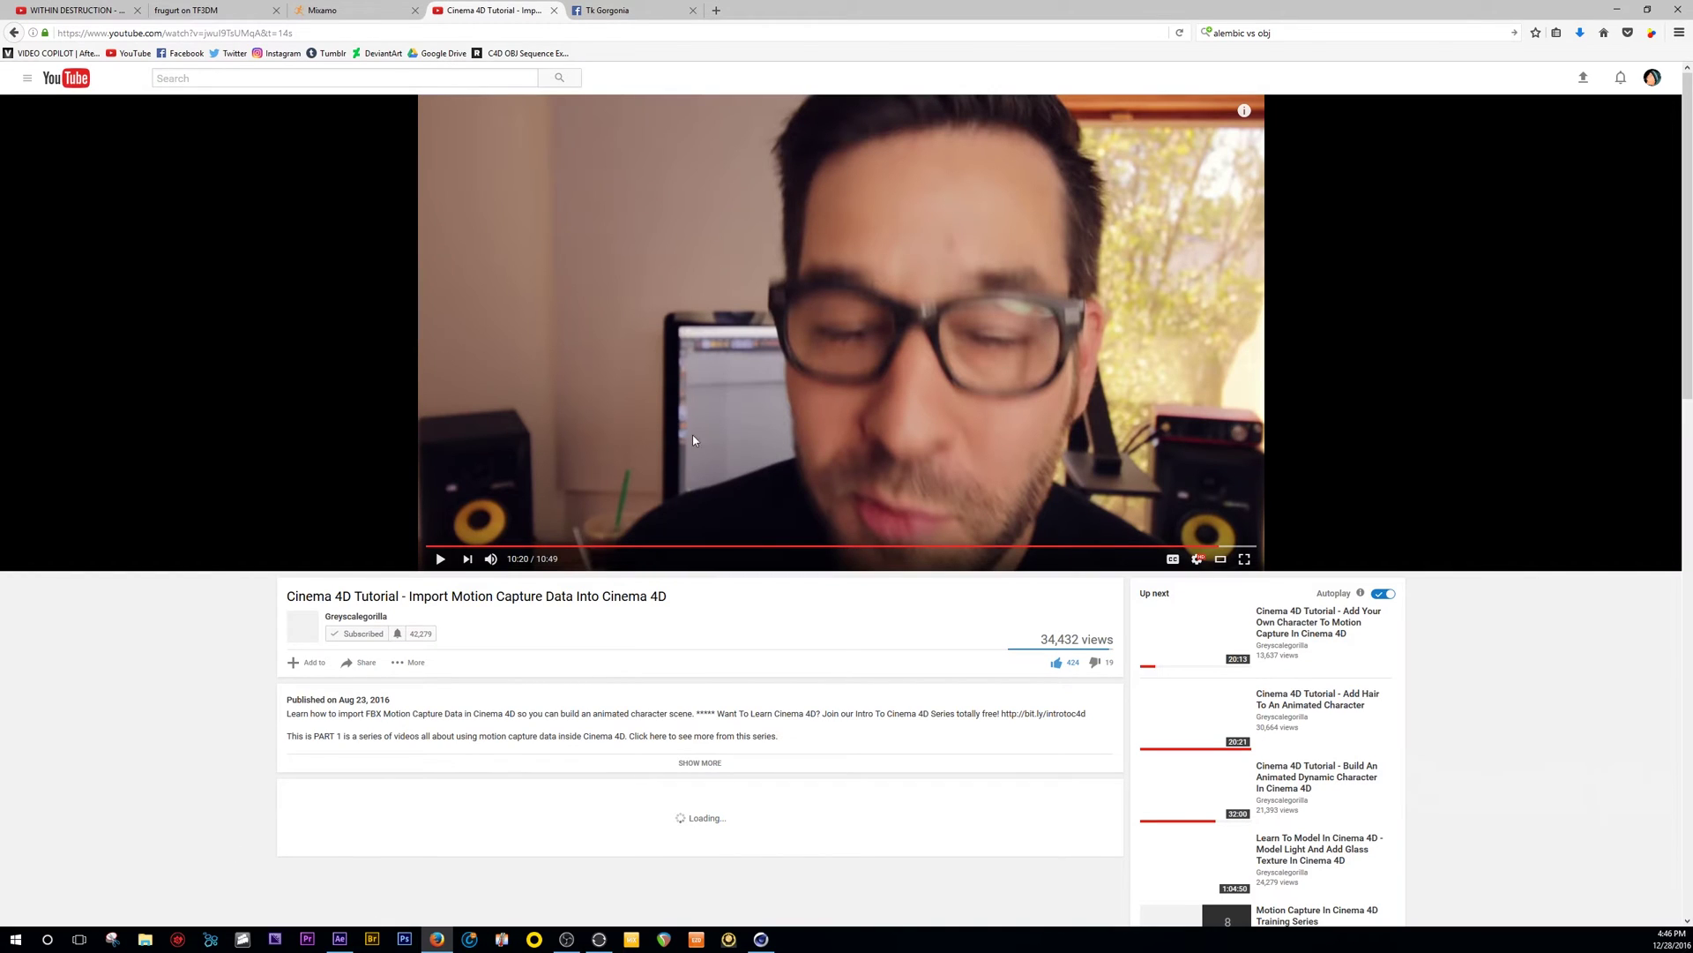
Rewind the Cinema 4D tutorial to 5:05, then to the Mixamo part at 3:12.
left_click(818, 548)
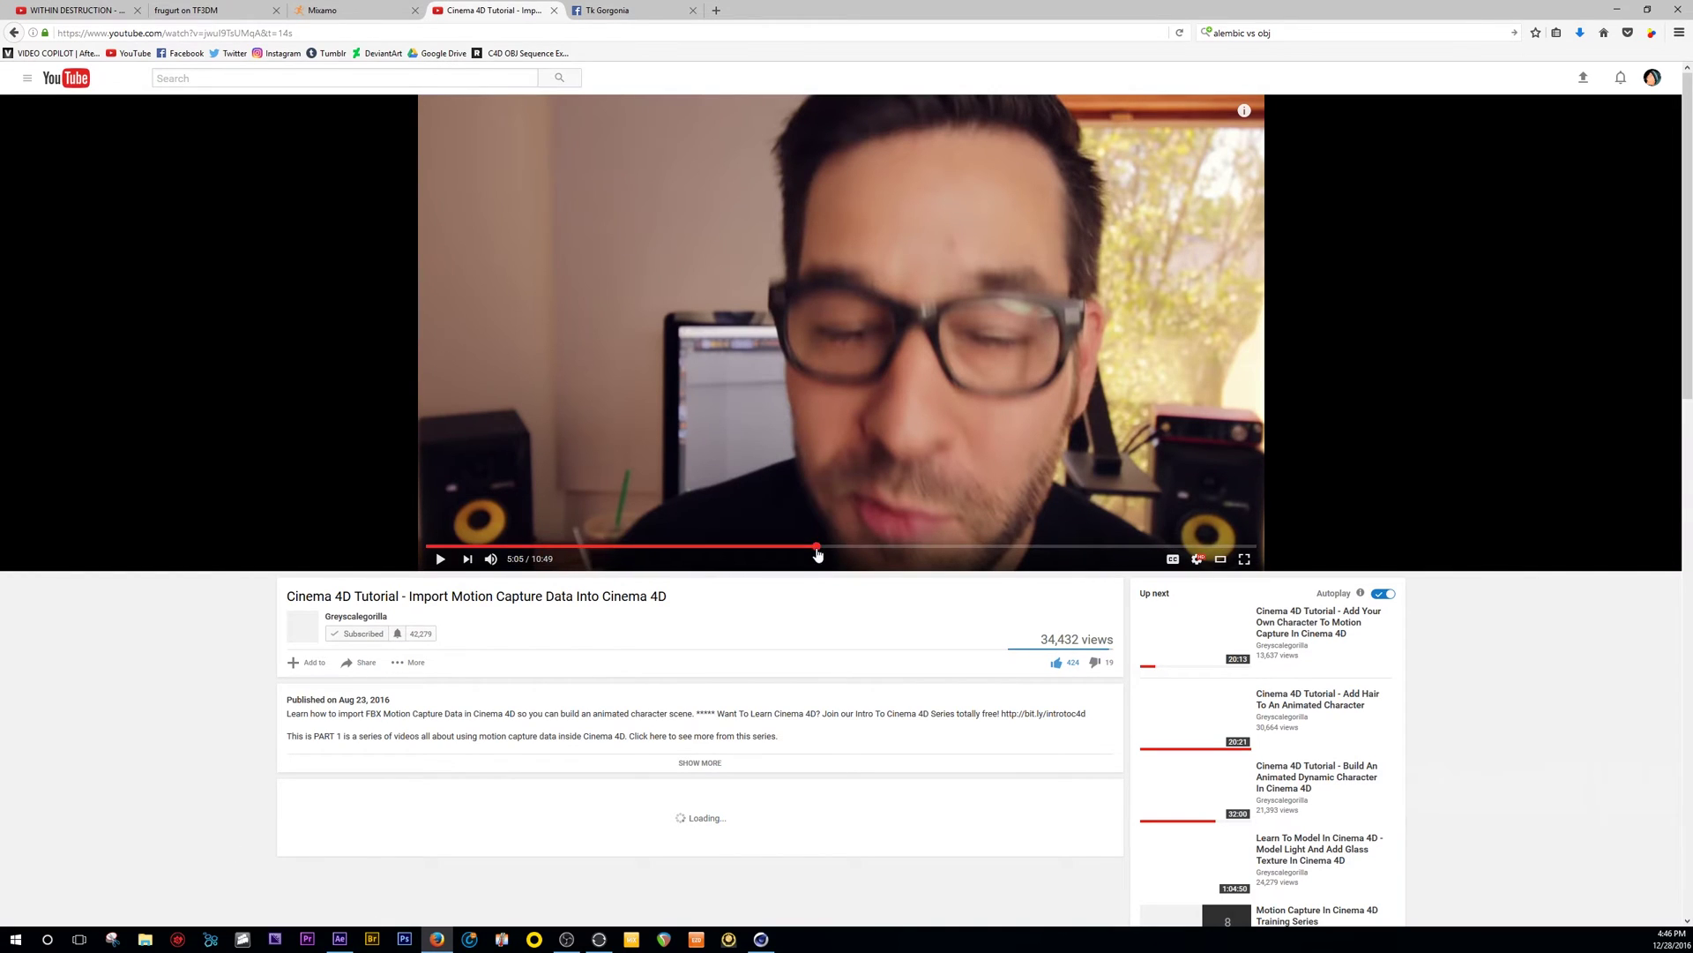
left_click(673, 547)
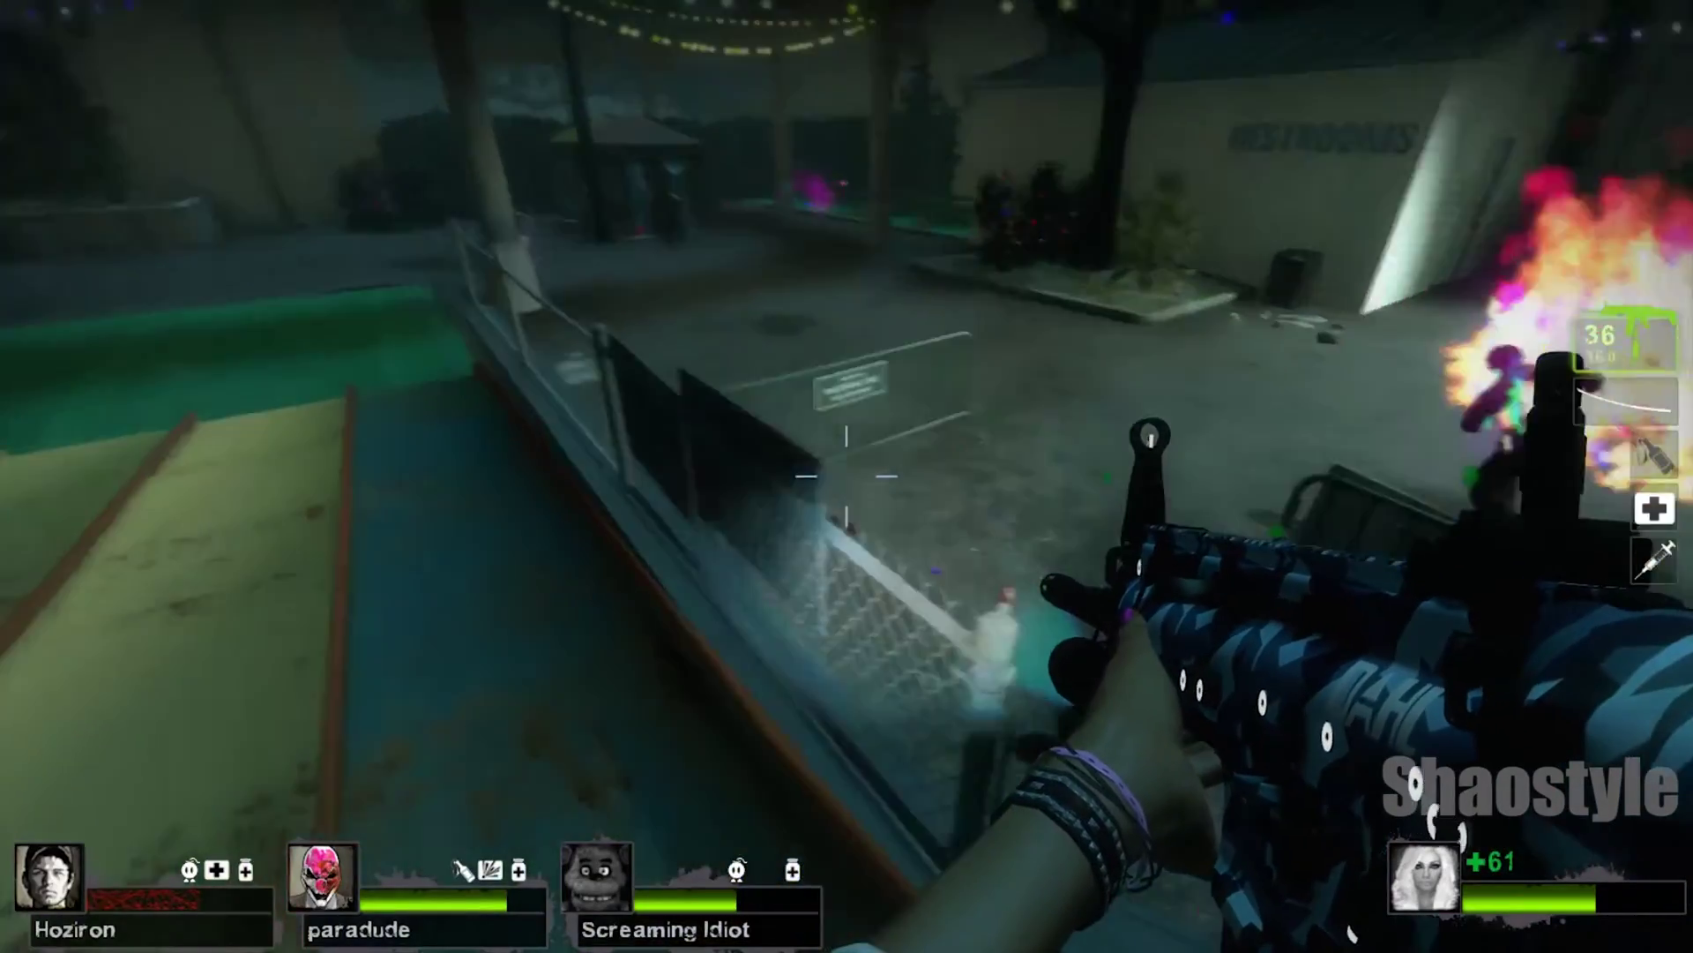
key("r")
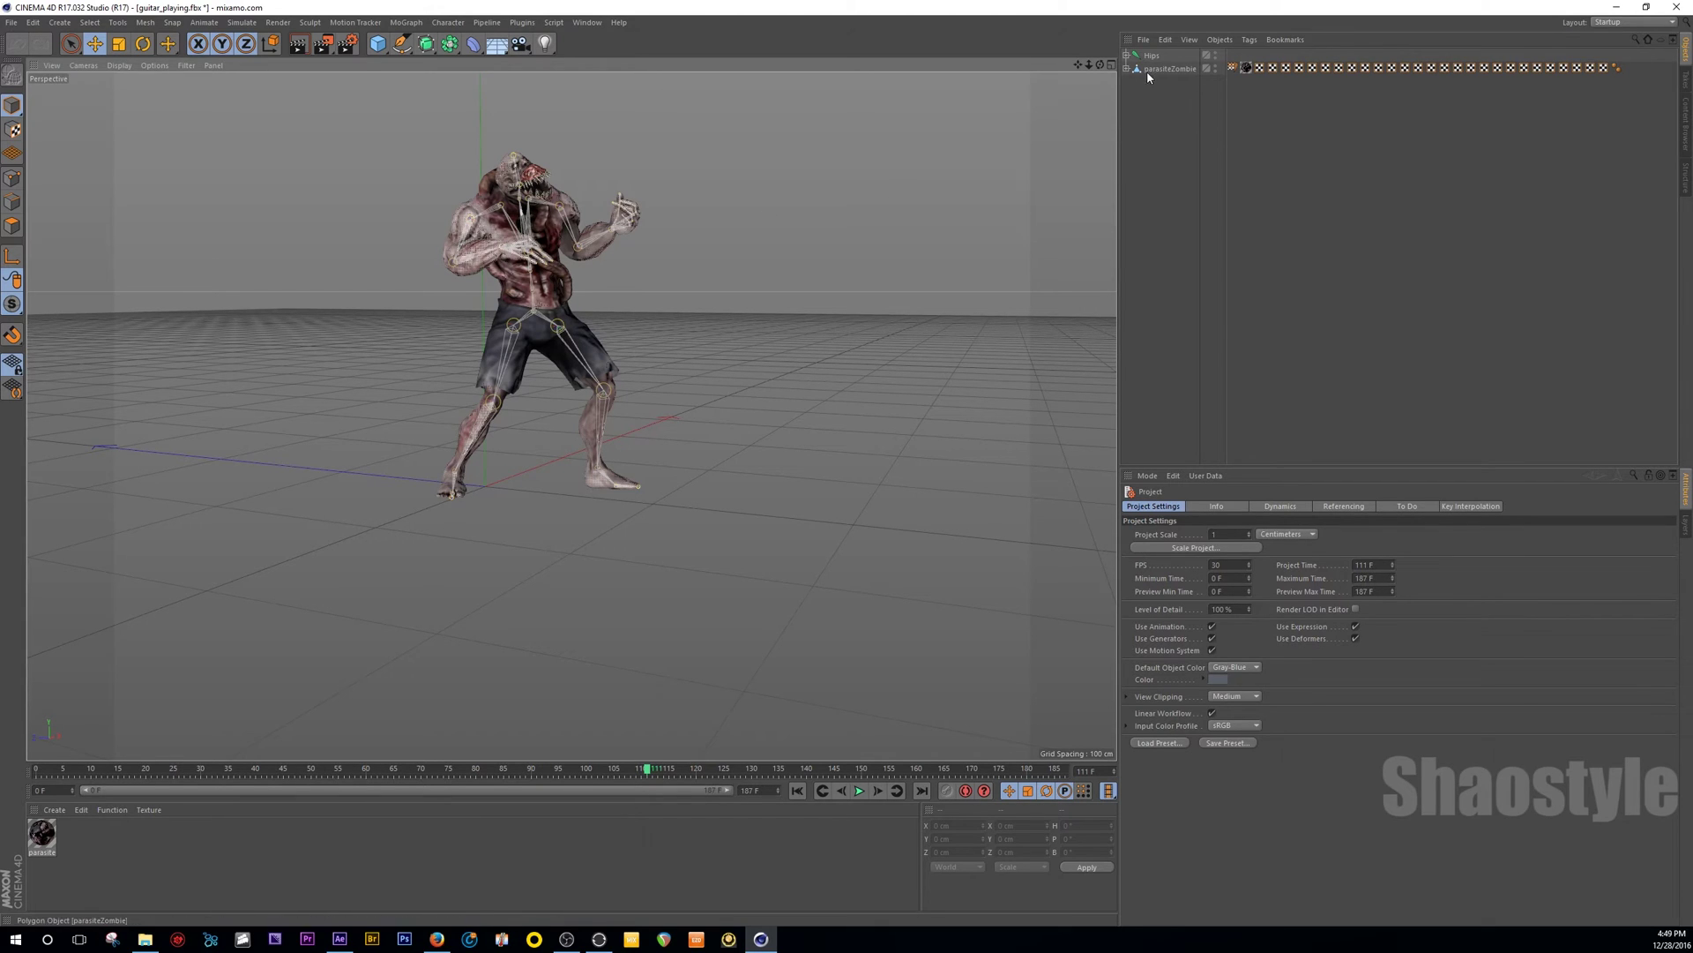
Group Hips and parasiteZombie under a new Null via Group Objects, then select that Null.
left_click_drag(1164, 117, 1148, 51)
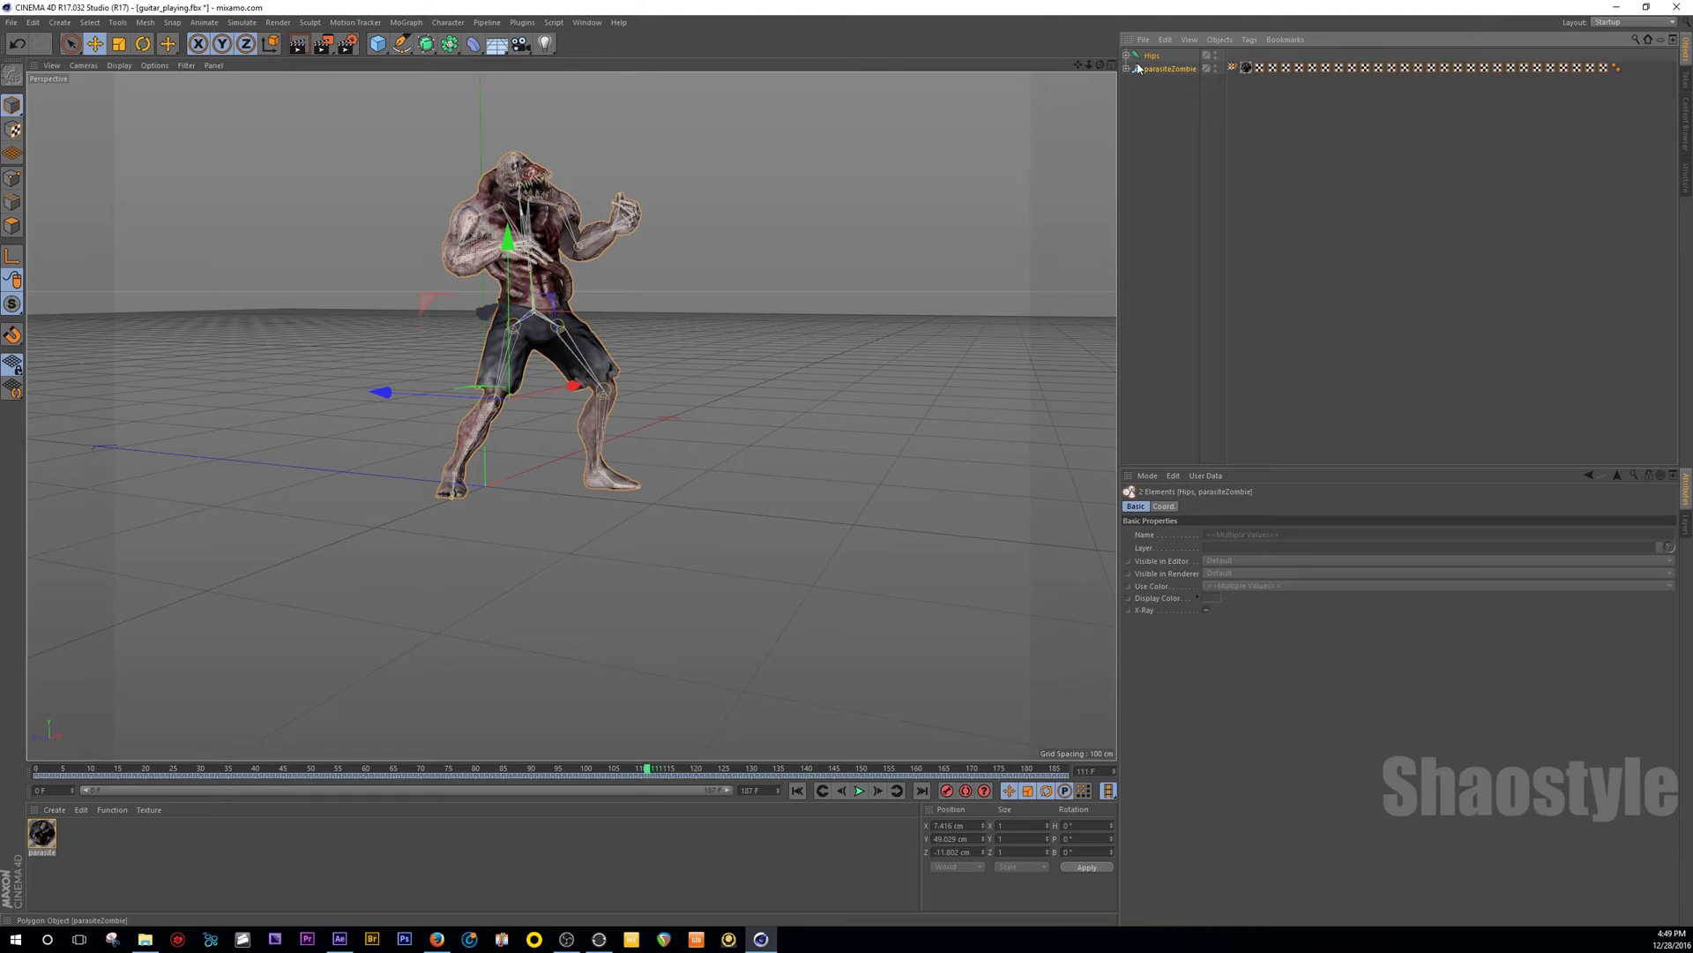
right_click(1159, 69)
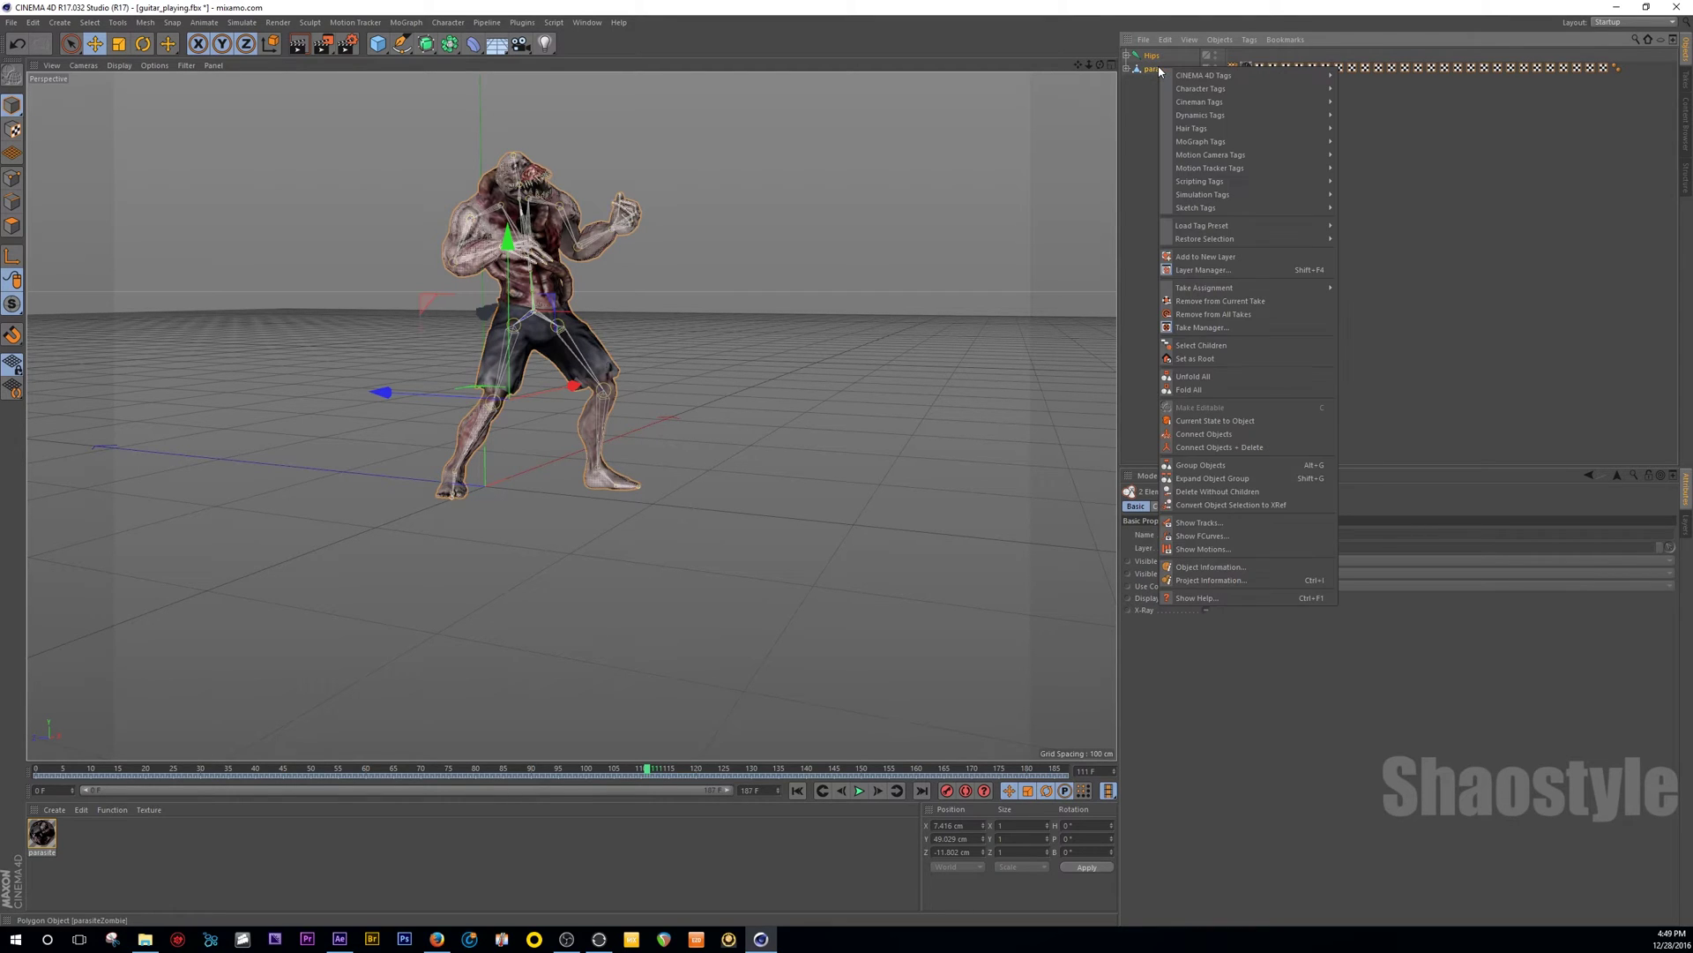
left_click(1214, 467)
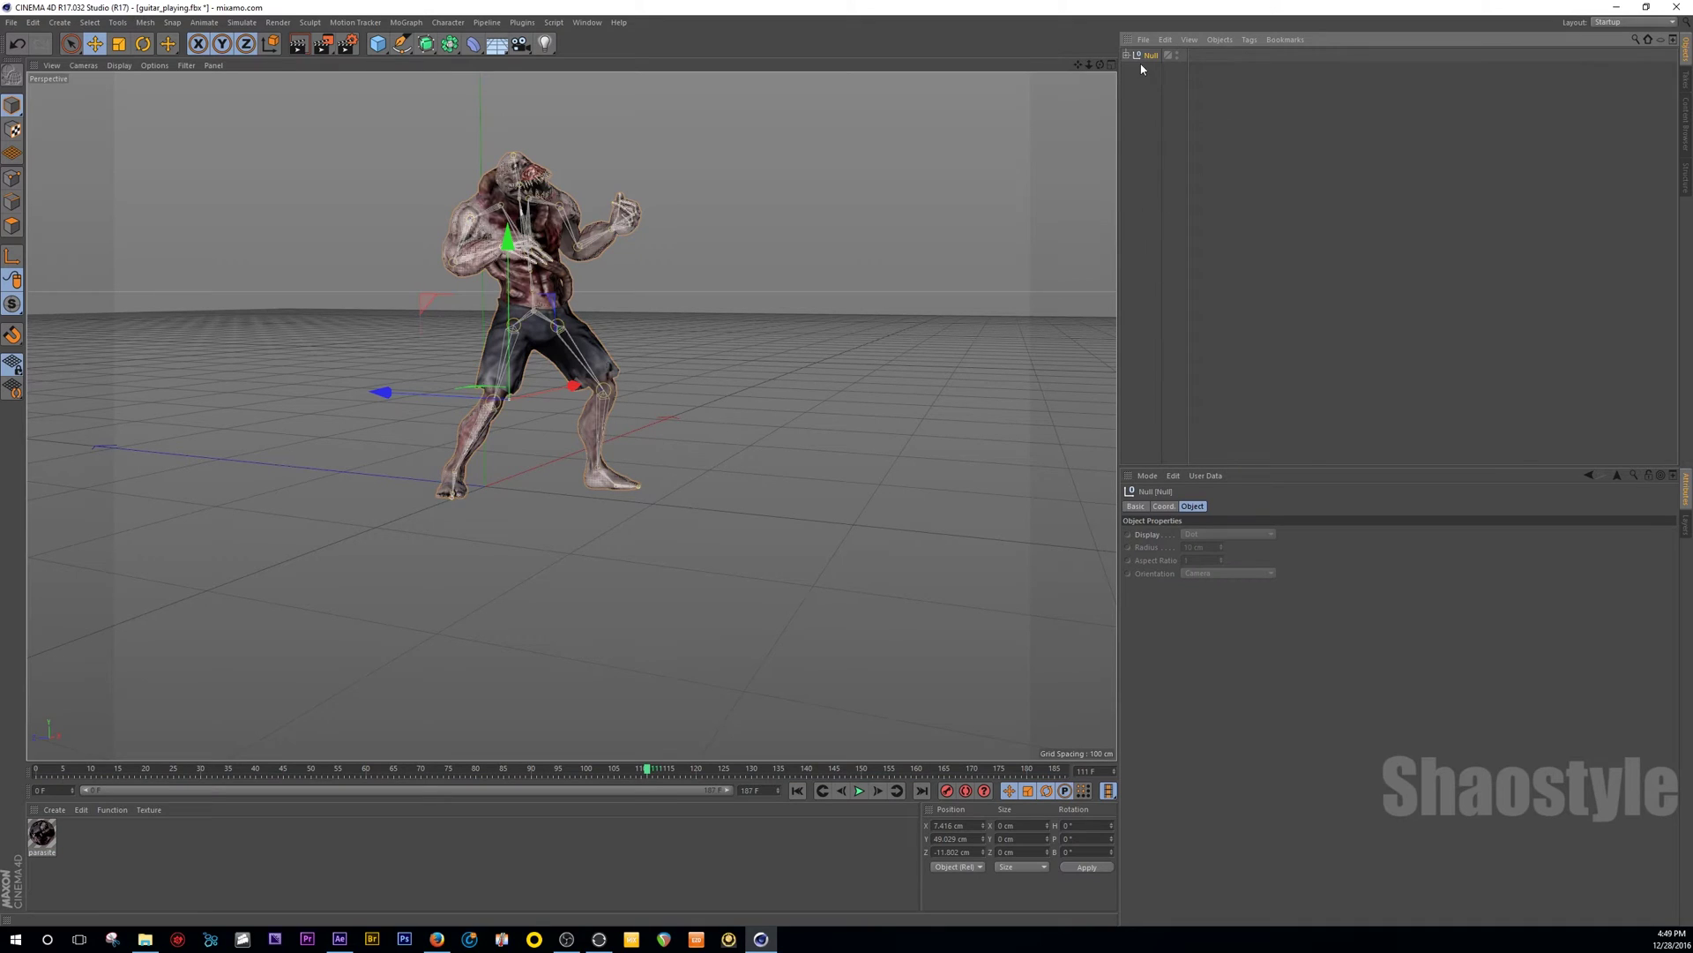
left_click(1211, 164)
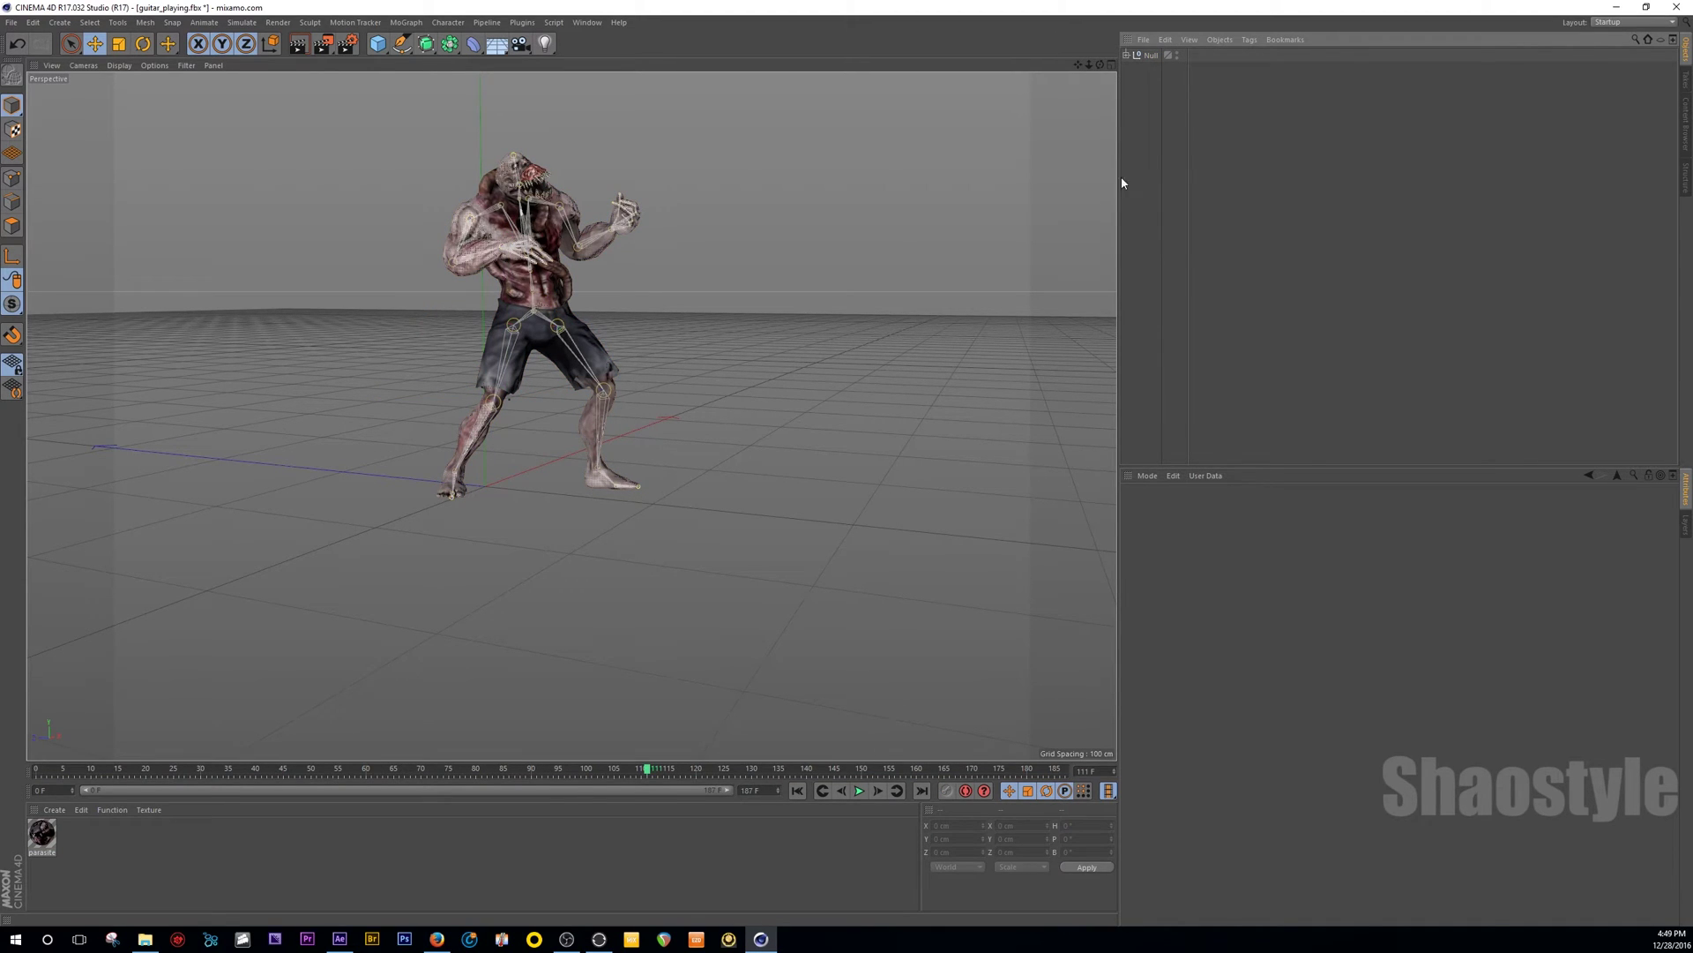
left_click(1150, 55)
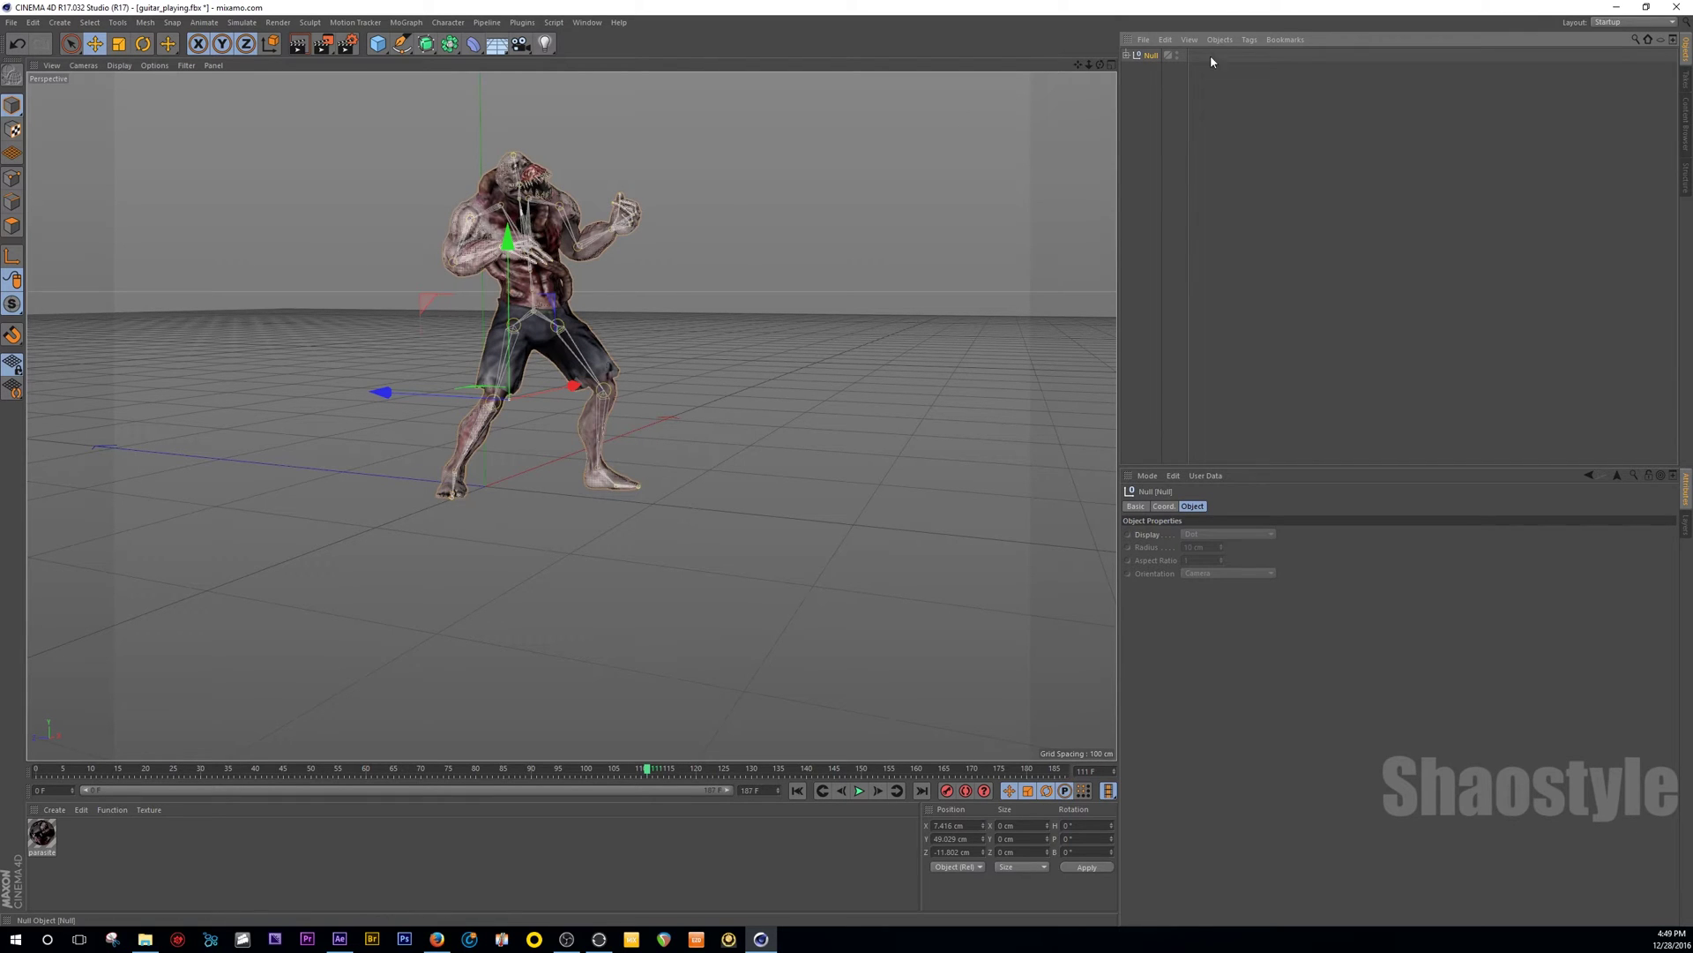
Expand the Null to confirm it holds Hips and parasiteZombie, then switch to the richh.co export article.
left_click(1127, 56)
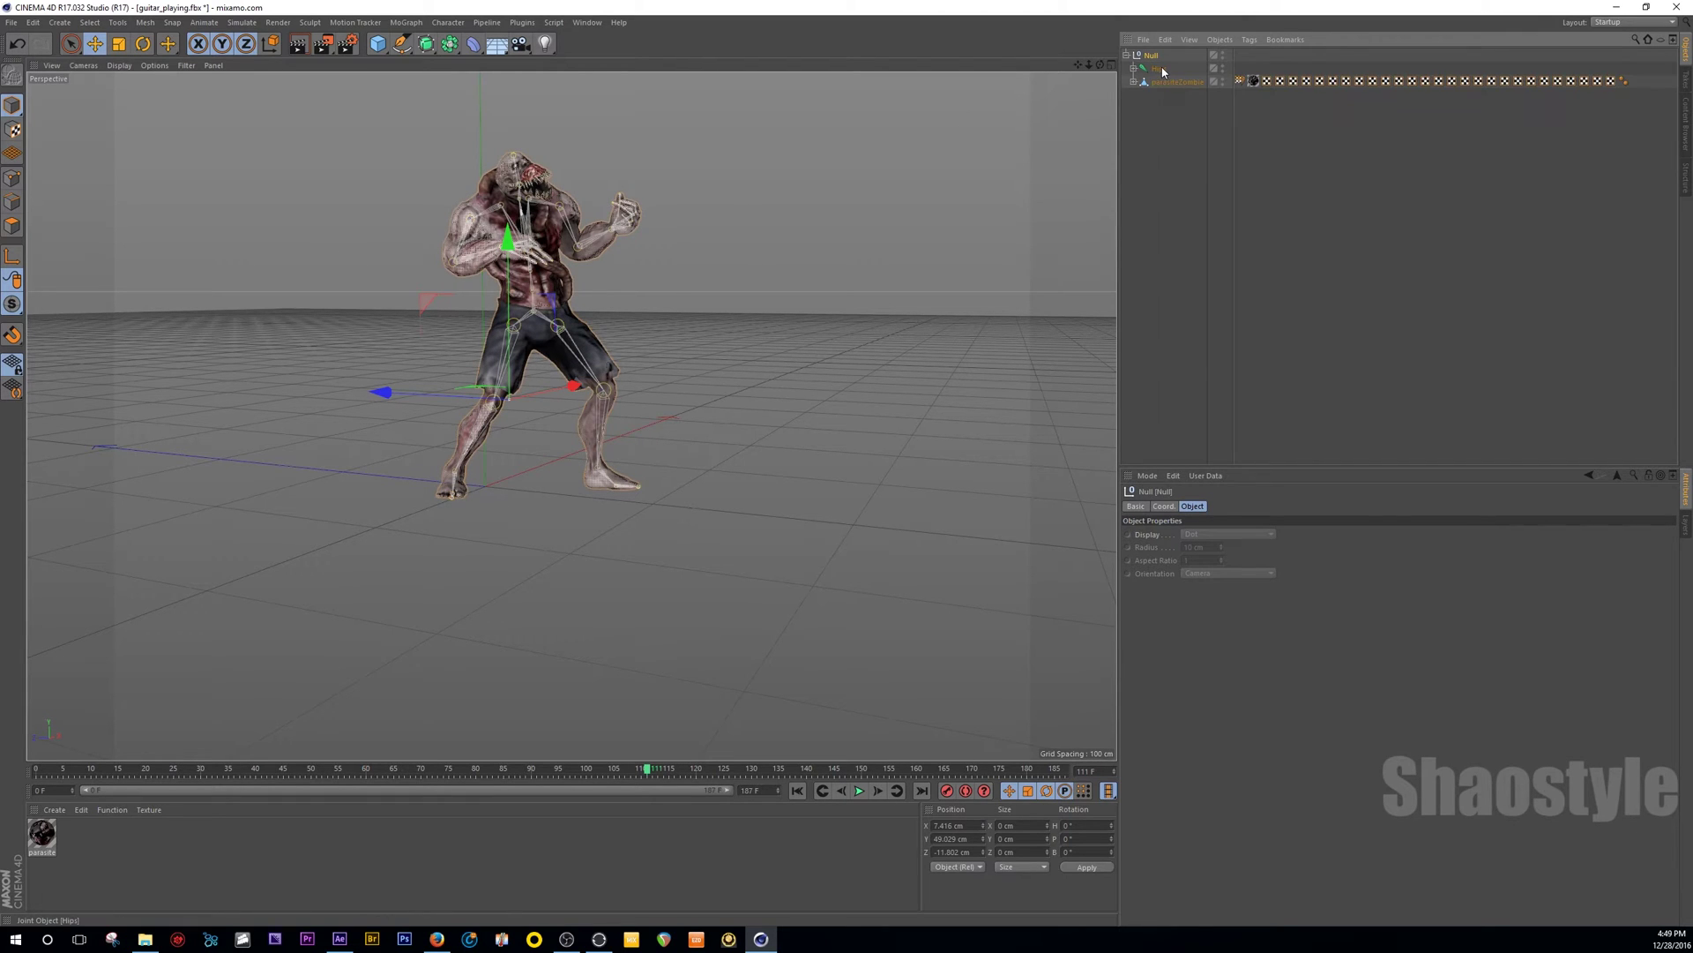
left_click(1159, 68)
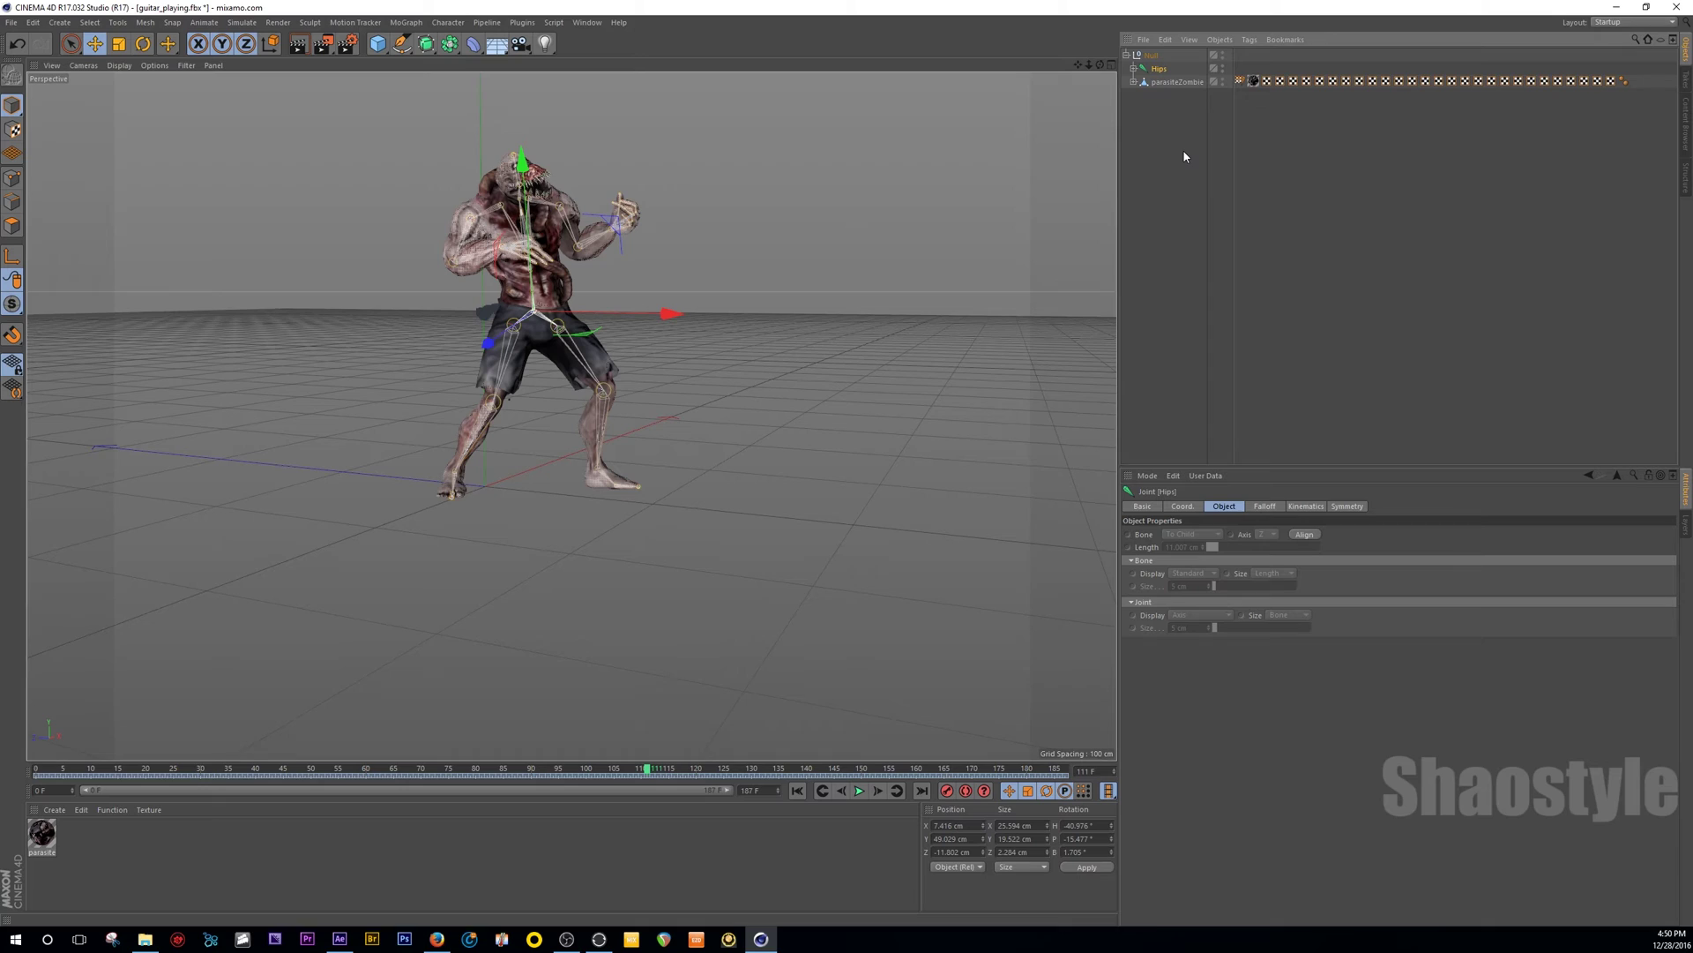
left_click(1127, 55)
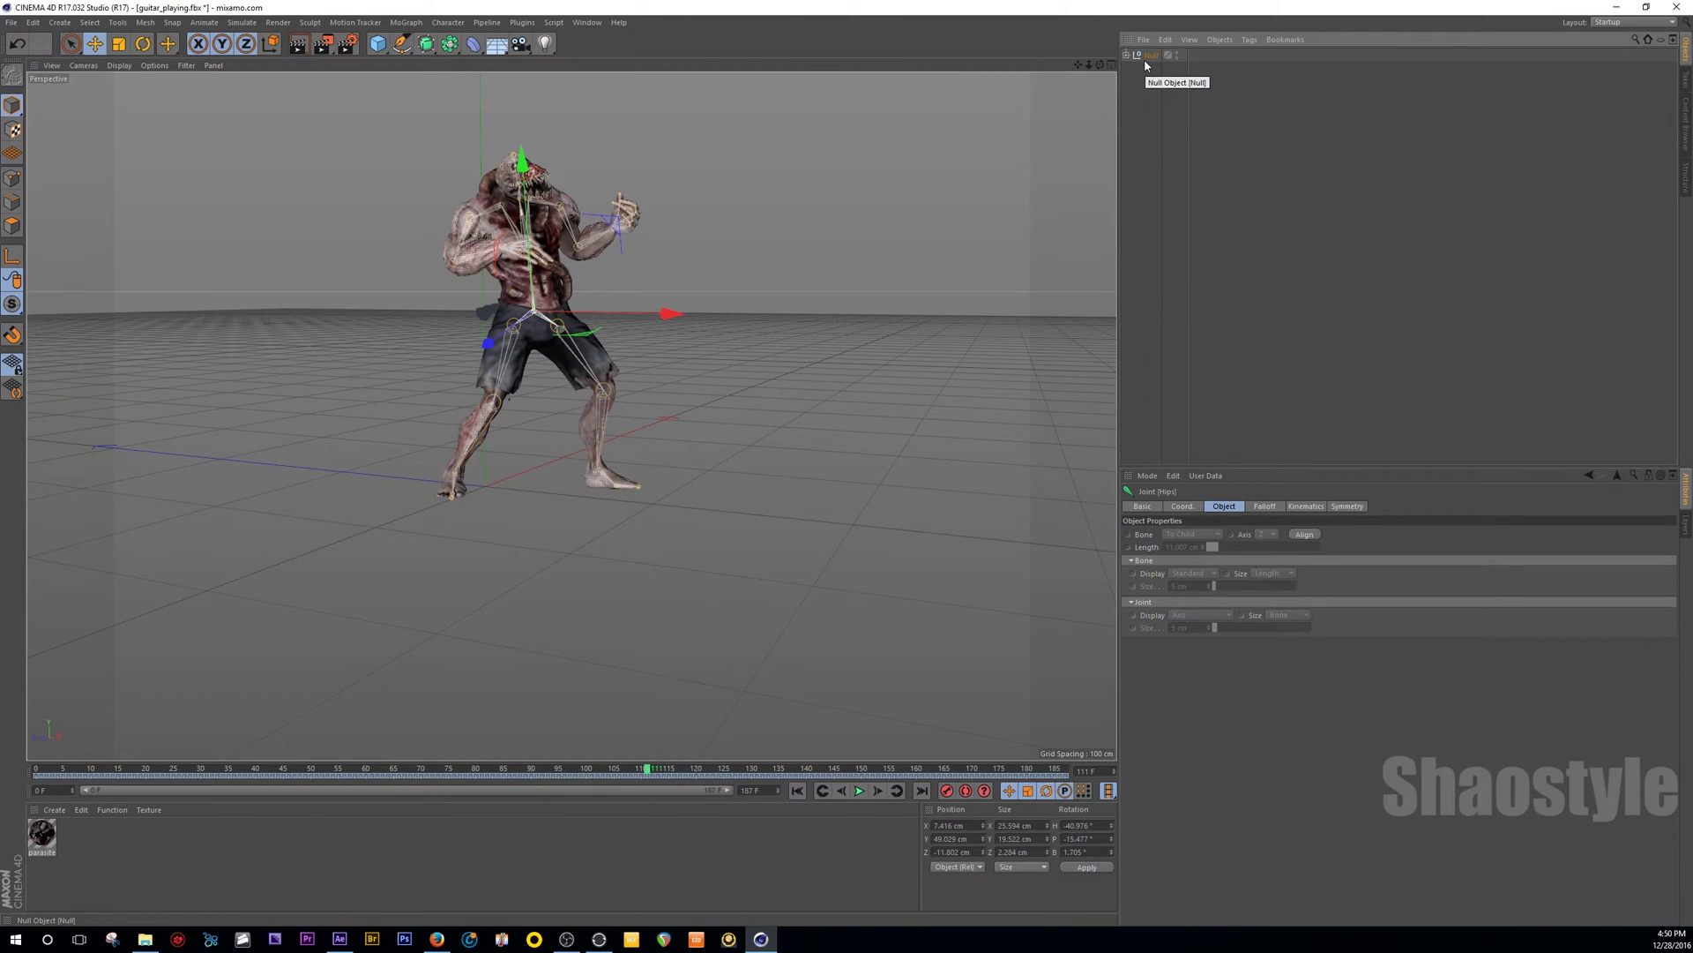
key("alt+Tab")
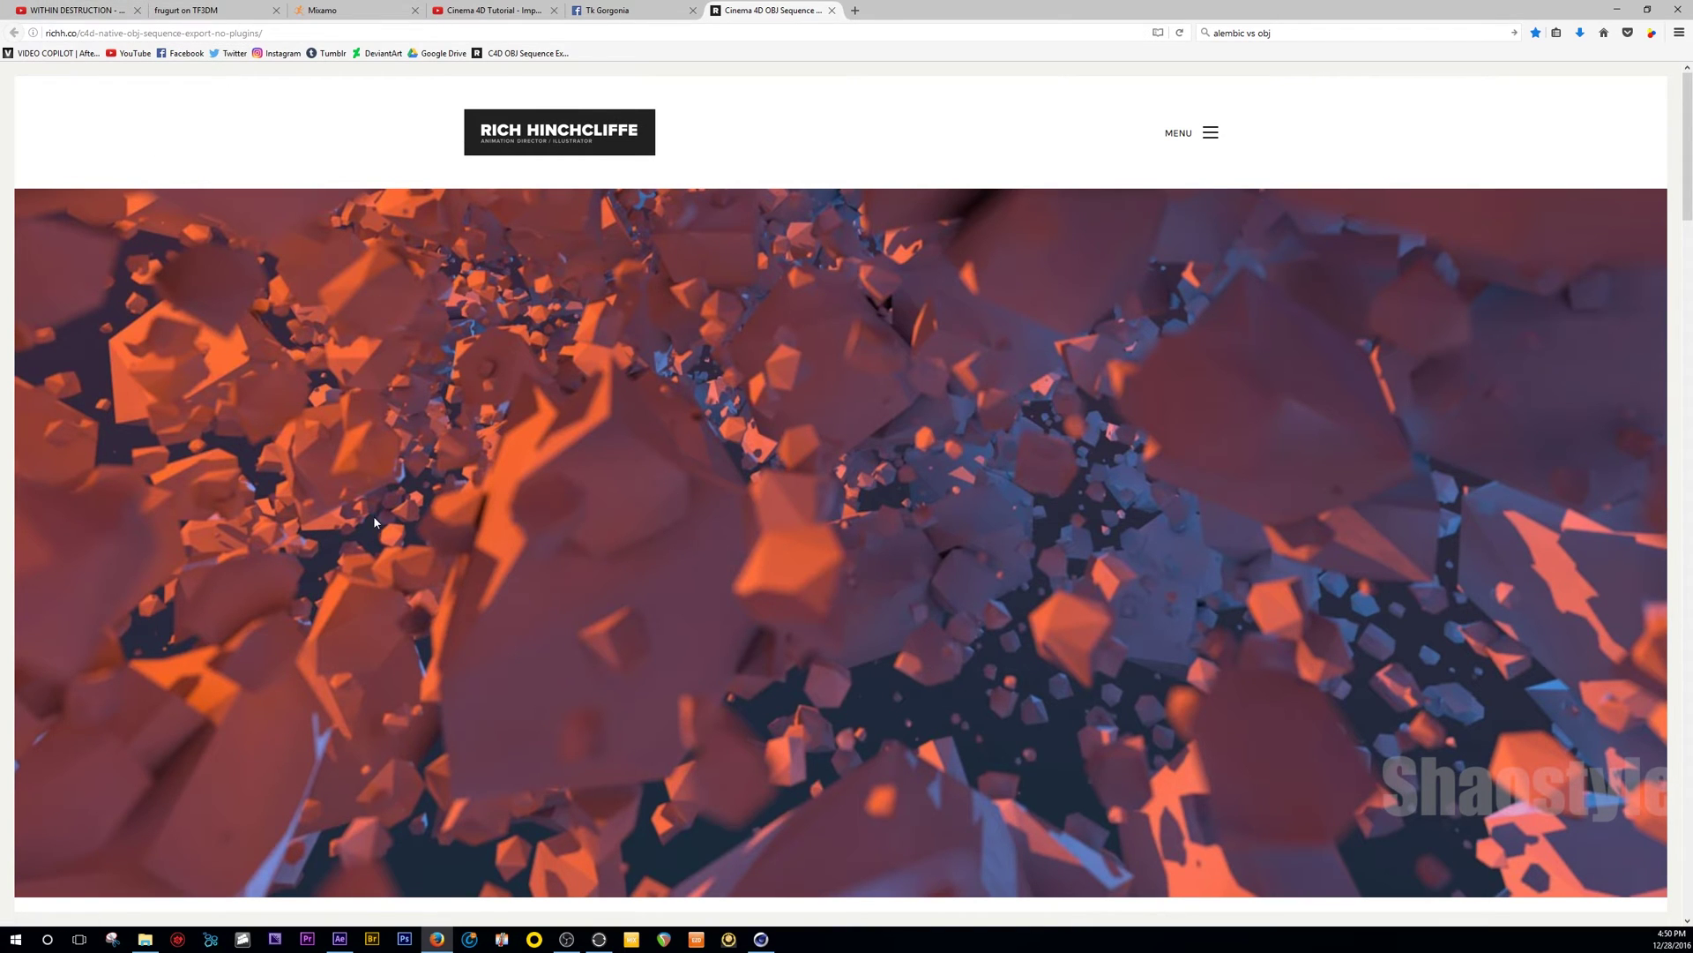
Scroll the Cinema 4D OBJ Sequence Export article down to The Script section, then return to Cinema 4D.
scroll(374, 511, "down", 8)
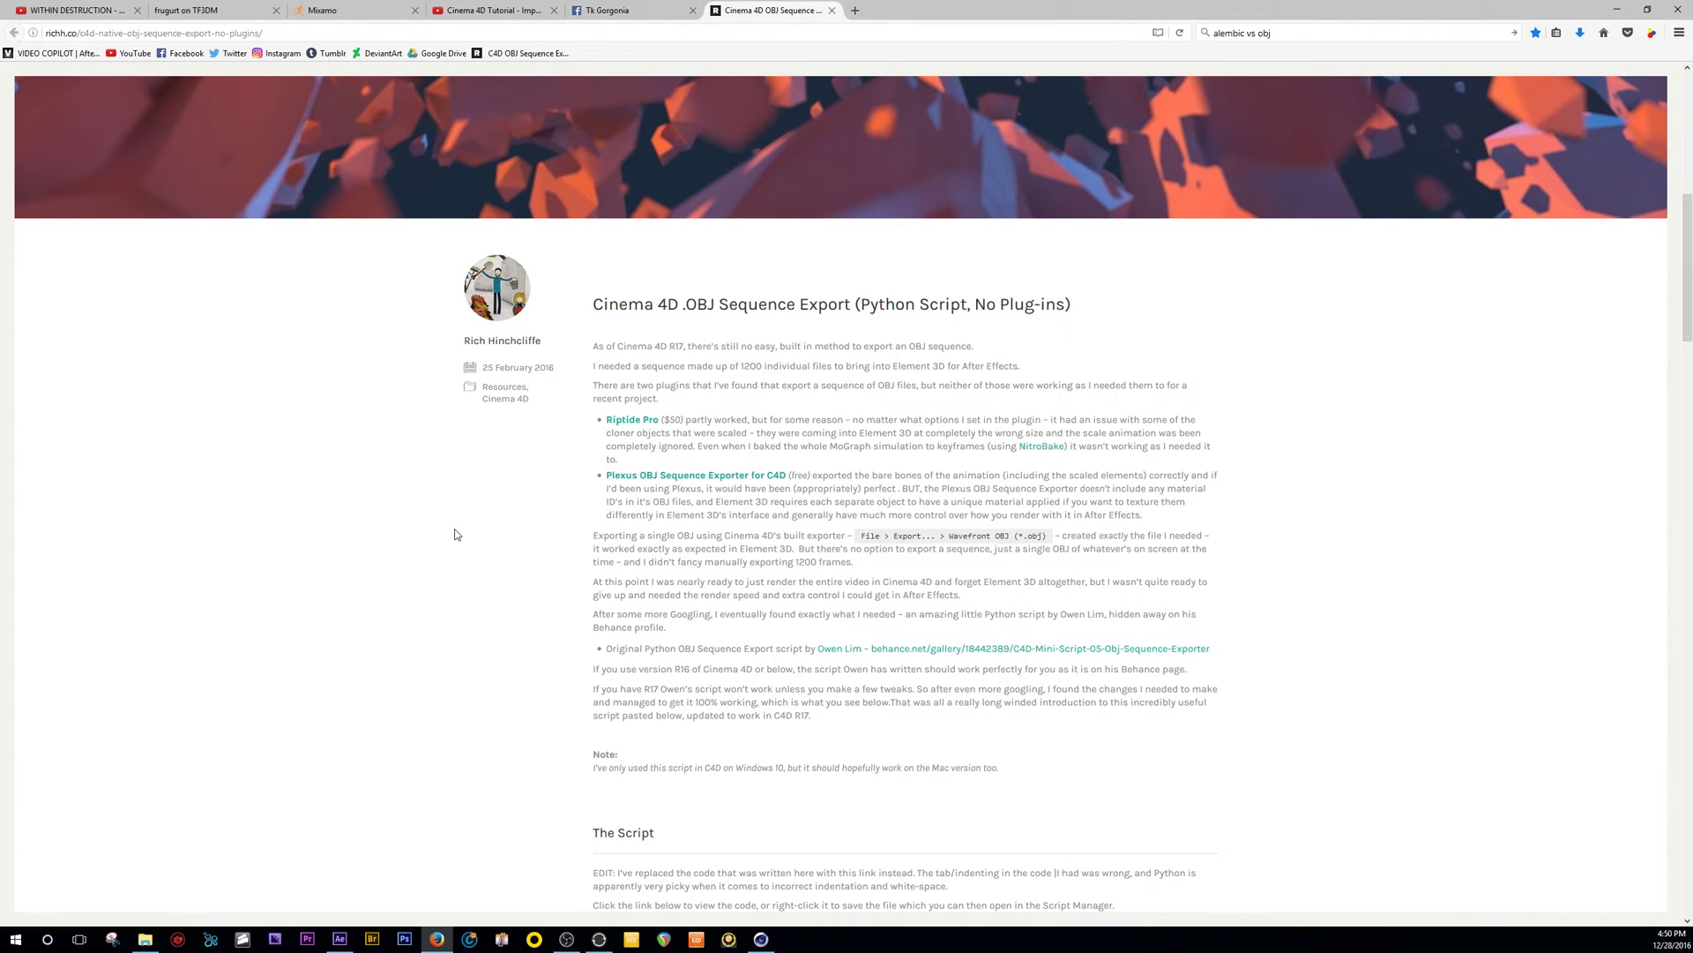
scroll(456, 538, "down", 3)
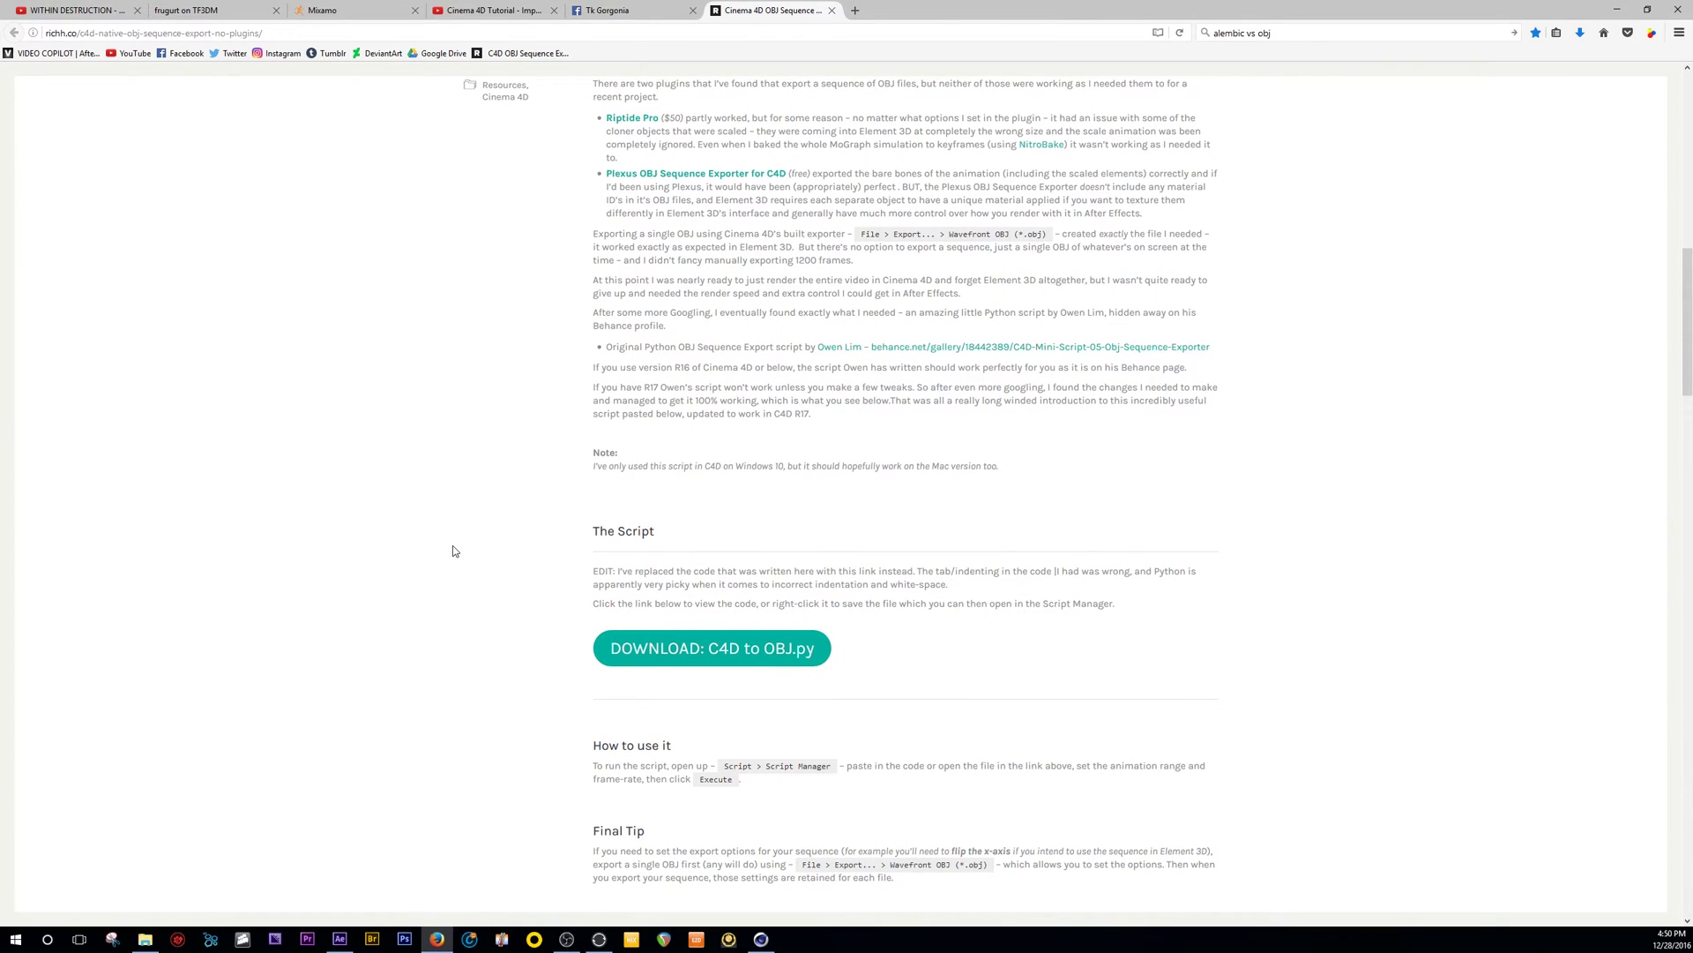
scroll(447, 525, "down", 2)
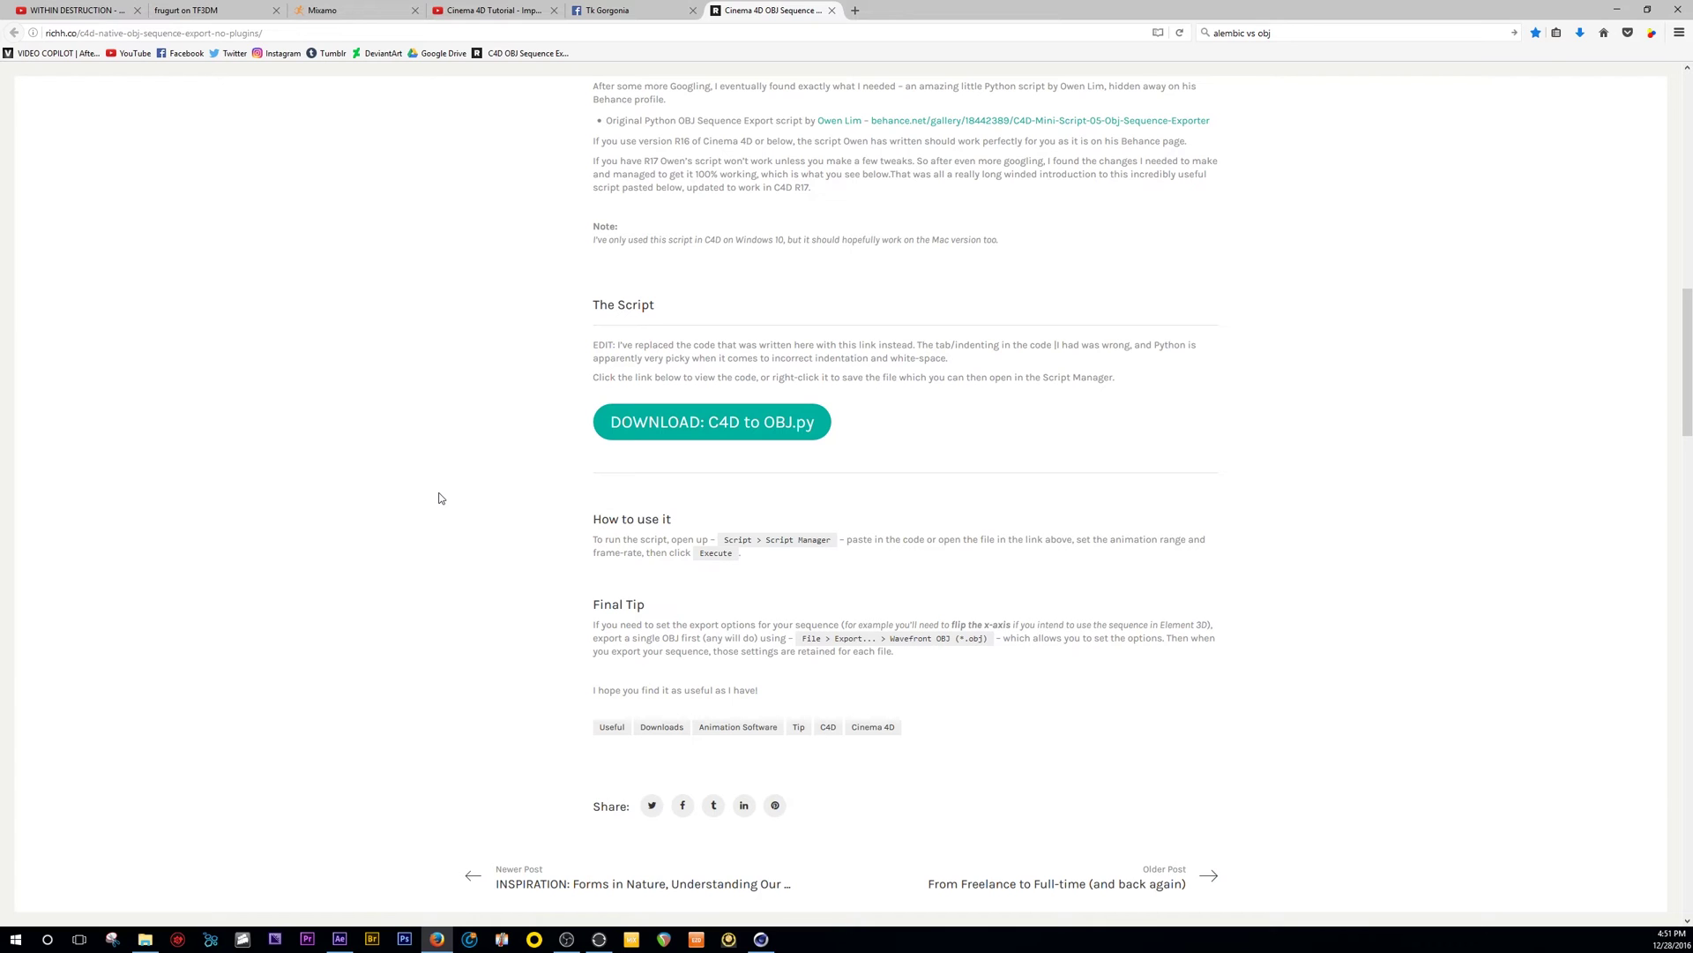
key("alt+Tab")
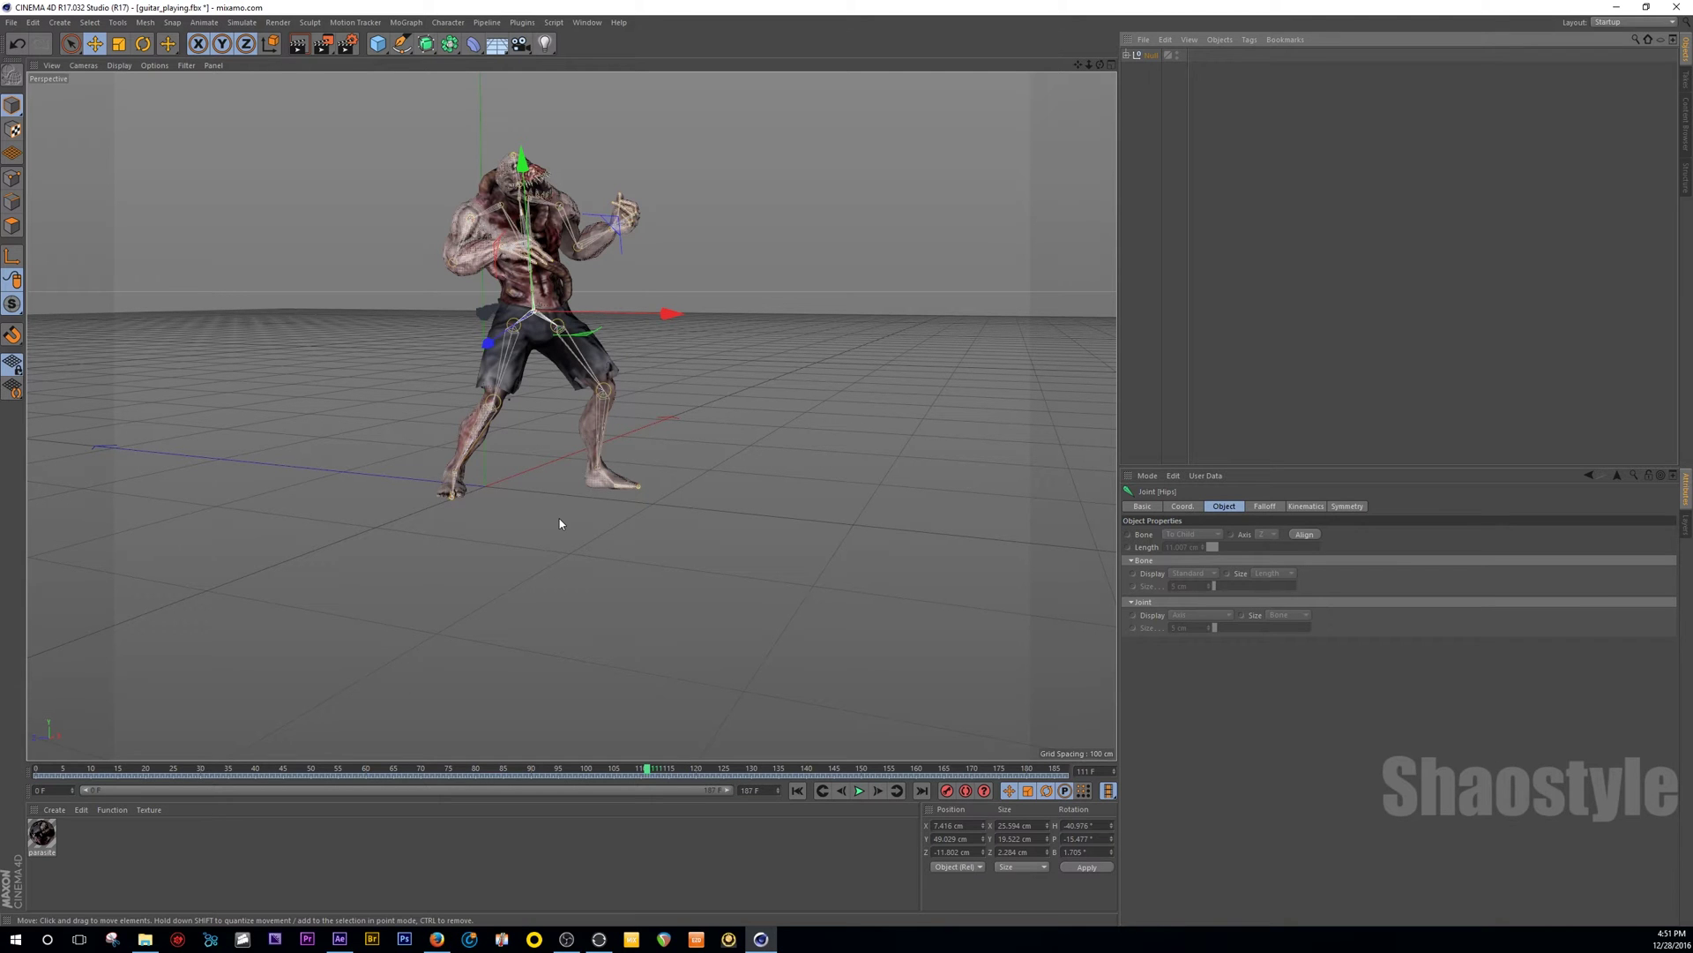
Look through the formats listed under File > Export in Cinema 4D.
left_click(11, 22)
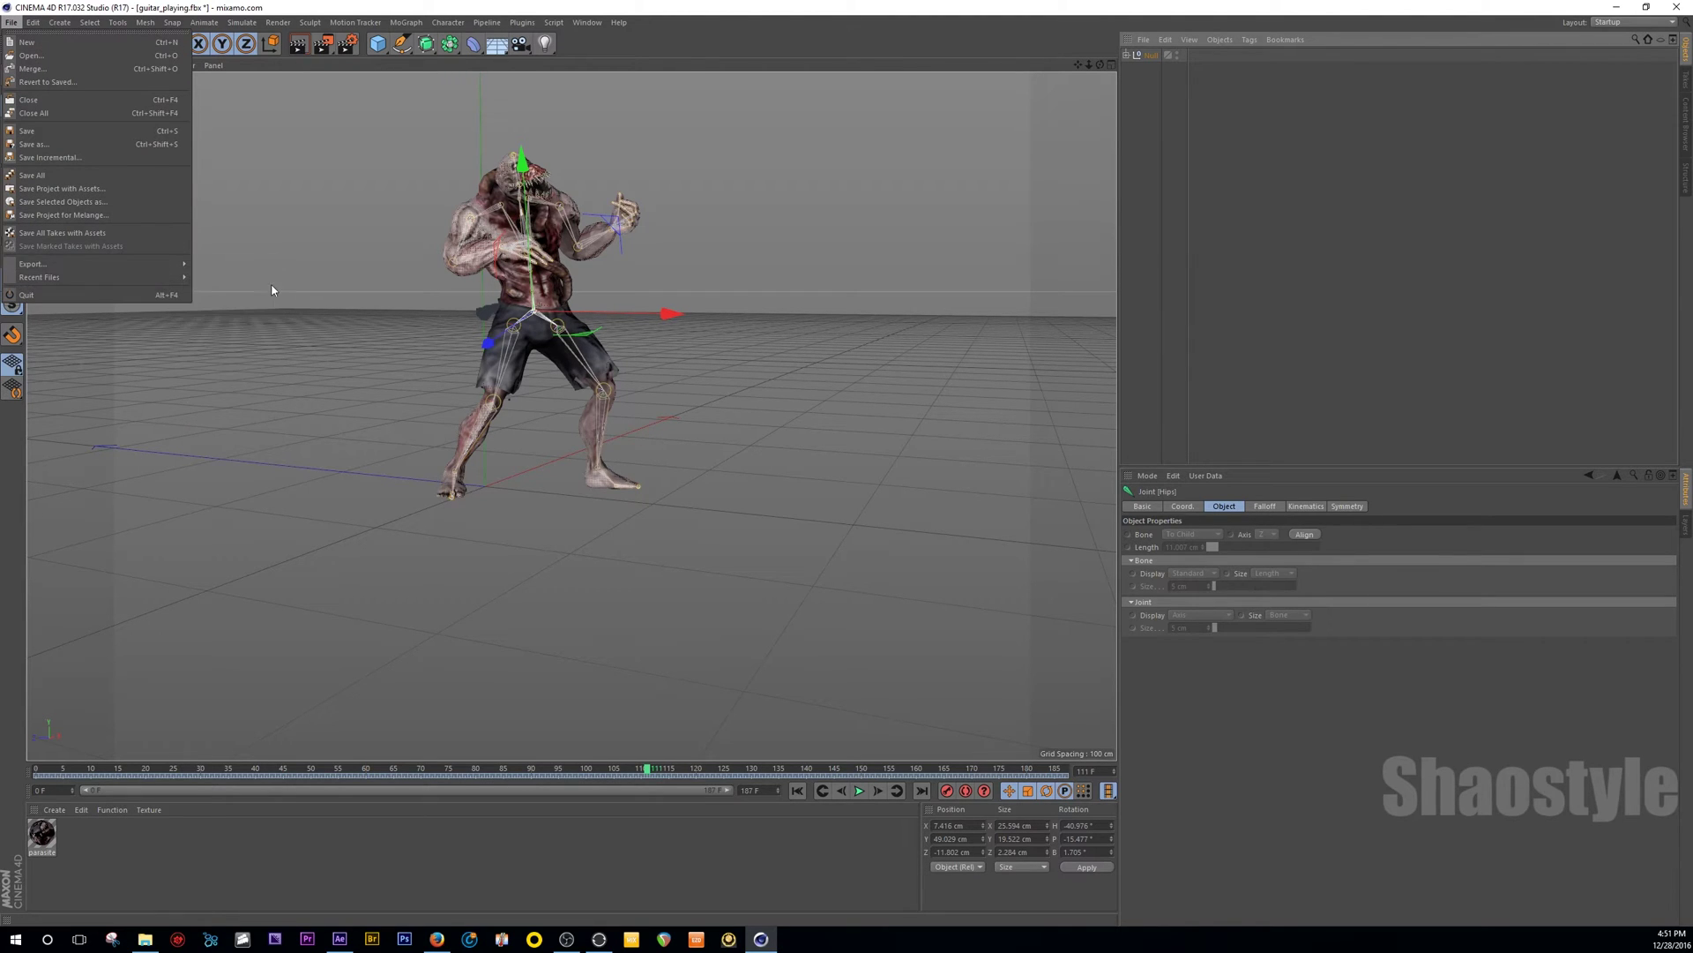
mouse_move(189, 266)
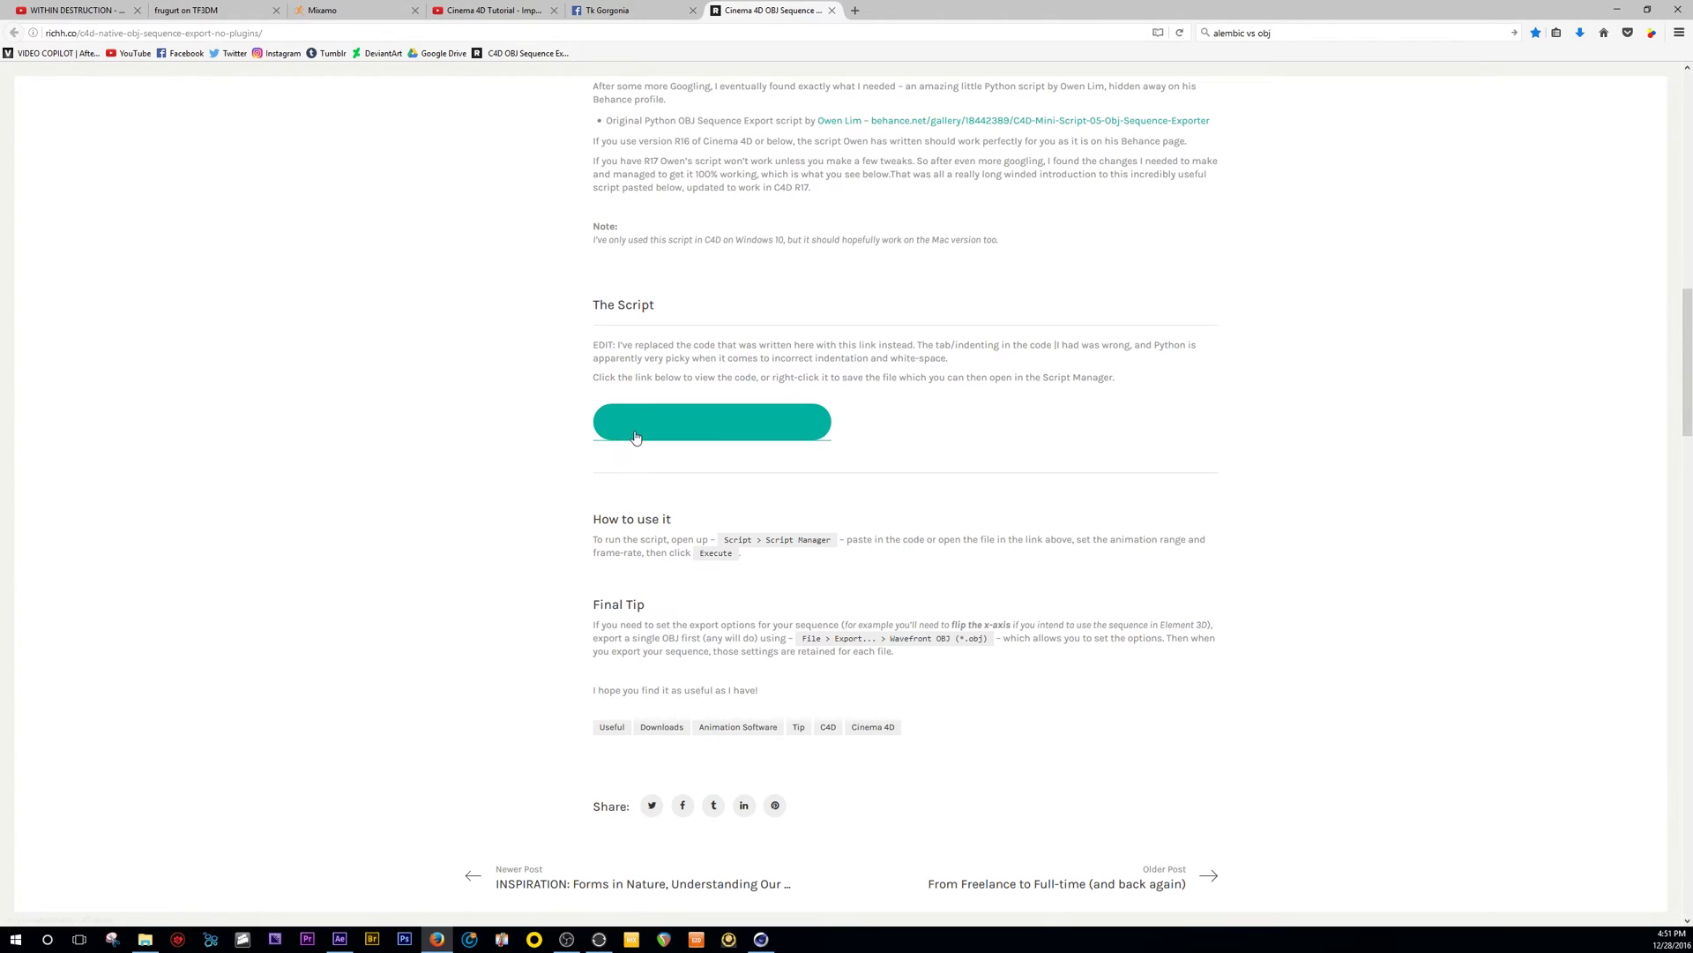
Open the C4D to OBJ.py script code from the article, closing the duplicate tab.
left_click(635, 431)
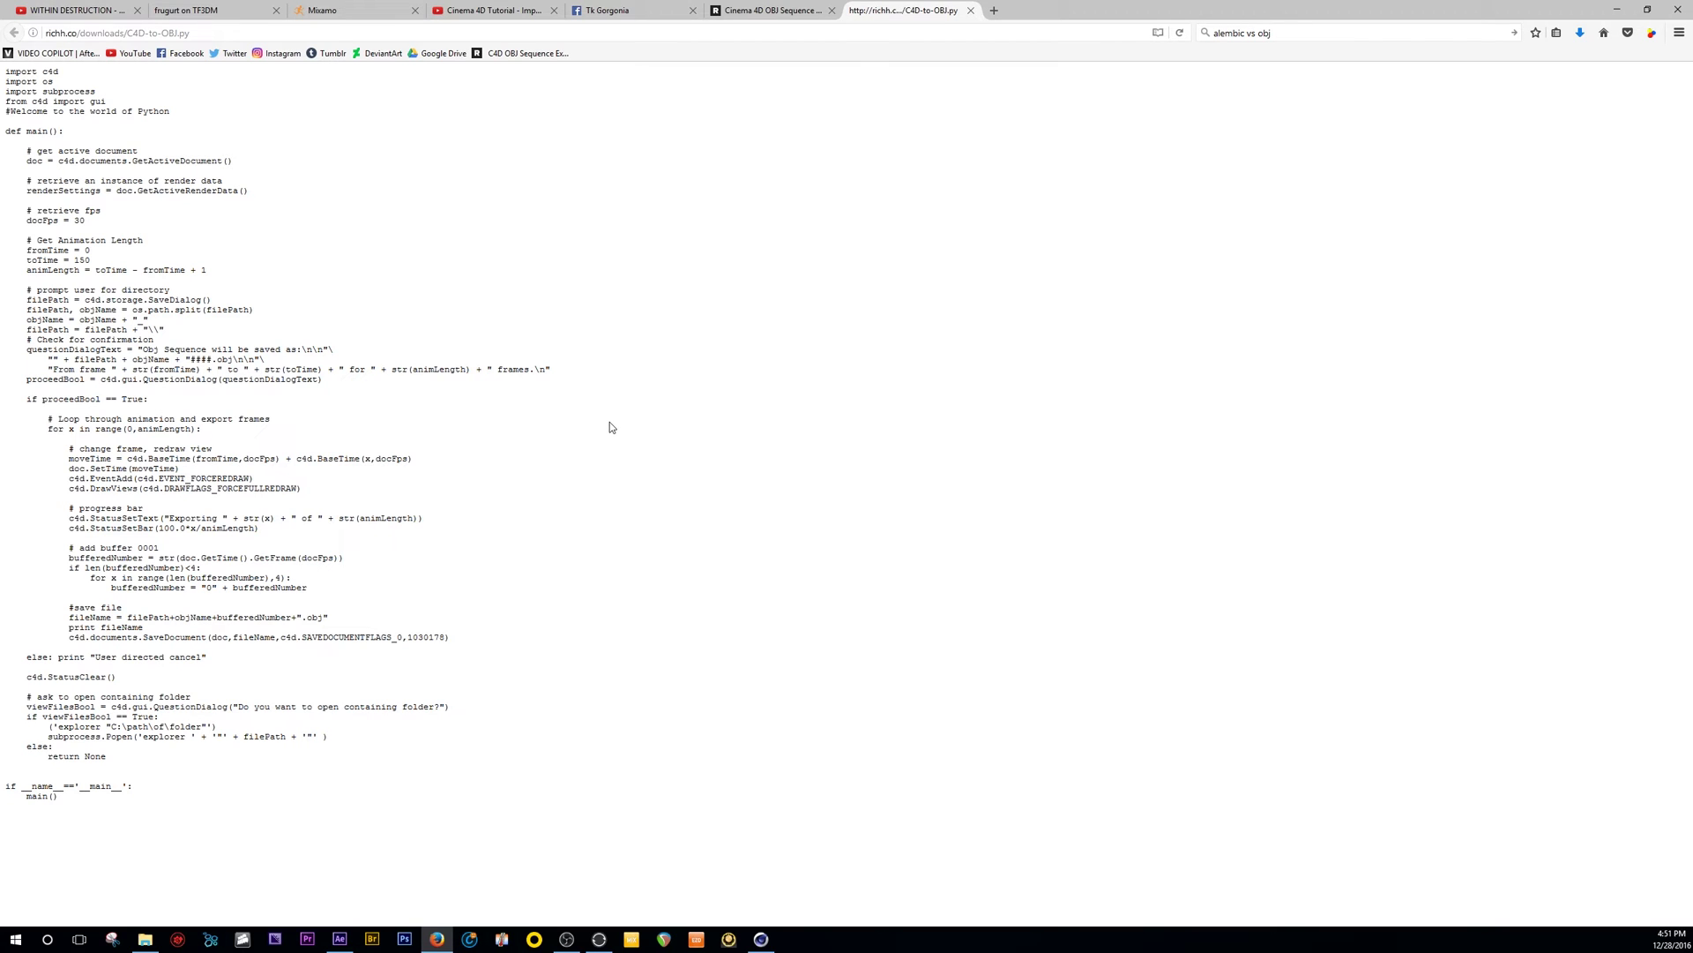
key("ctrl+shift+Tab")
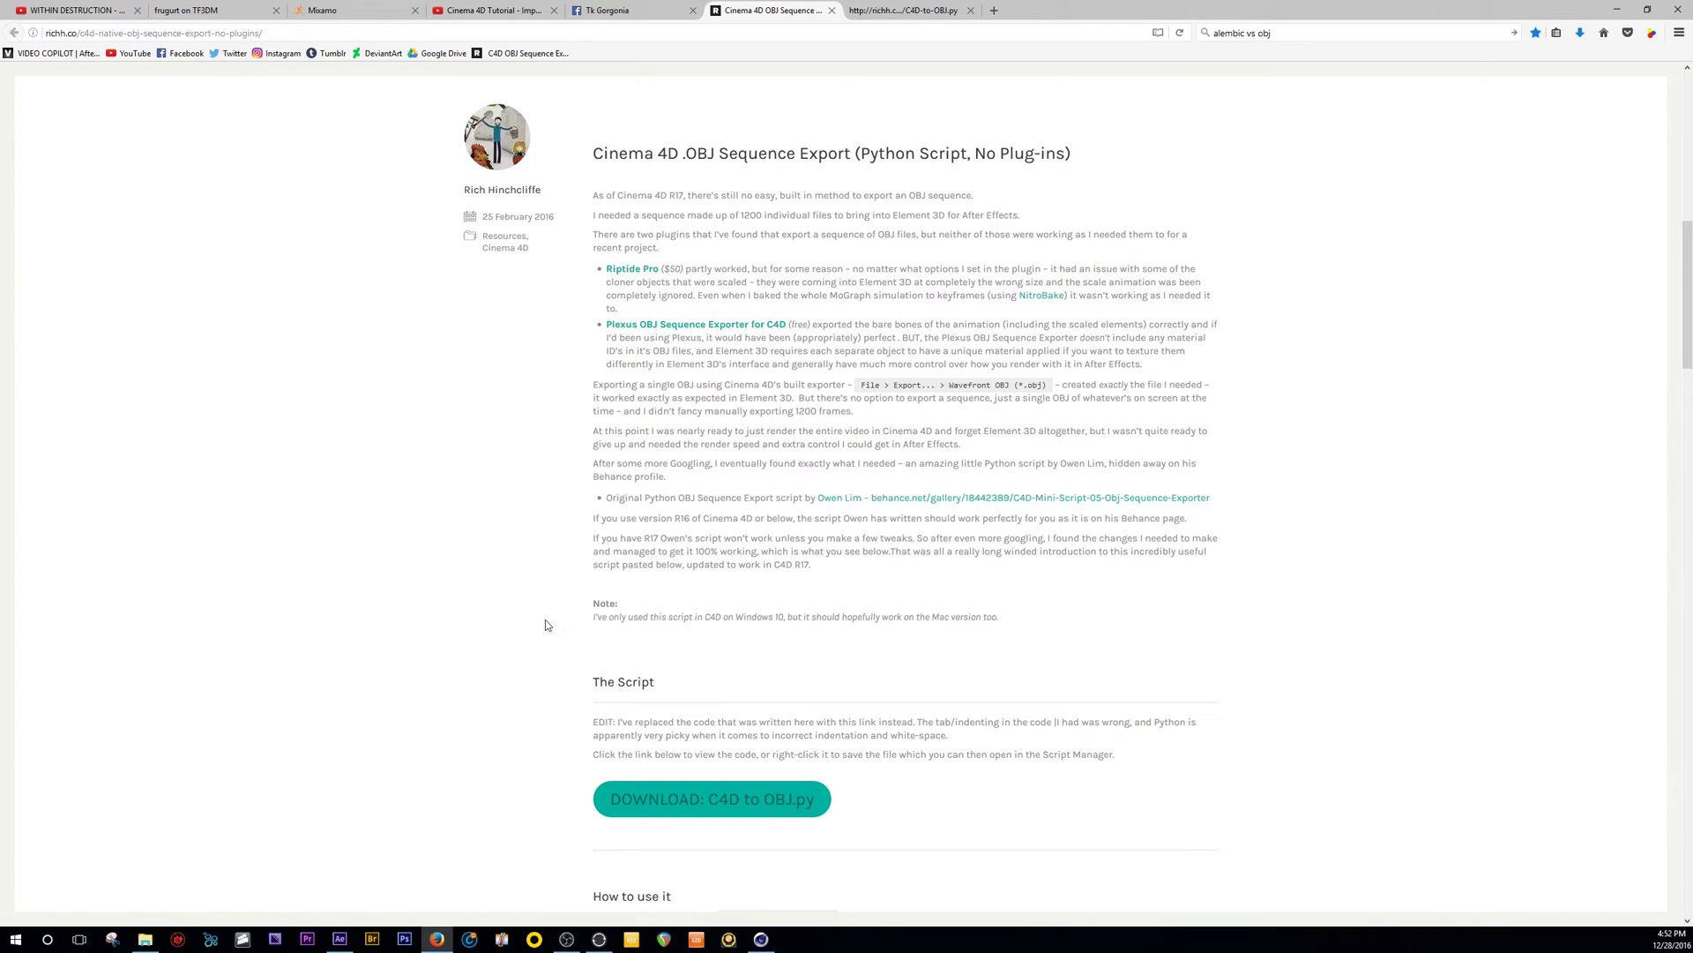
scroll(547, 671, "down", 3)
left_click(711, 578)
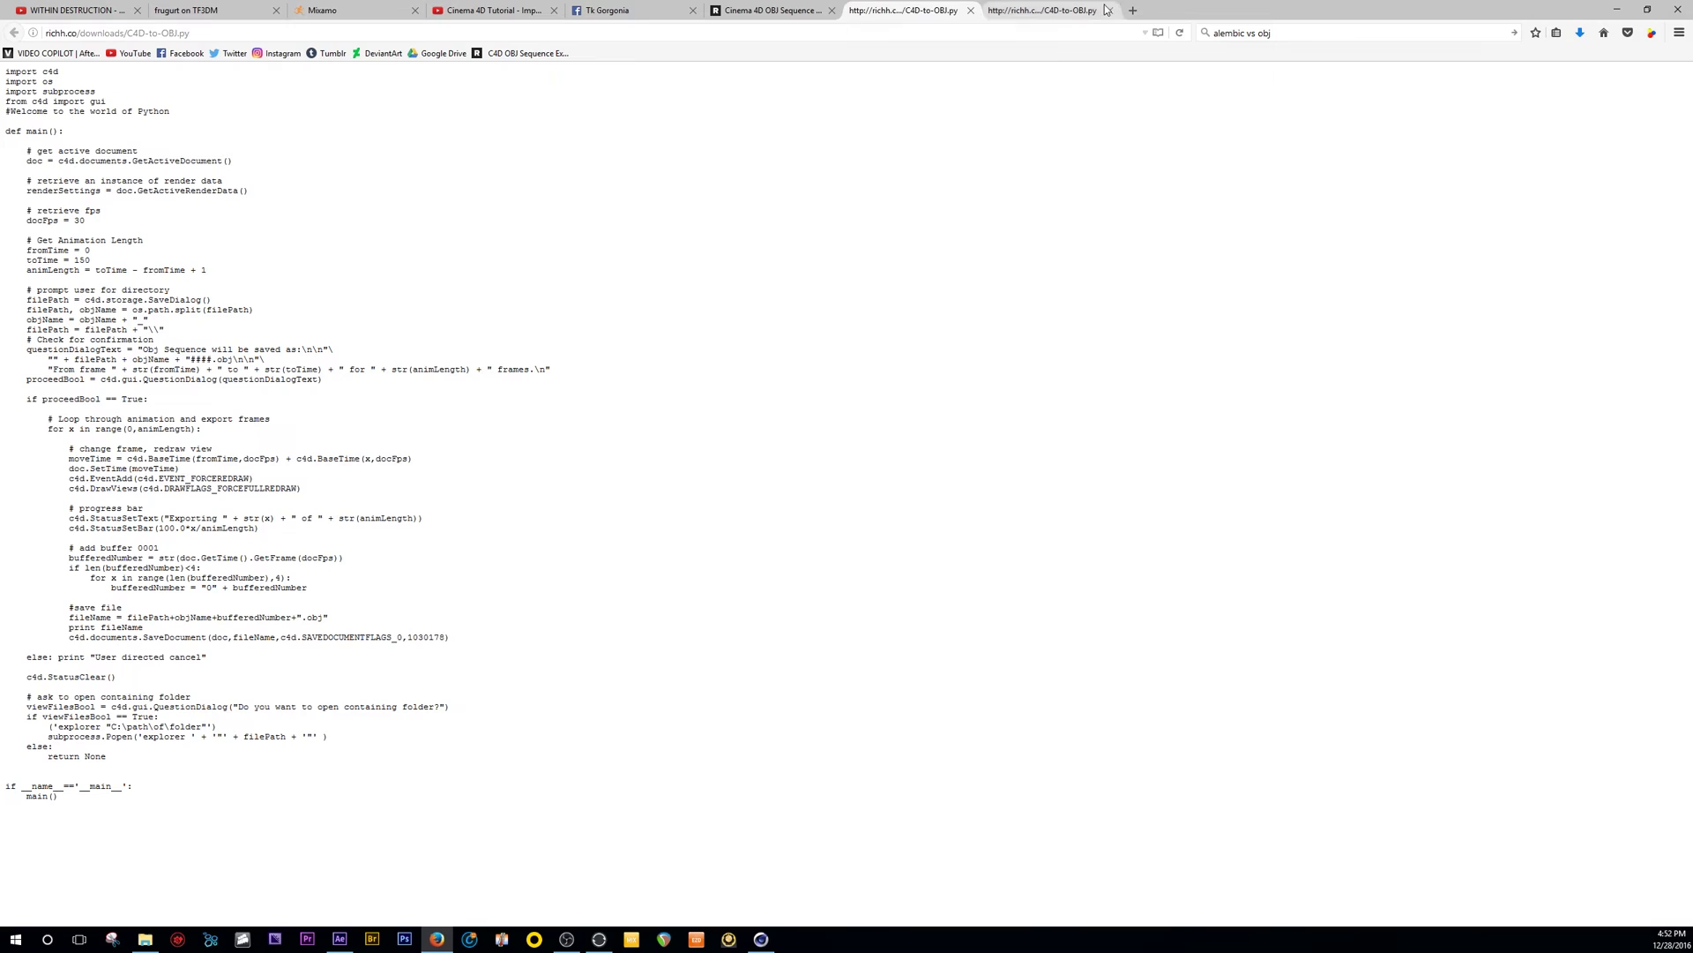
left_click(1109, 9)
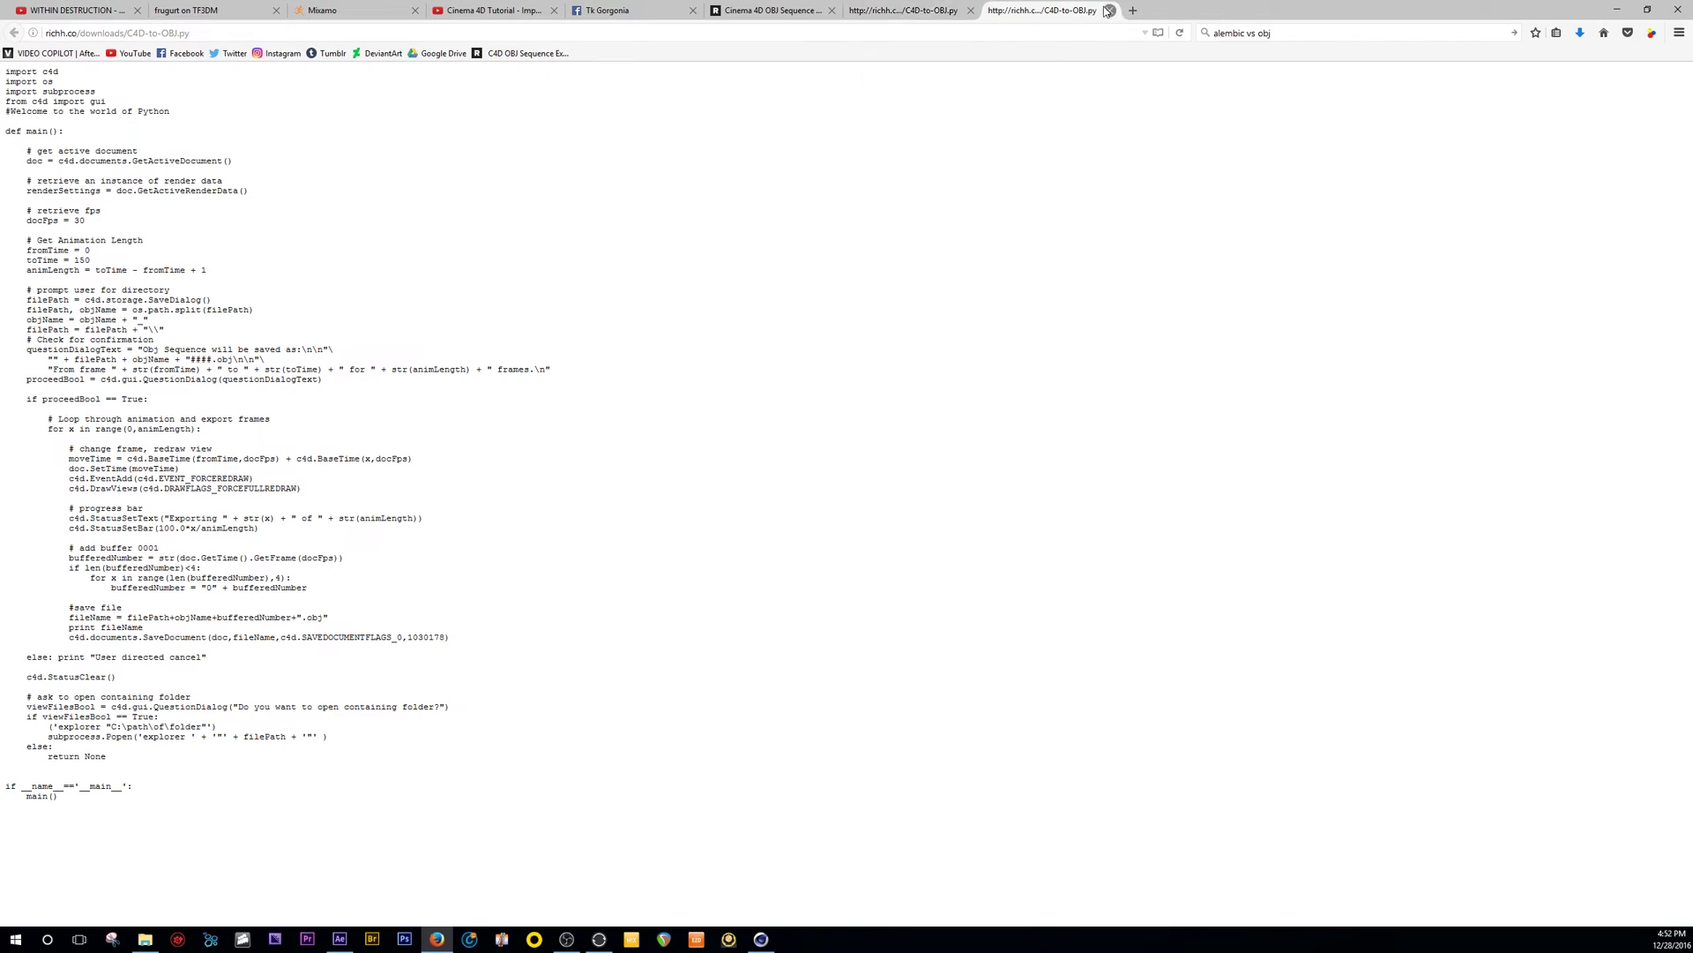
Start saving the script page with Save Page As, cancel it, and return to Cinema 4D.
right_click(496, 449)
left_click(544, 480)
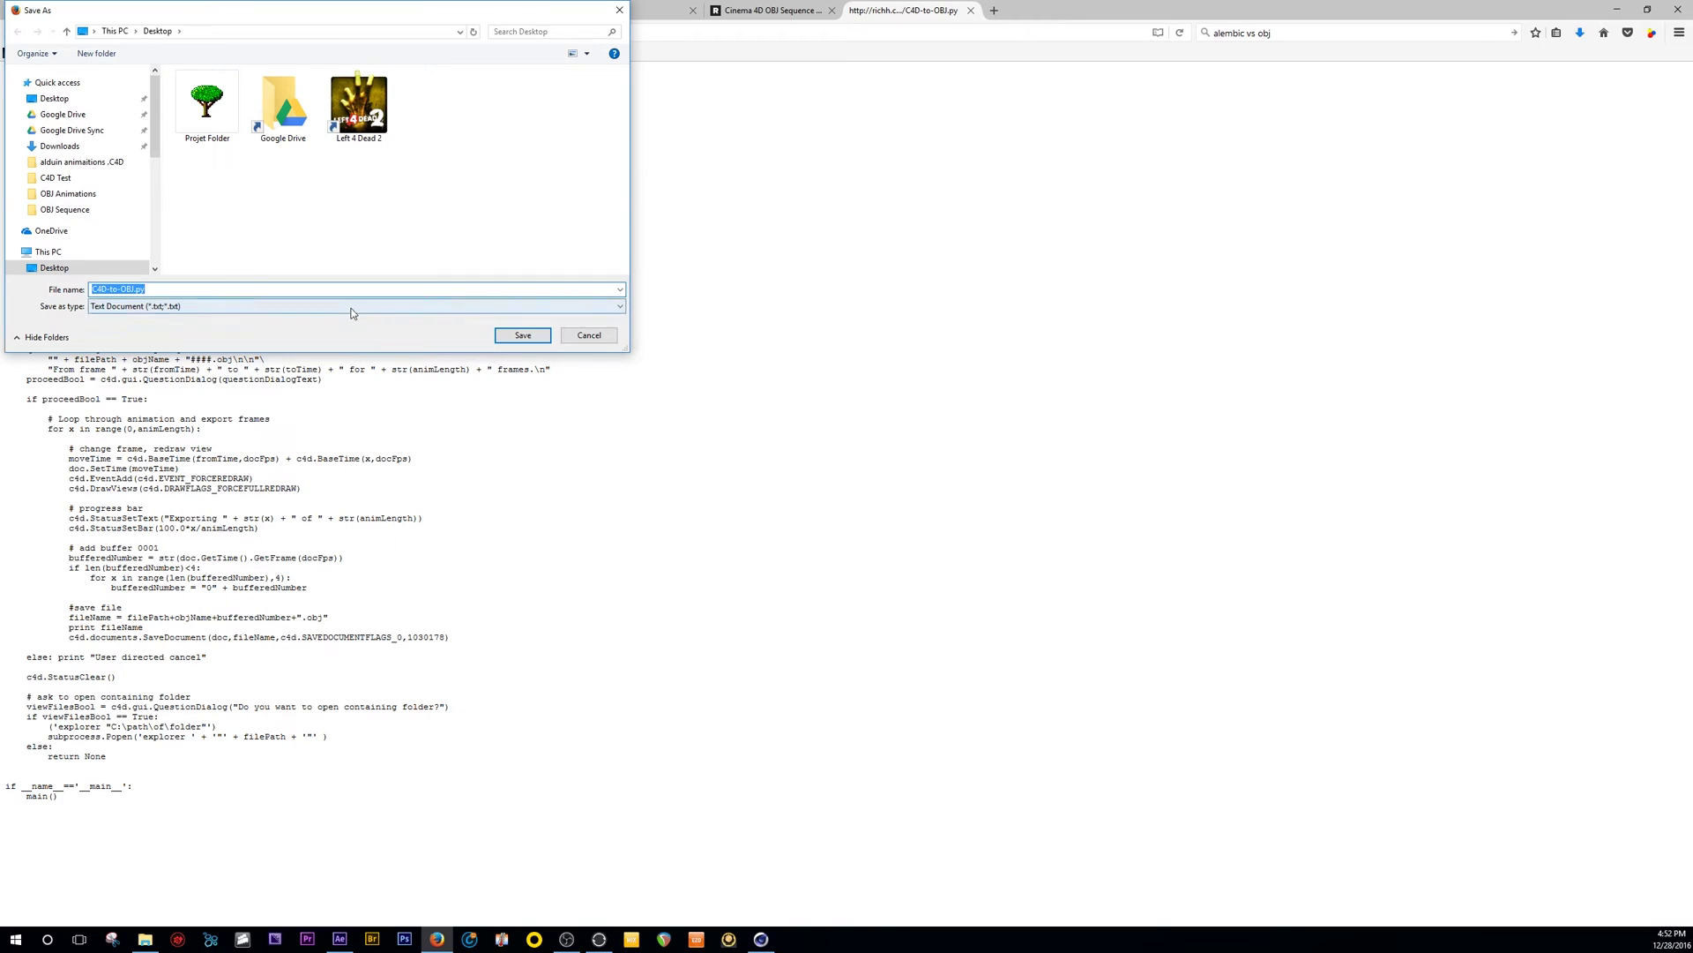
left_click(590, 337)
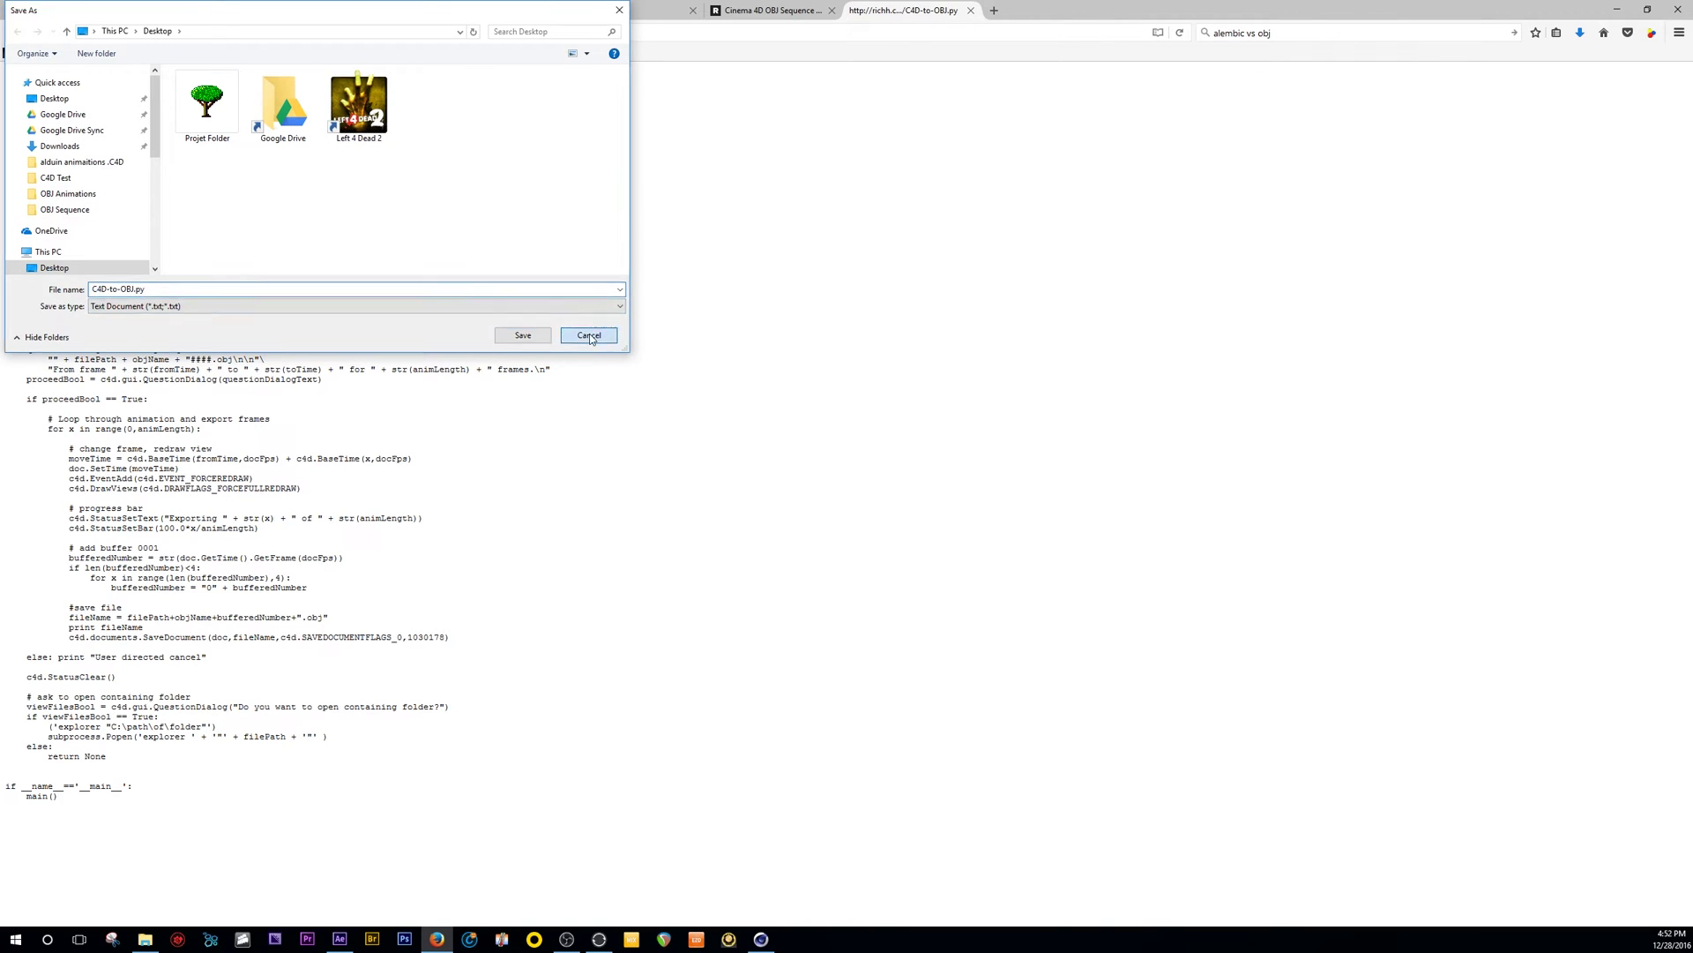
left_click(760, 940)
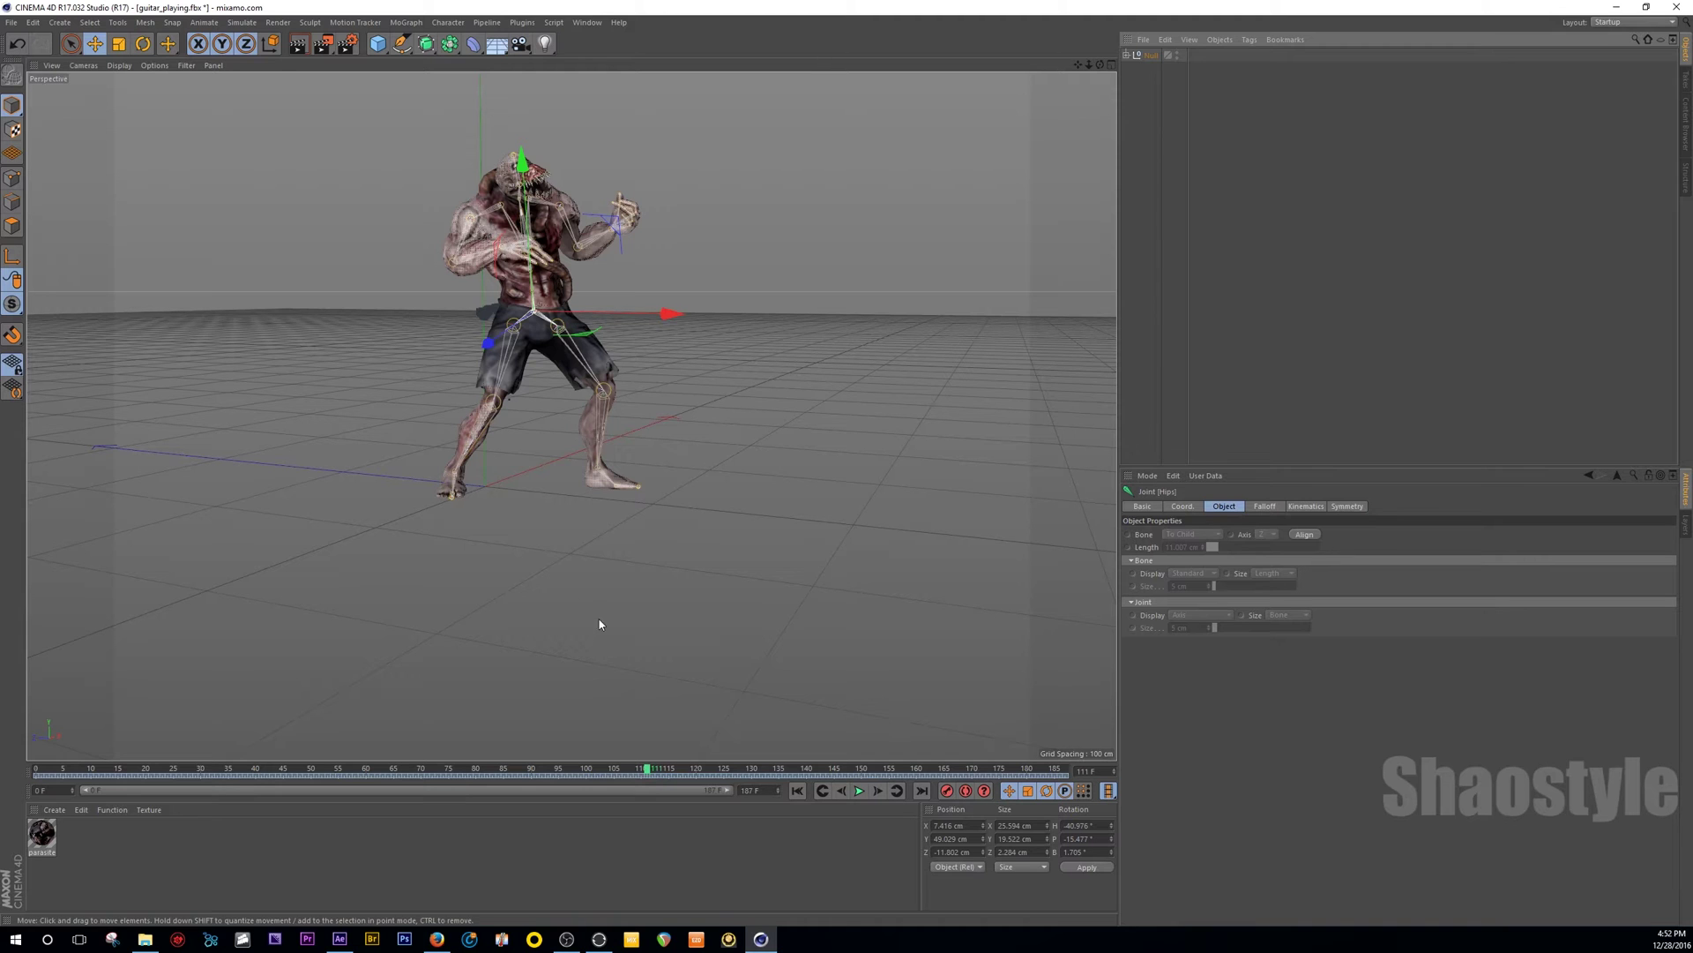
Load C4D-to-OBJ.py from the Desktop into Cinema 4D's Script Manager.
left_click(554, 23)
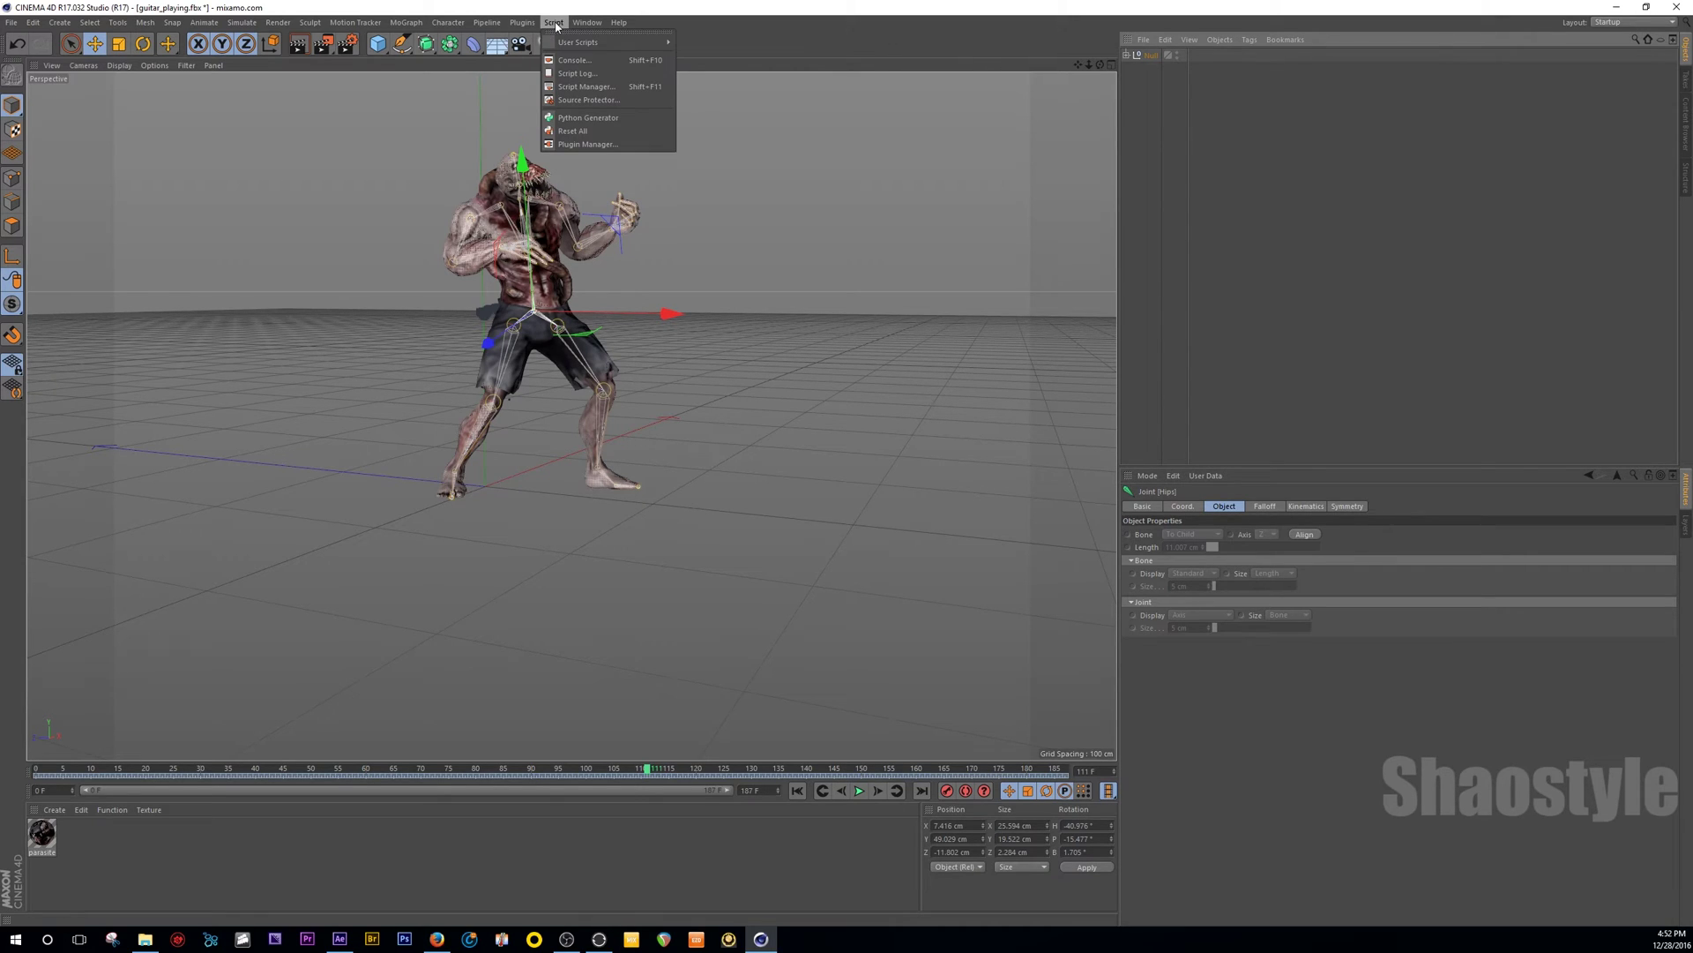
left_click(600, 91)
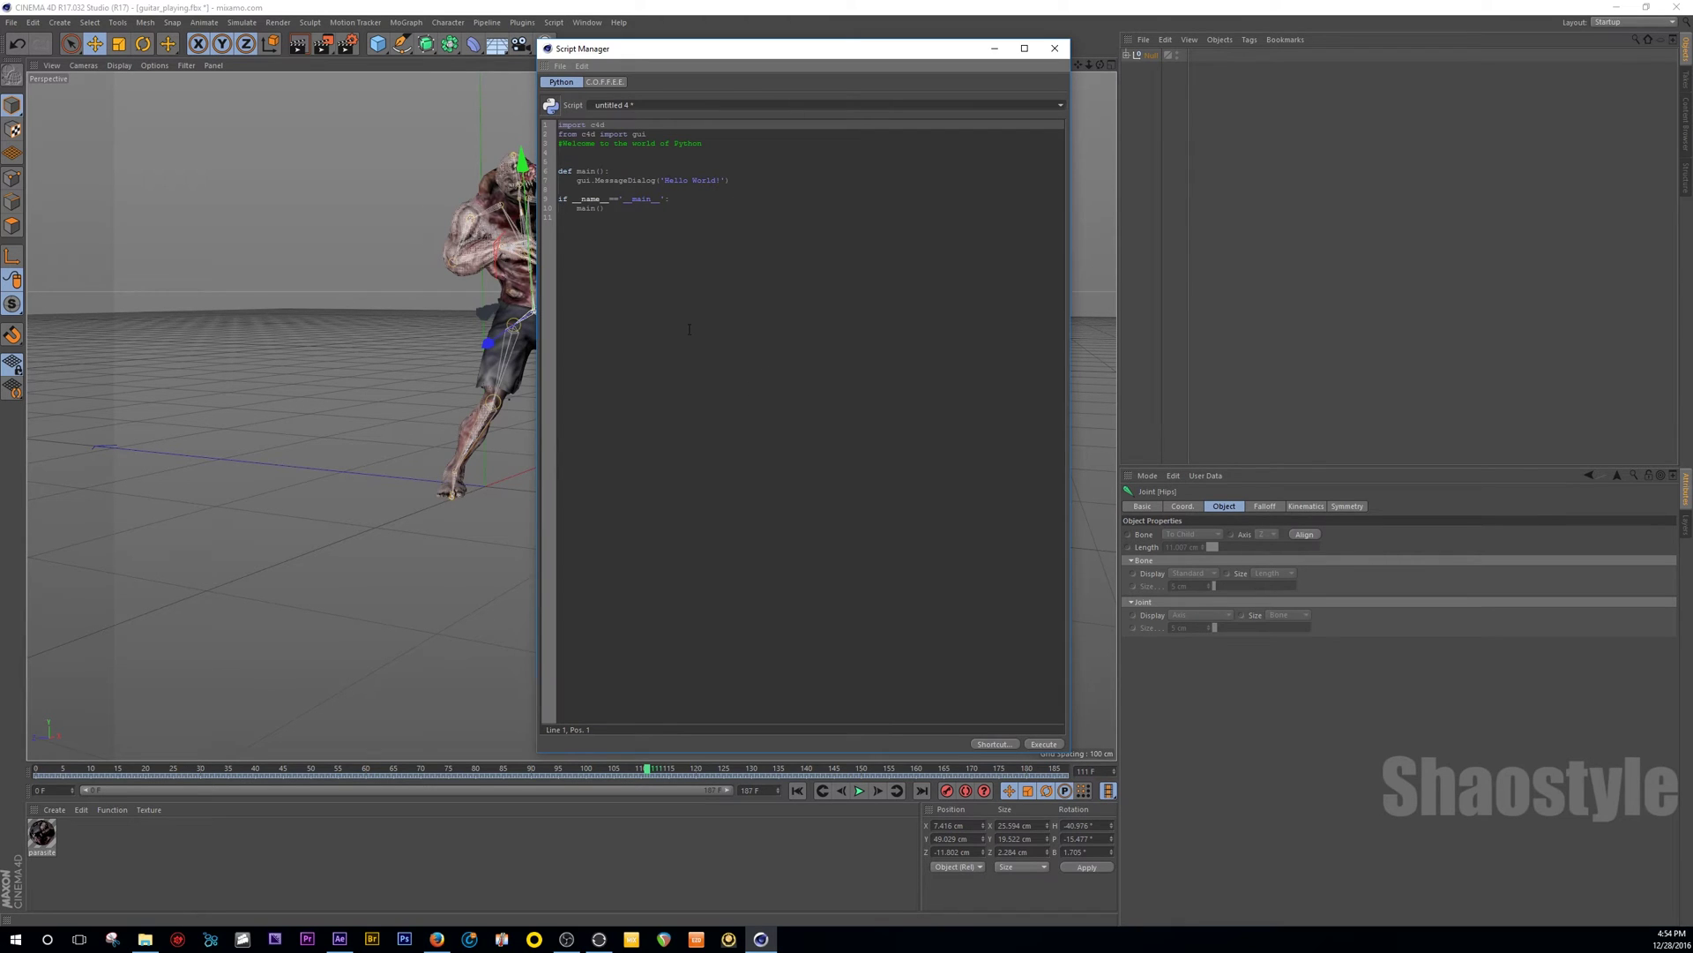
left_click(560, 66)
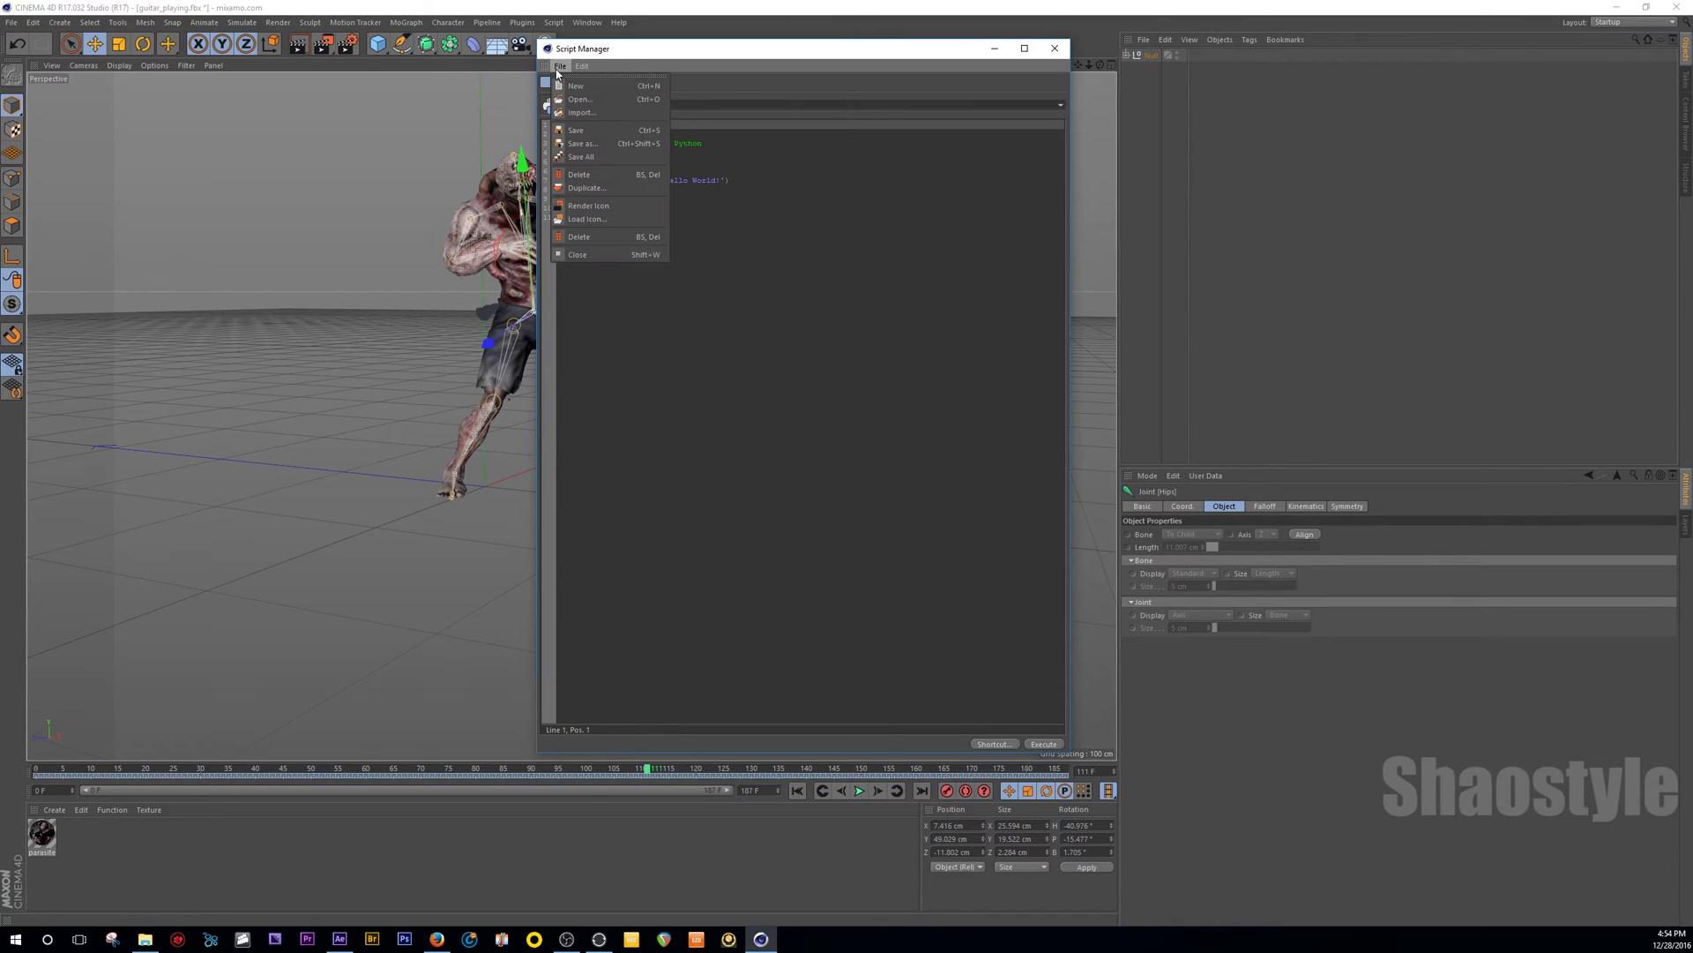
left_click(591, 103)
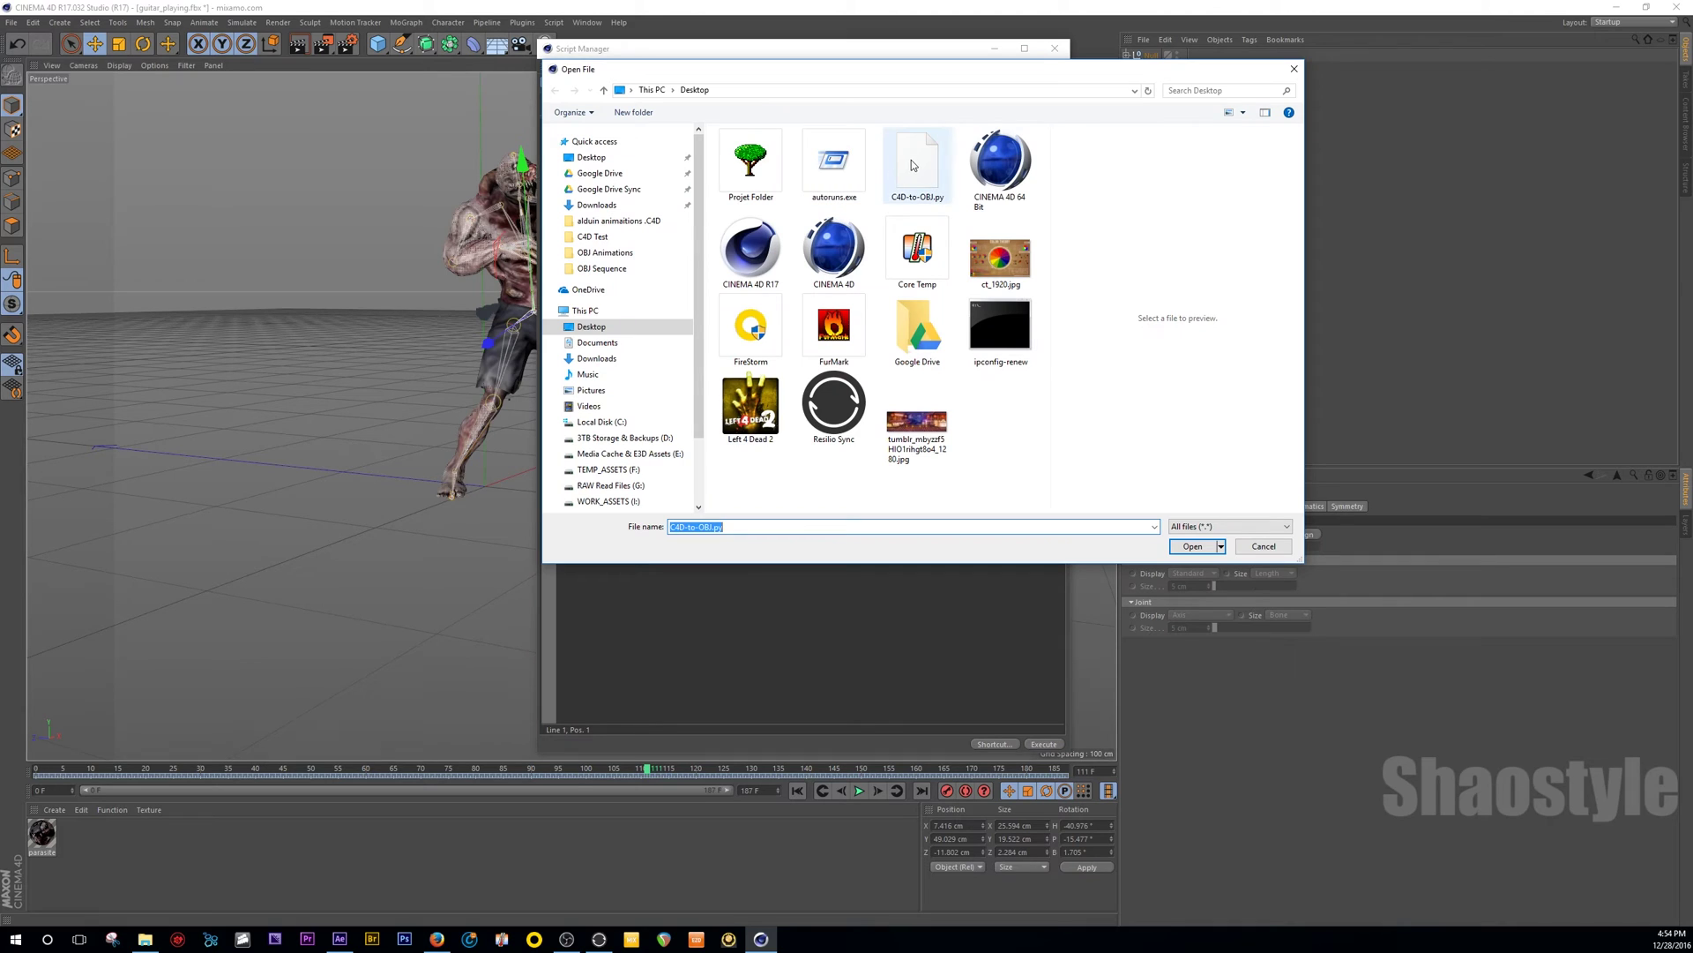
left_click(918, 165)
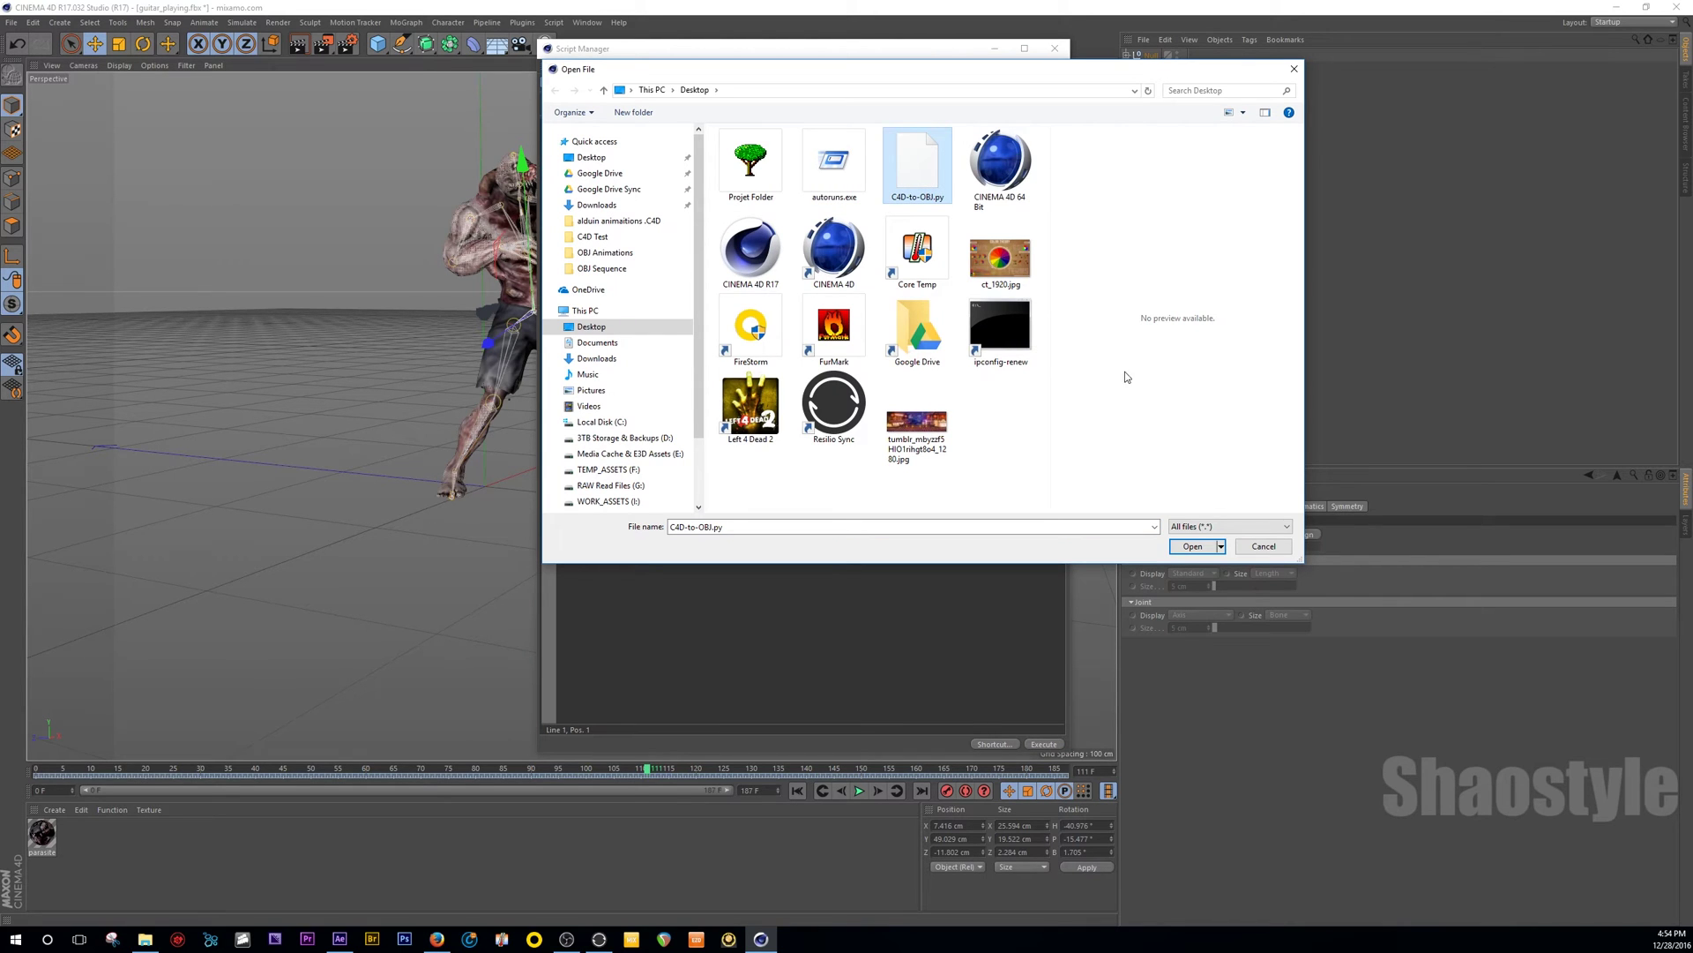
left_click(1195, 547)
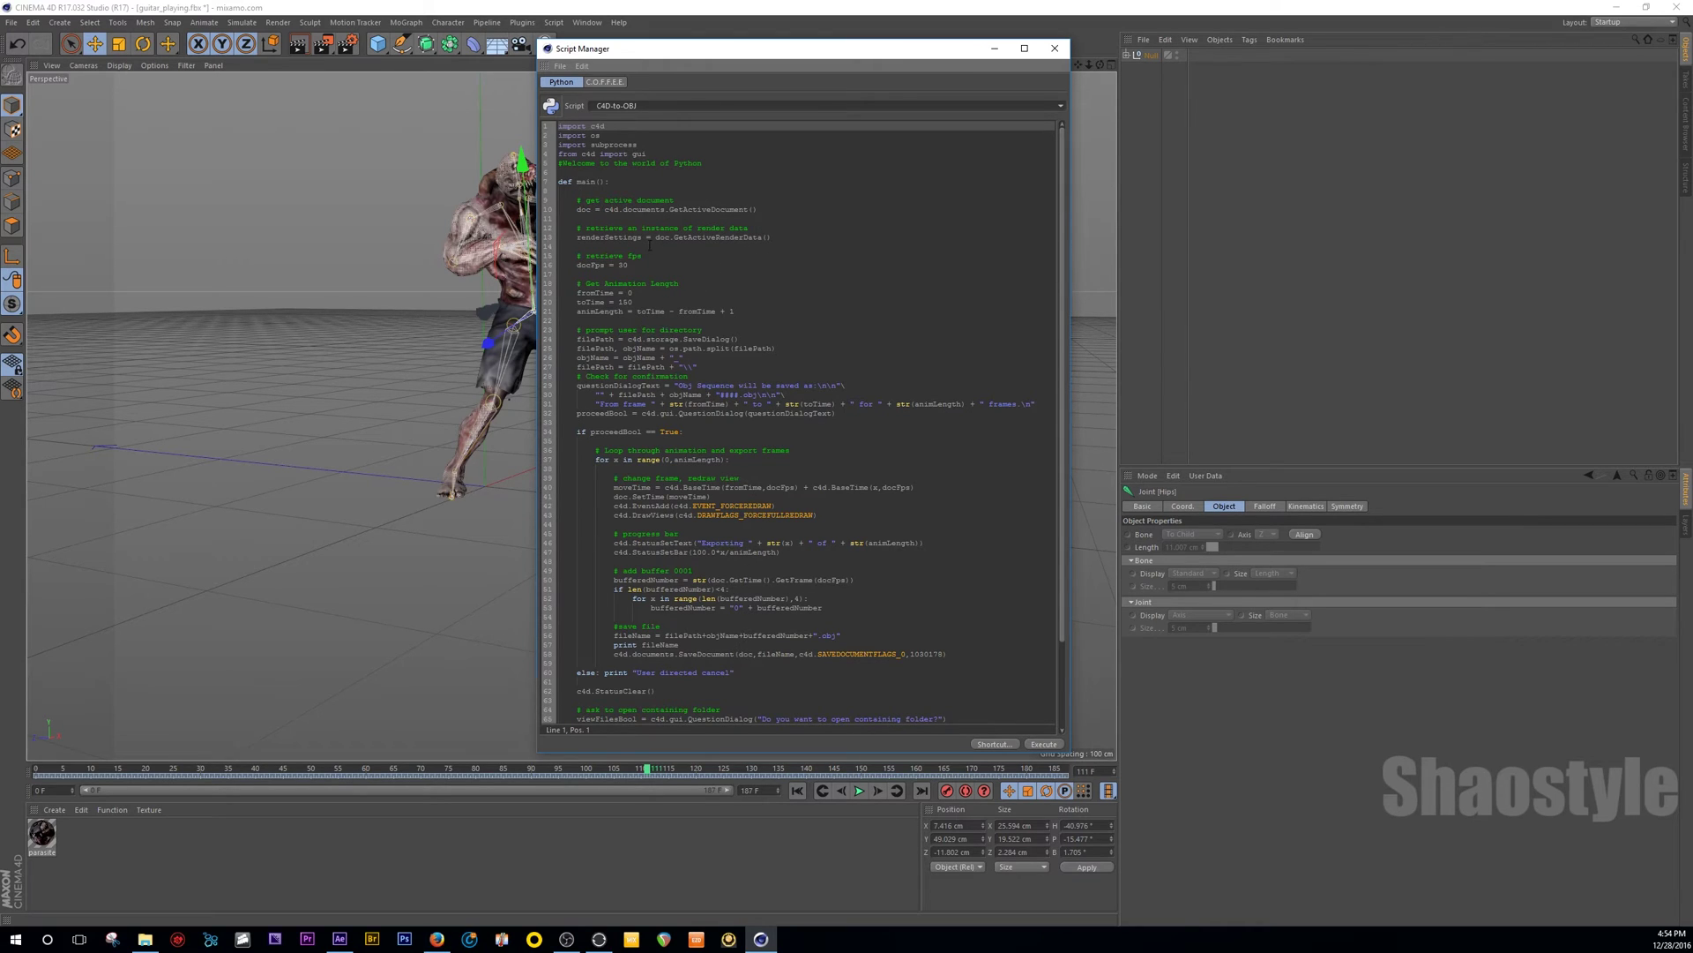
Check the project's FPS and Maximum Time, then change the script's toTime from 150 to 187.
left_click_drag(617, 49, 669, 130)
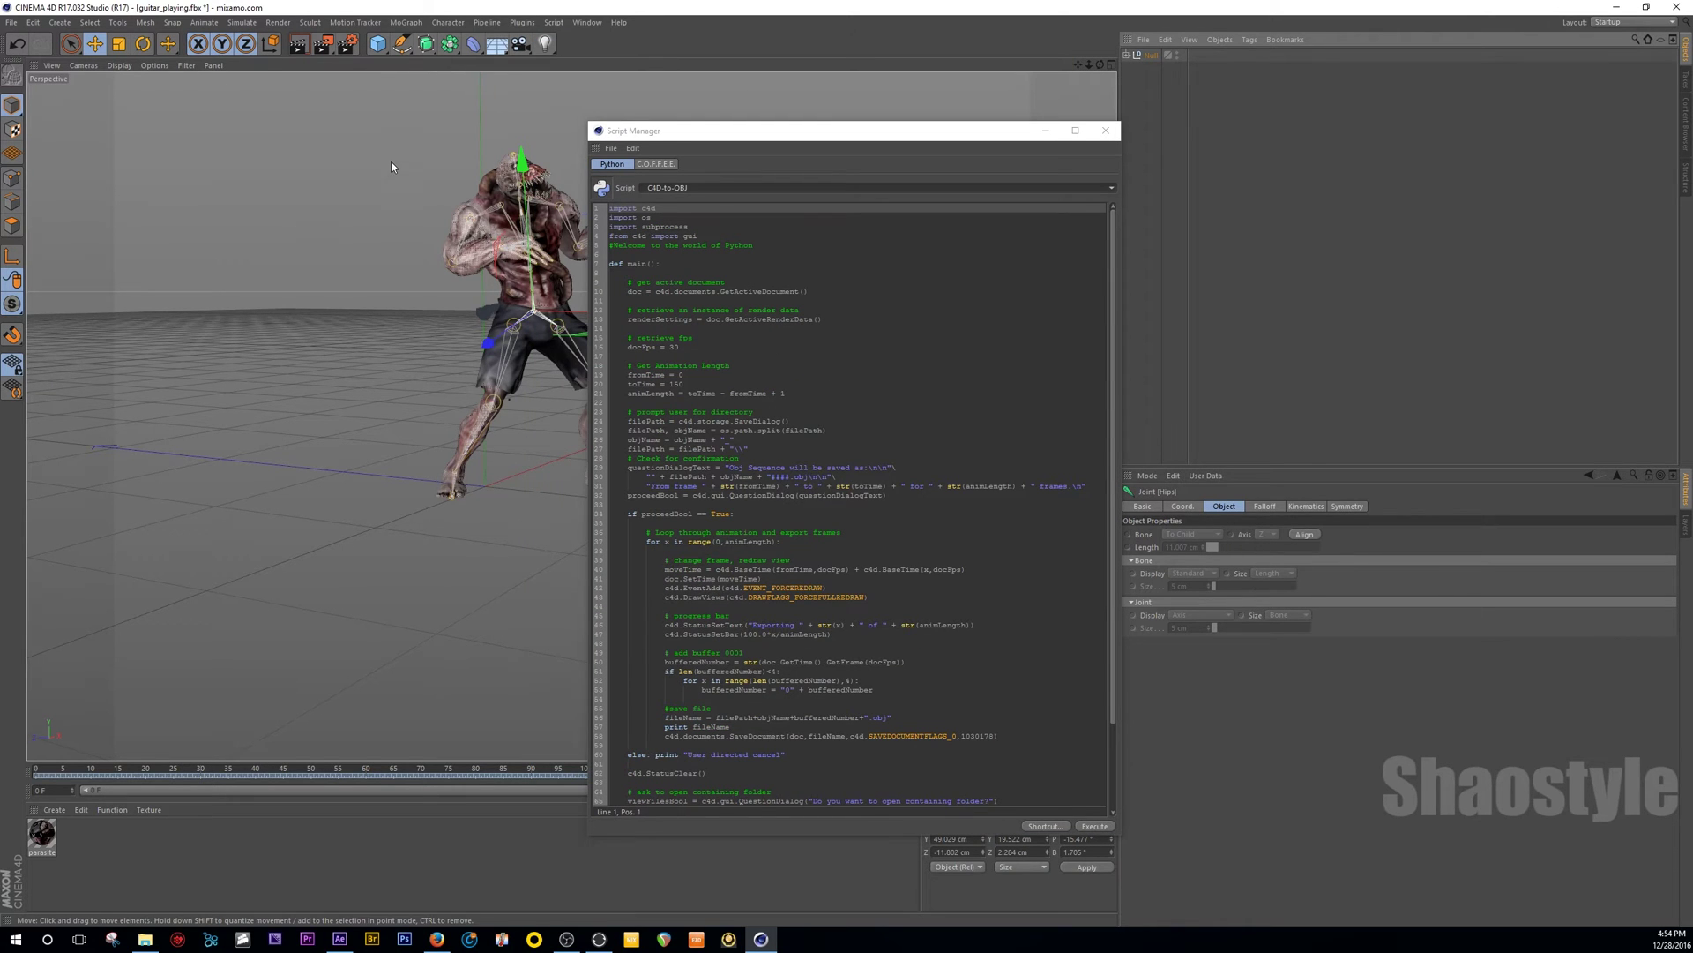
left_click(269, 105)
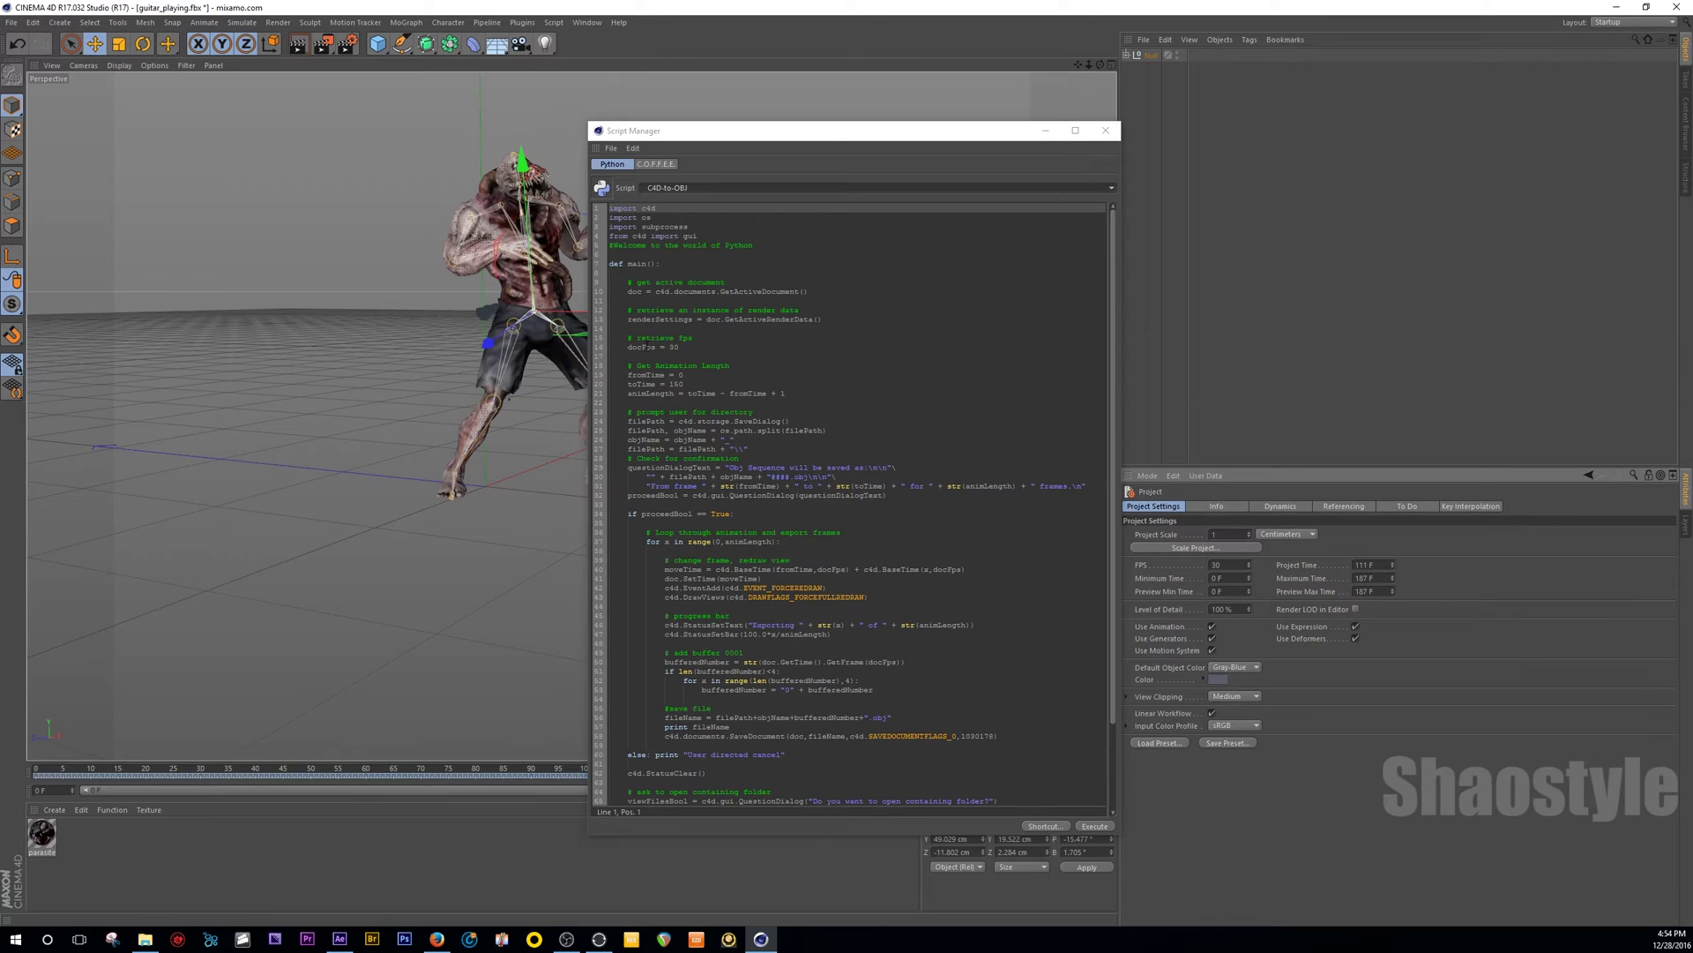
left_click(686, 349)
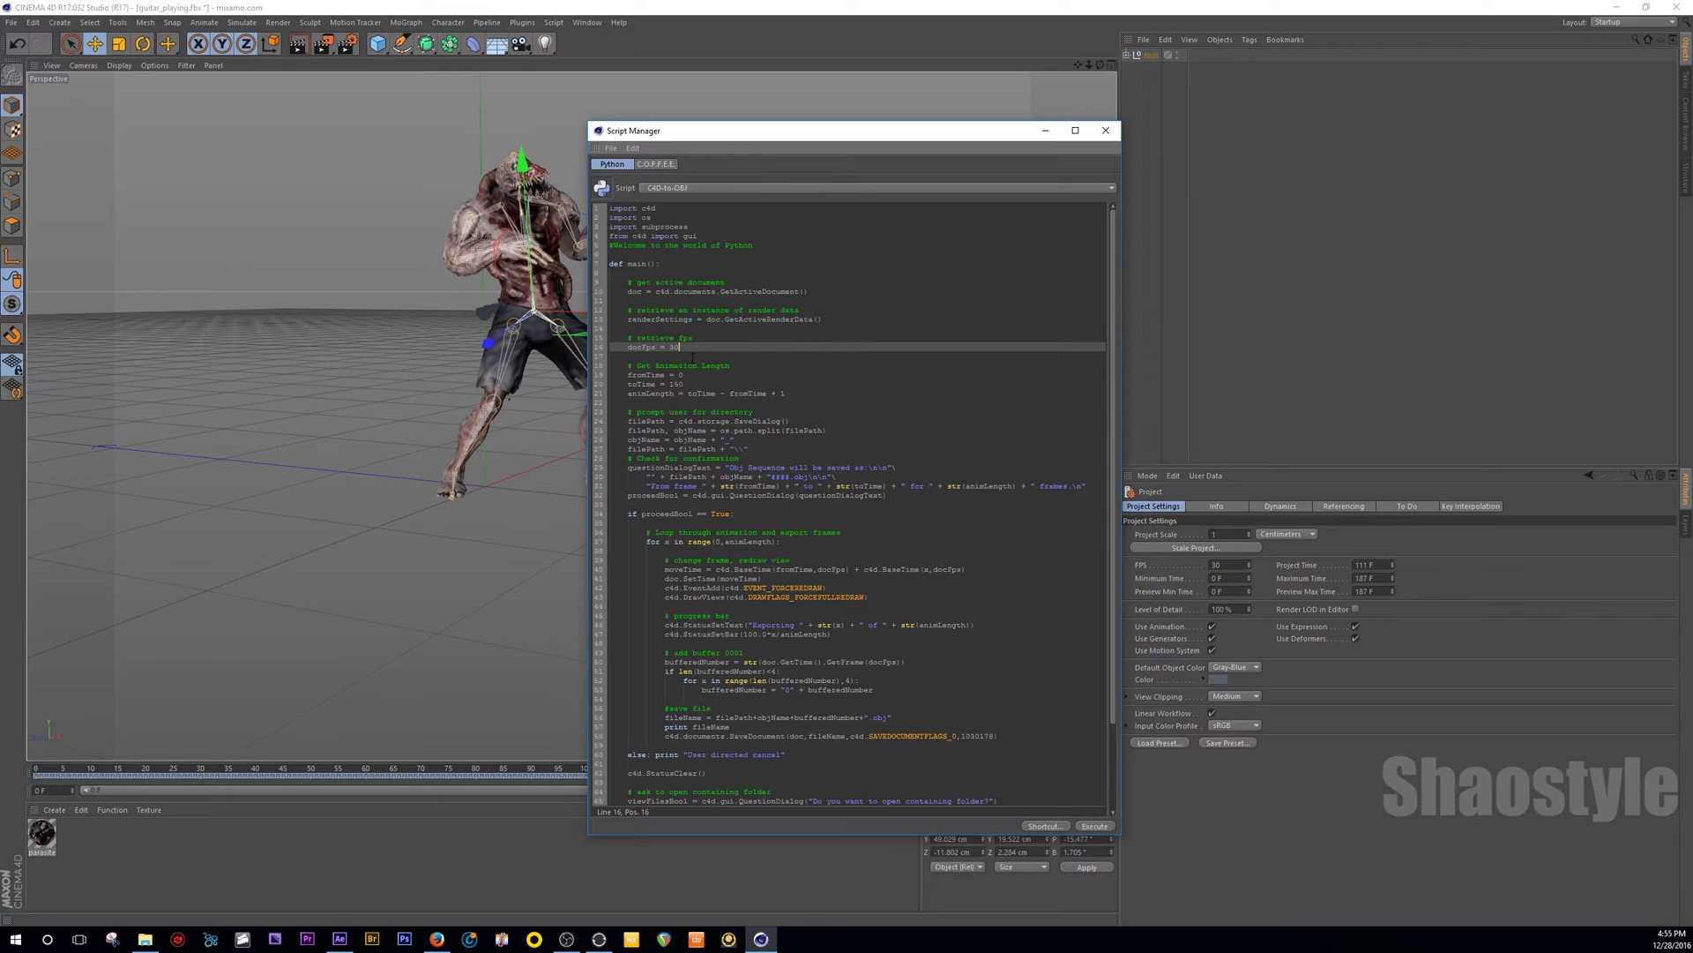
left_click(687, 375)
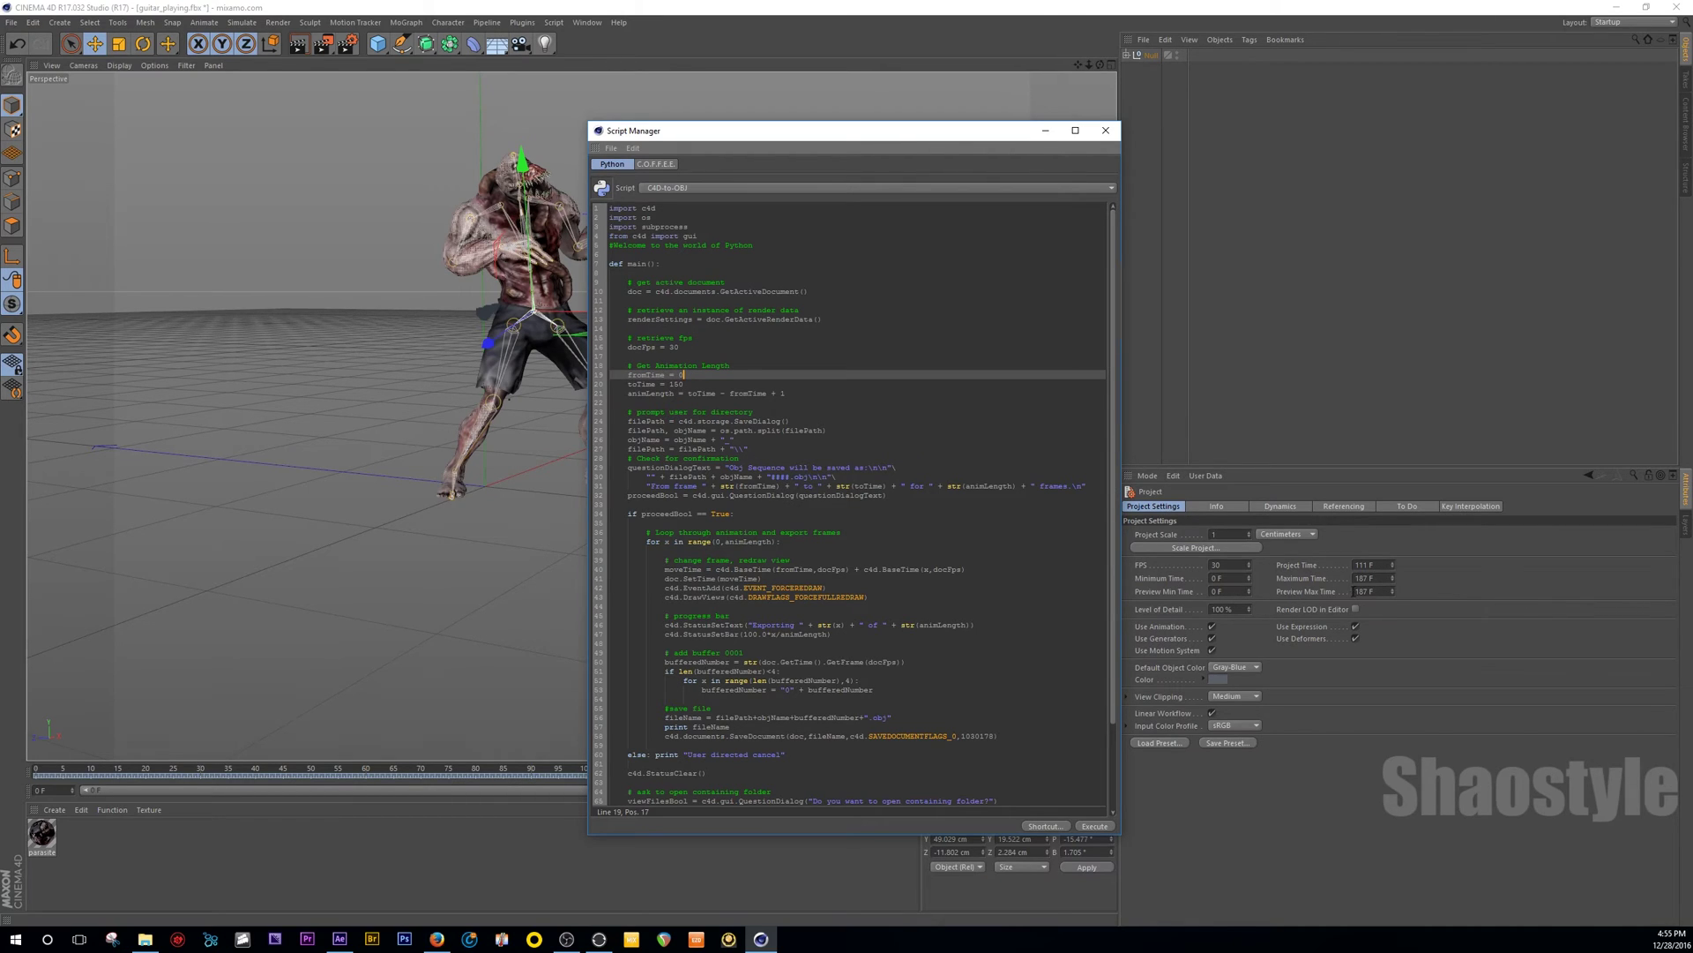
left_click(685, 384)
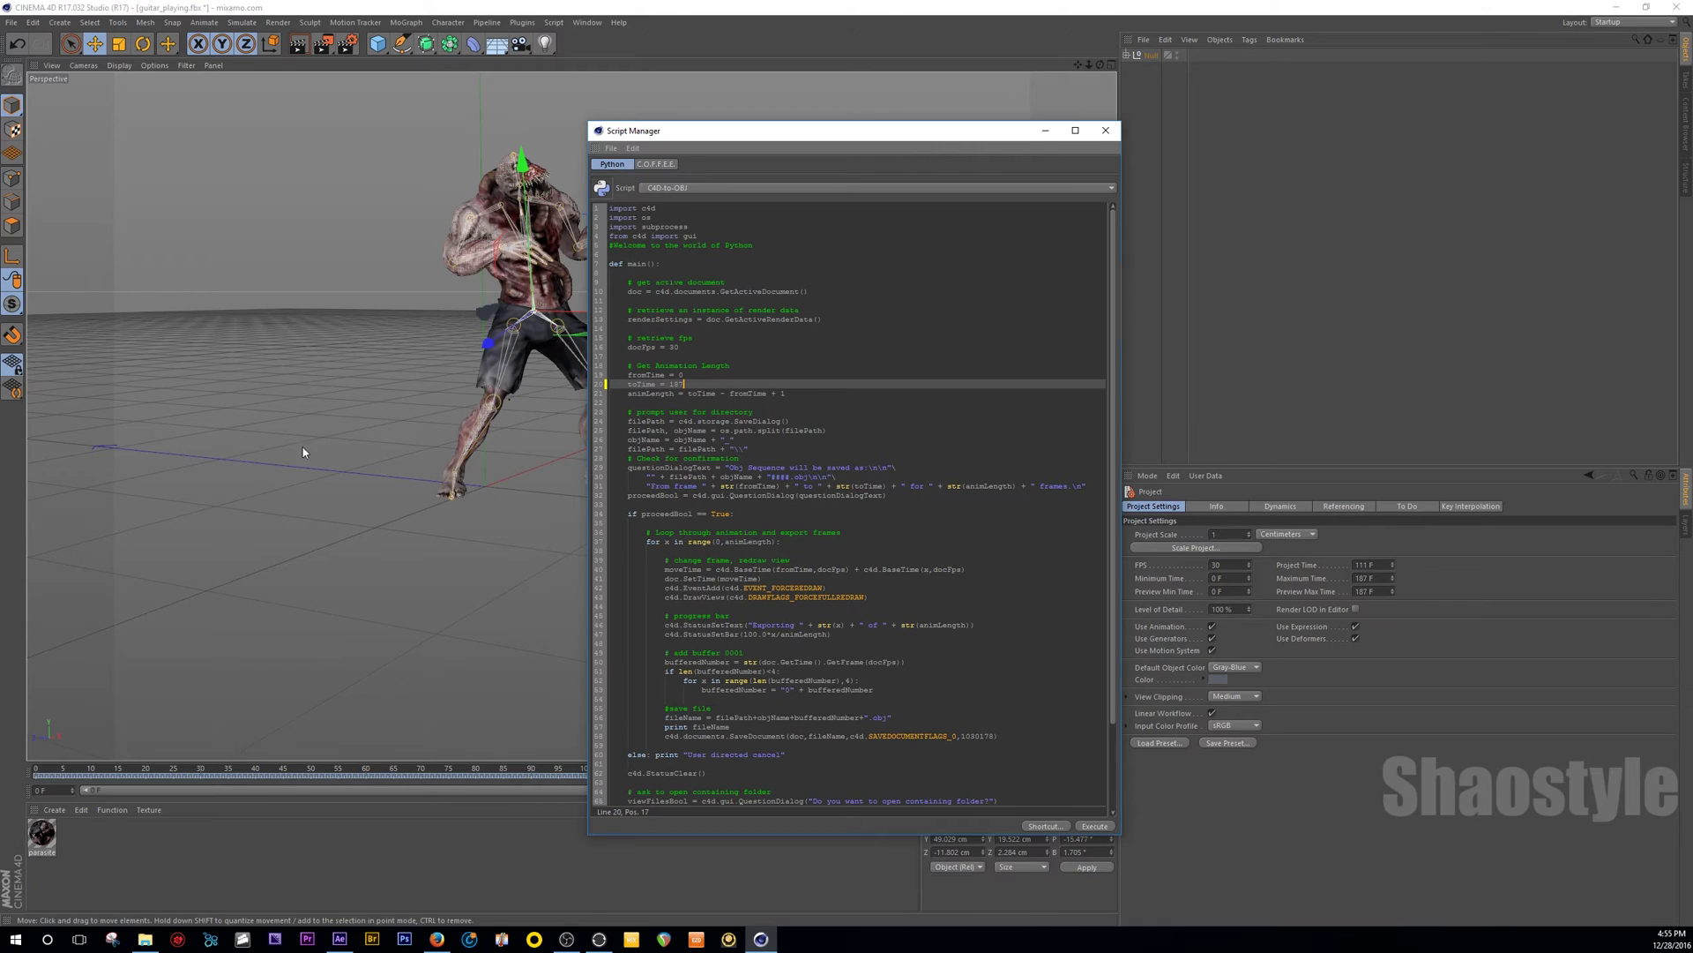
Run the export script and create and open a new 'OBJ Monster Jam' folder on the Desktop.
left_click(1097, 823)
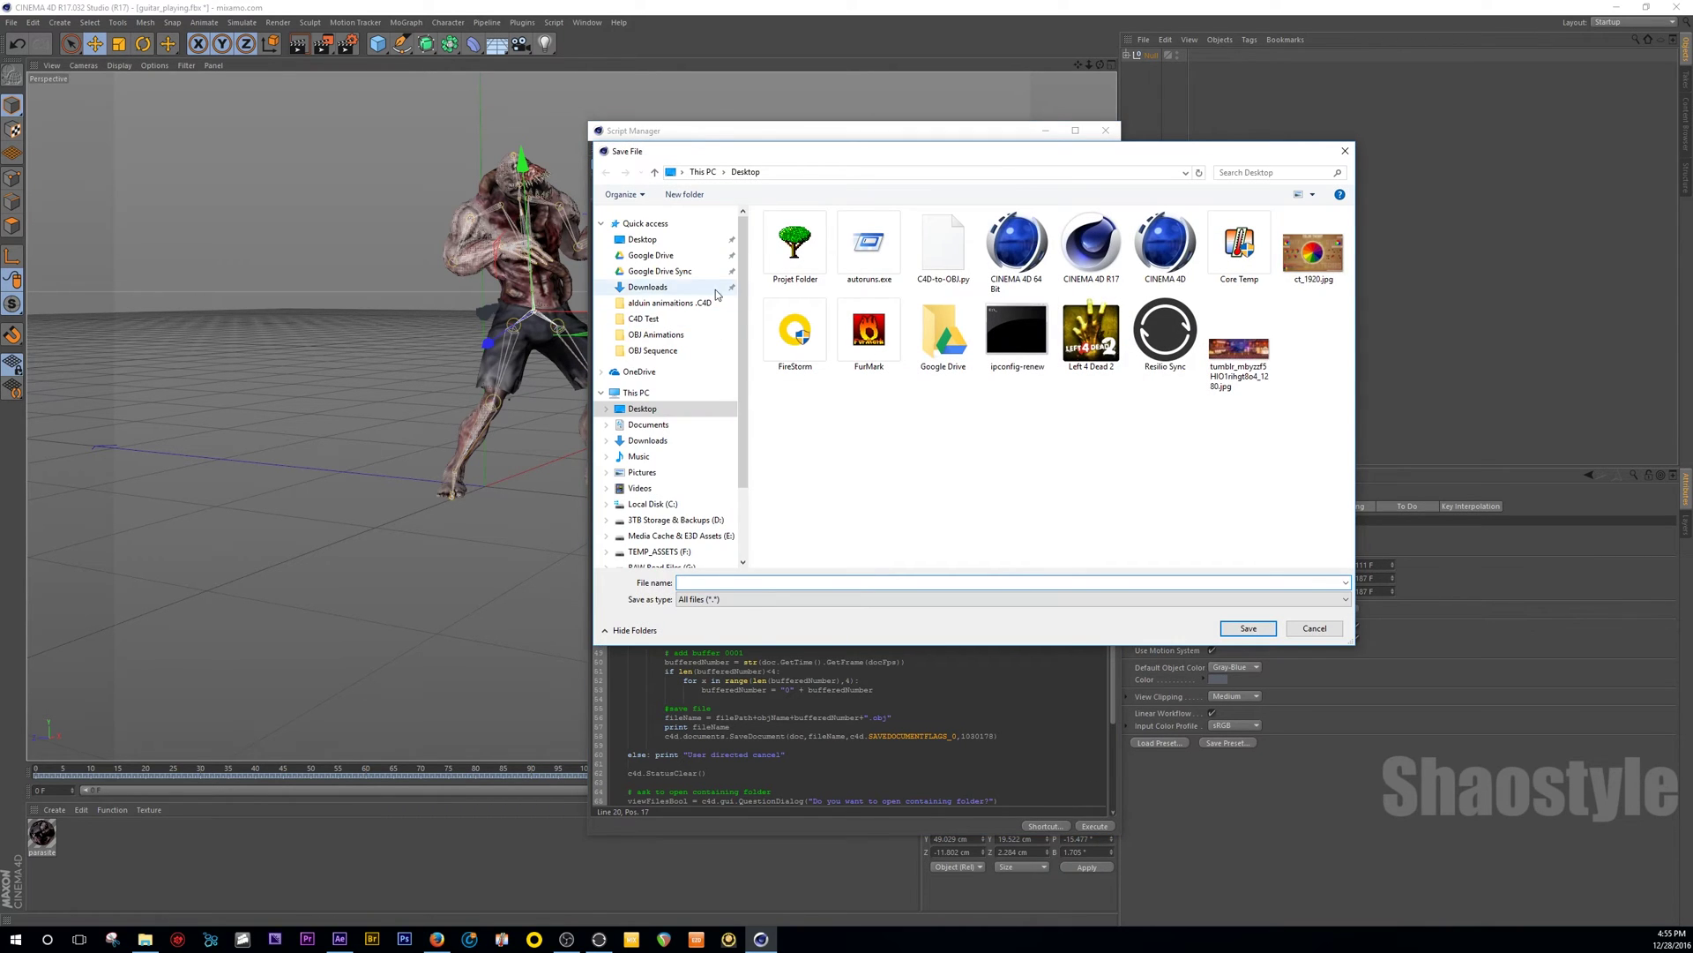
right_click(850, 468)
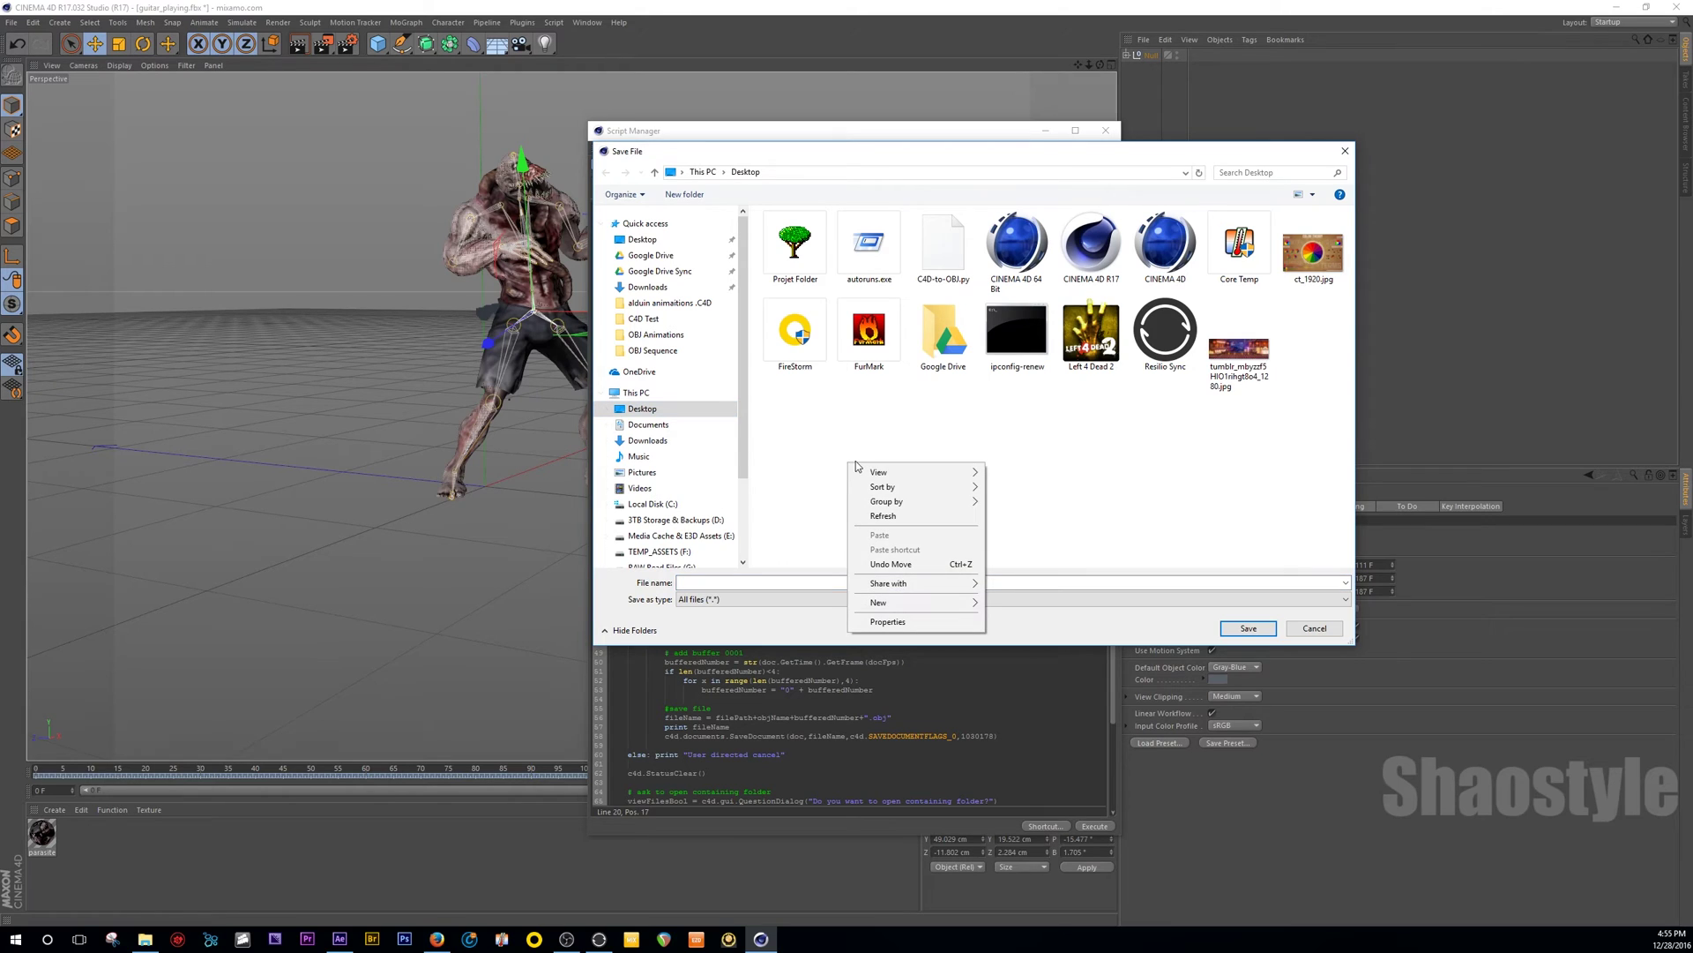
mouse_move(912, 599)
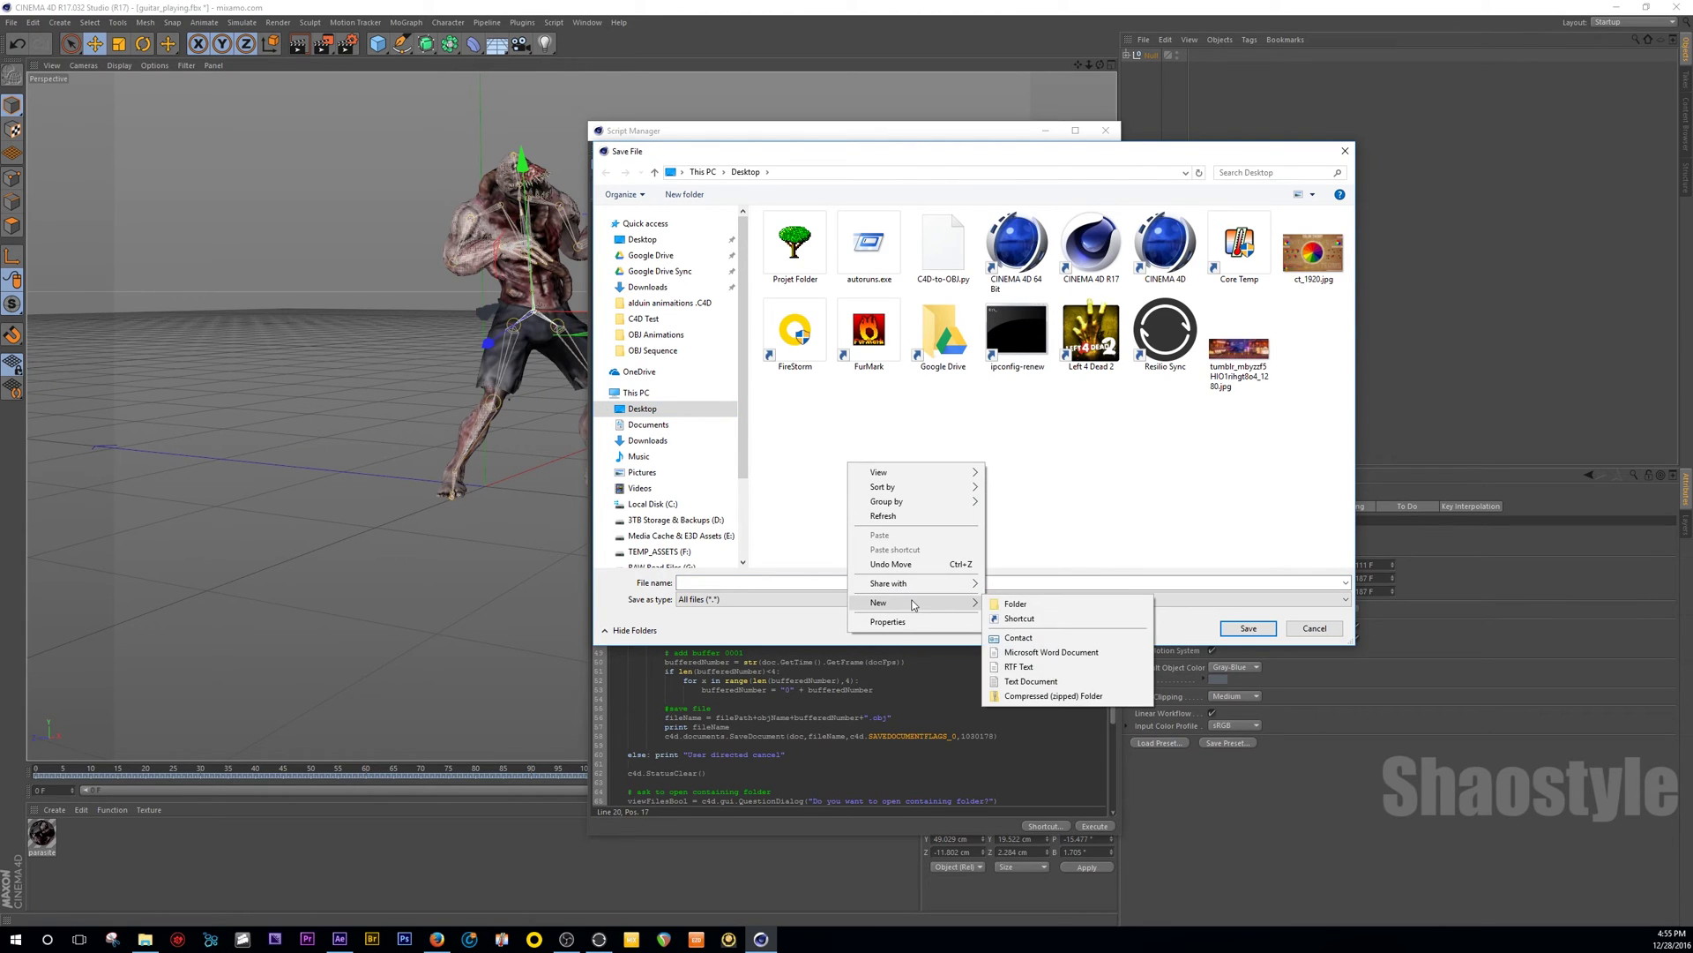
left_click(1014, 598)
type("OBJ")
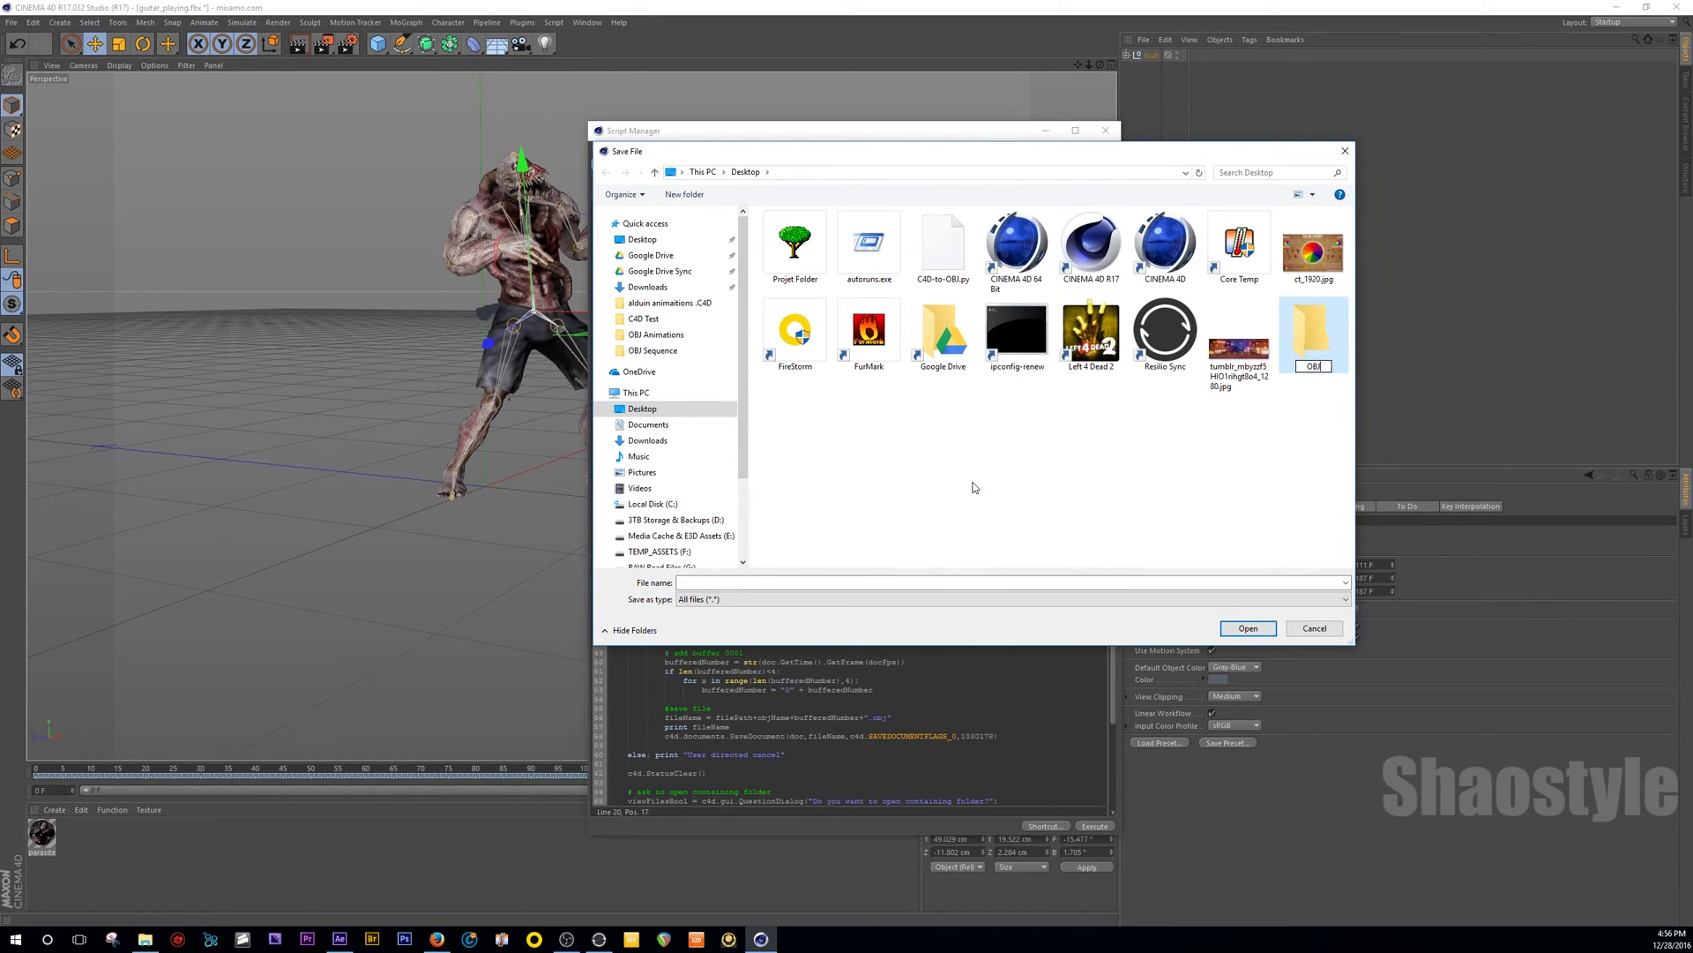
type(" Monster Jam")
key("Return")
double_click(1320, 337)
Name the export Monster_Guitar, save, and confirm the 188-frame OBJ export.
left_click(704, 582)
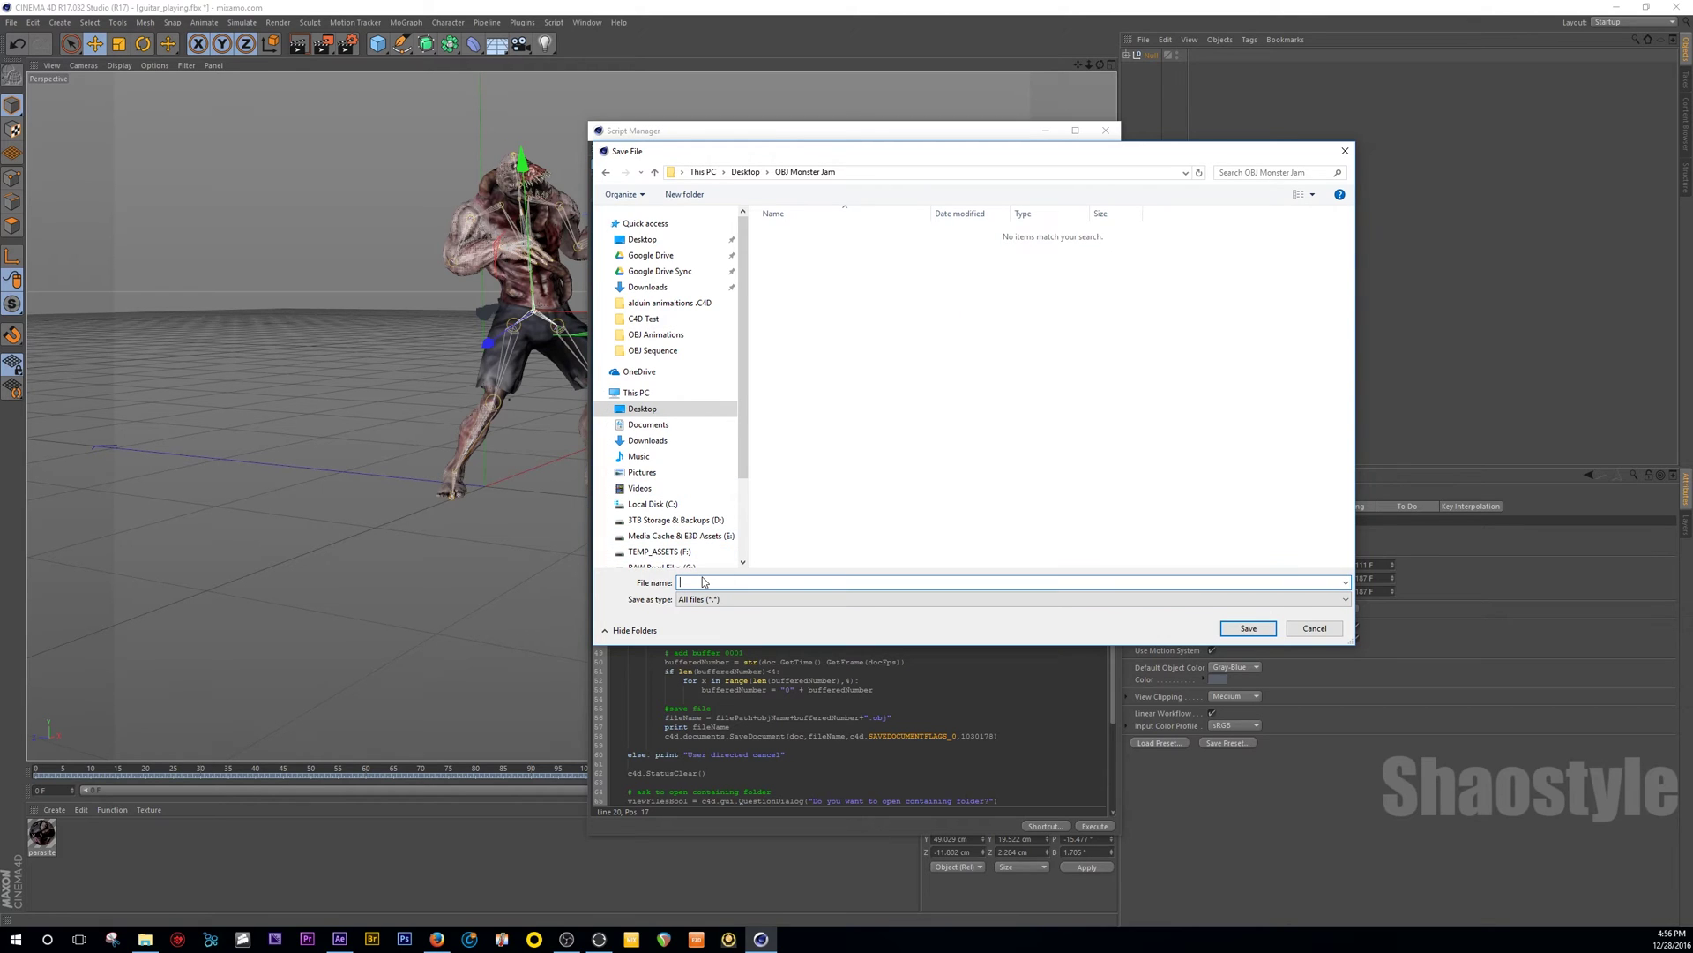
type("MonsterGuitar")
left_click(704, 582)
type("_Guitar")
left_click(1240, 630)
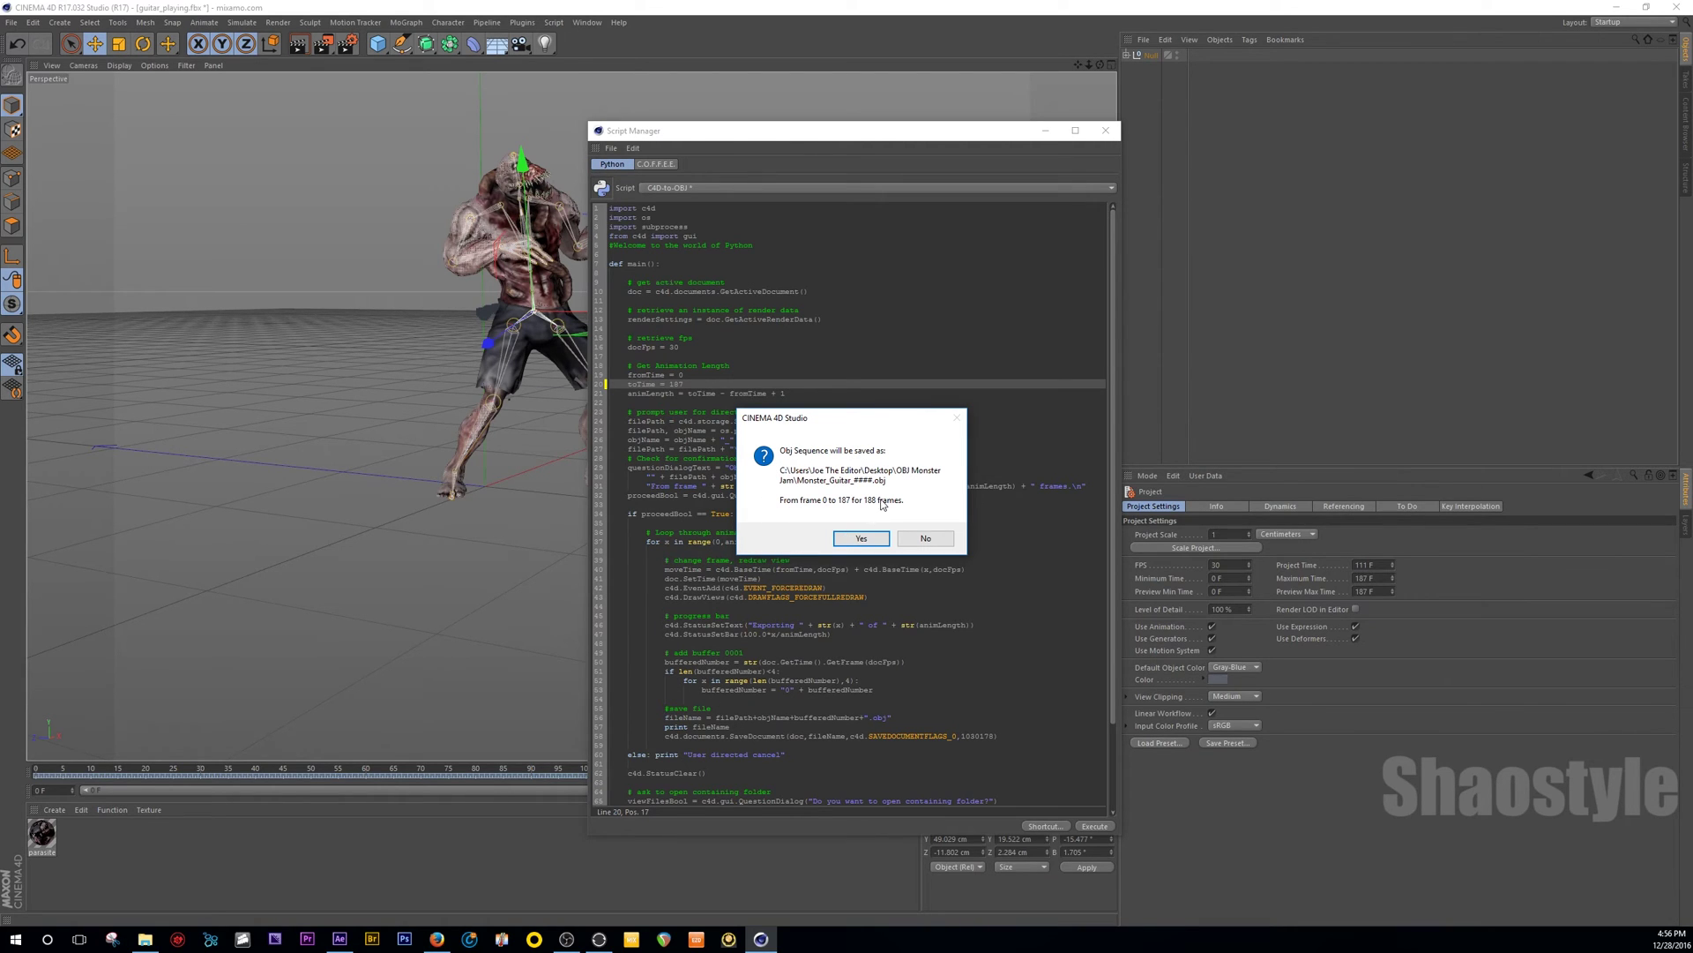
left_click(861, 538)
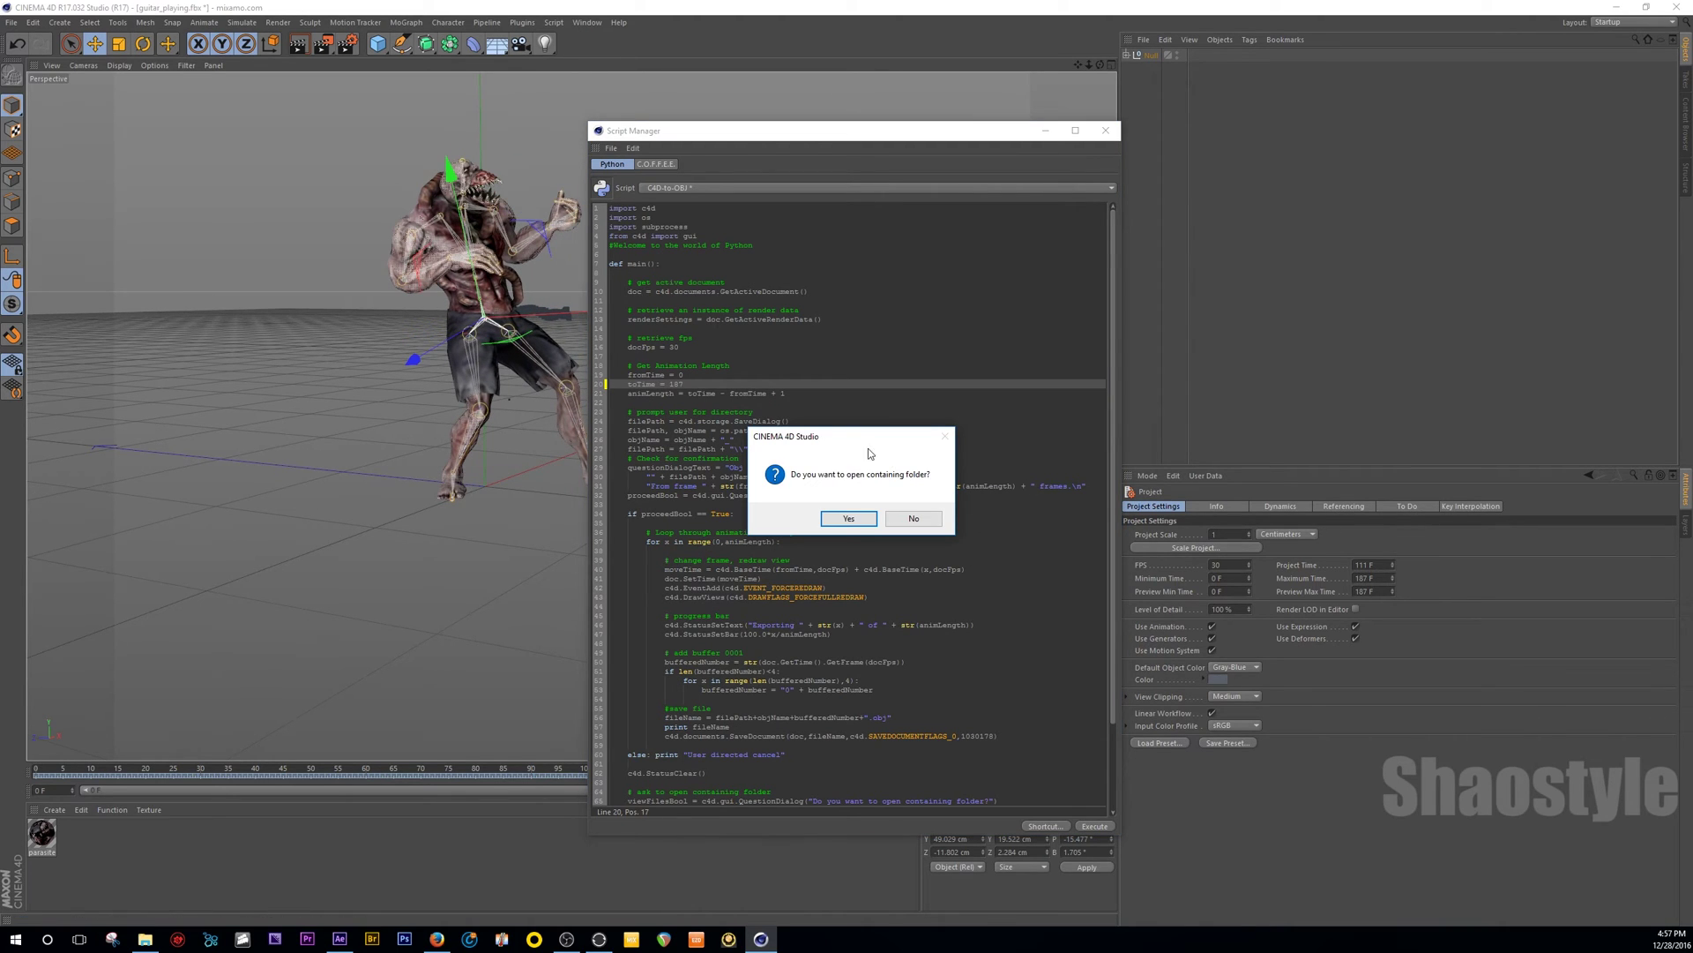
Open OBJ Monster Jam, scroll through the 376 Monster_Guitar .obj and .mtl files, then close it.
left_click(849, 518)
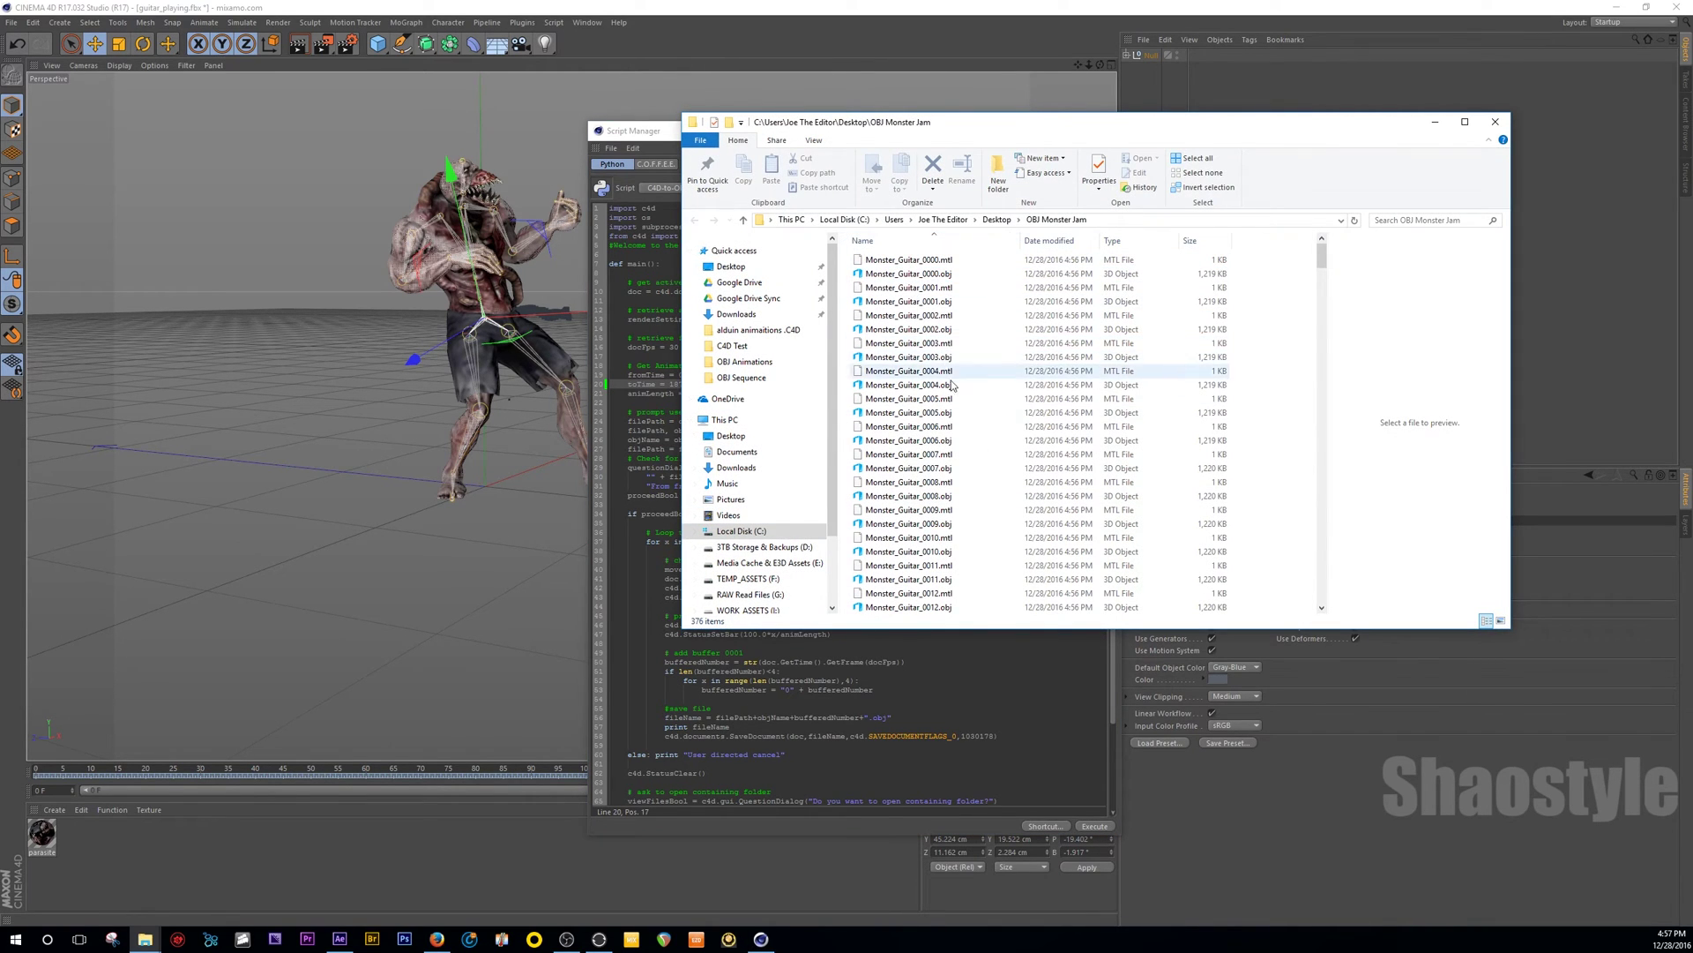
scroll(954, 423, "down", 9)
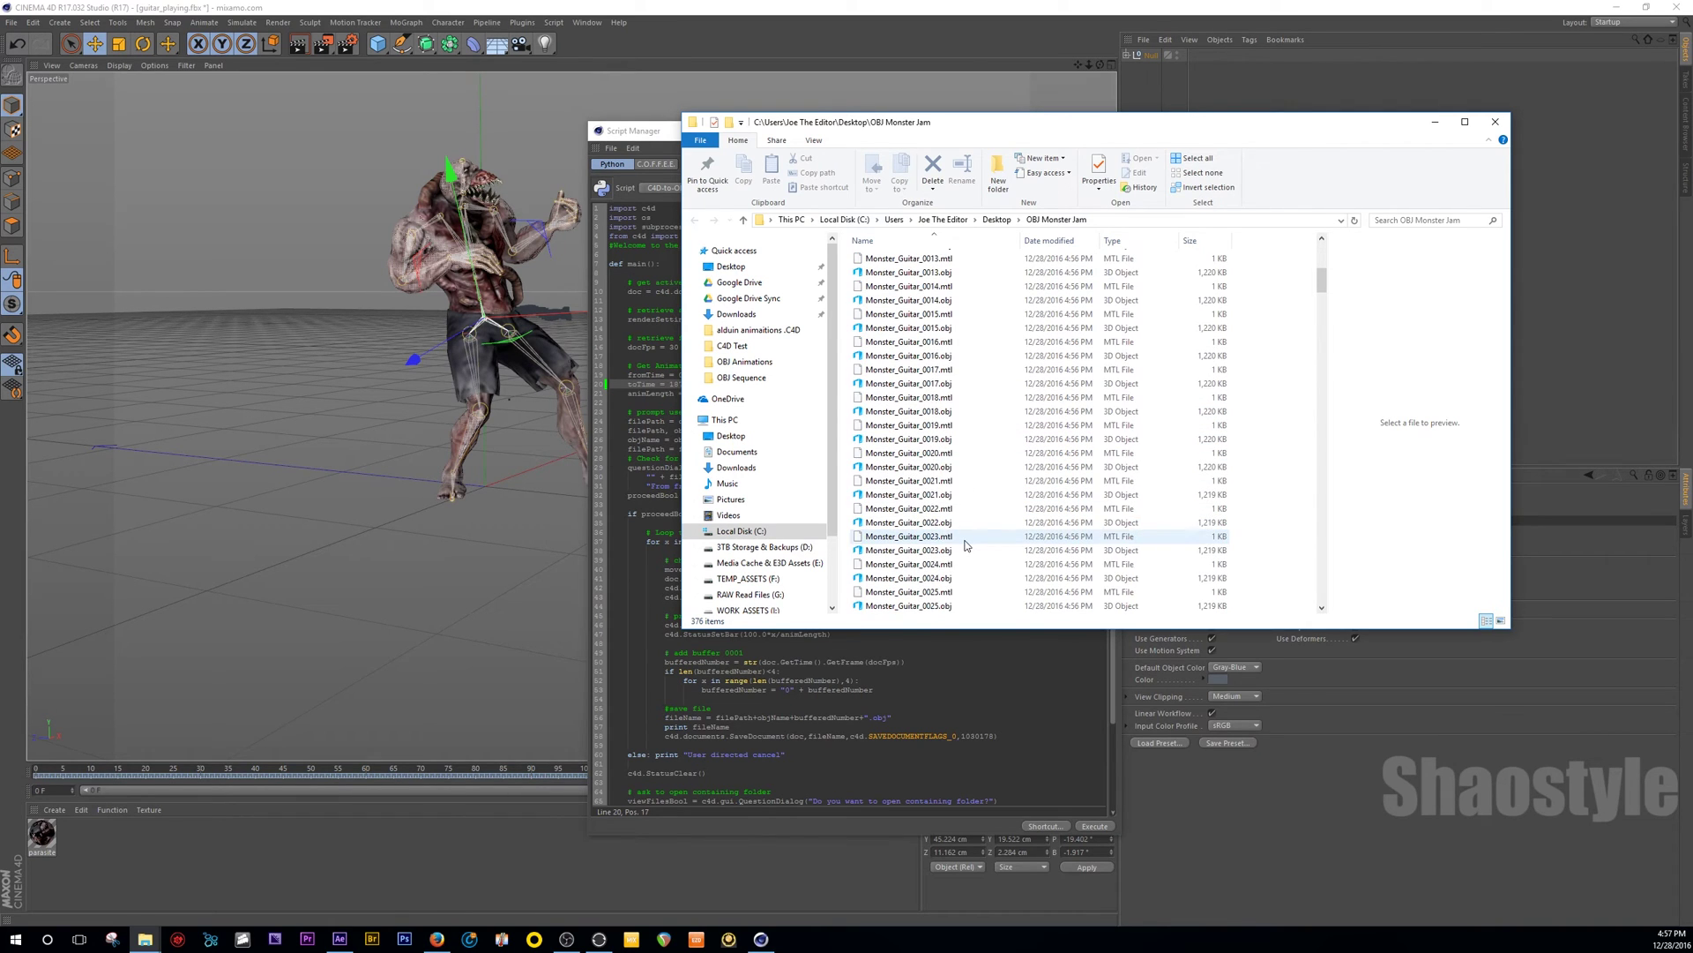
scroll(966, 441, "up", 9)
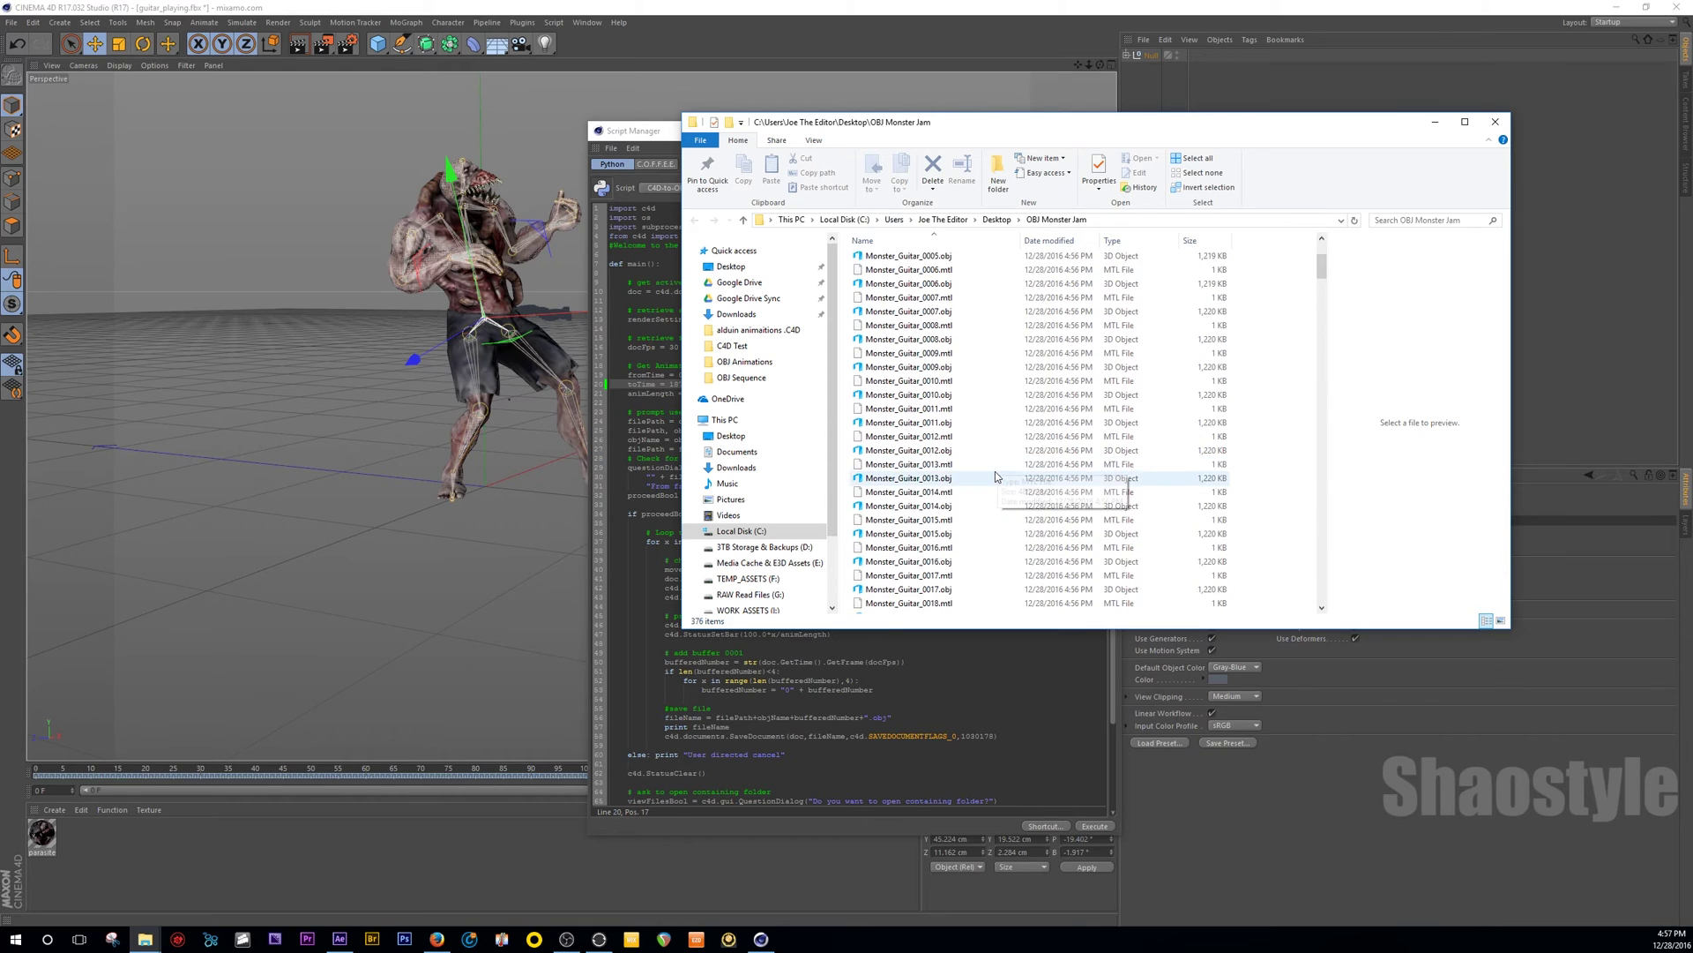
left_click(1495, 122)
Close the Script Manager, minimize Cinema 4D, and Reset All in Element 3D's Scene Setup.
left_click(1103, 131)
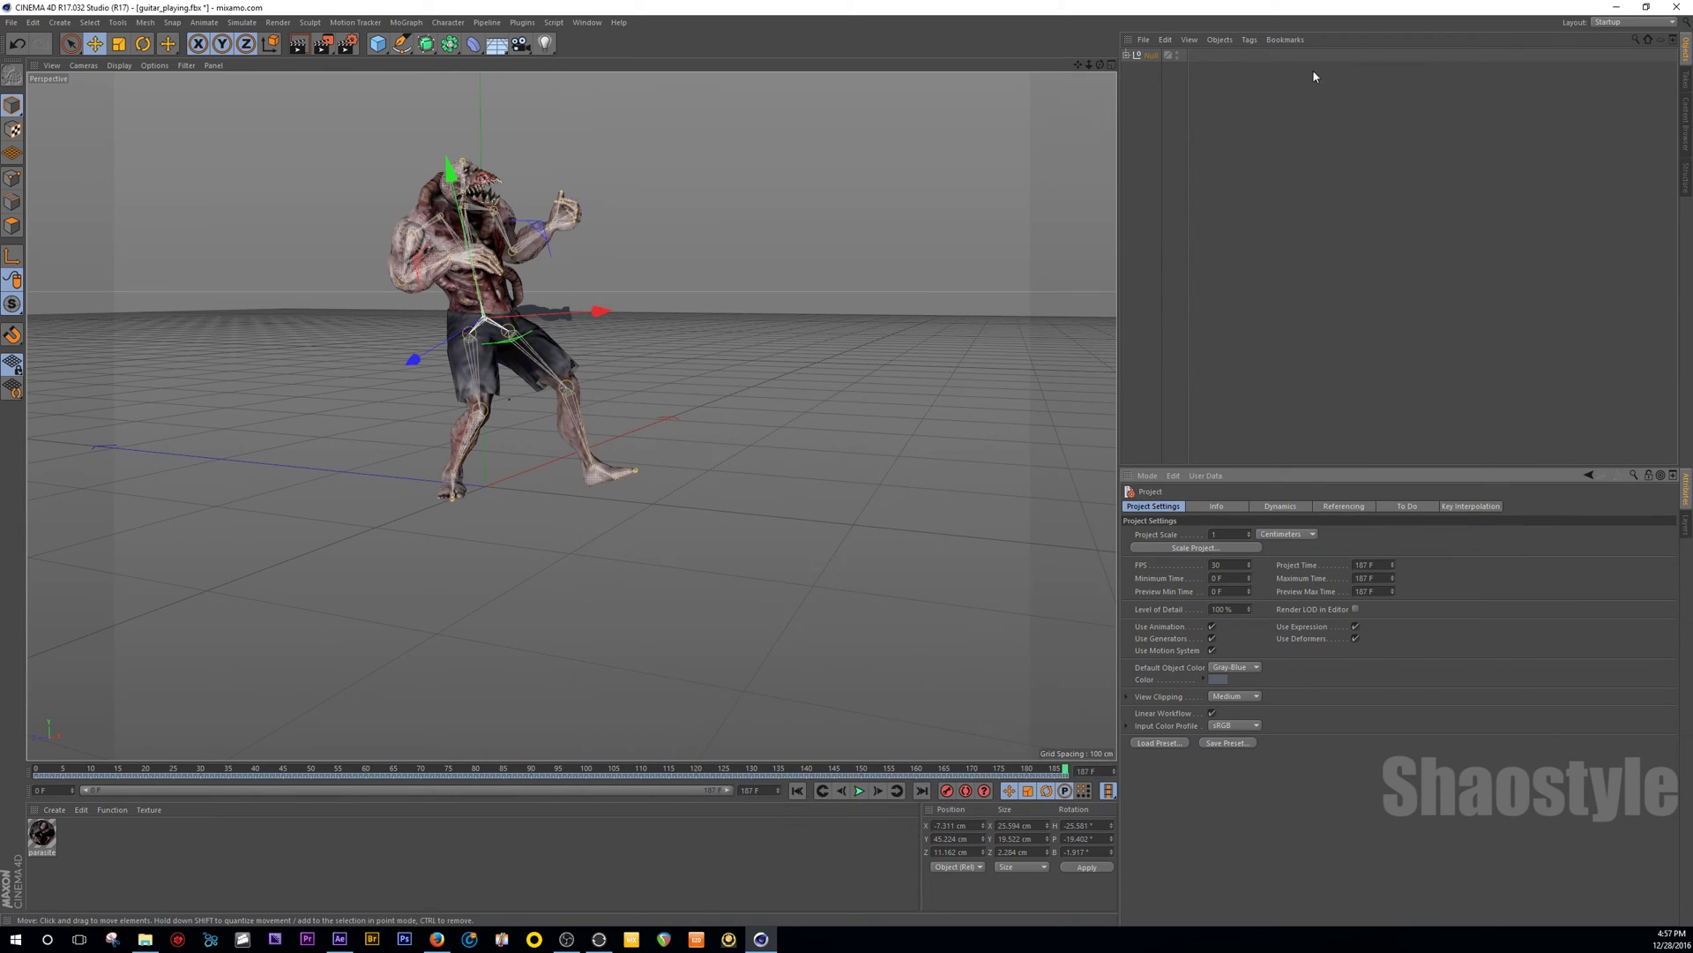
left_click(1614, 7)
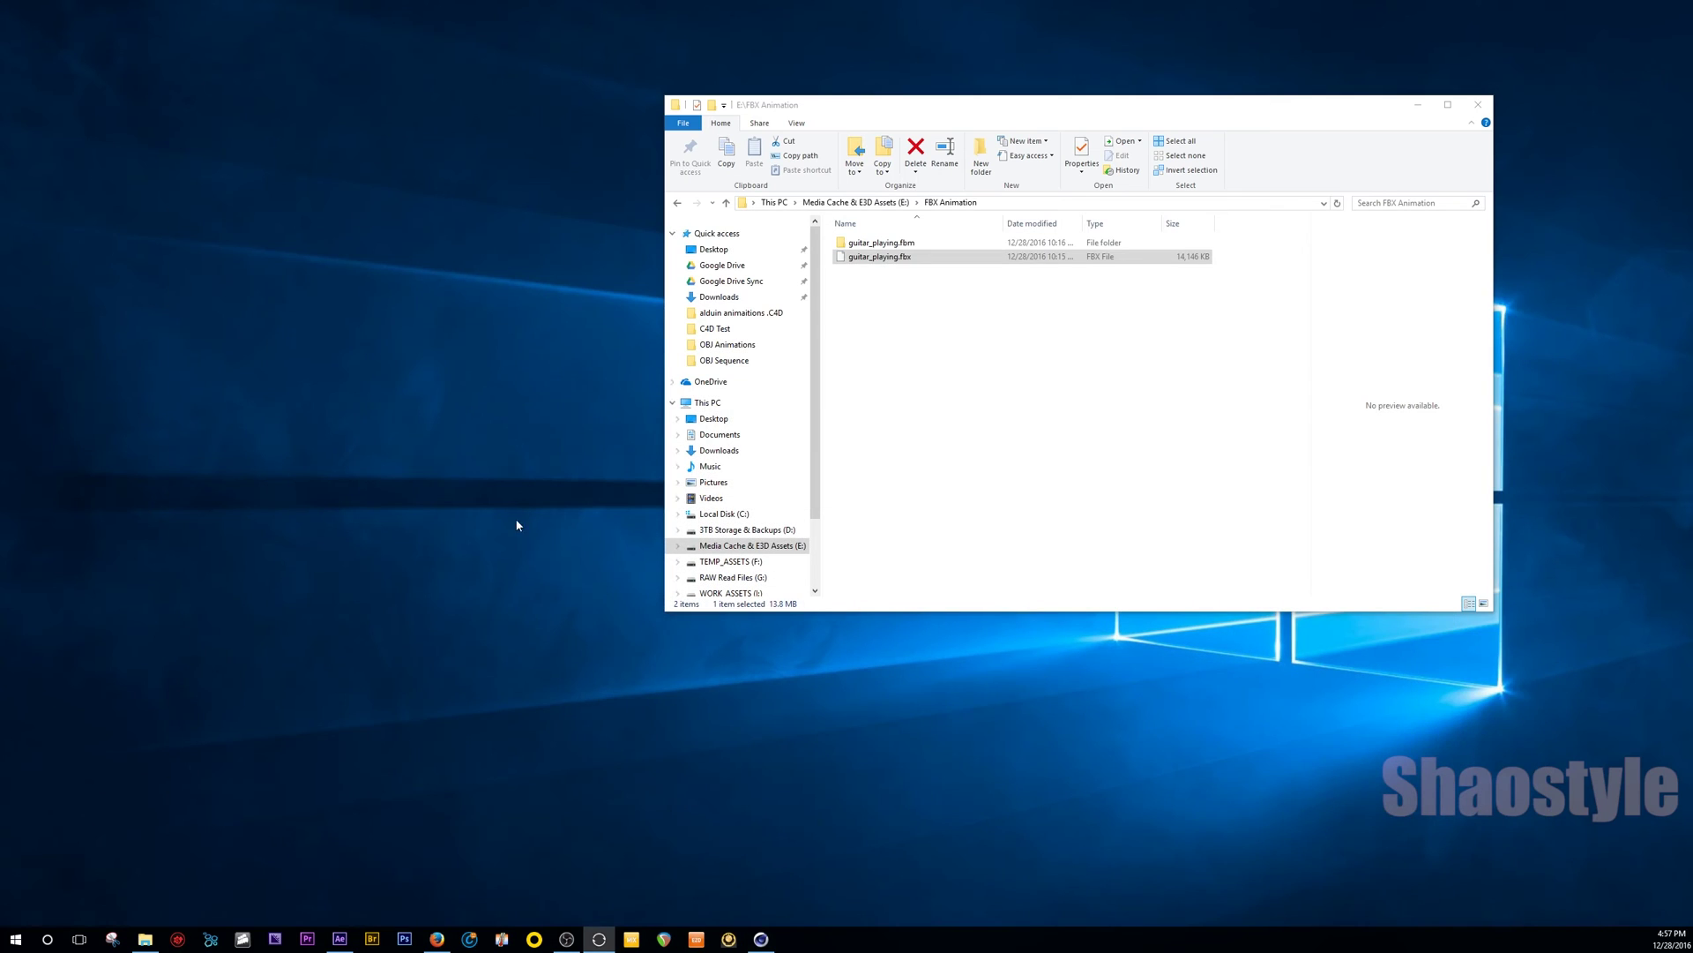
left_click(340, 938)
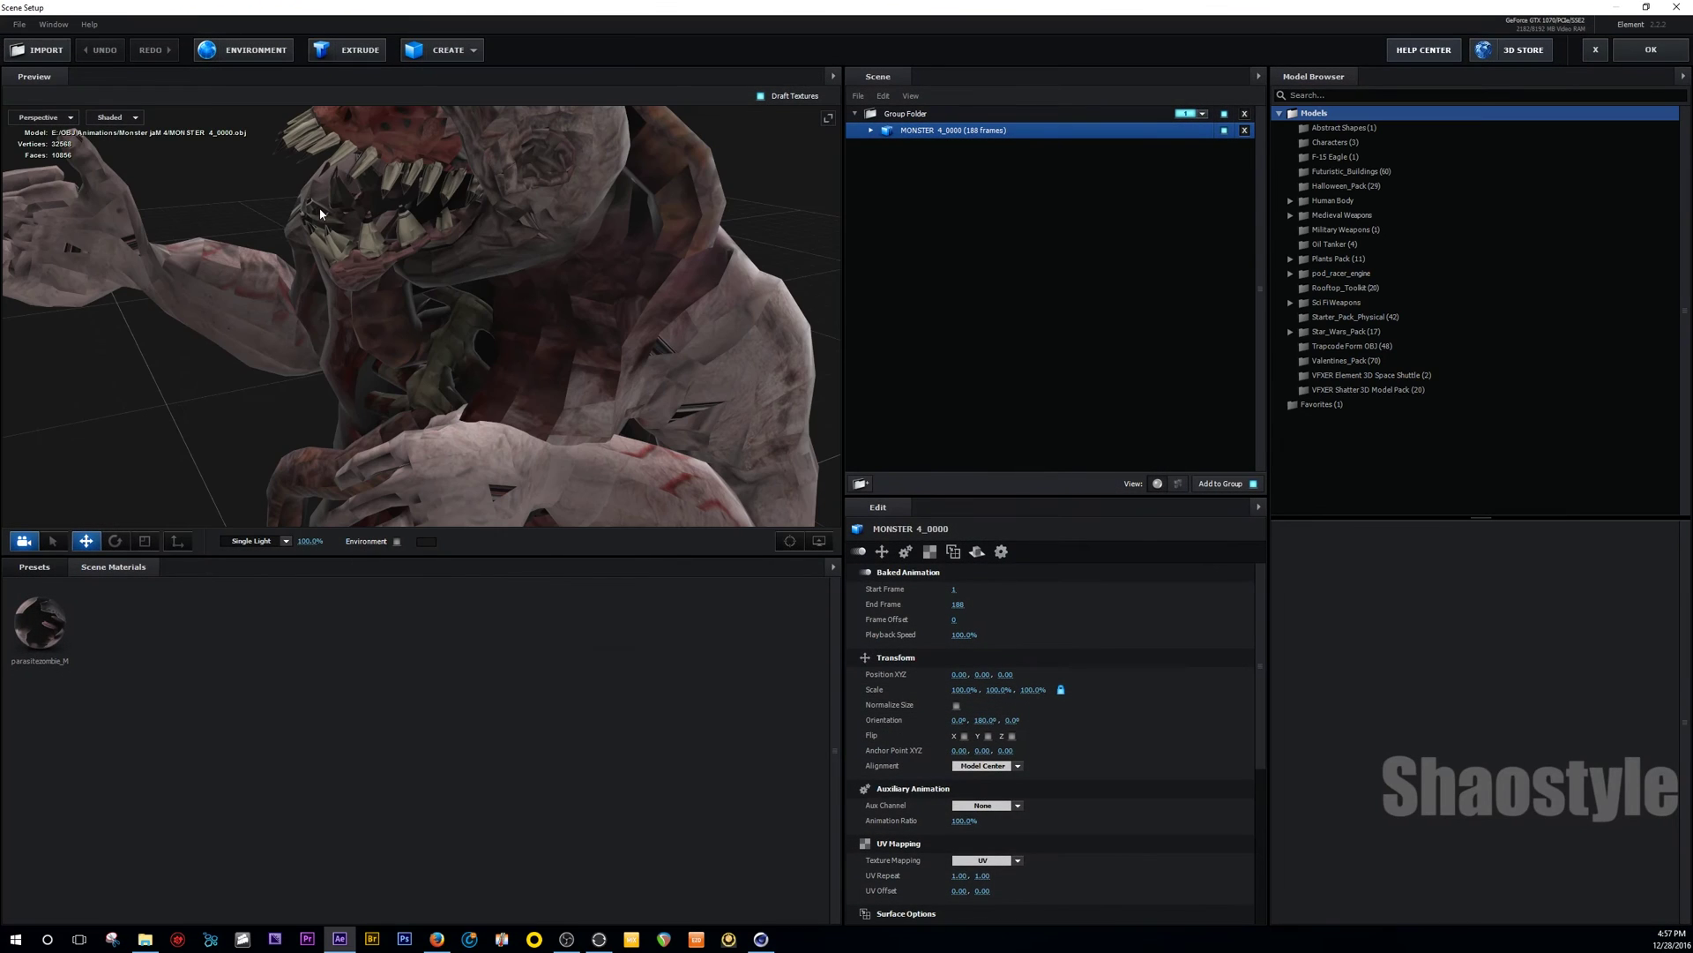
left_click(18, 24)
left_click(44, 100)
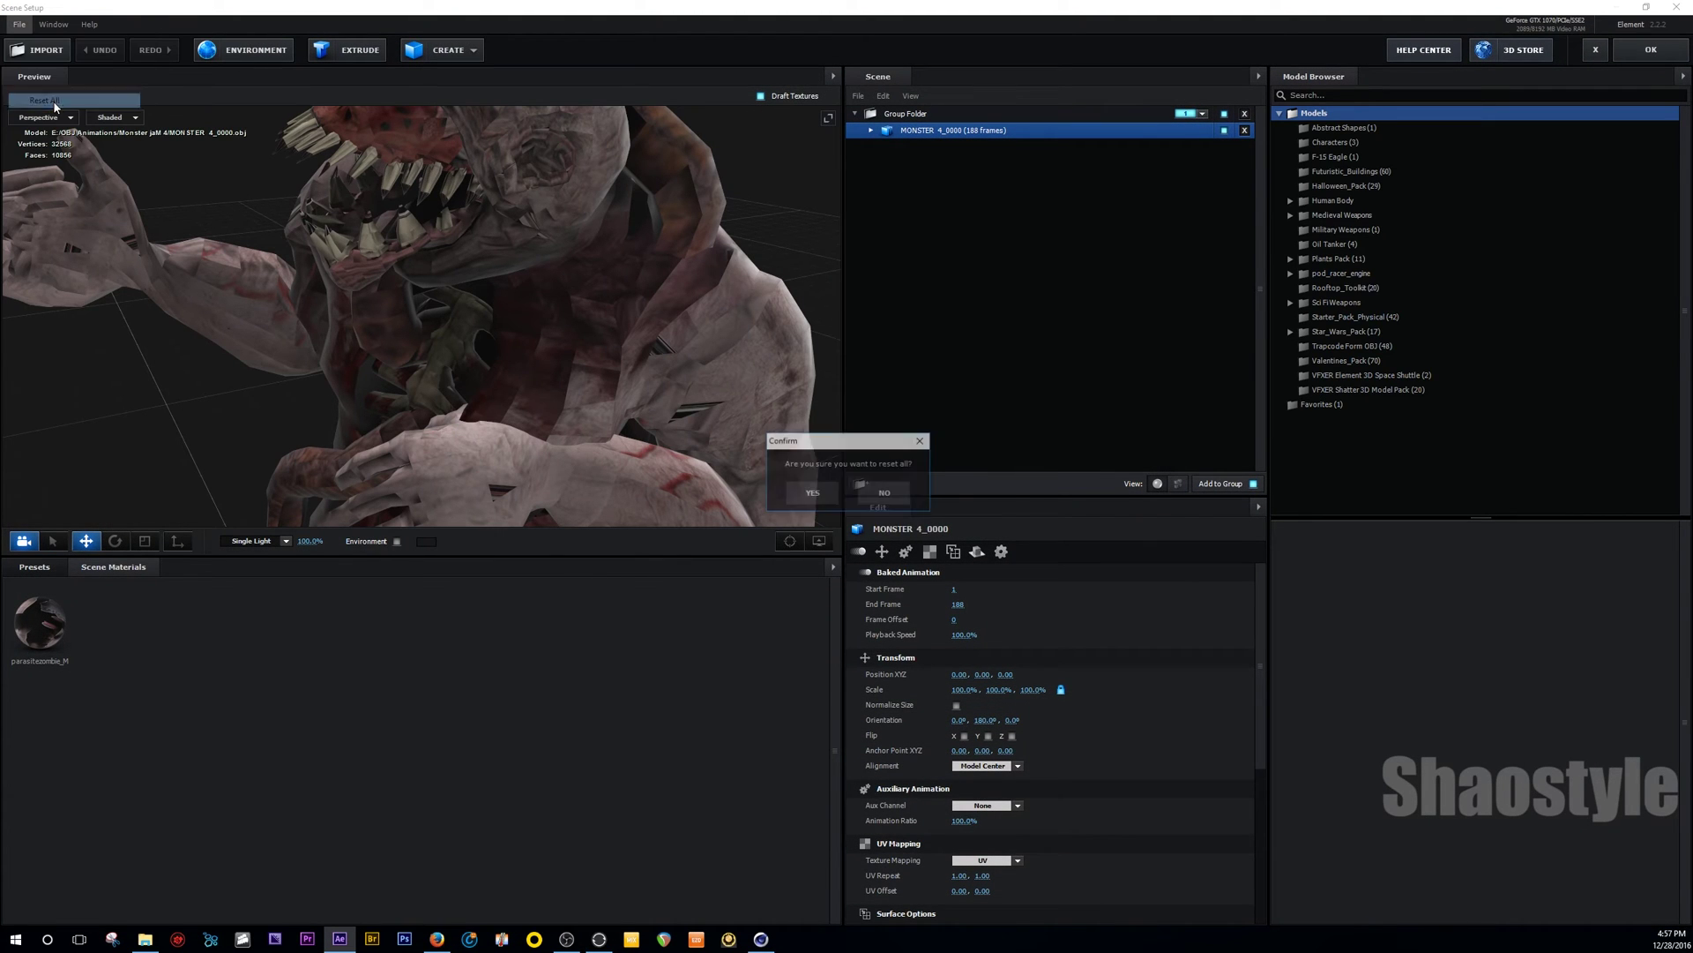
left_click(813, 493)
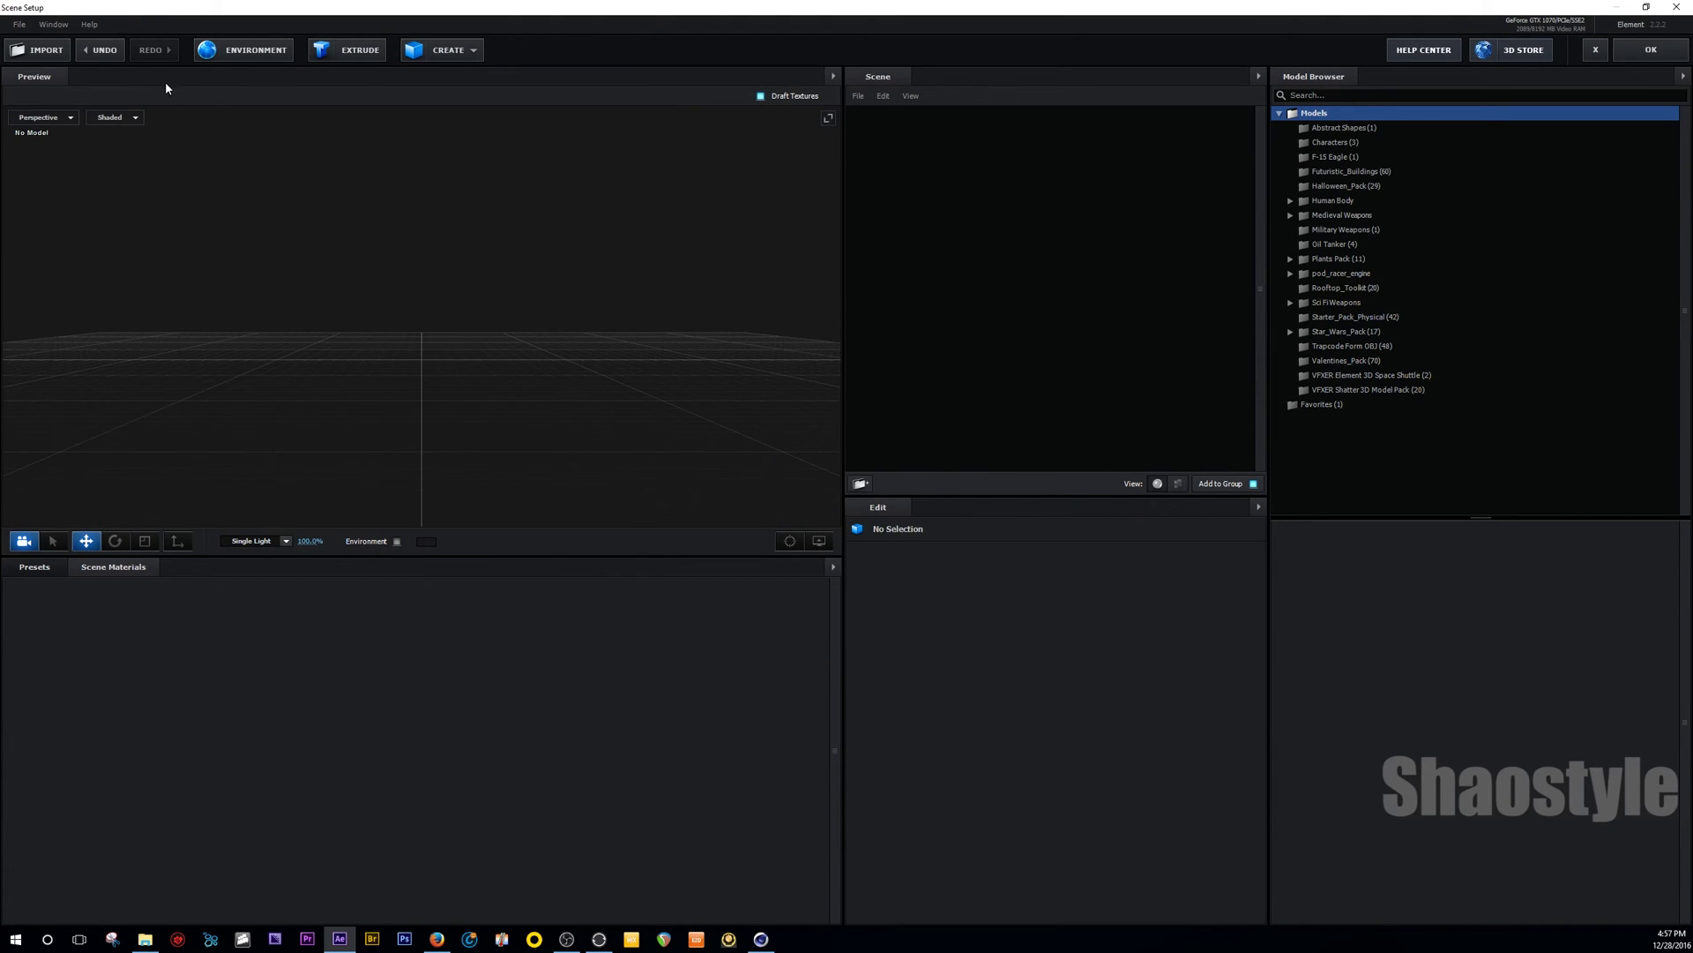
Import Monster_Guitar_0000.obj from the OBJ Monster Jam folder as a 3D Sequence.
left_click(18, 24)
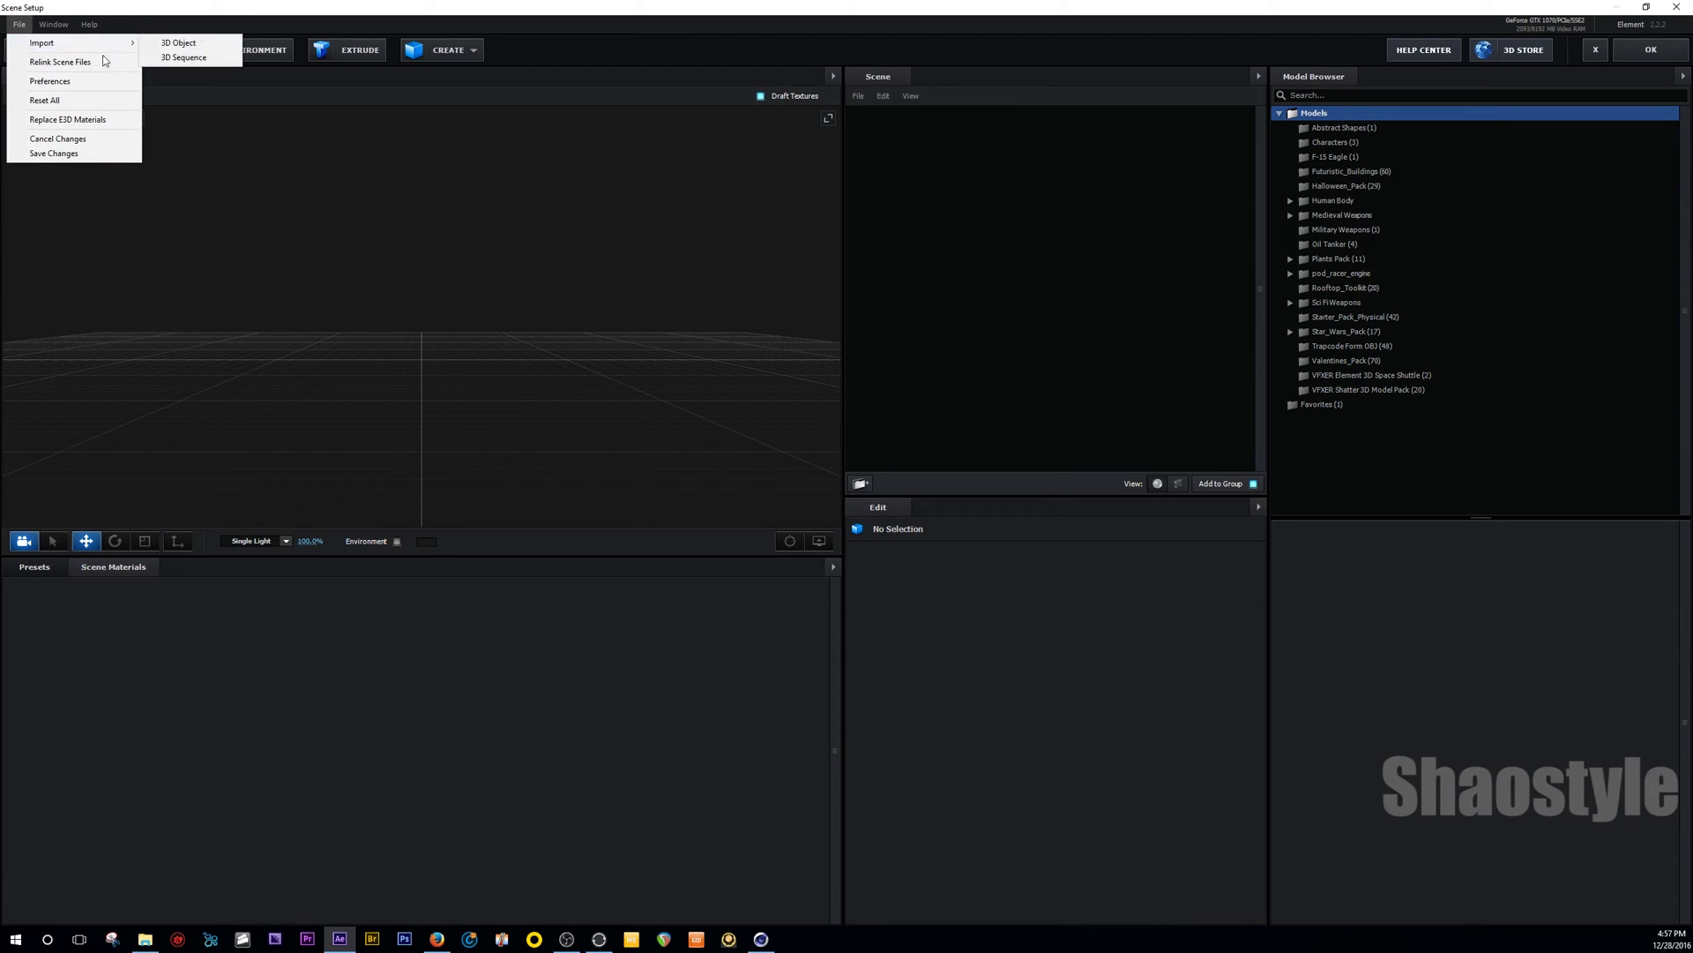
left_click(183, 57)
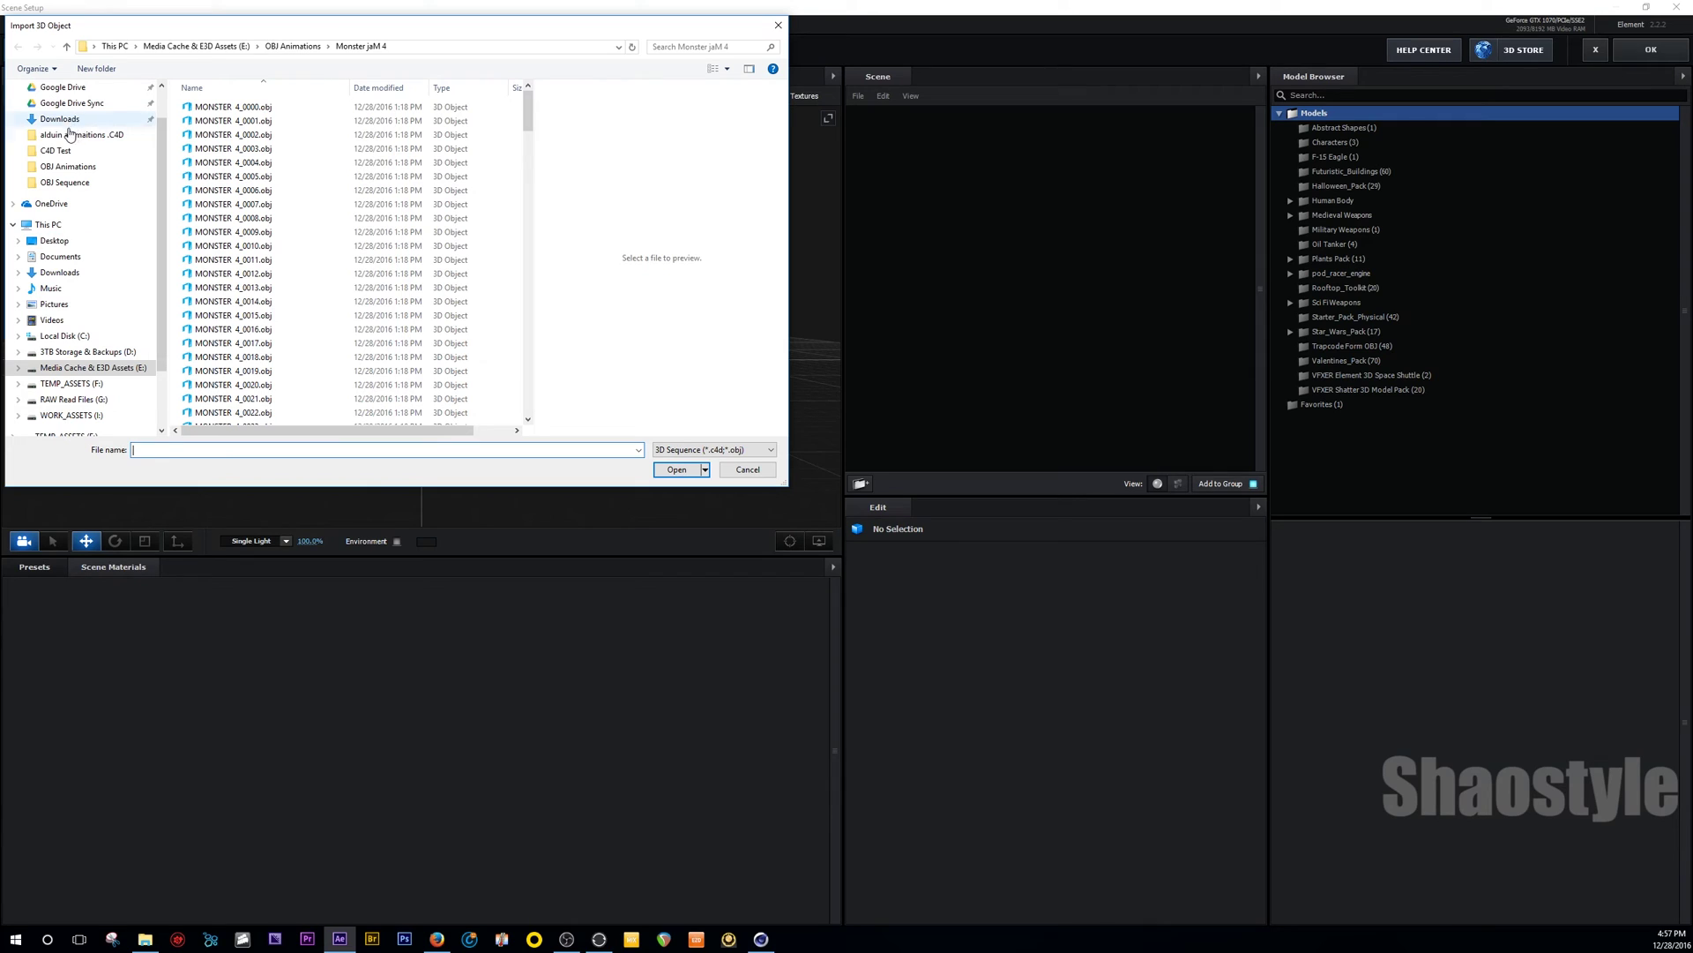
left_click(56, 240)
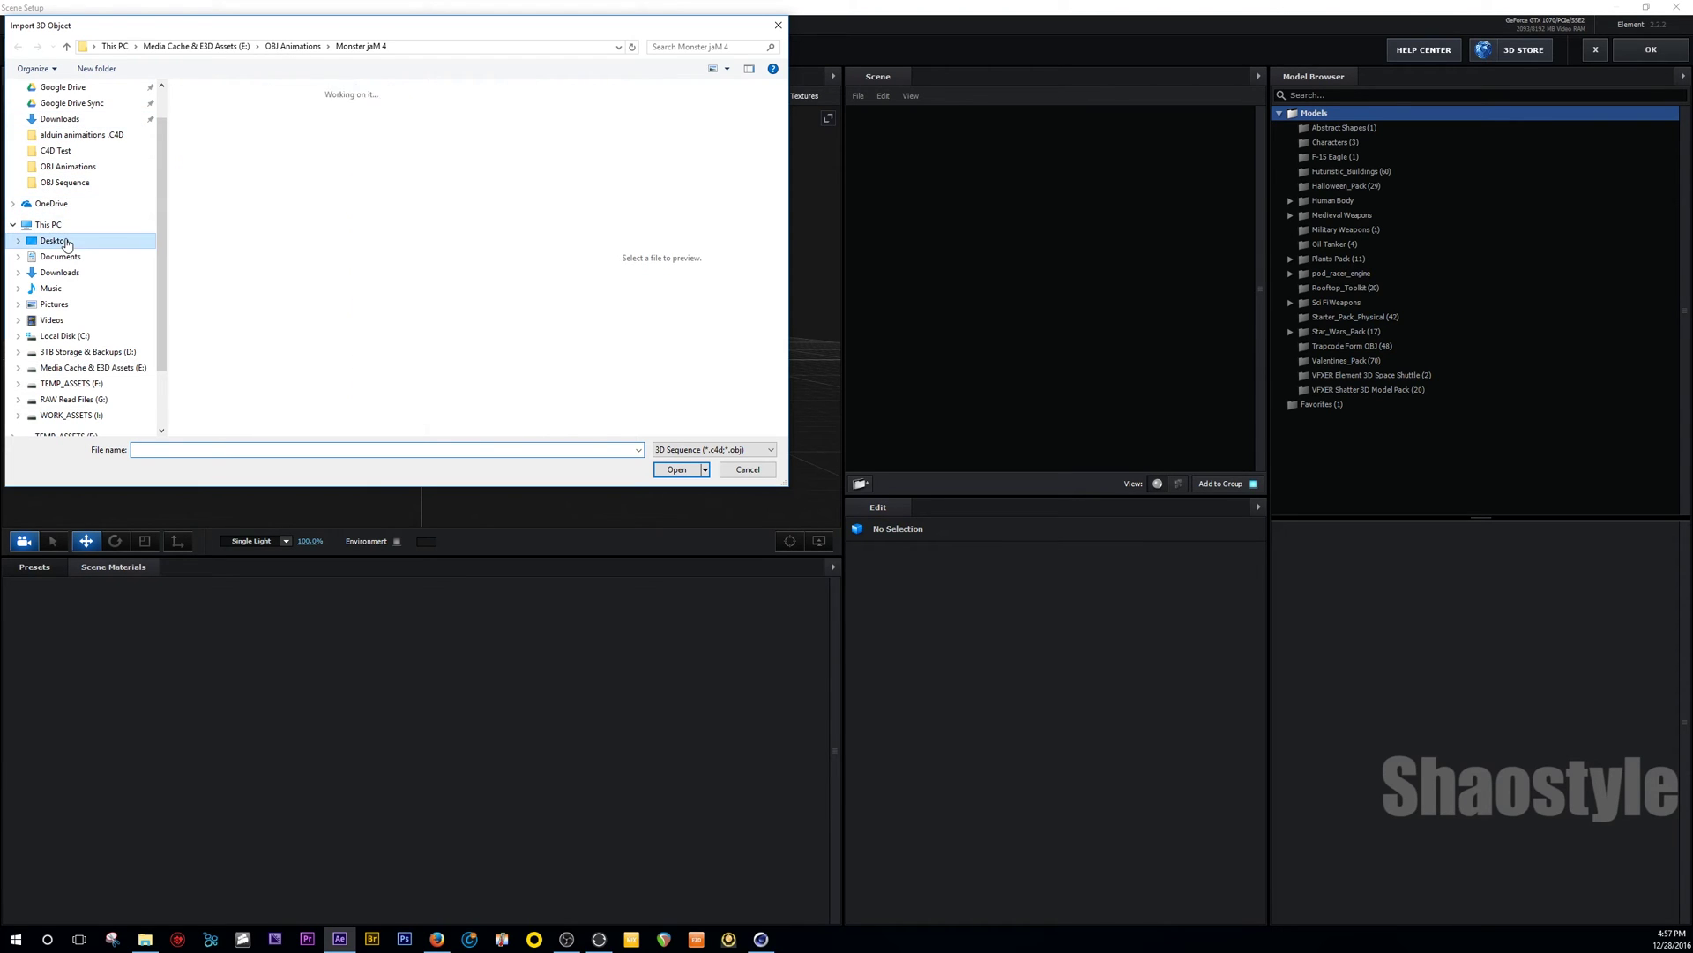
double_click(212, 124)
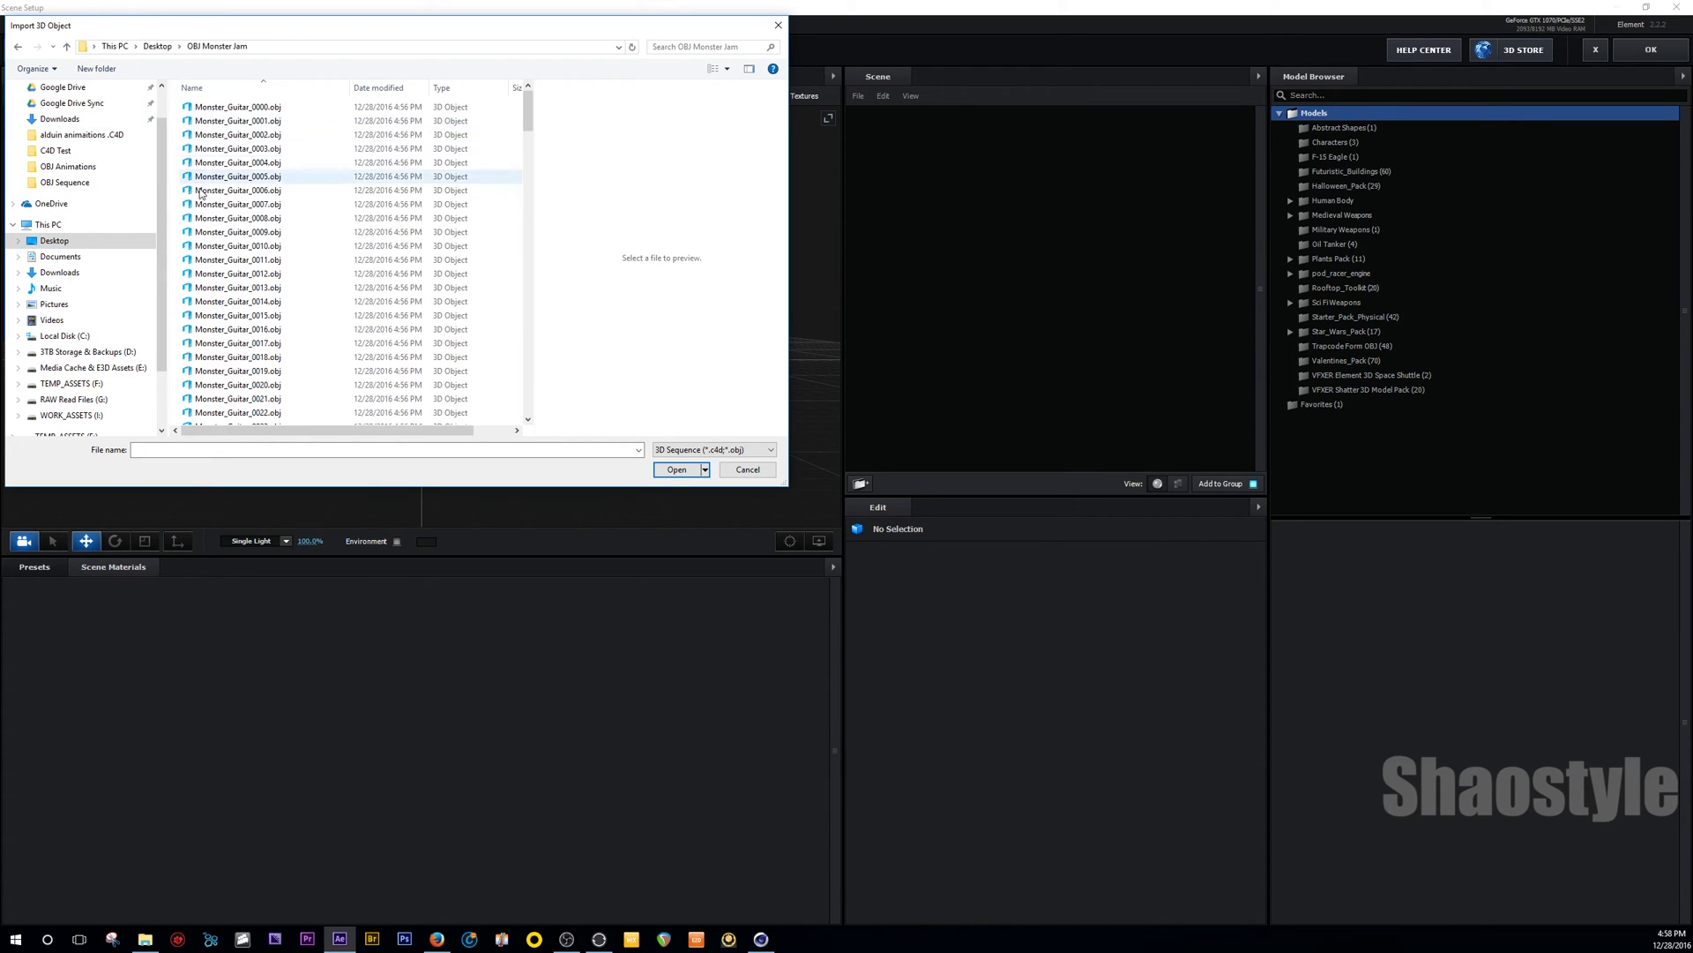
left_click(225, 110)
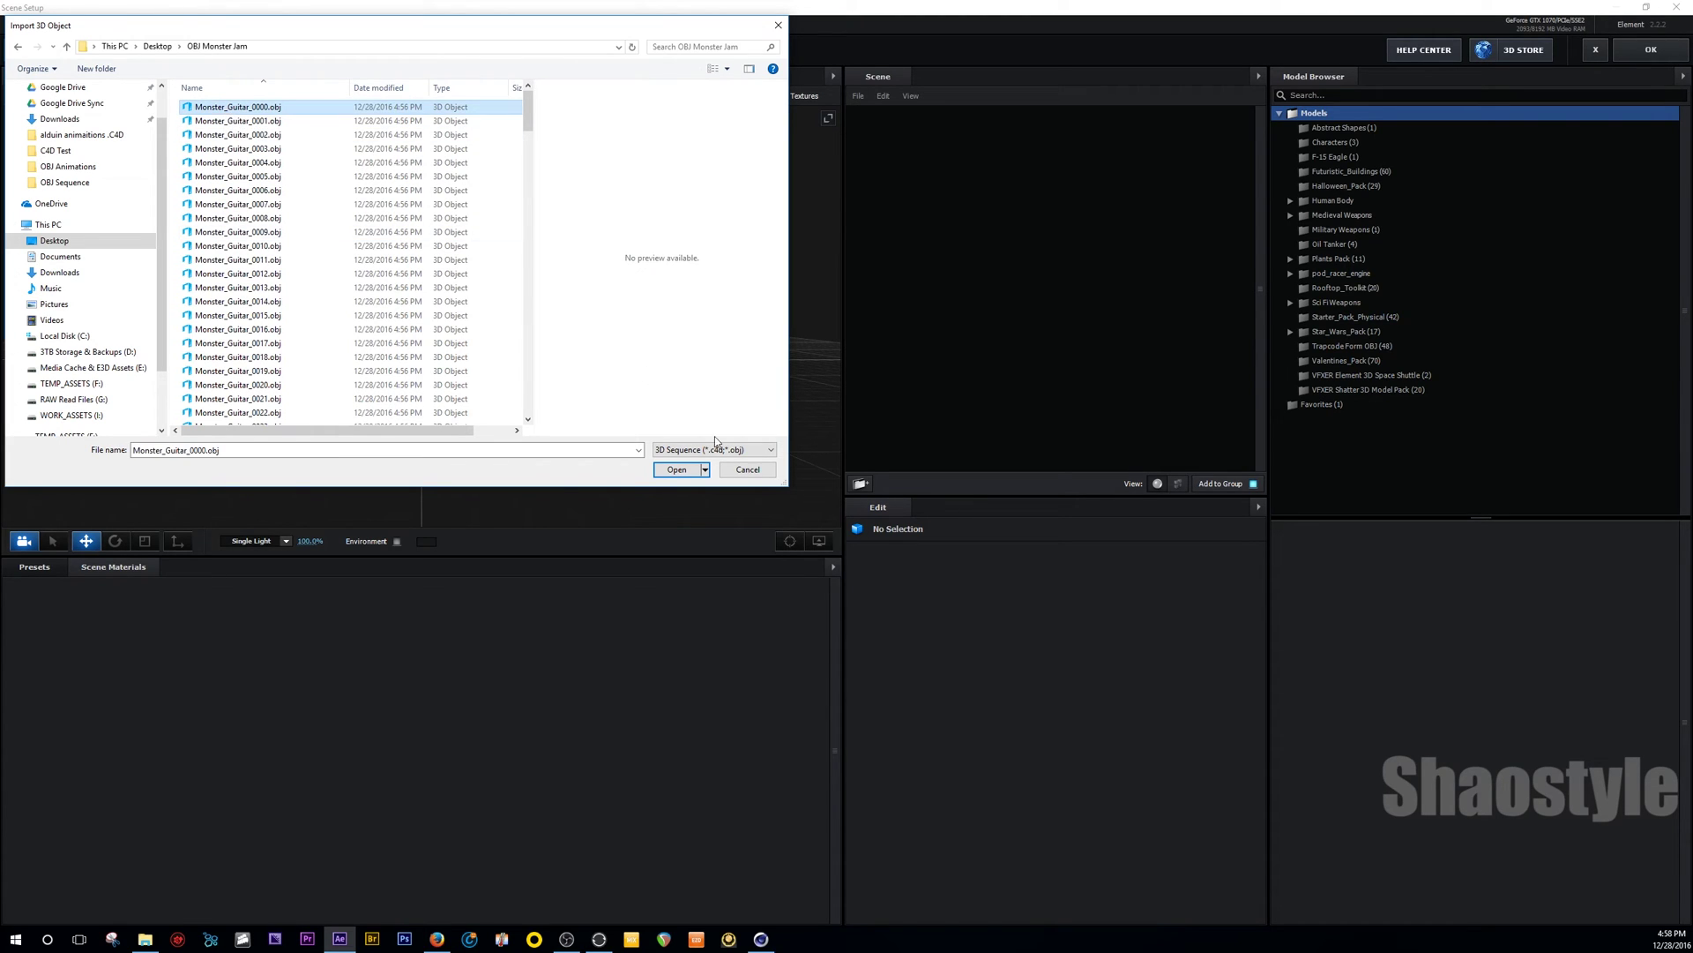
left_click(671, 469)
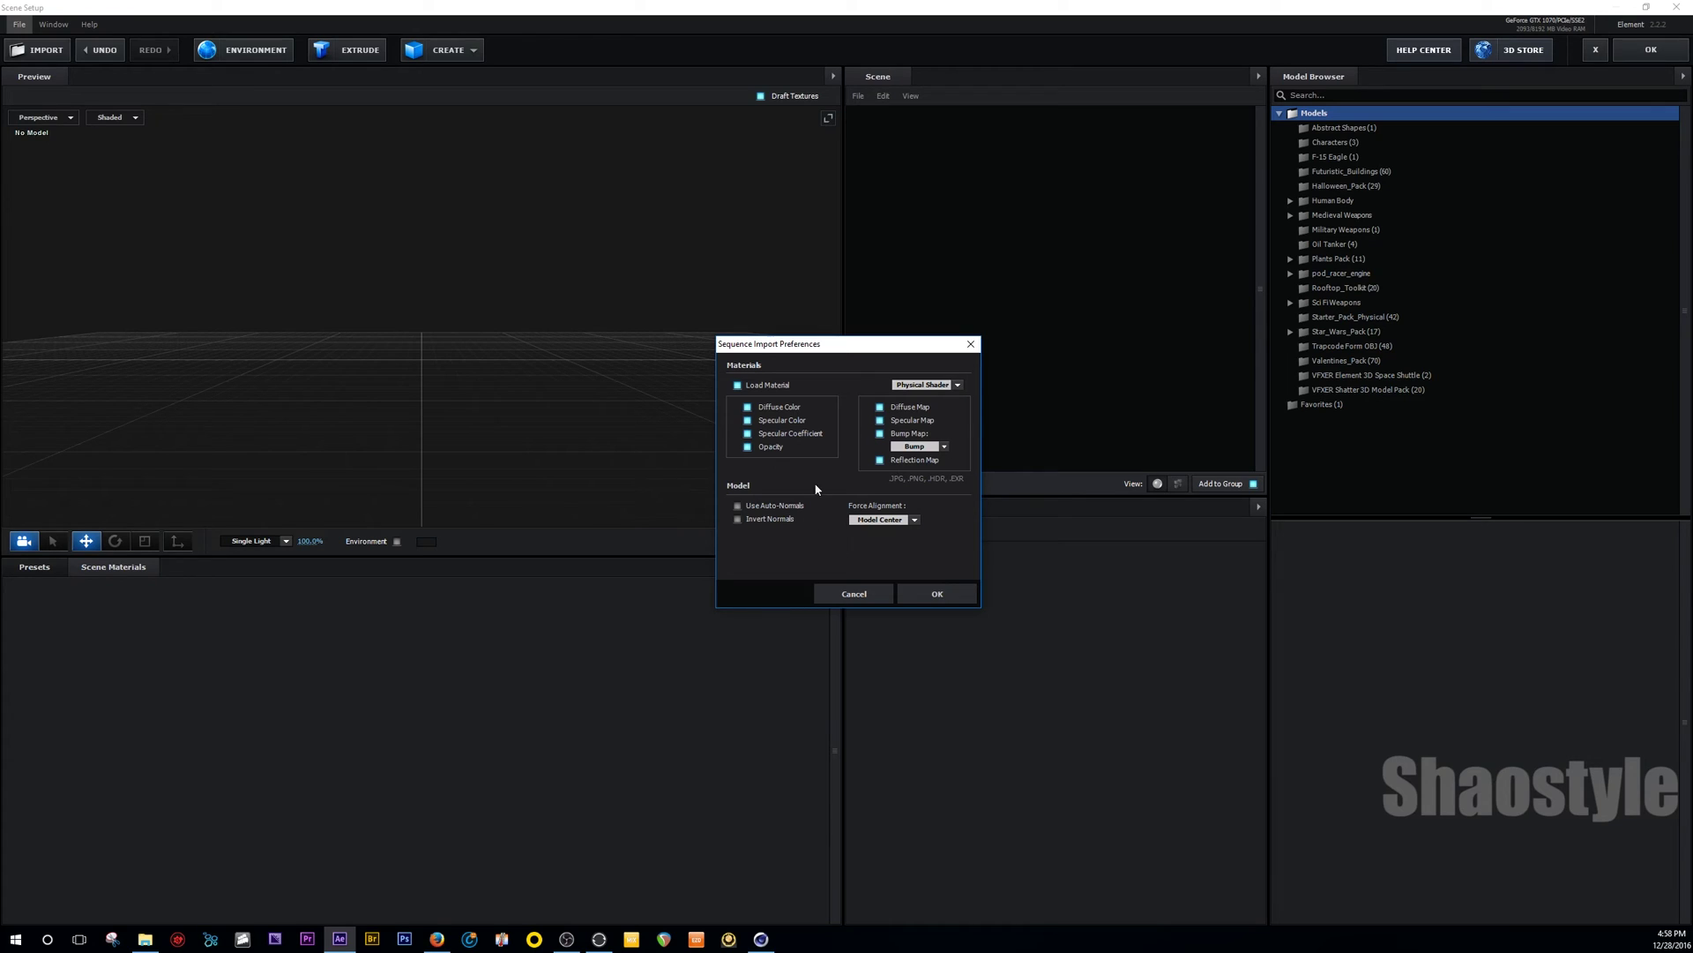
Load the Monster_Guitar_0000 sequence, view its parasitezombie material, then Reset All to empty the scene.
left_click(938, 595)
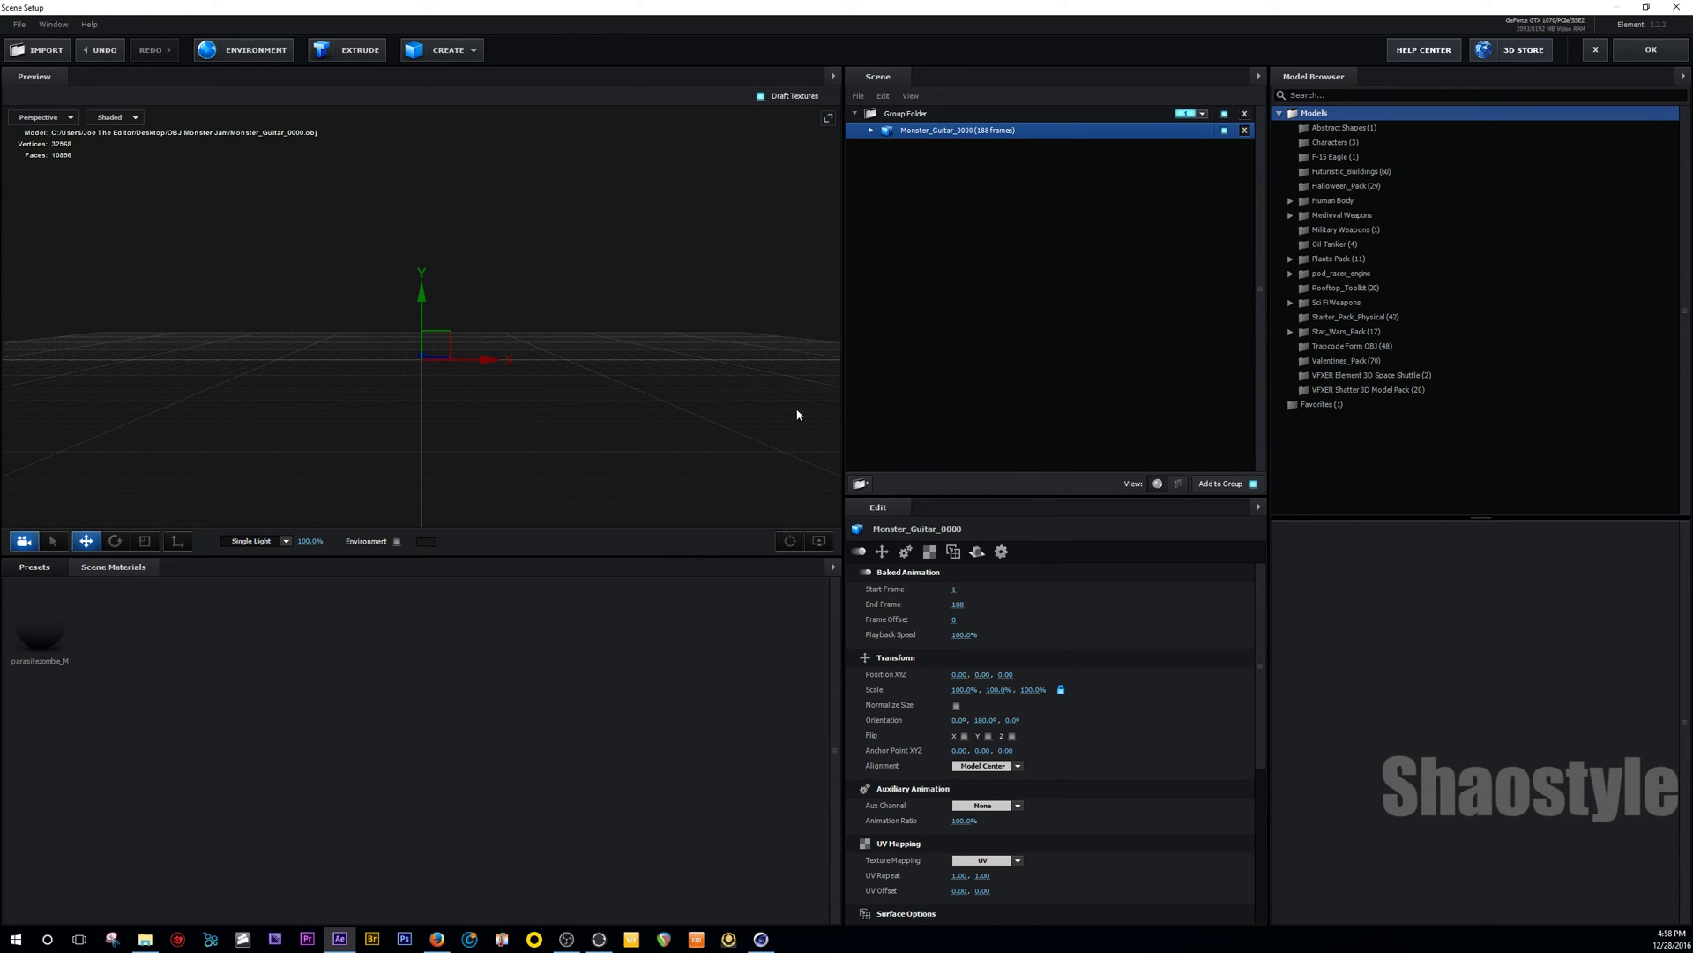
left_click(64, 626)
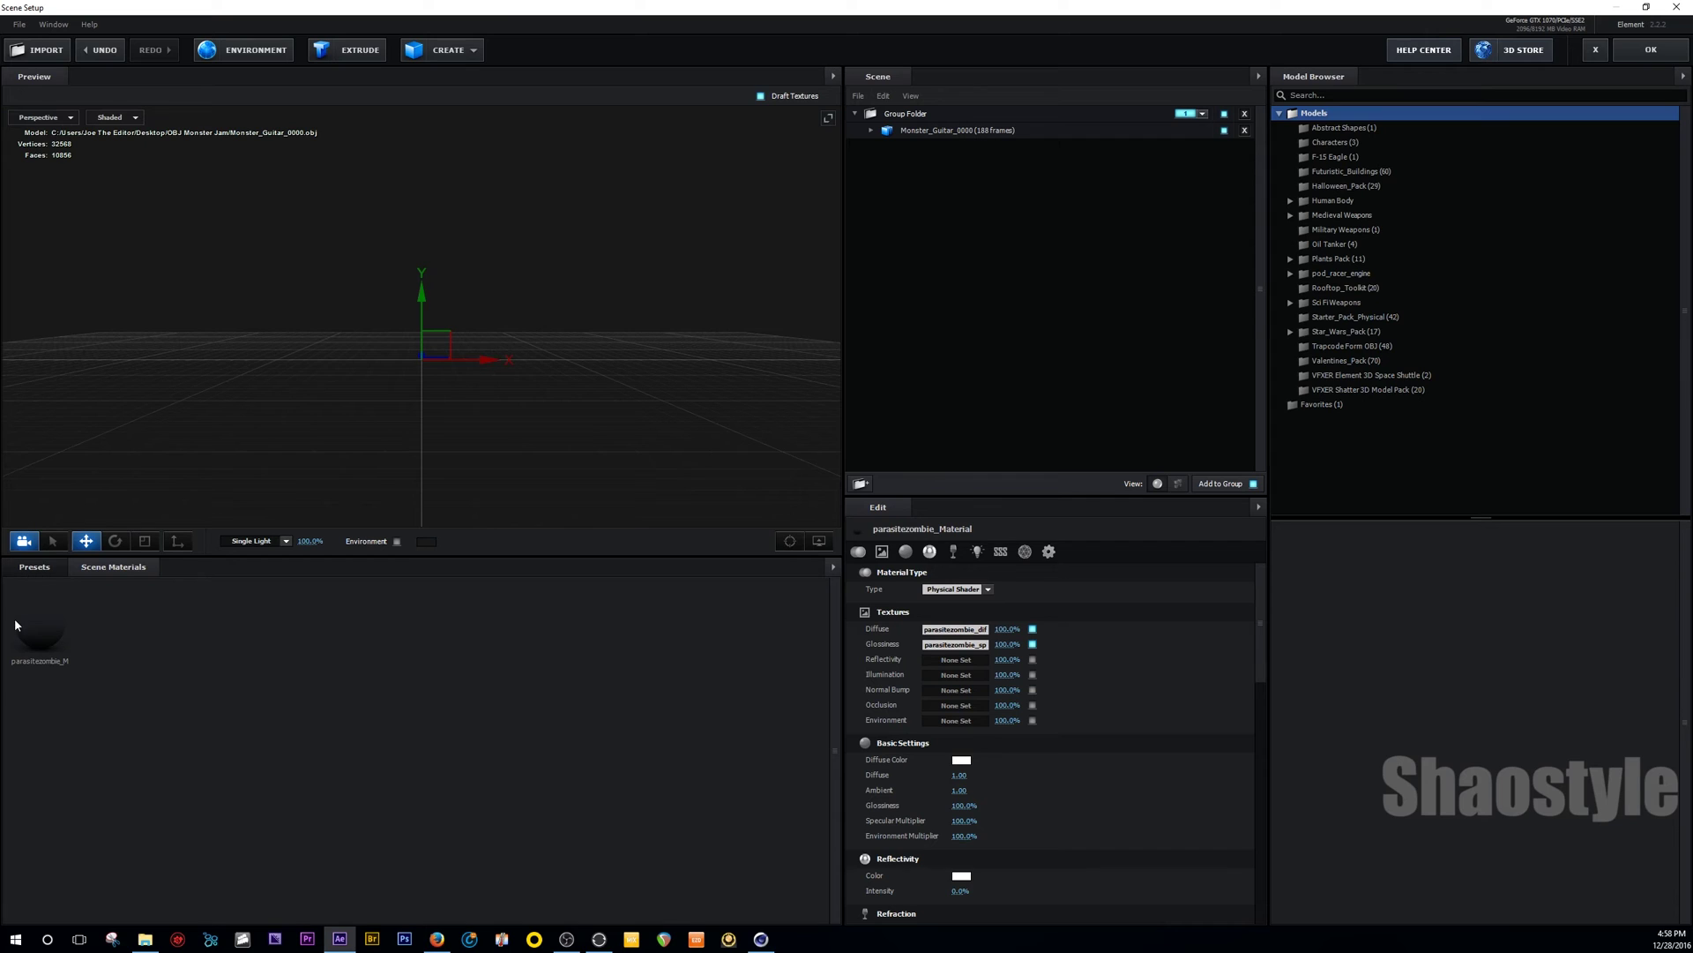
left_click(18, 32)
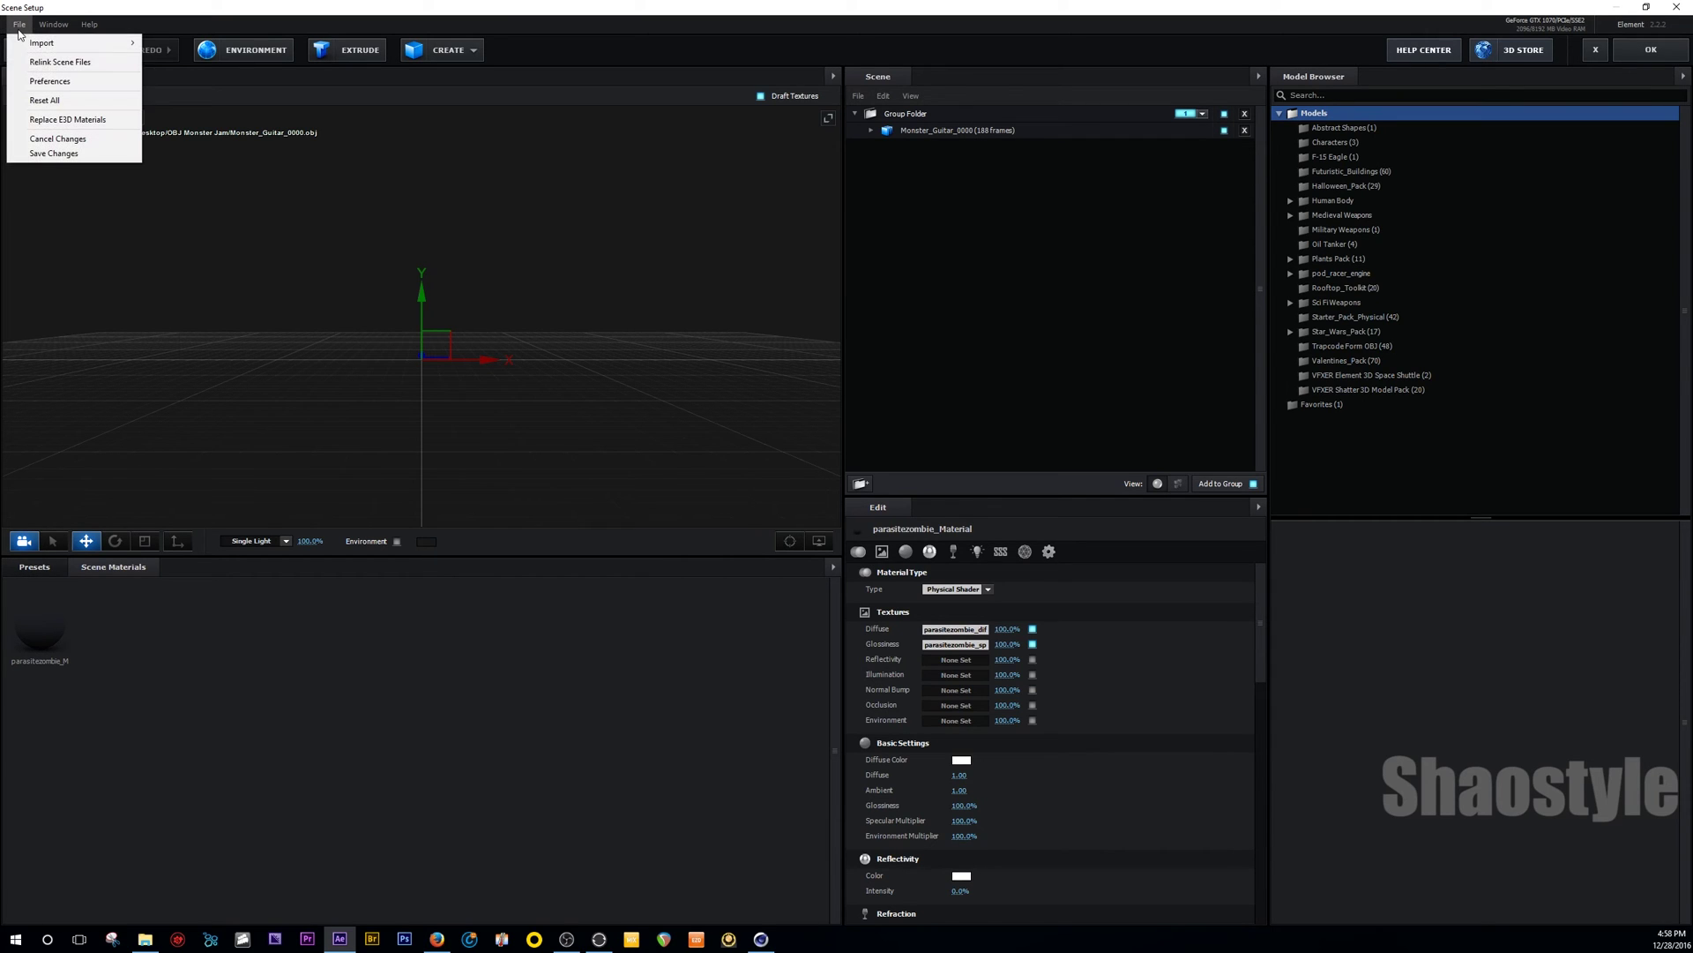
left_click(35, 103)
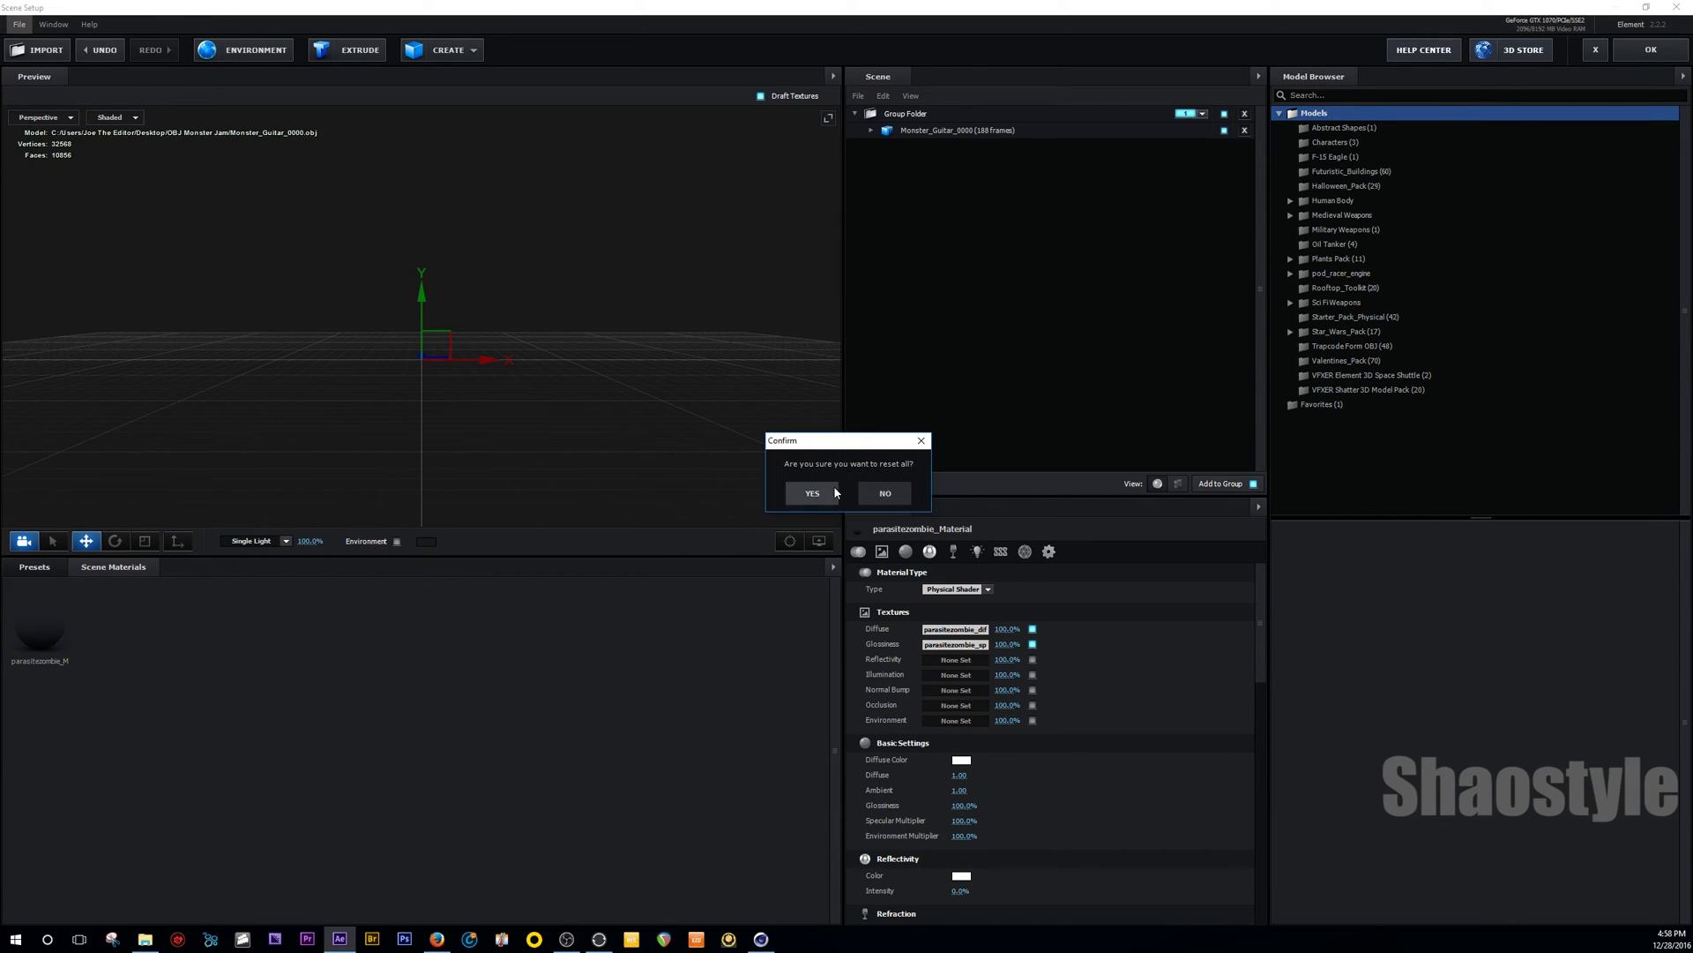
left_click(812, 493)
left_click(19, 24)
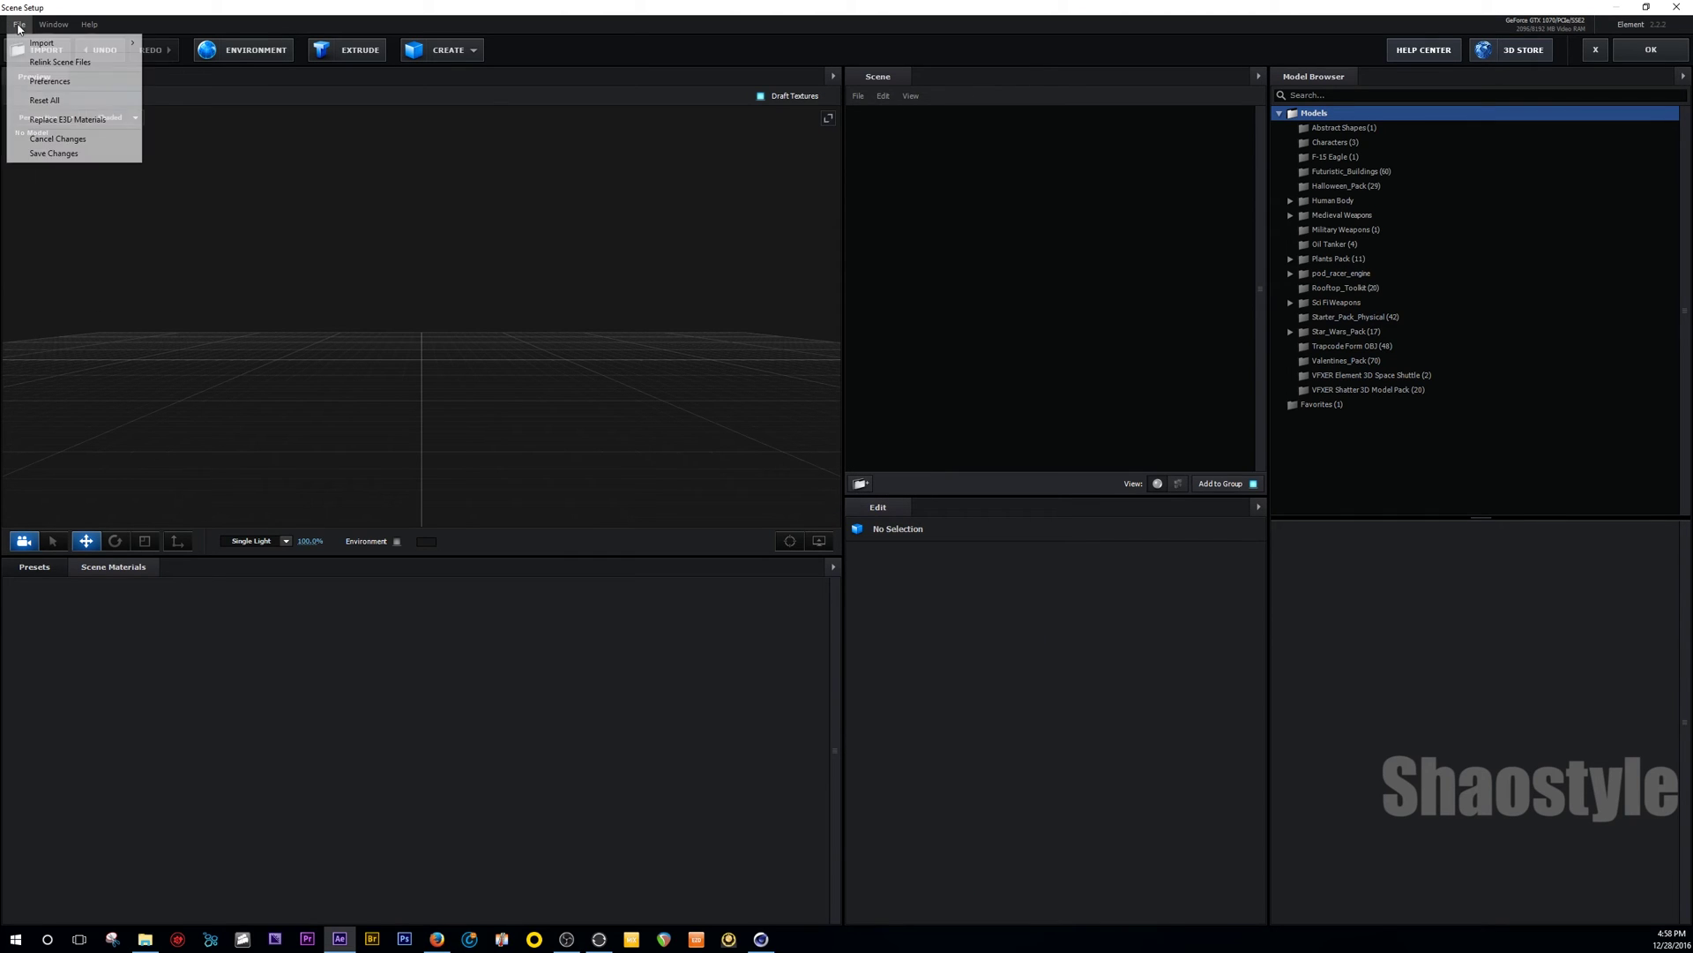
Import Monster_Guitar_0000.obj as a 3D sequence with Force Alignment set to Bottom.
mouse_move(108, 46)
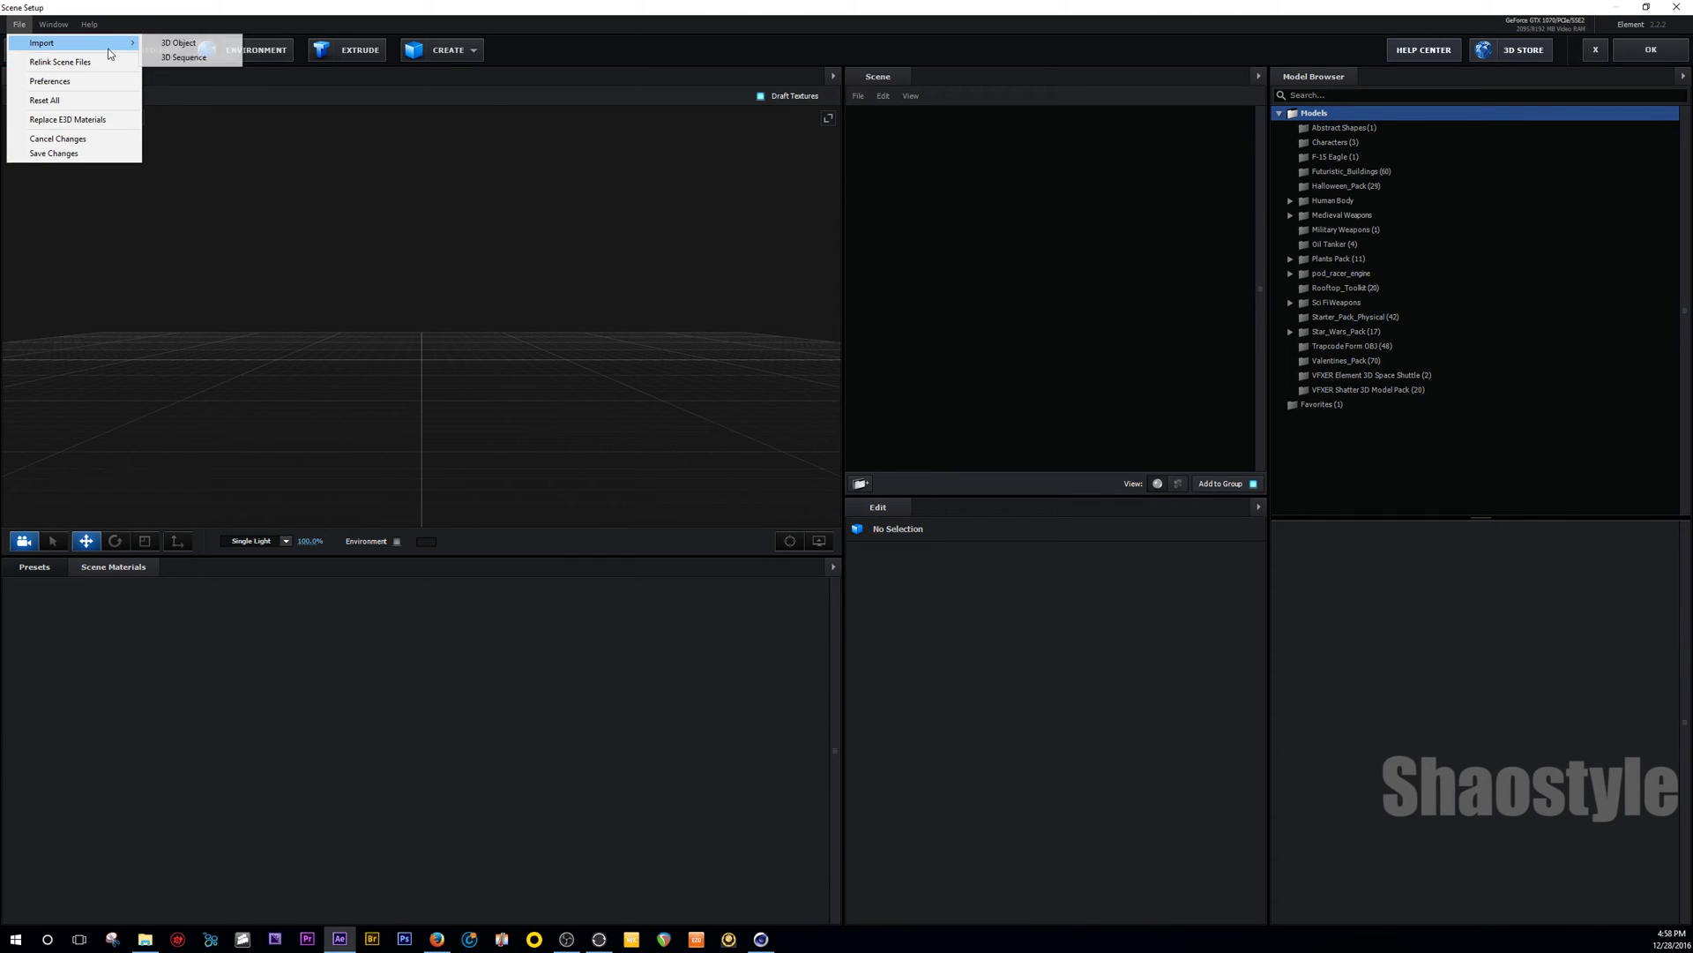
left_click(176, 57)
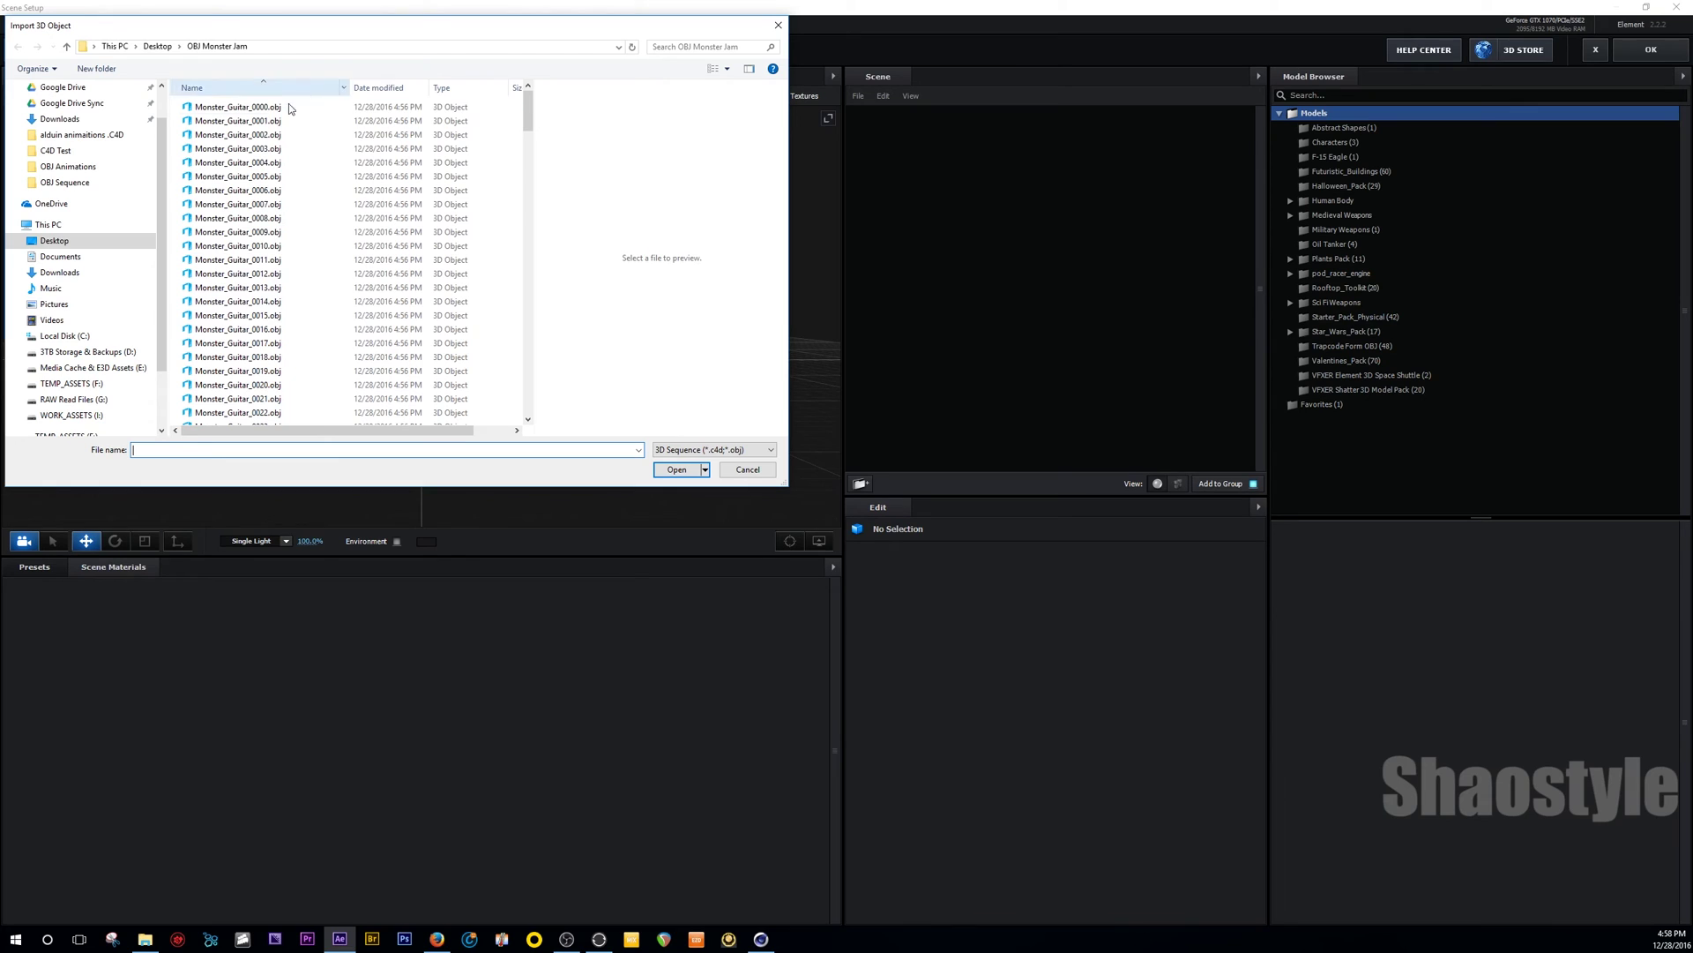
left_click(291, 107)
left_click(677, 469)
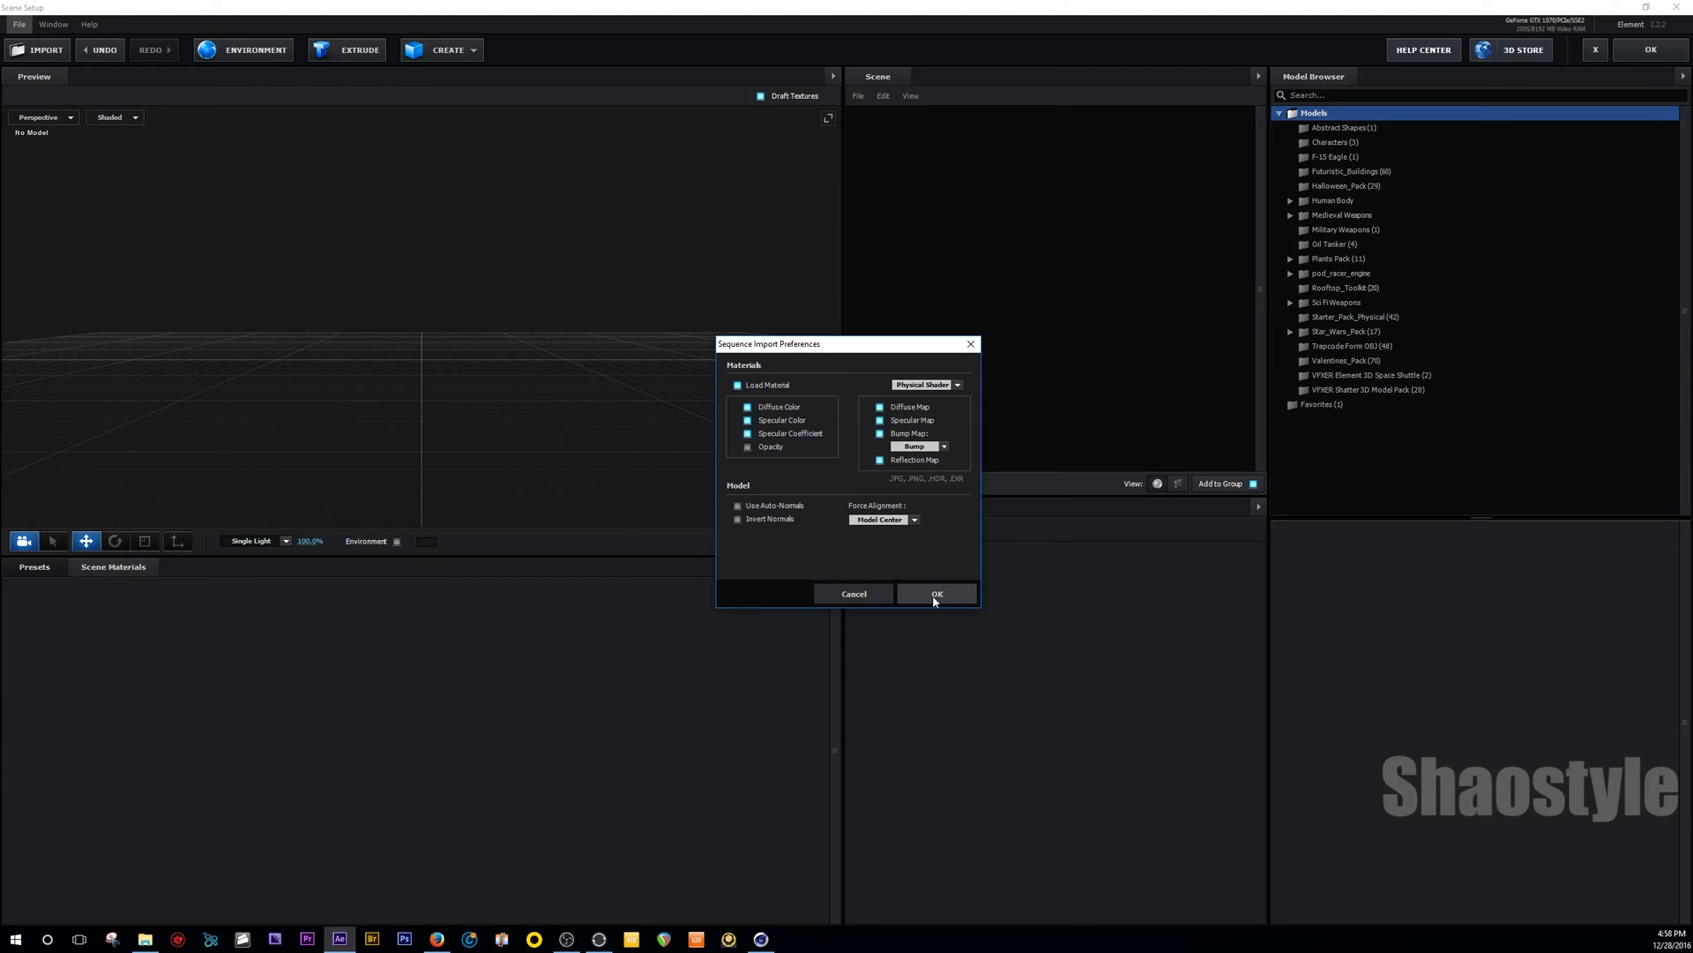
left_click(886, 519)
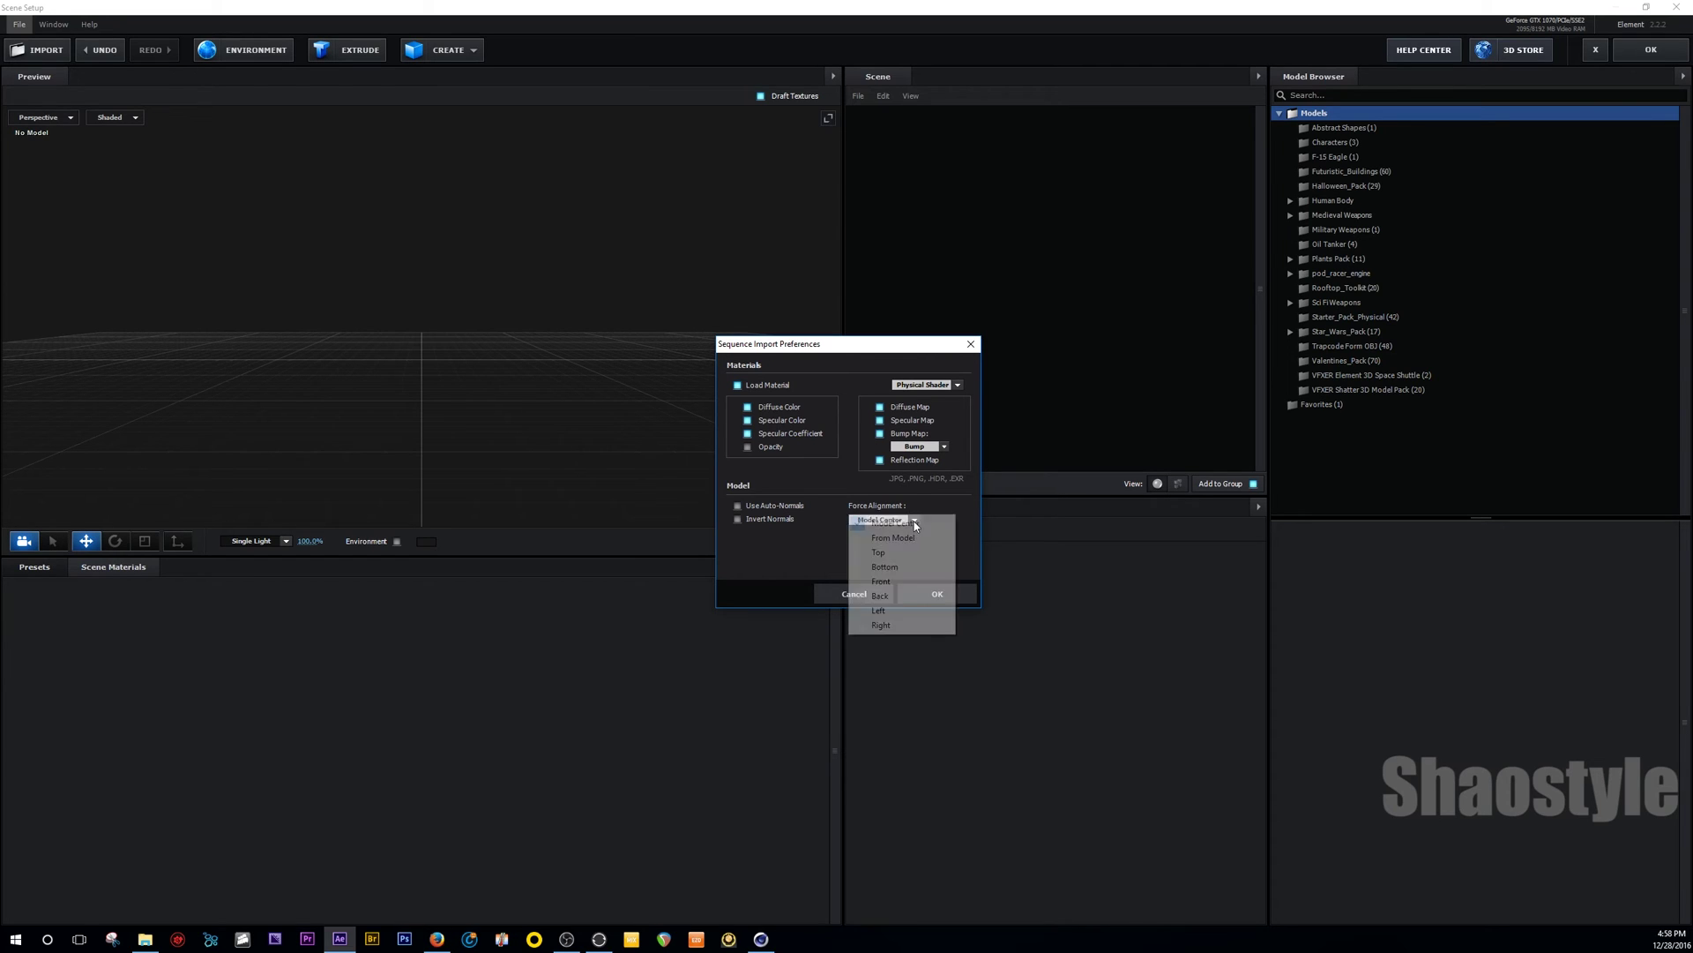
left_click(905, 568)
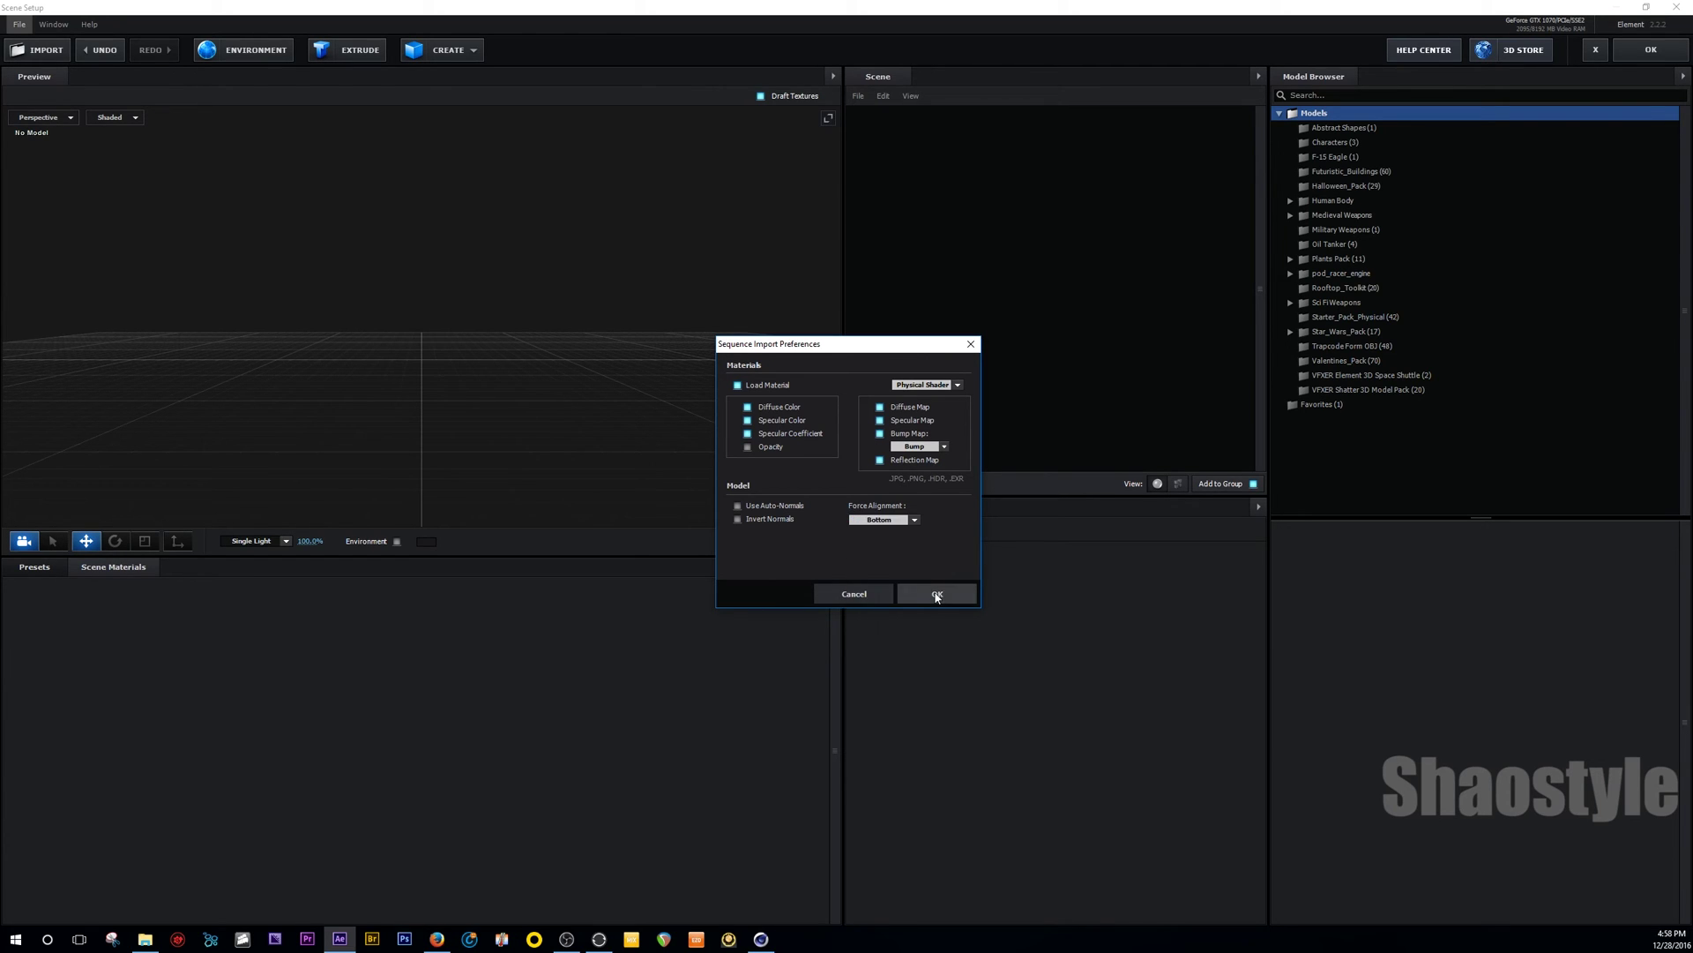
Load the bottom-aligned monster sequence, inspect it in the Preview, and accept Scene Setup.
left_click(937, 595)
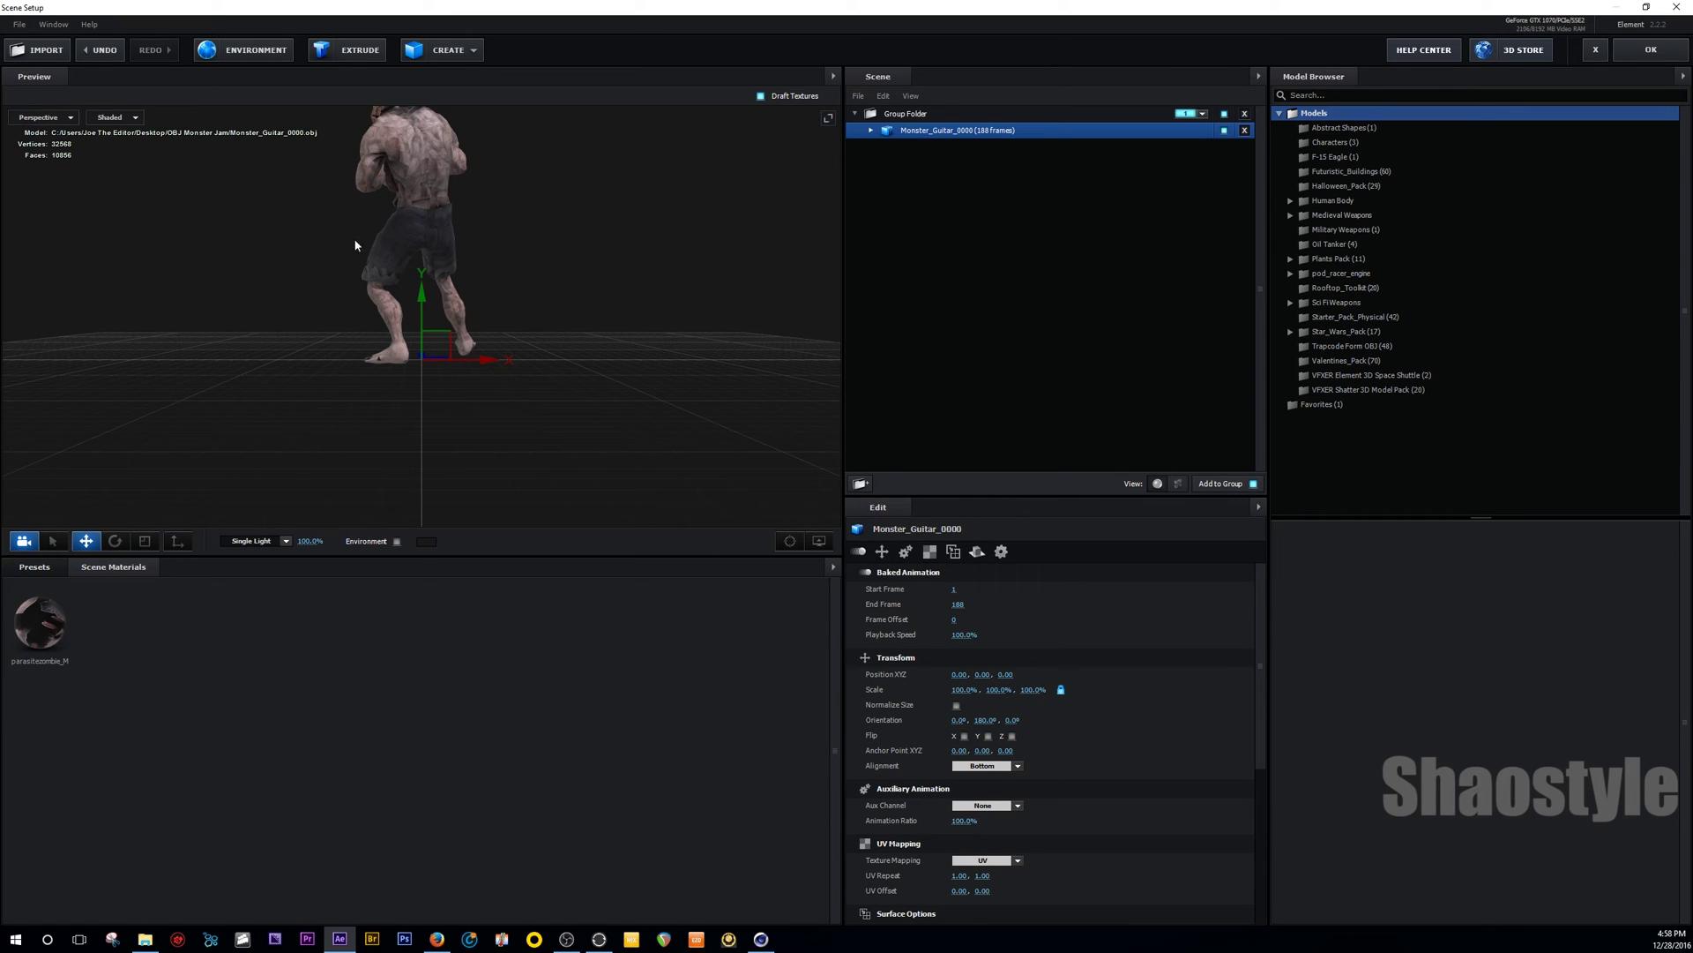
left_click_drag(363, 271, 502, 309)
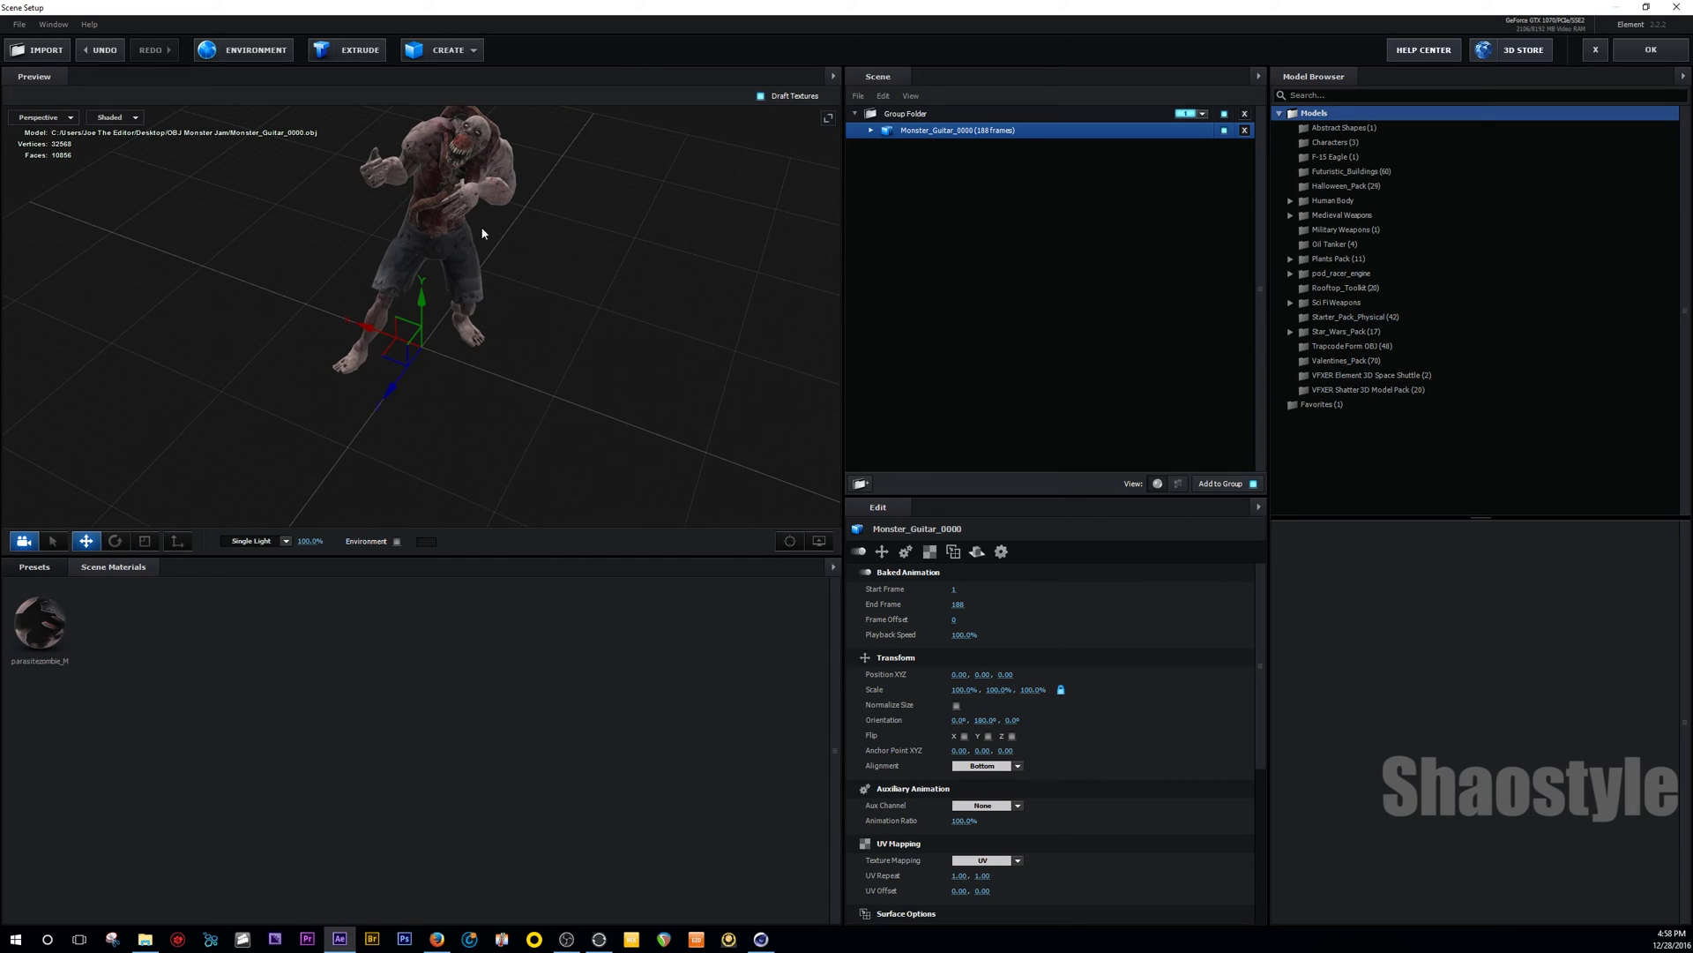
scroll(485, 260, "up", 3)
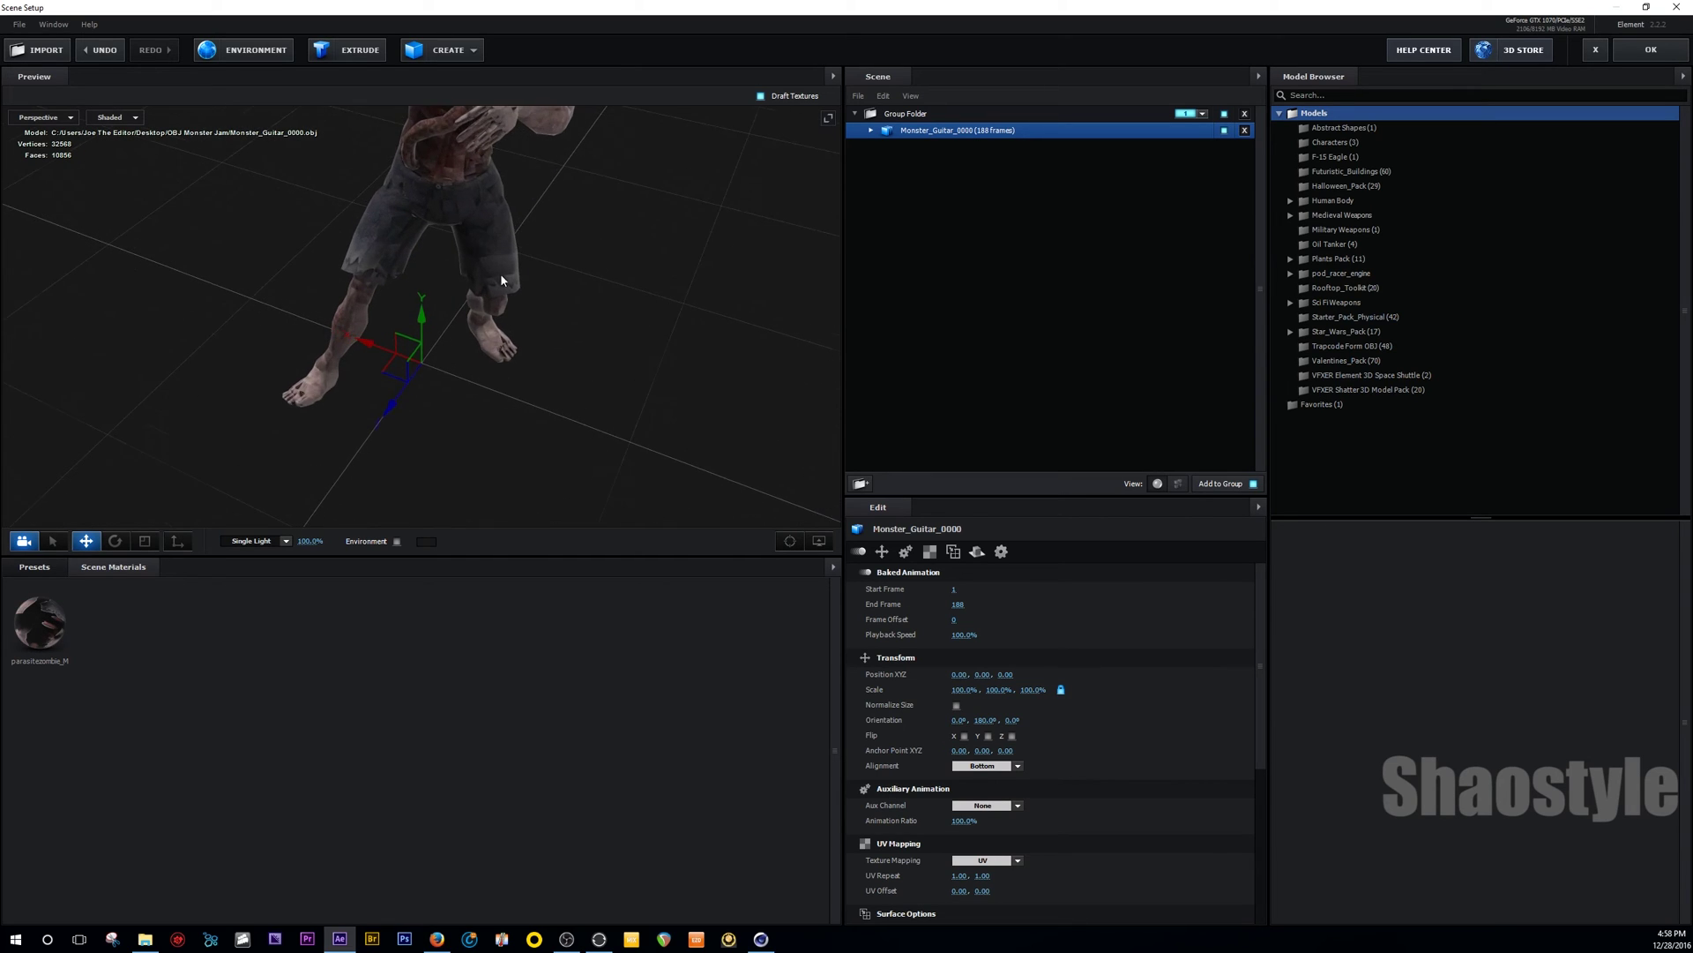
scroll(501, 280, "down", 3)
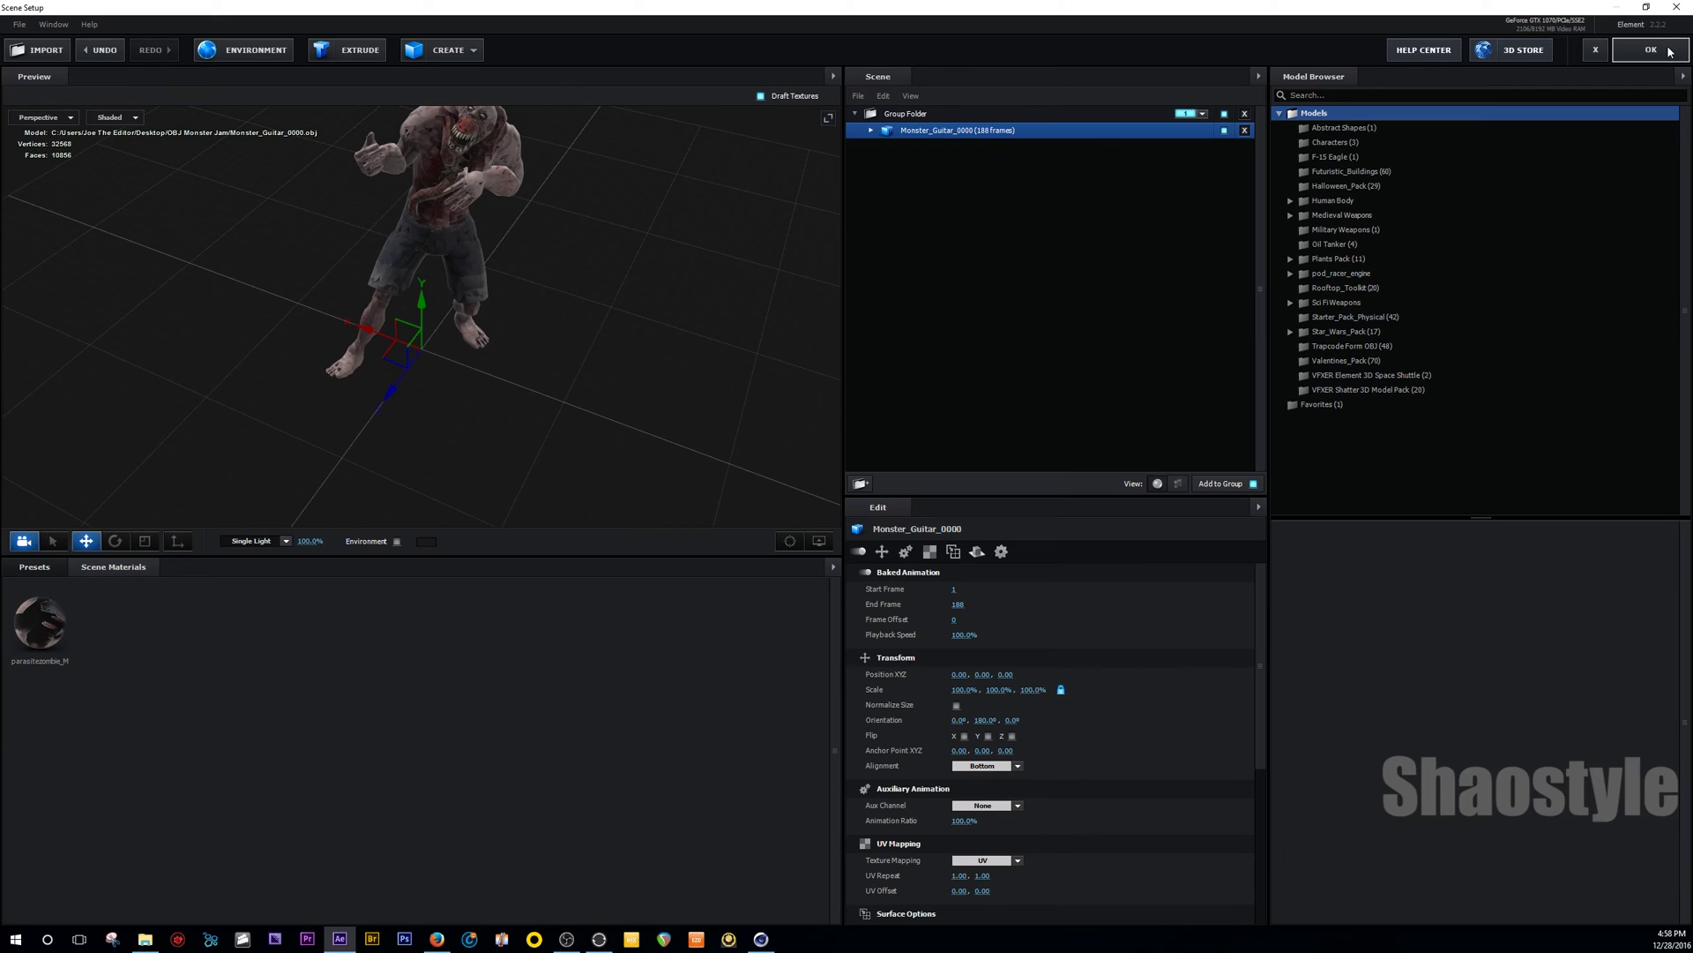
left_click(1650, 51)
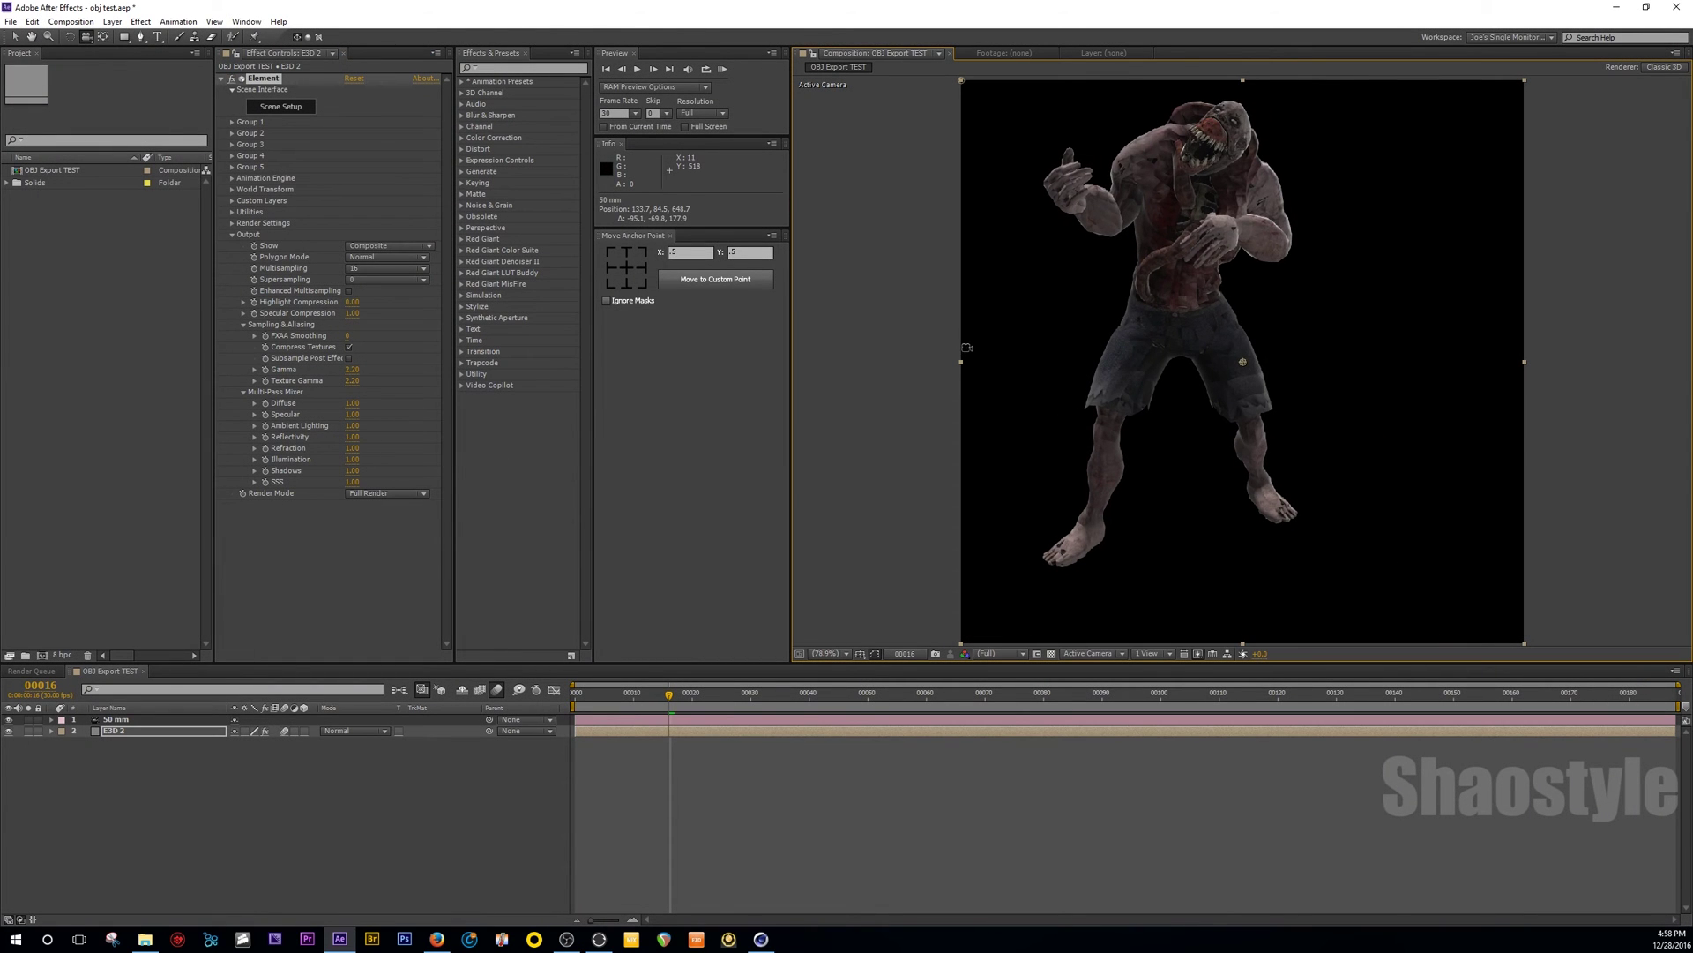
Play a RAM preview of the composition with numpad 0 to watch the monster animate.
key("KP_0")
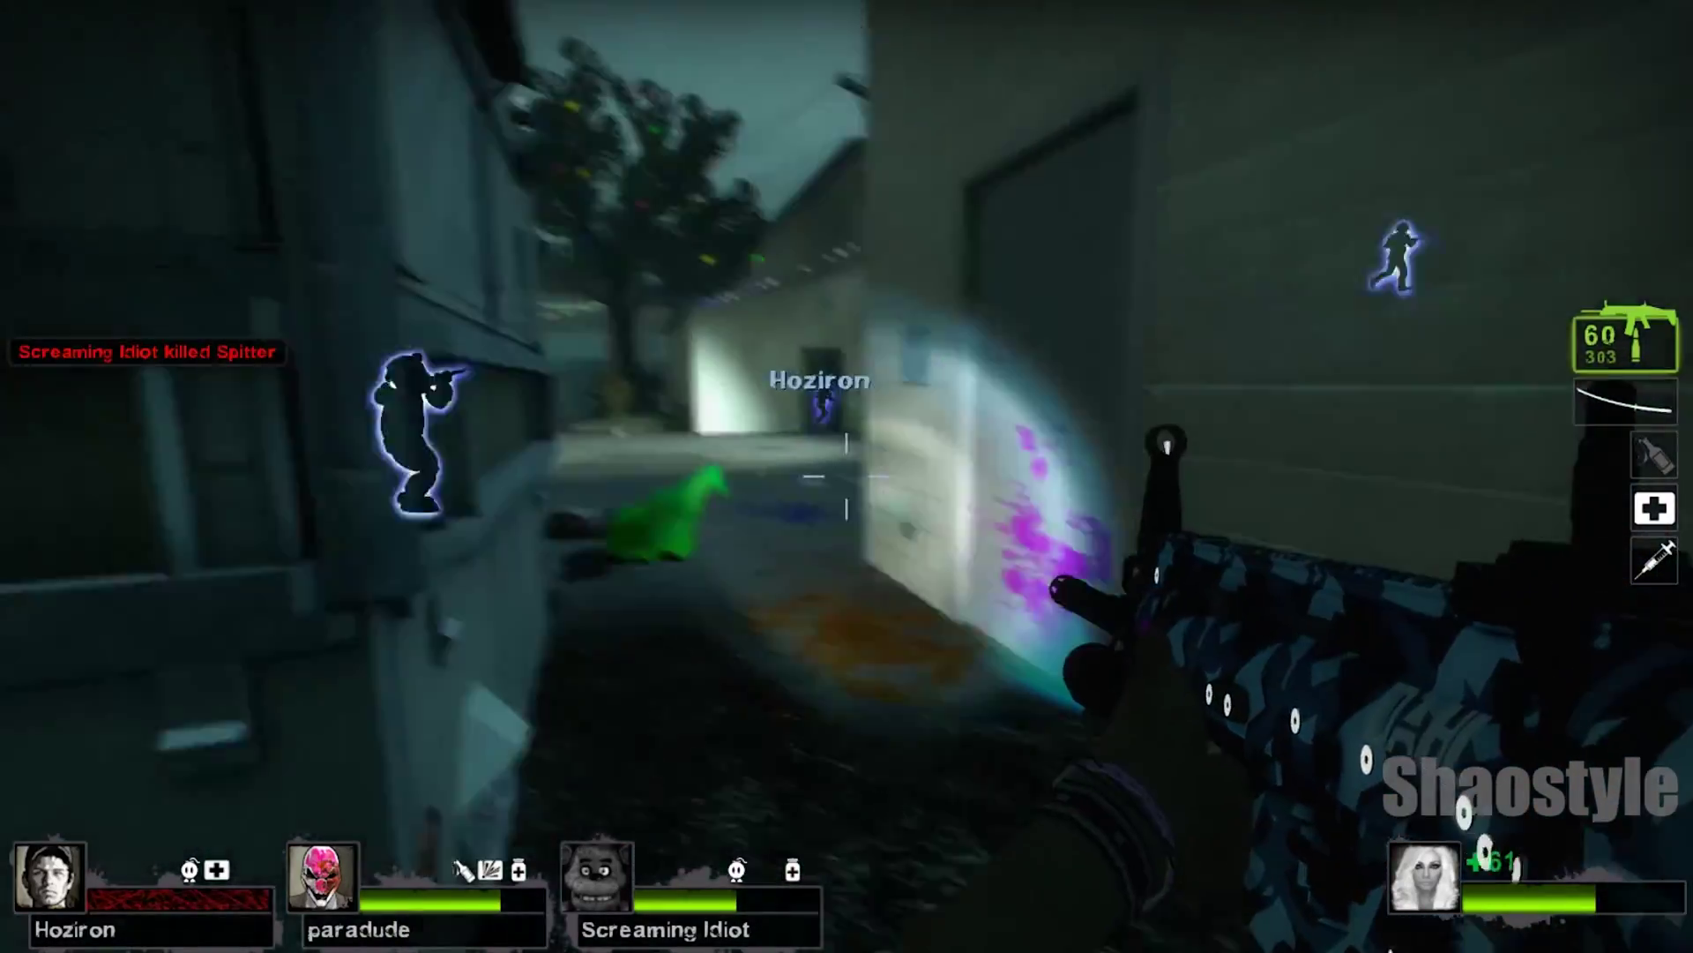
Walk to the staircase and shoot the infected on the stairwell and balcony corridor.
key("w")
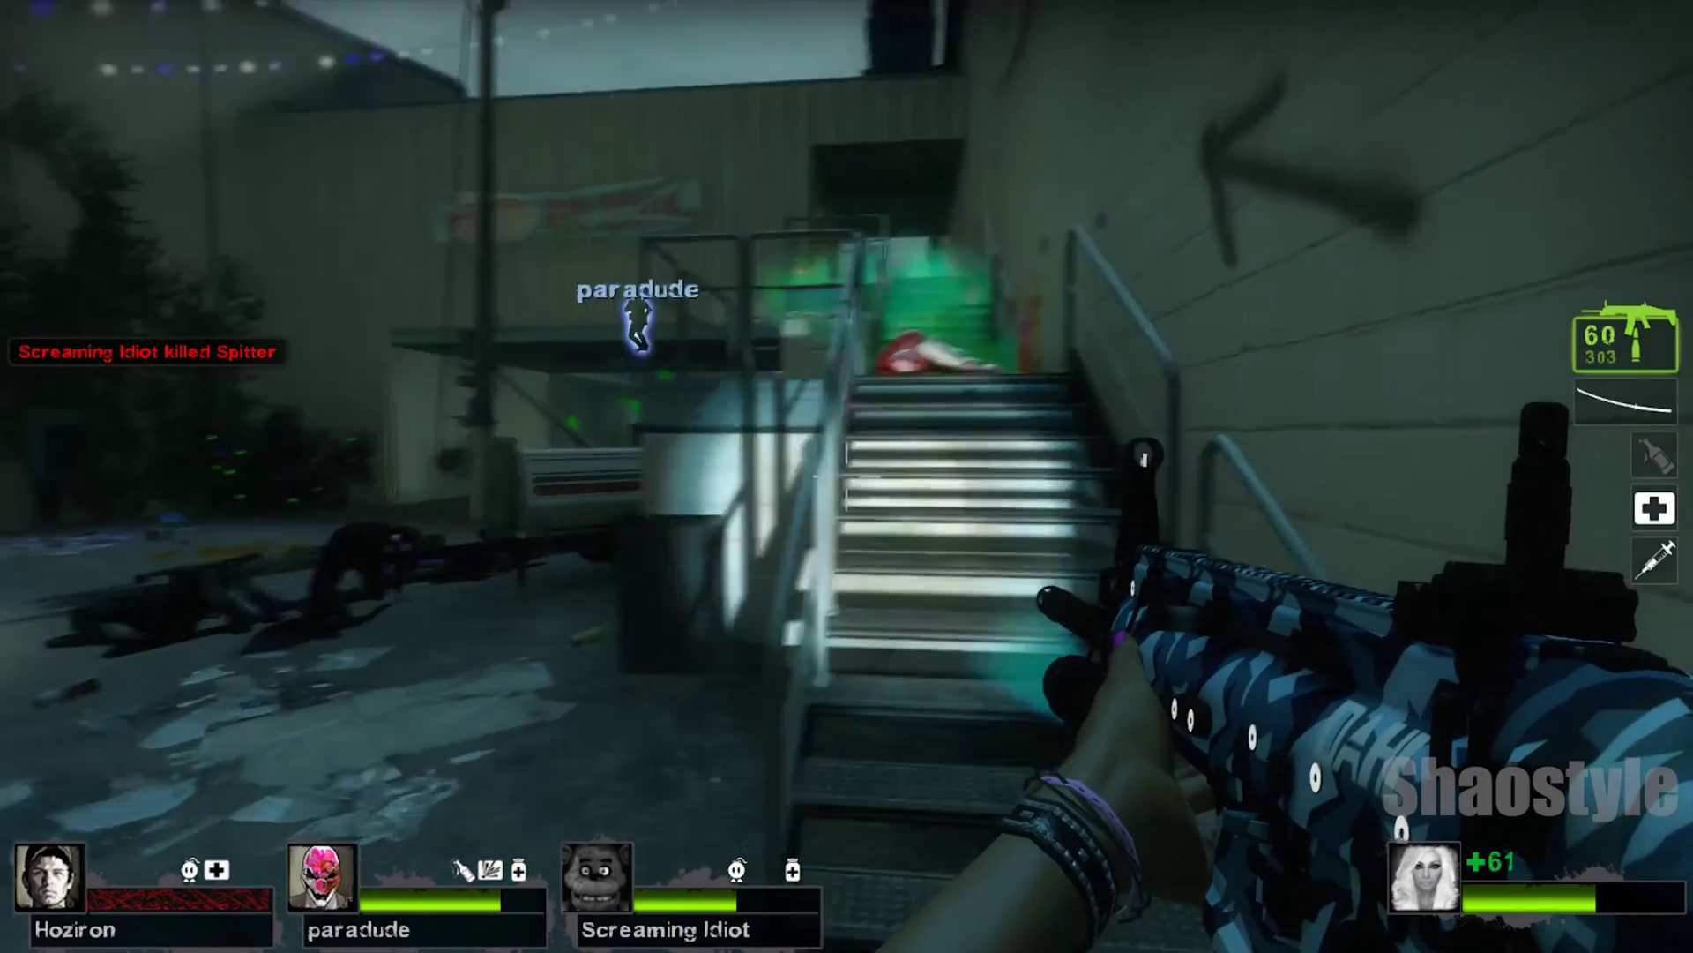
key("s")
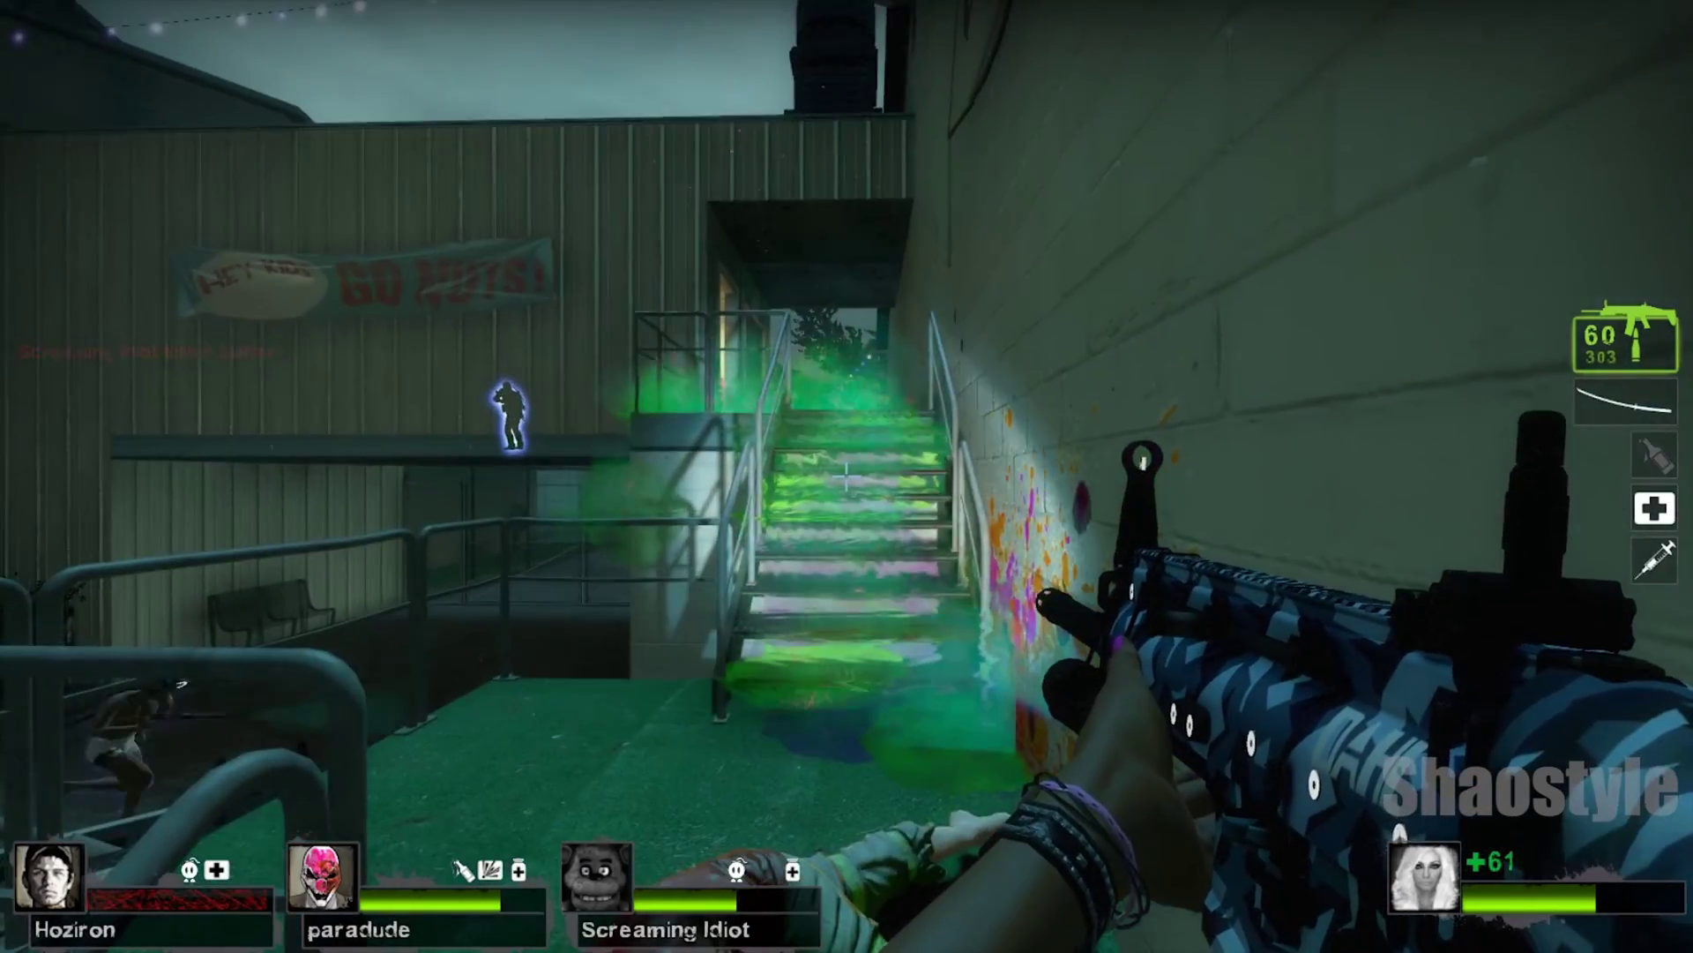
key("w")
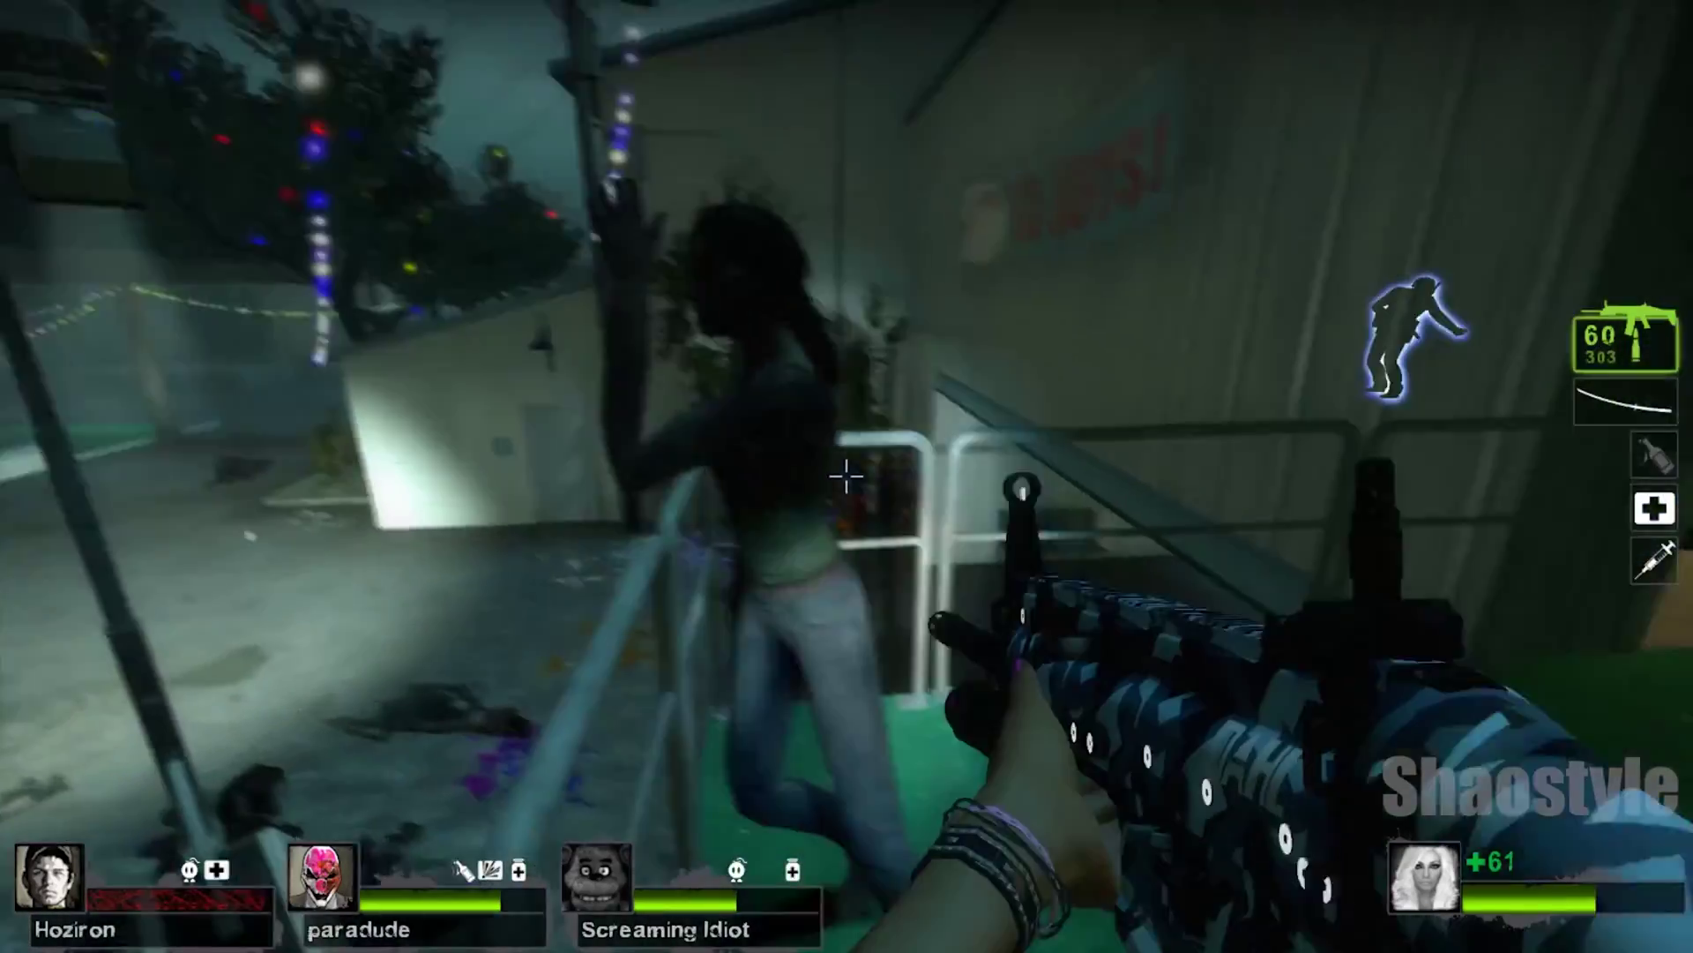
left_click(847, 476)
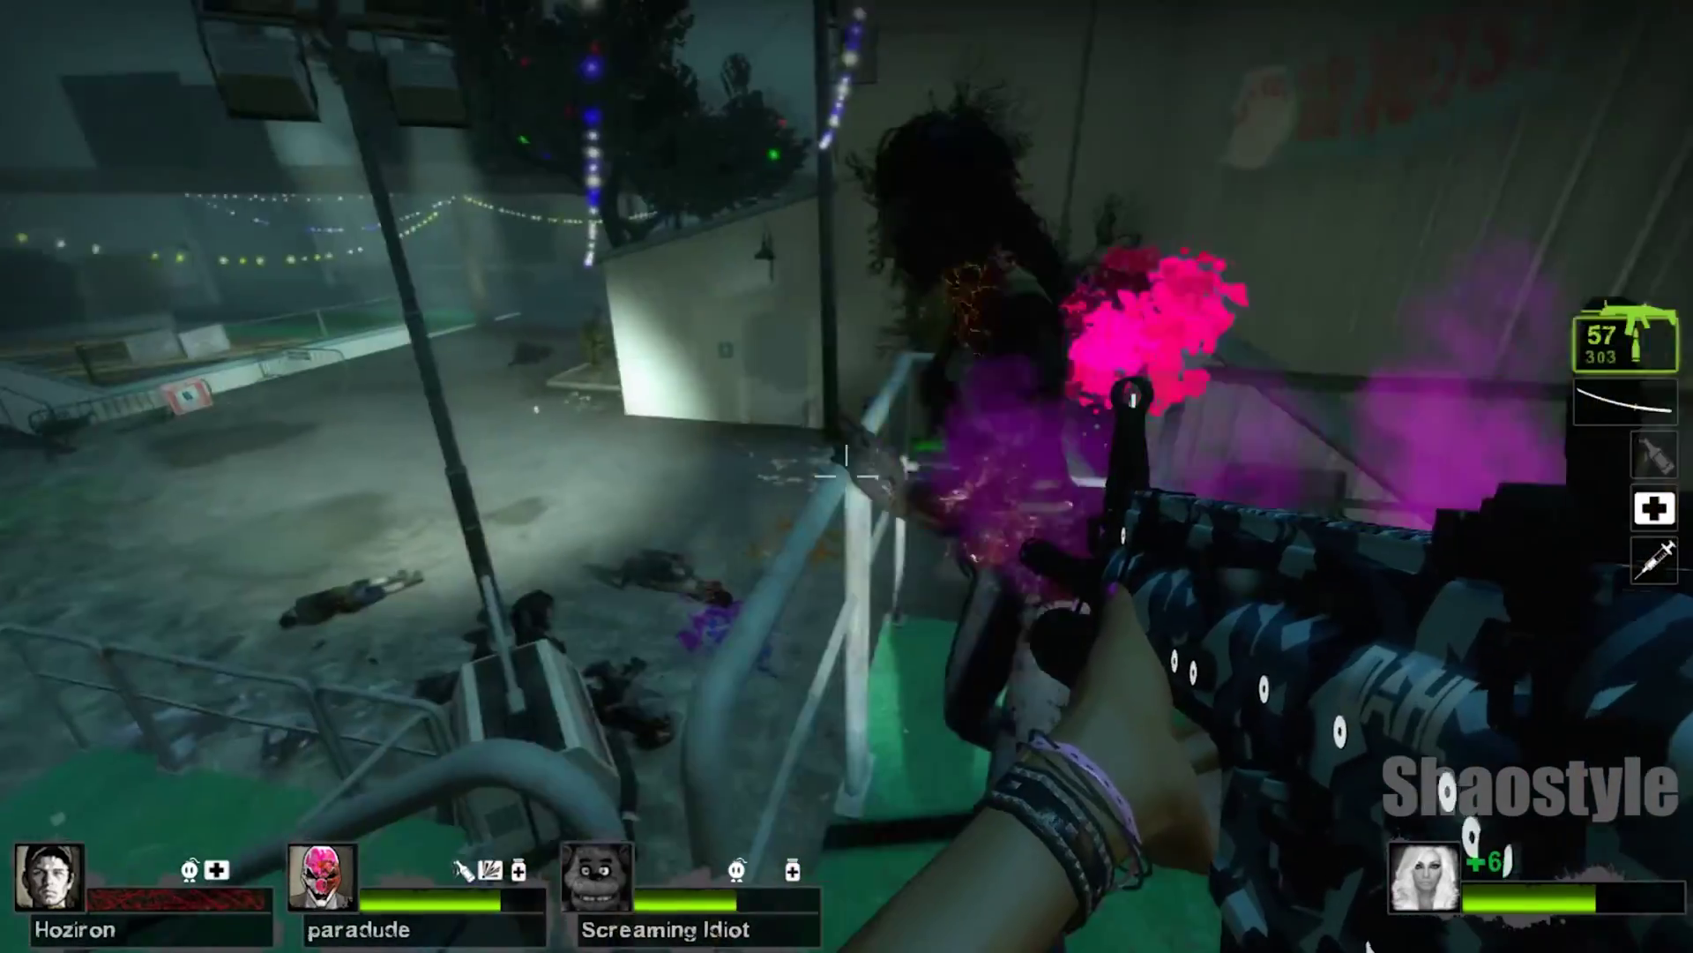
left_click(847, 476)
key("w")
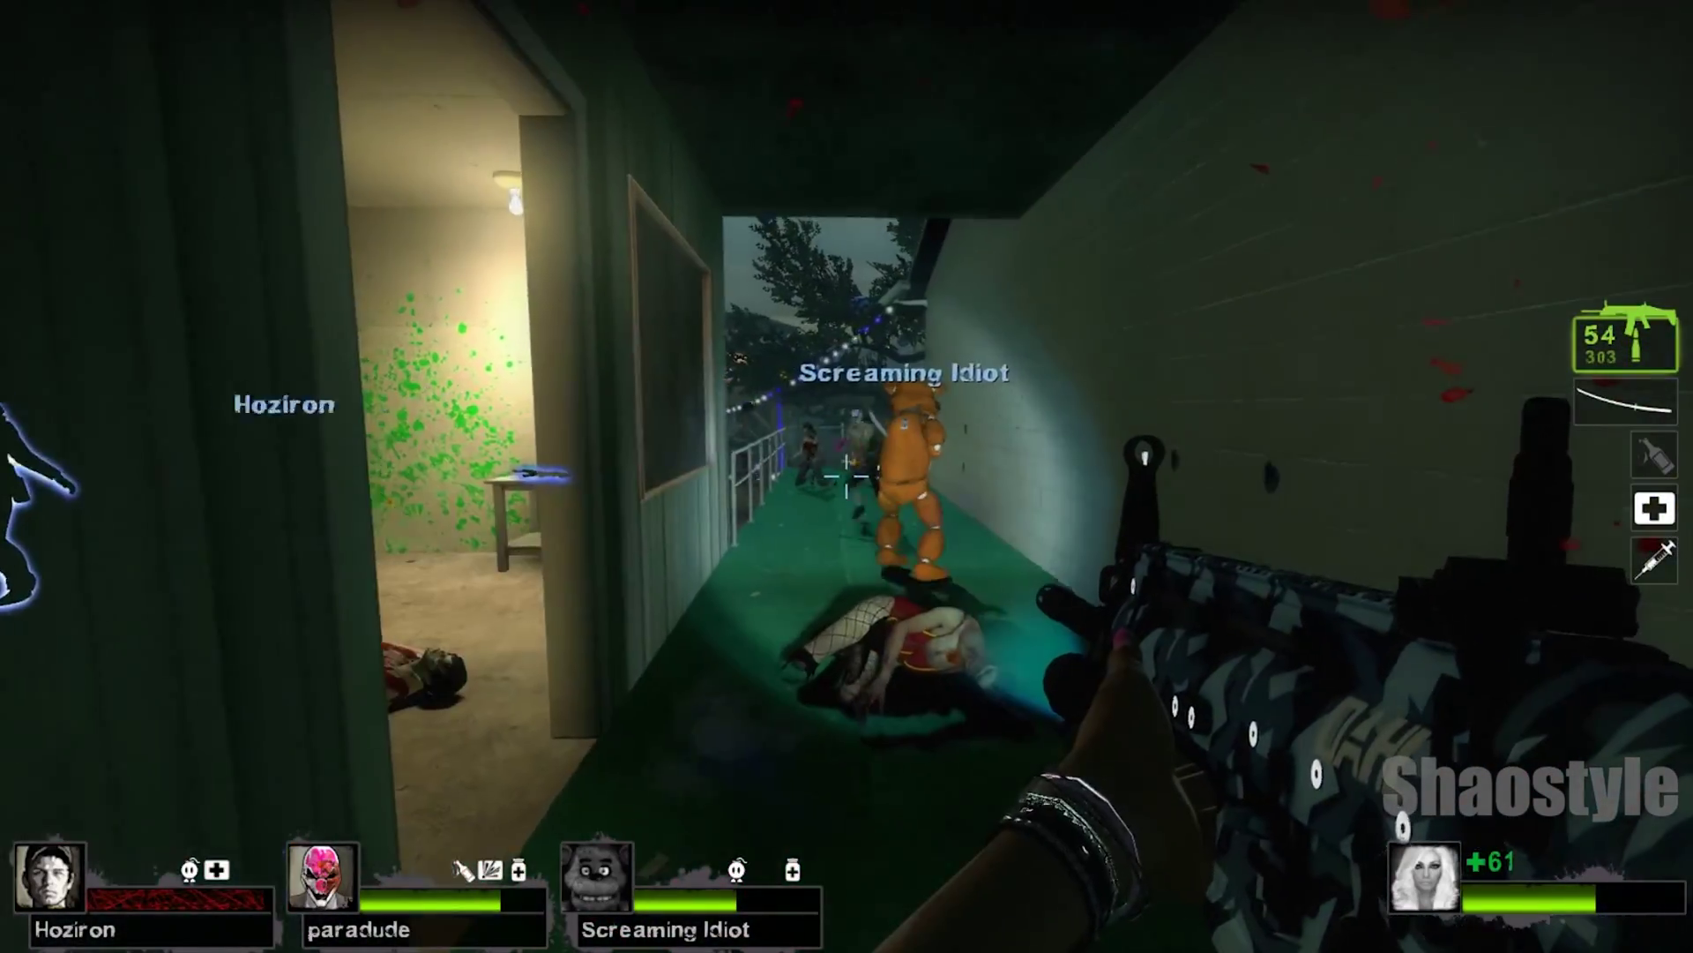
left_click(847, 476)
left_click(847, 476)
left_click(846, 476)
left_click(846, 476)
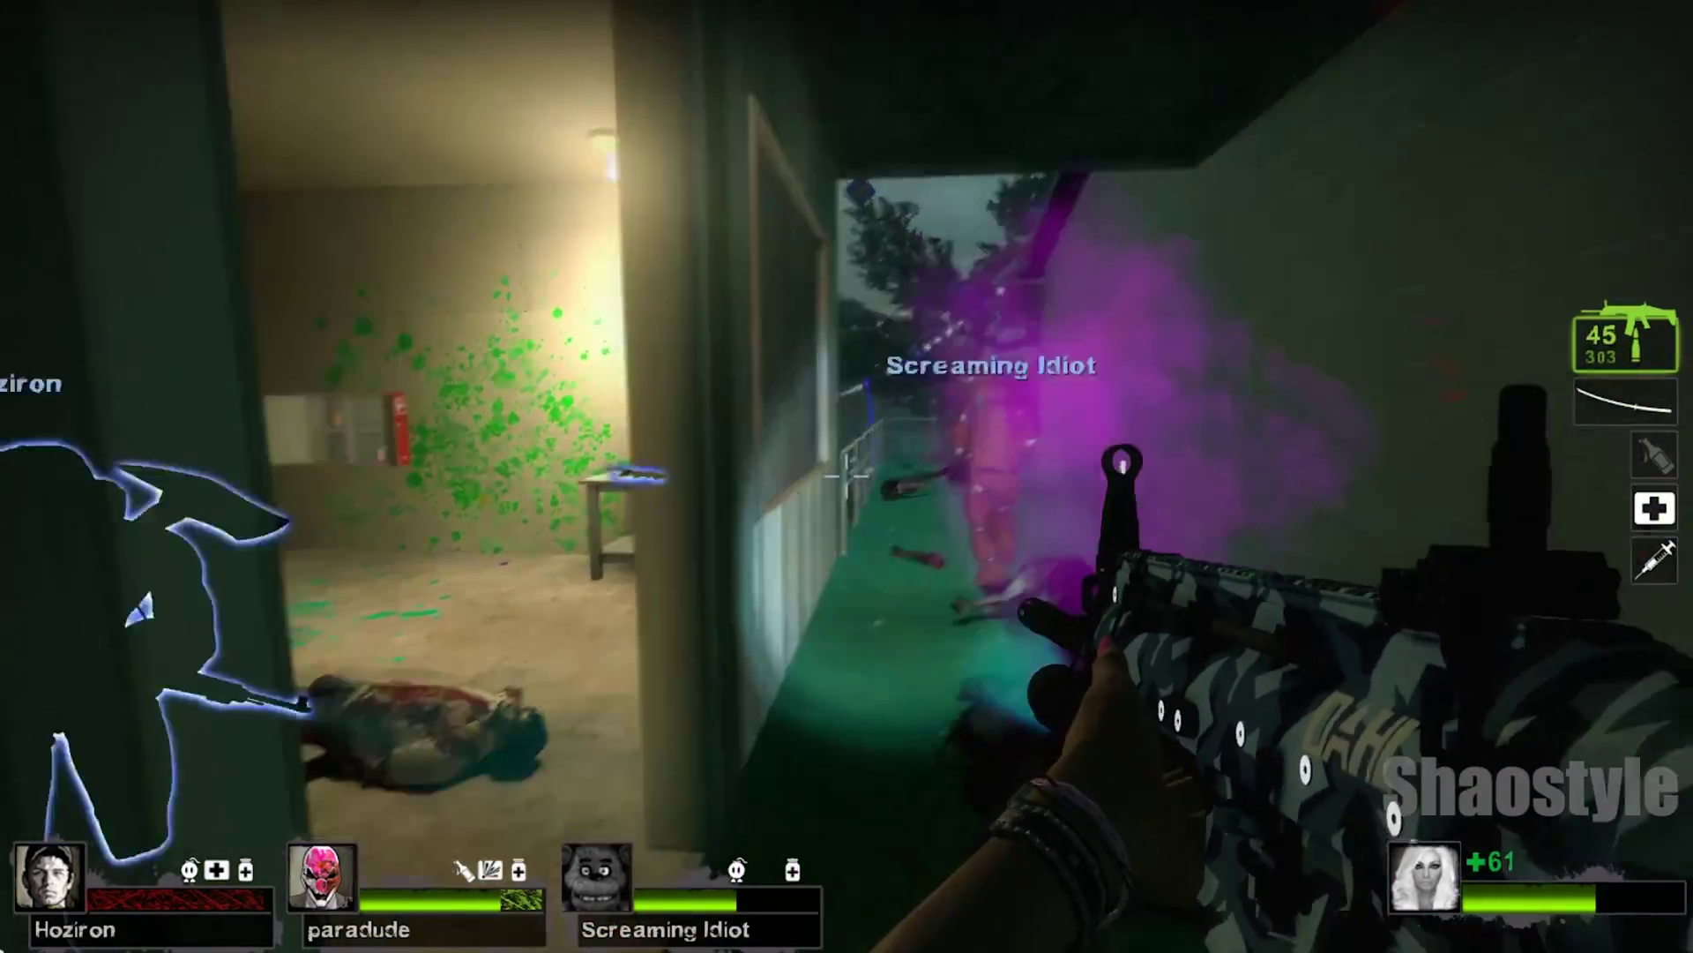
Enter the room and take the pills from the wall cabinet to restore health.
key("w")
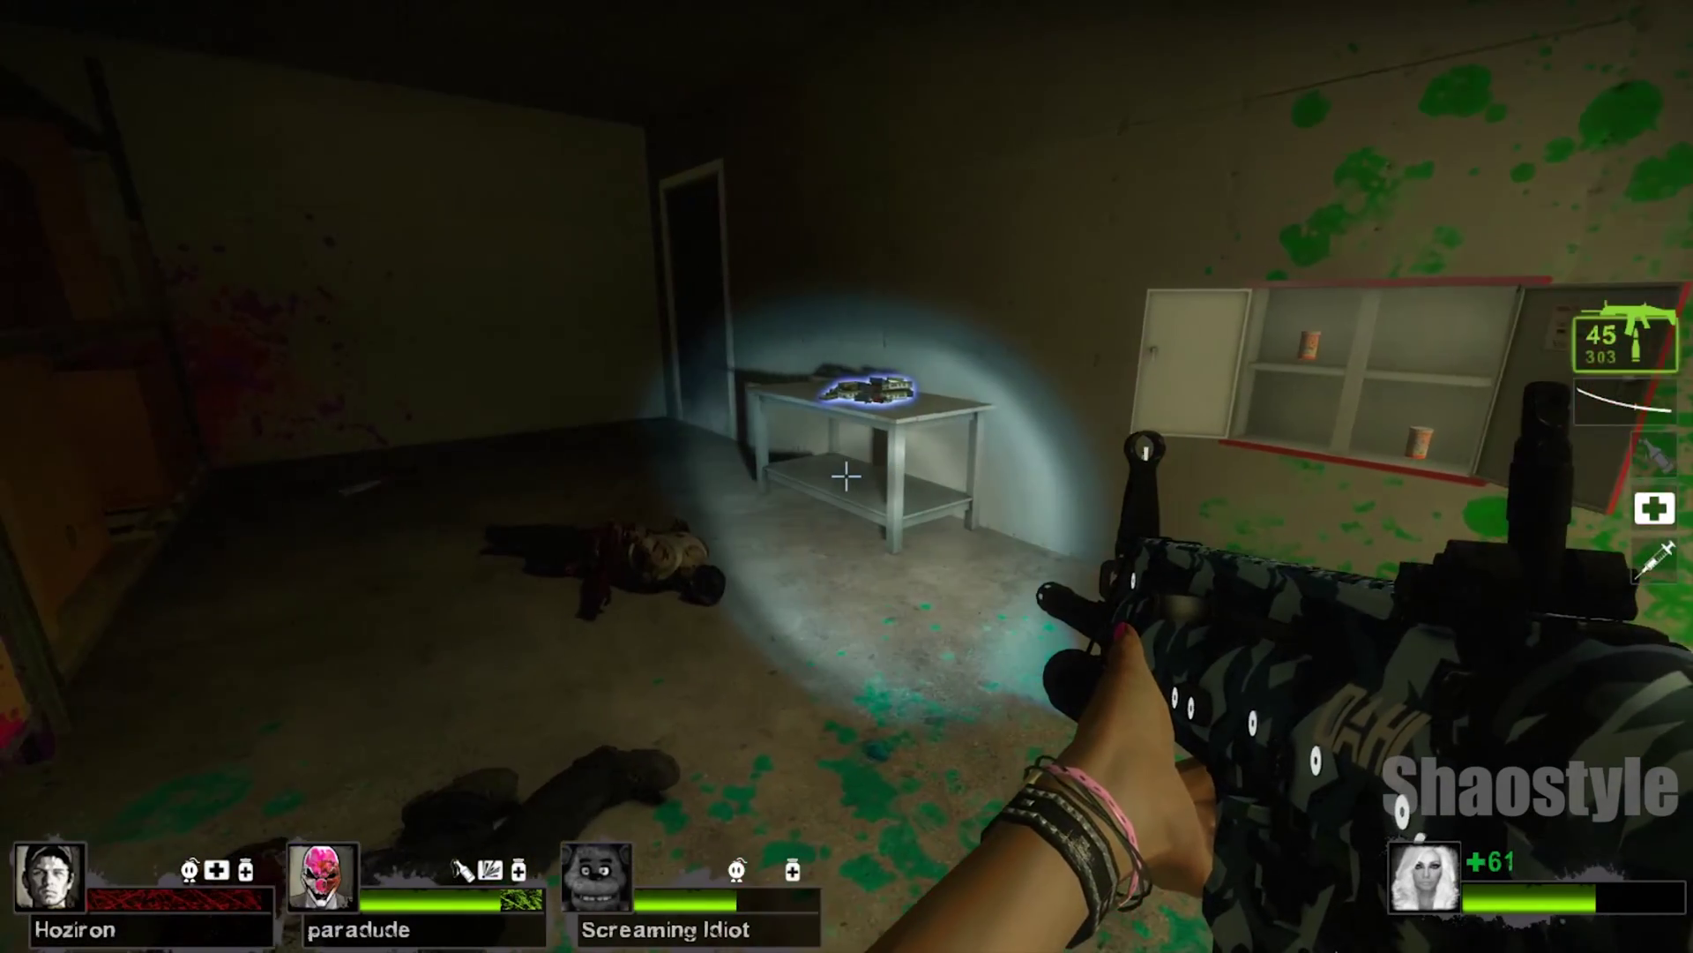
key("w")
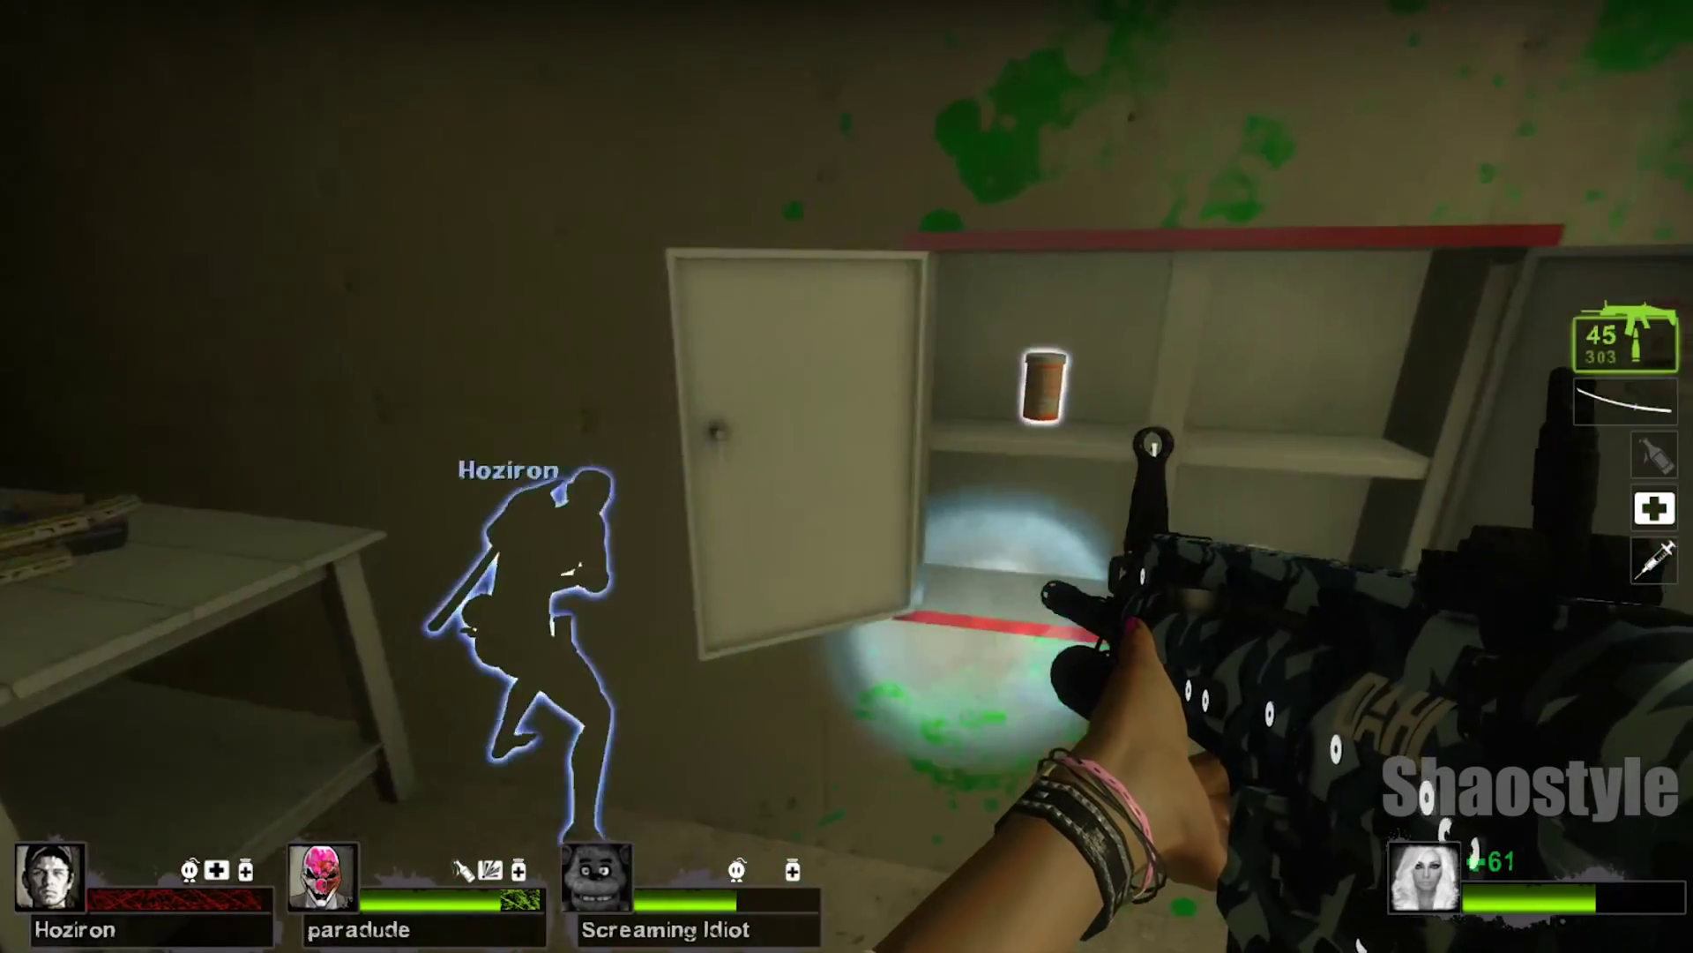
key("5")
left_click(847, 476)
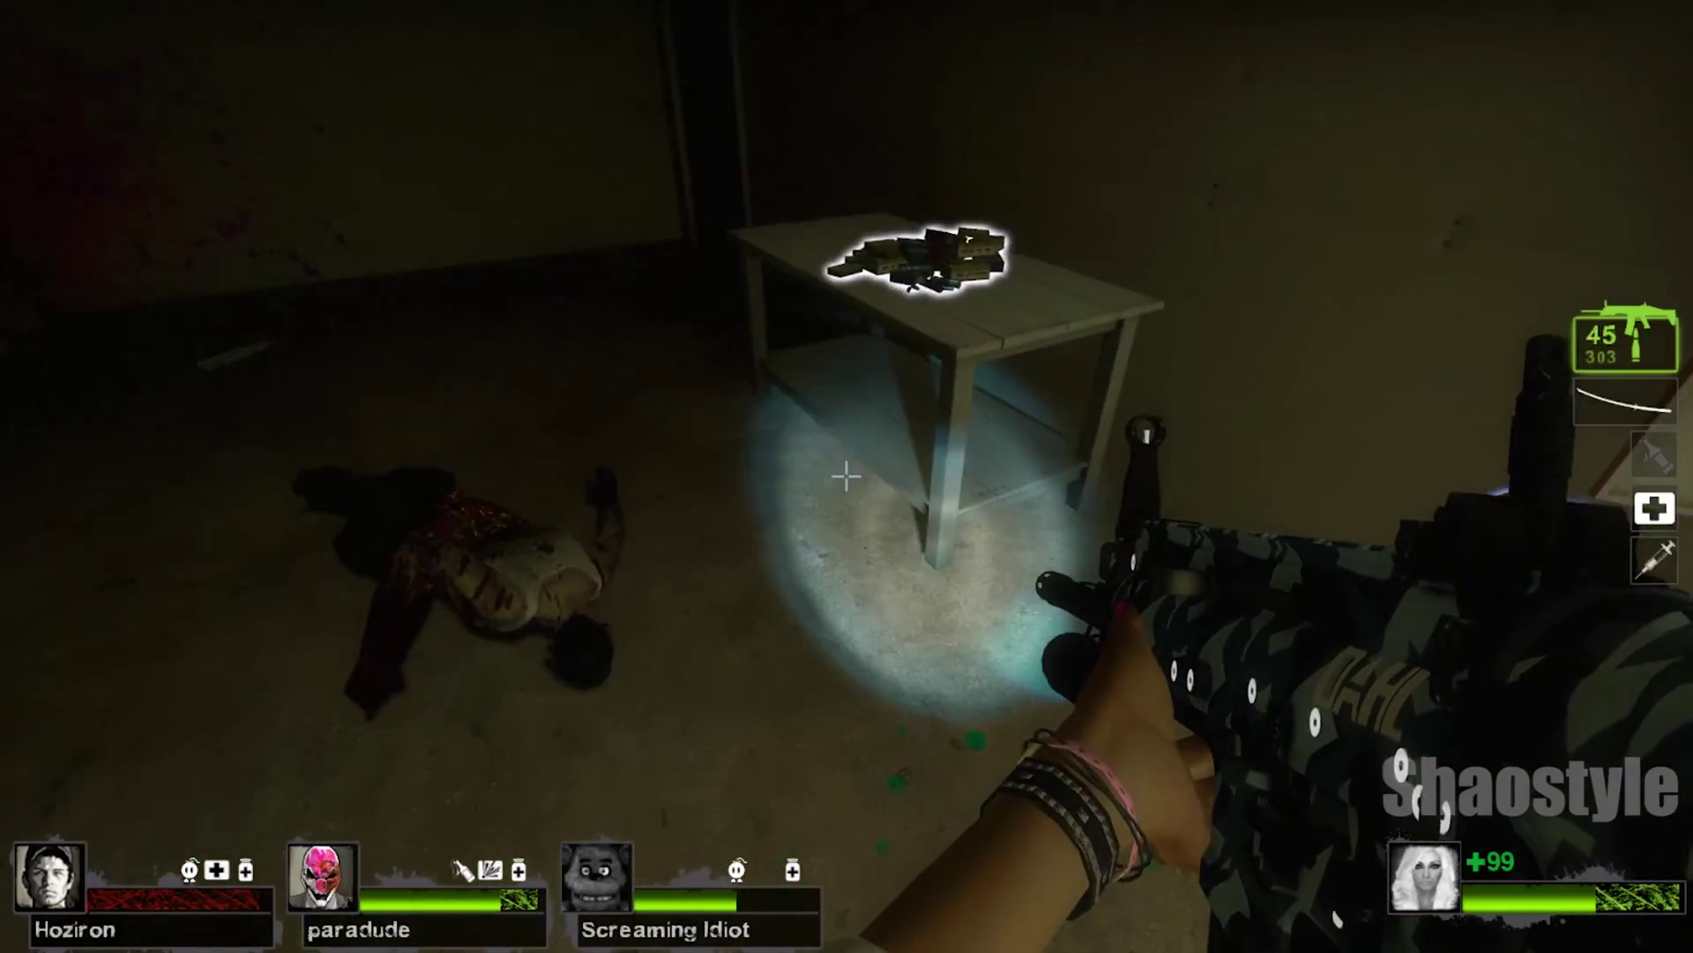
Walk back out along the balcony walkway toward the lit wall.
key("w")
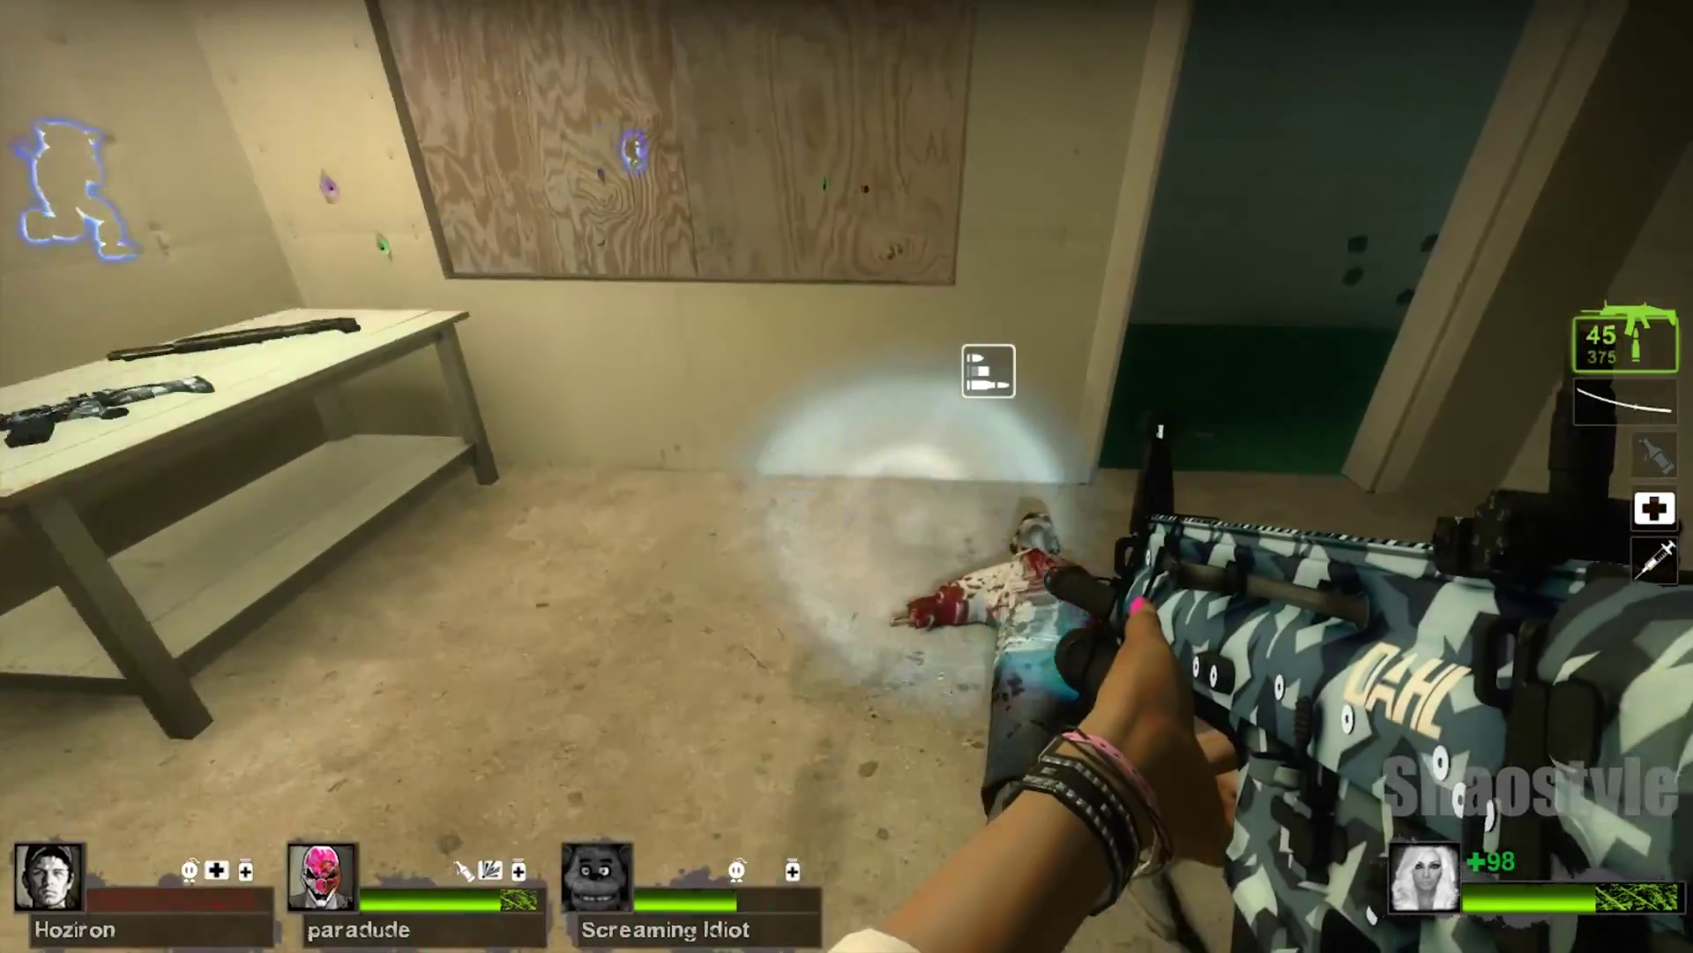
key("w")
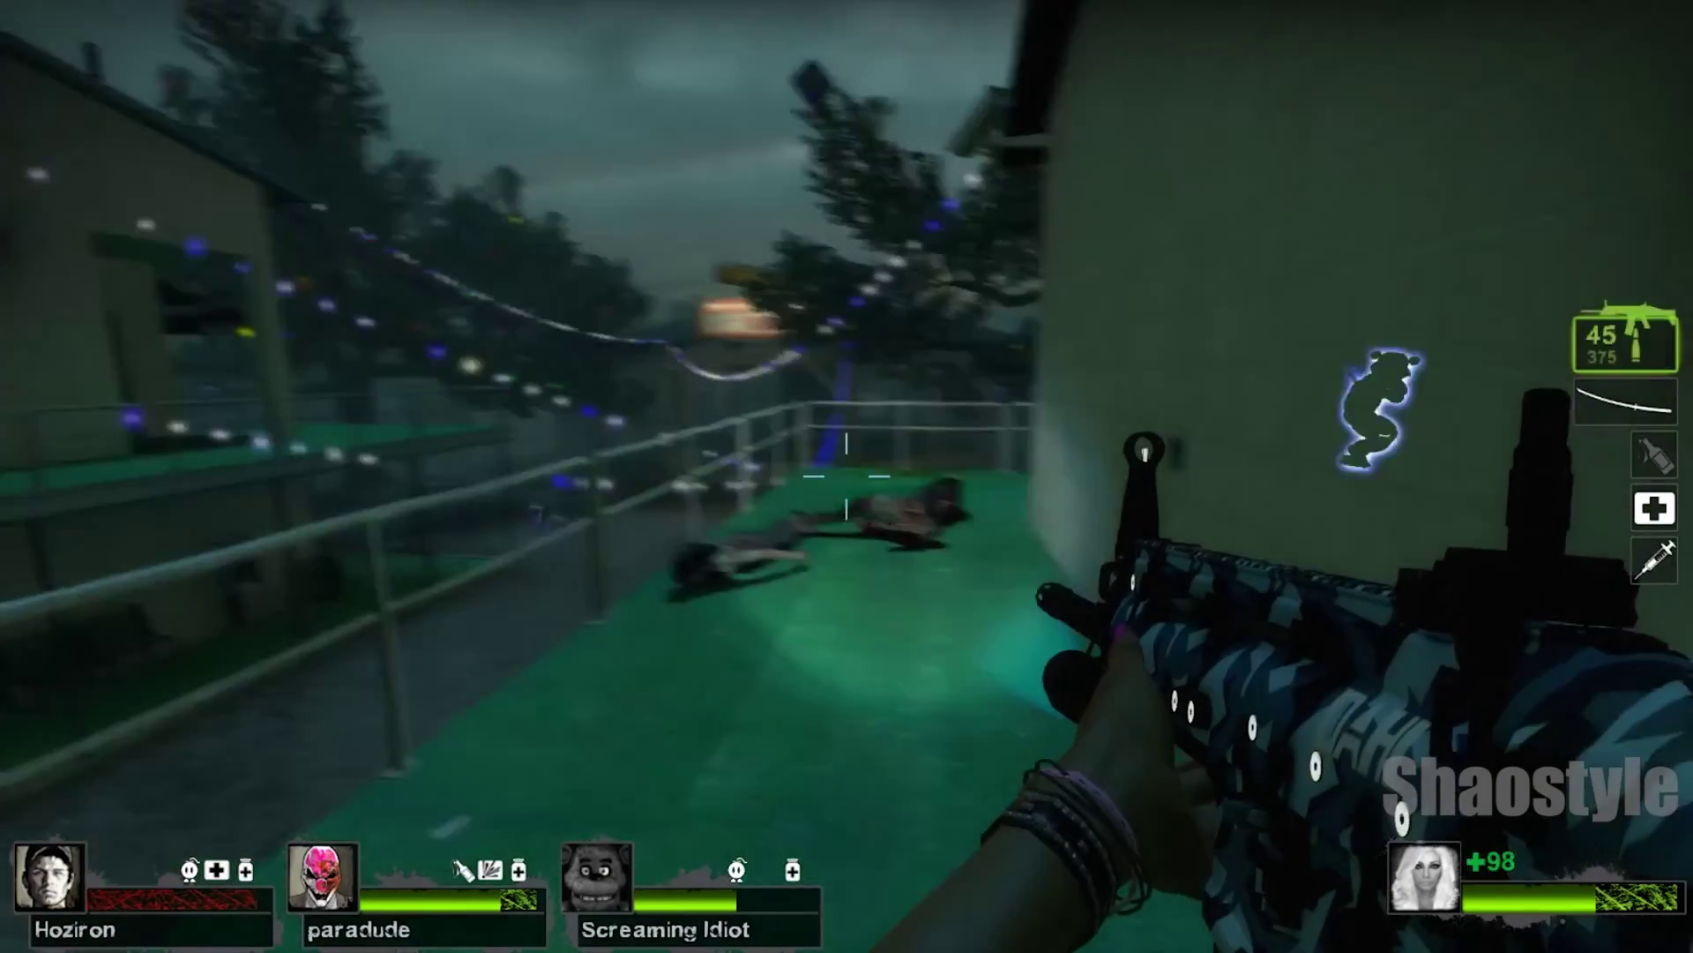
key("w")
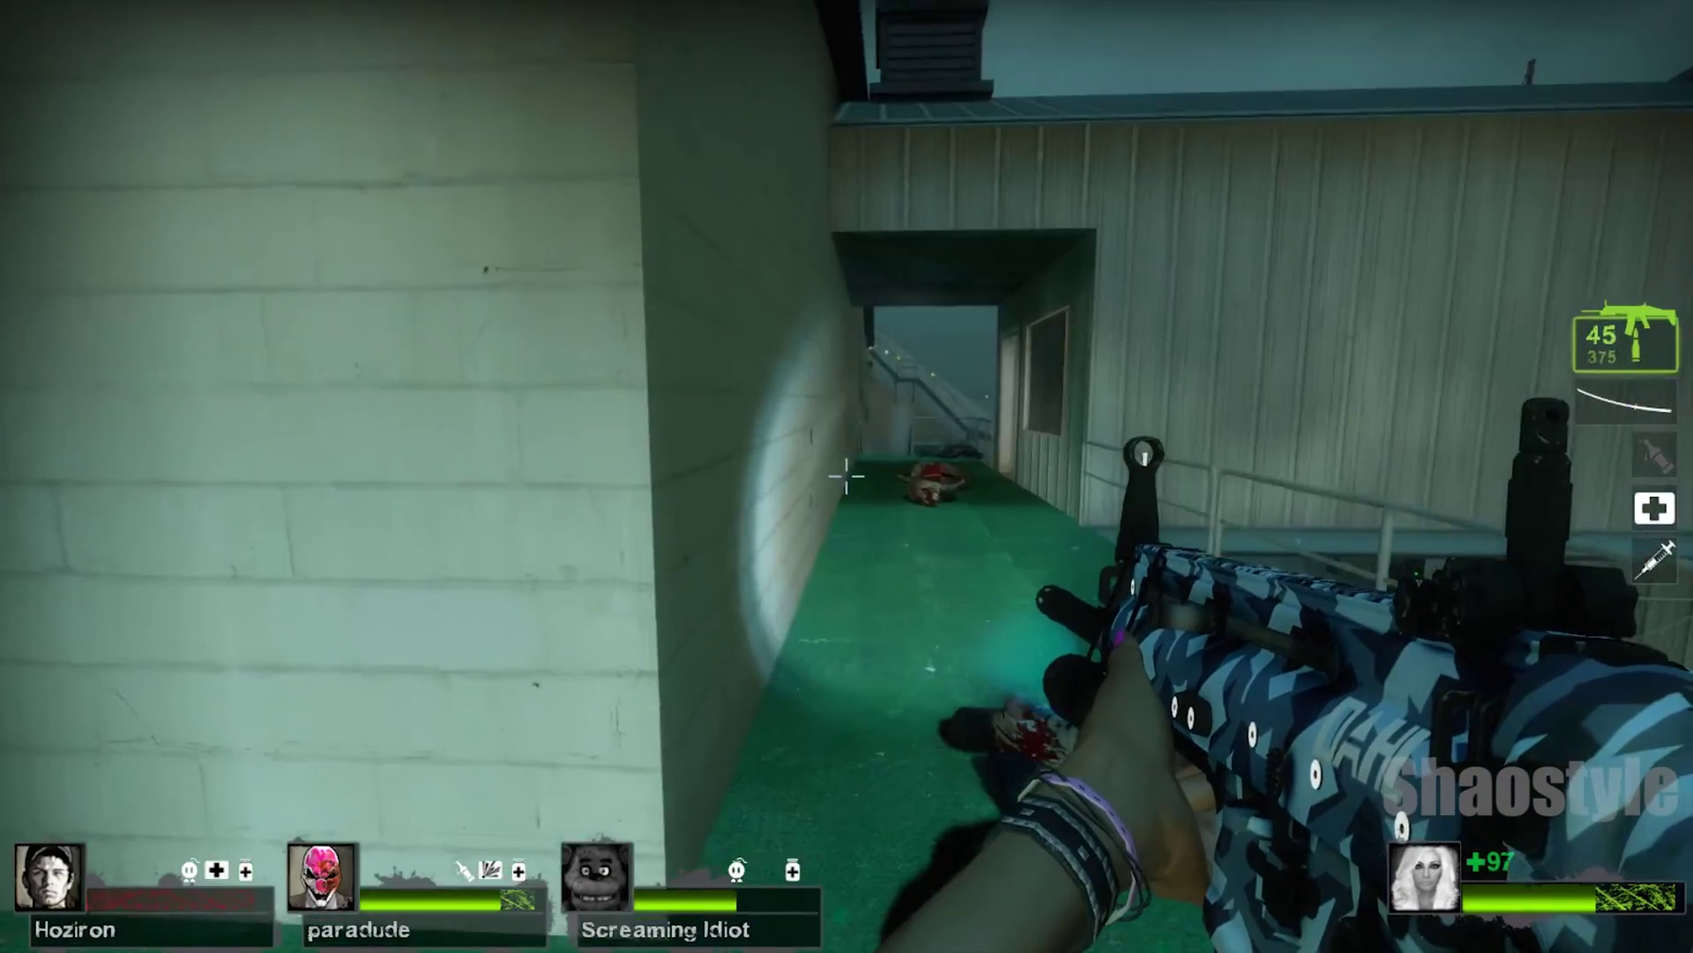
key("w")
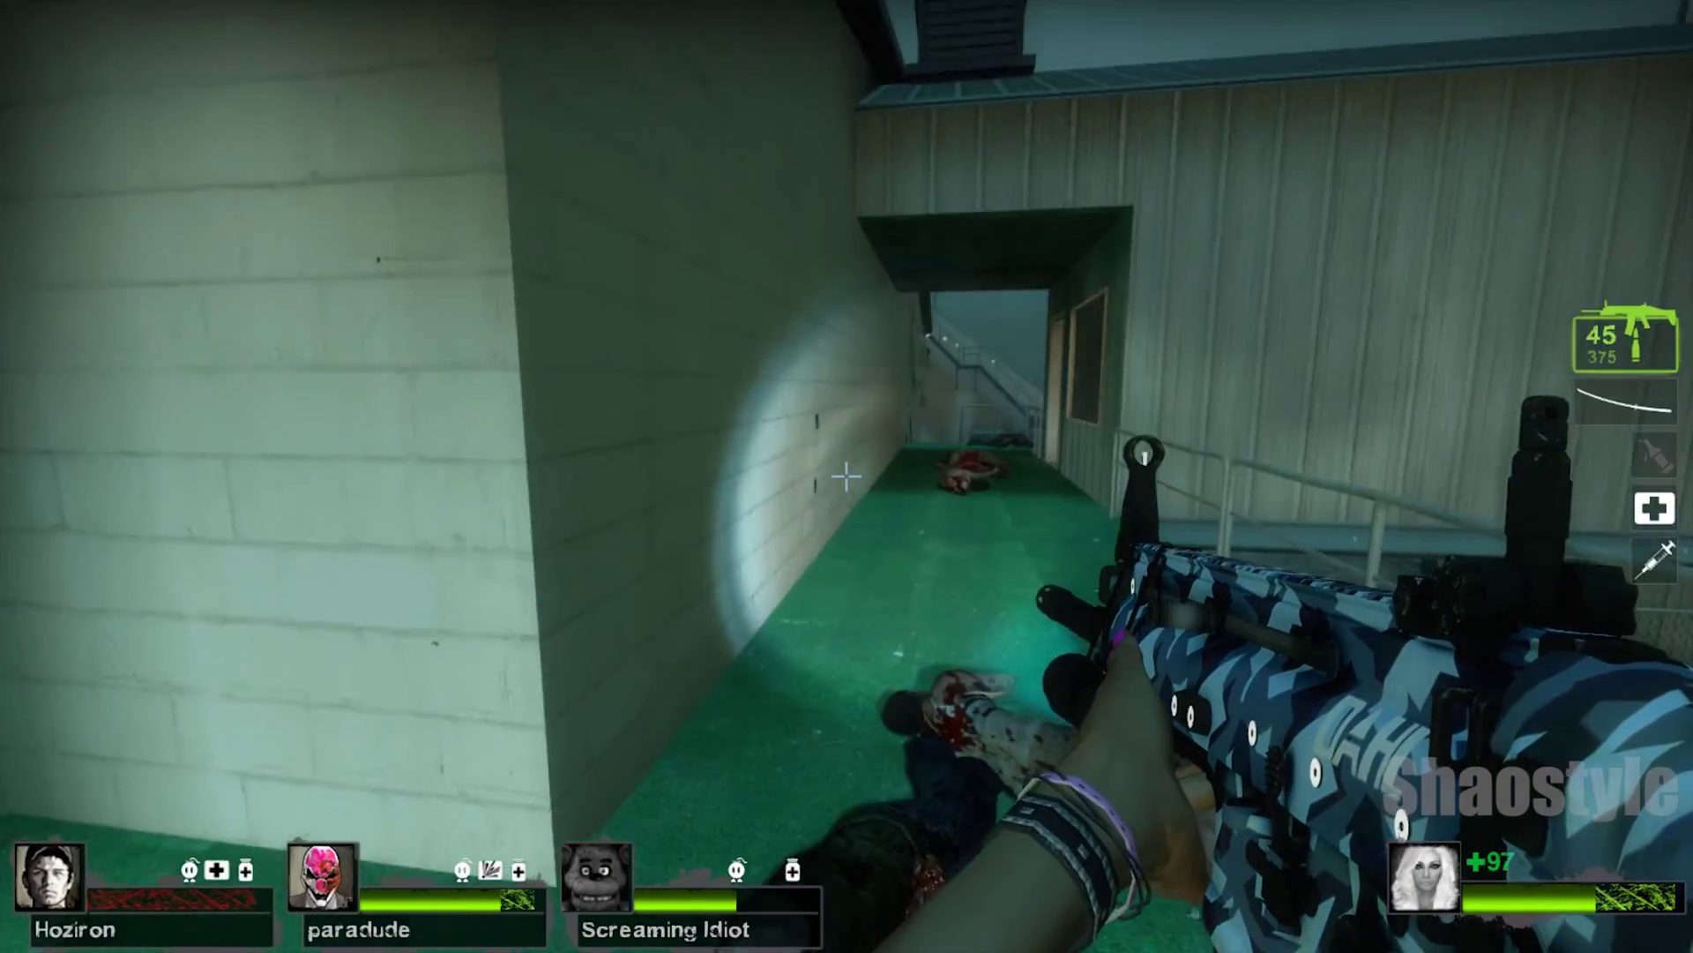
key("w")
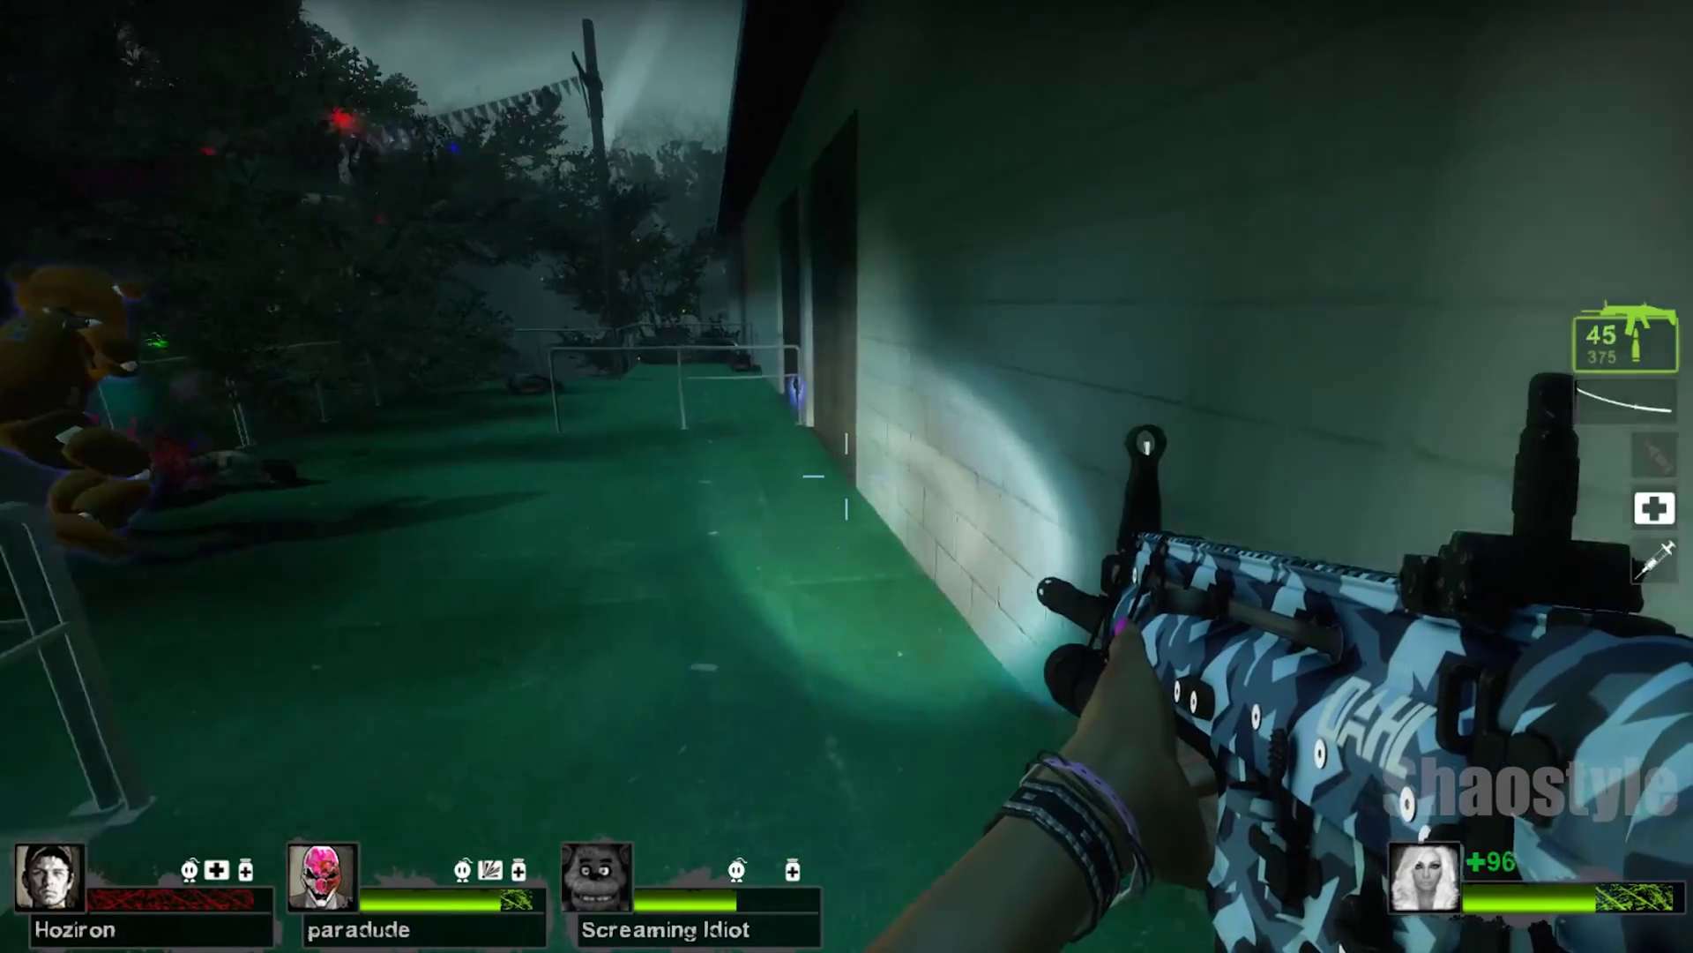
key("w")
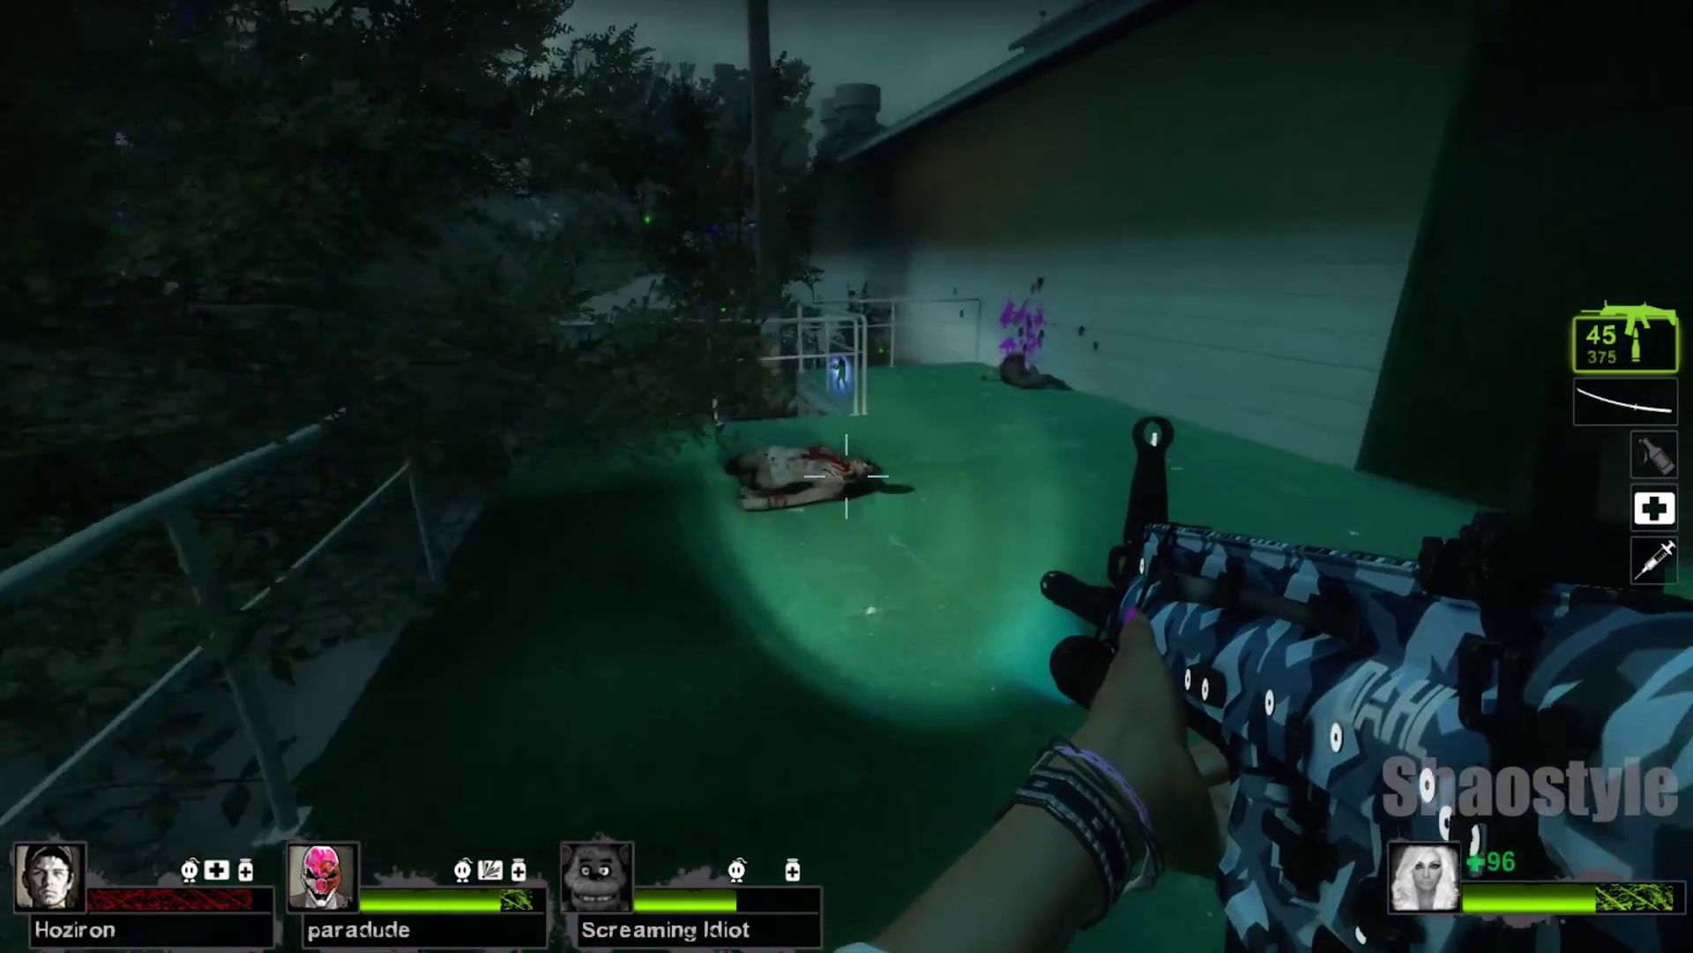
key("w")
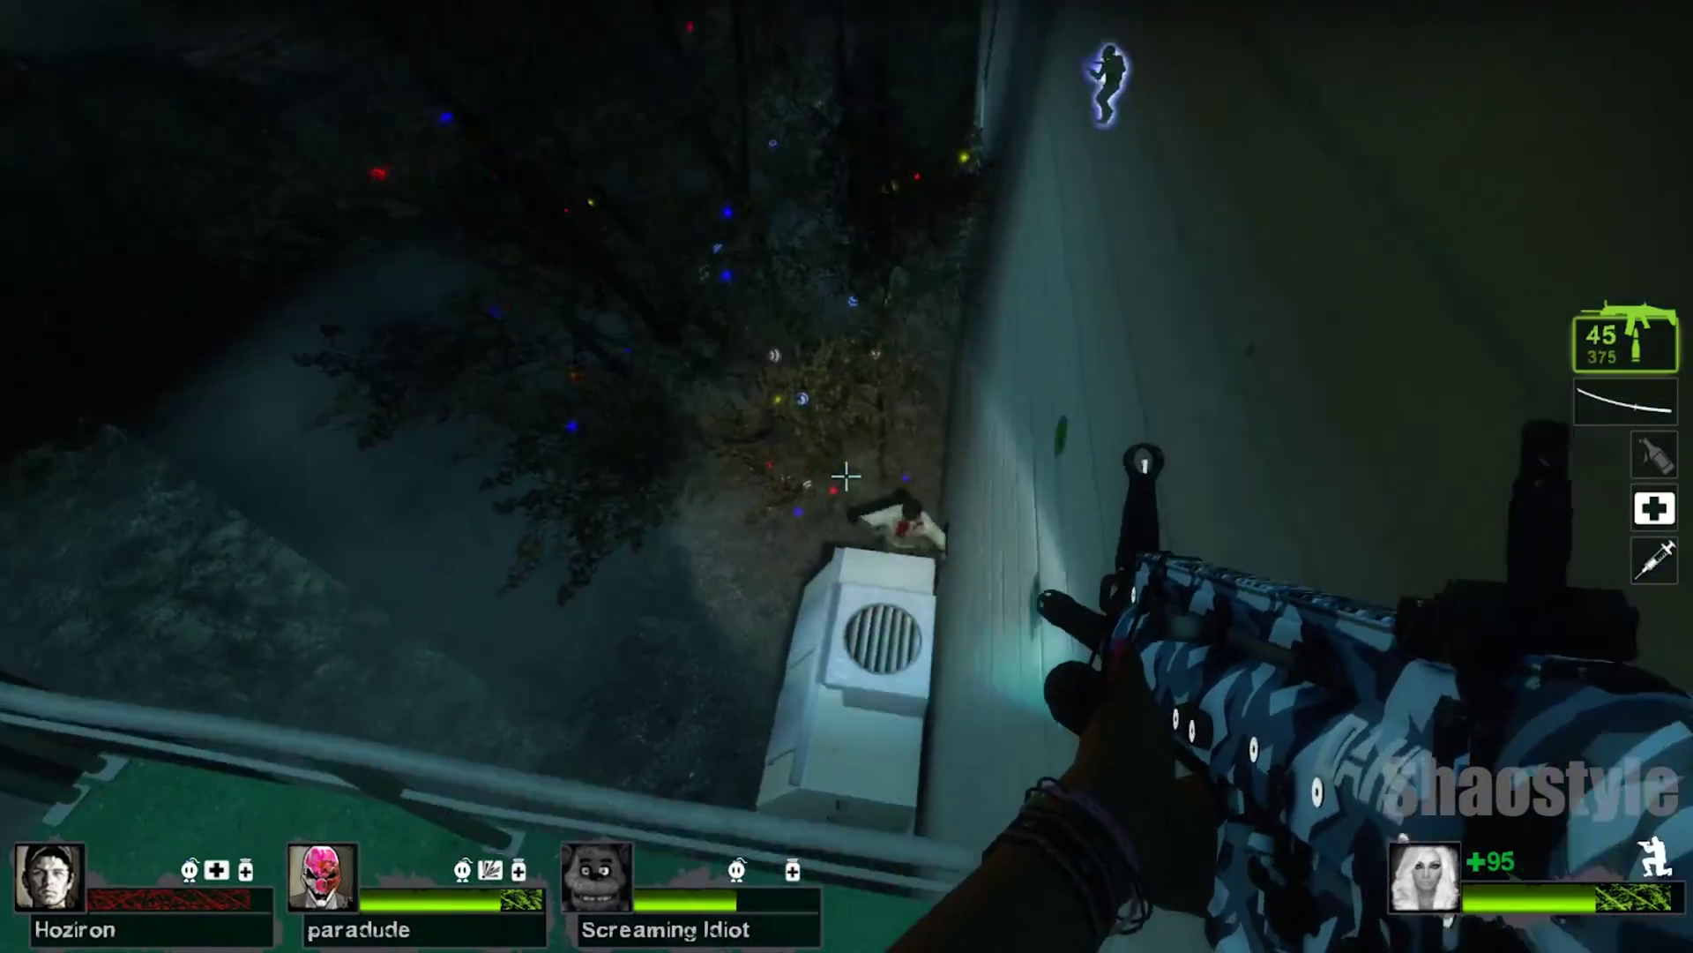
Crouch at the railing and shoot the zombies by the air-conditioner until the magazine empties.
left_click(847, 476)
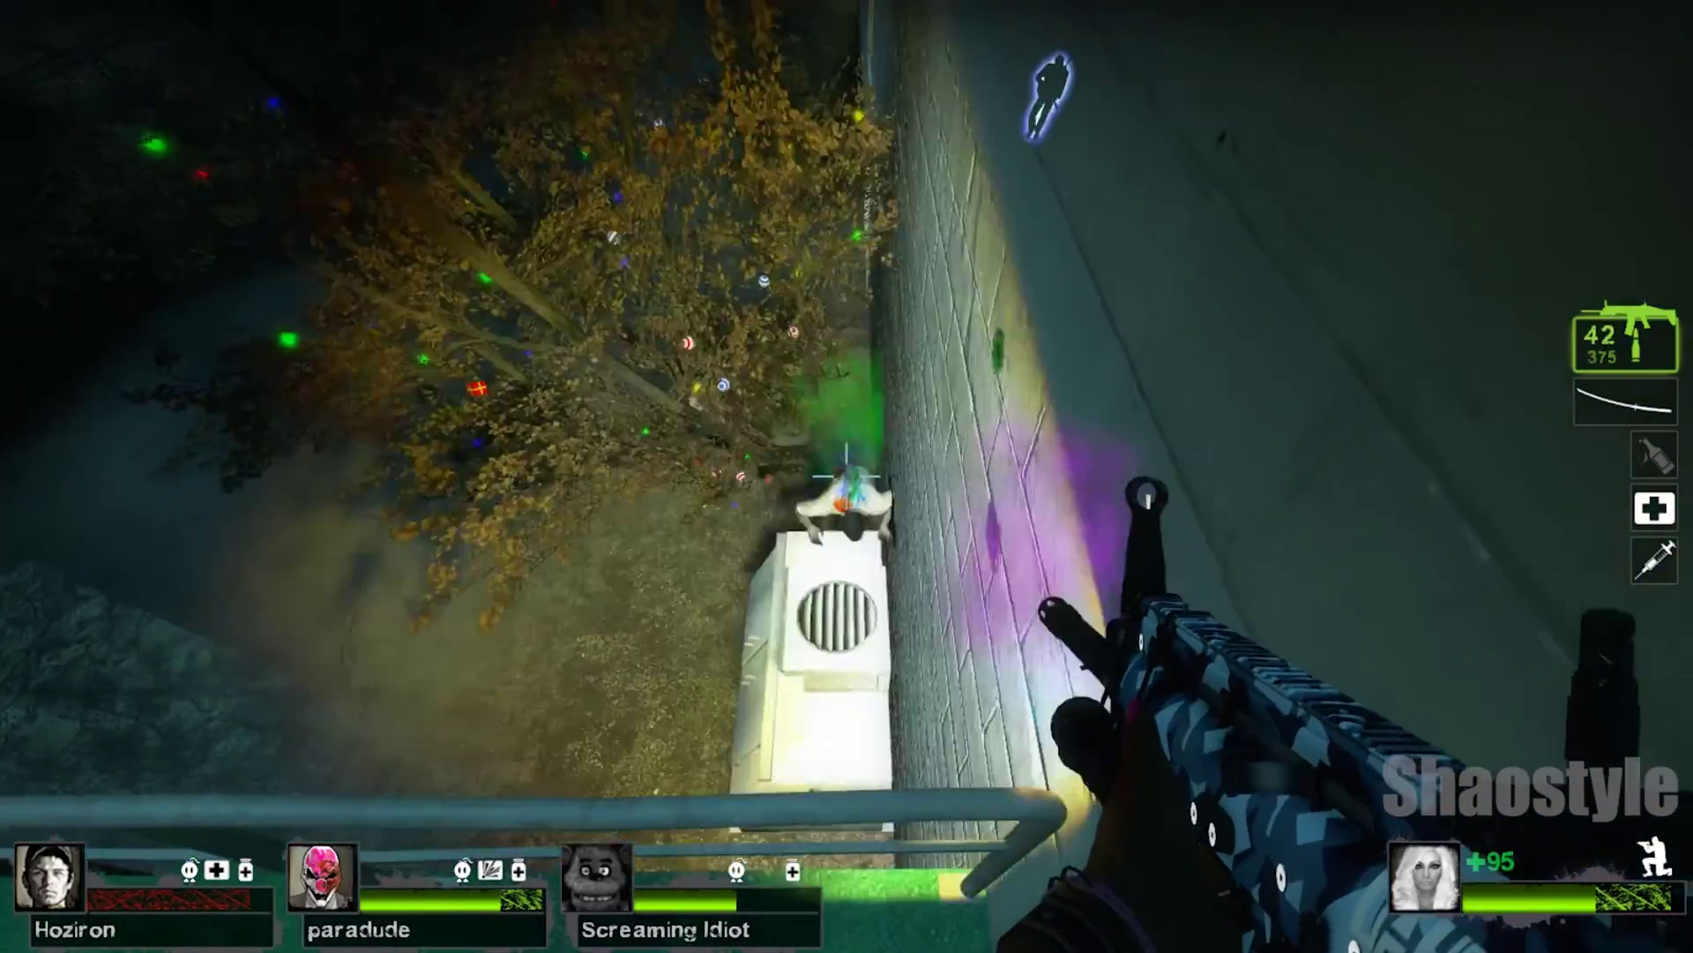
left_click(847, 476)
key("ctrl")
left_click(847, 476)
left_click(847, 476)
left_click(846, 476)
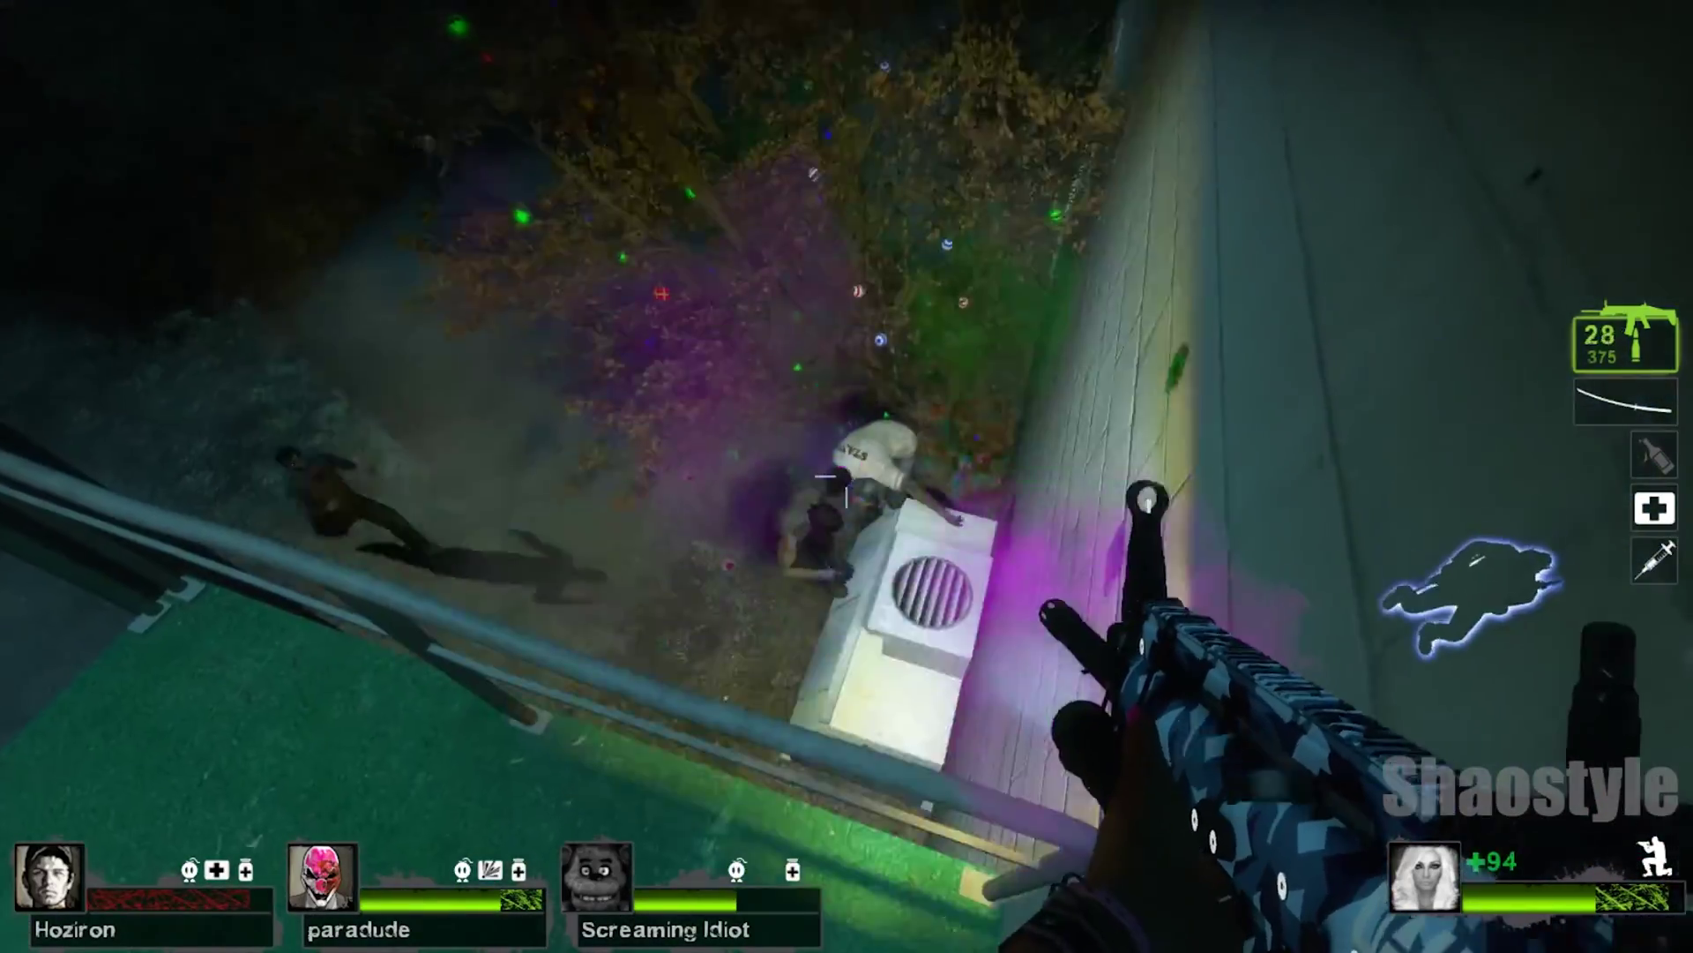
left_click(847, 476)
left_click(847, 476)
left_click(846, 476)
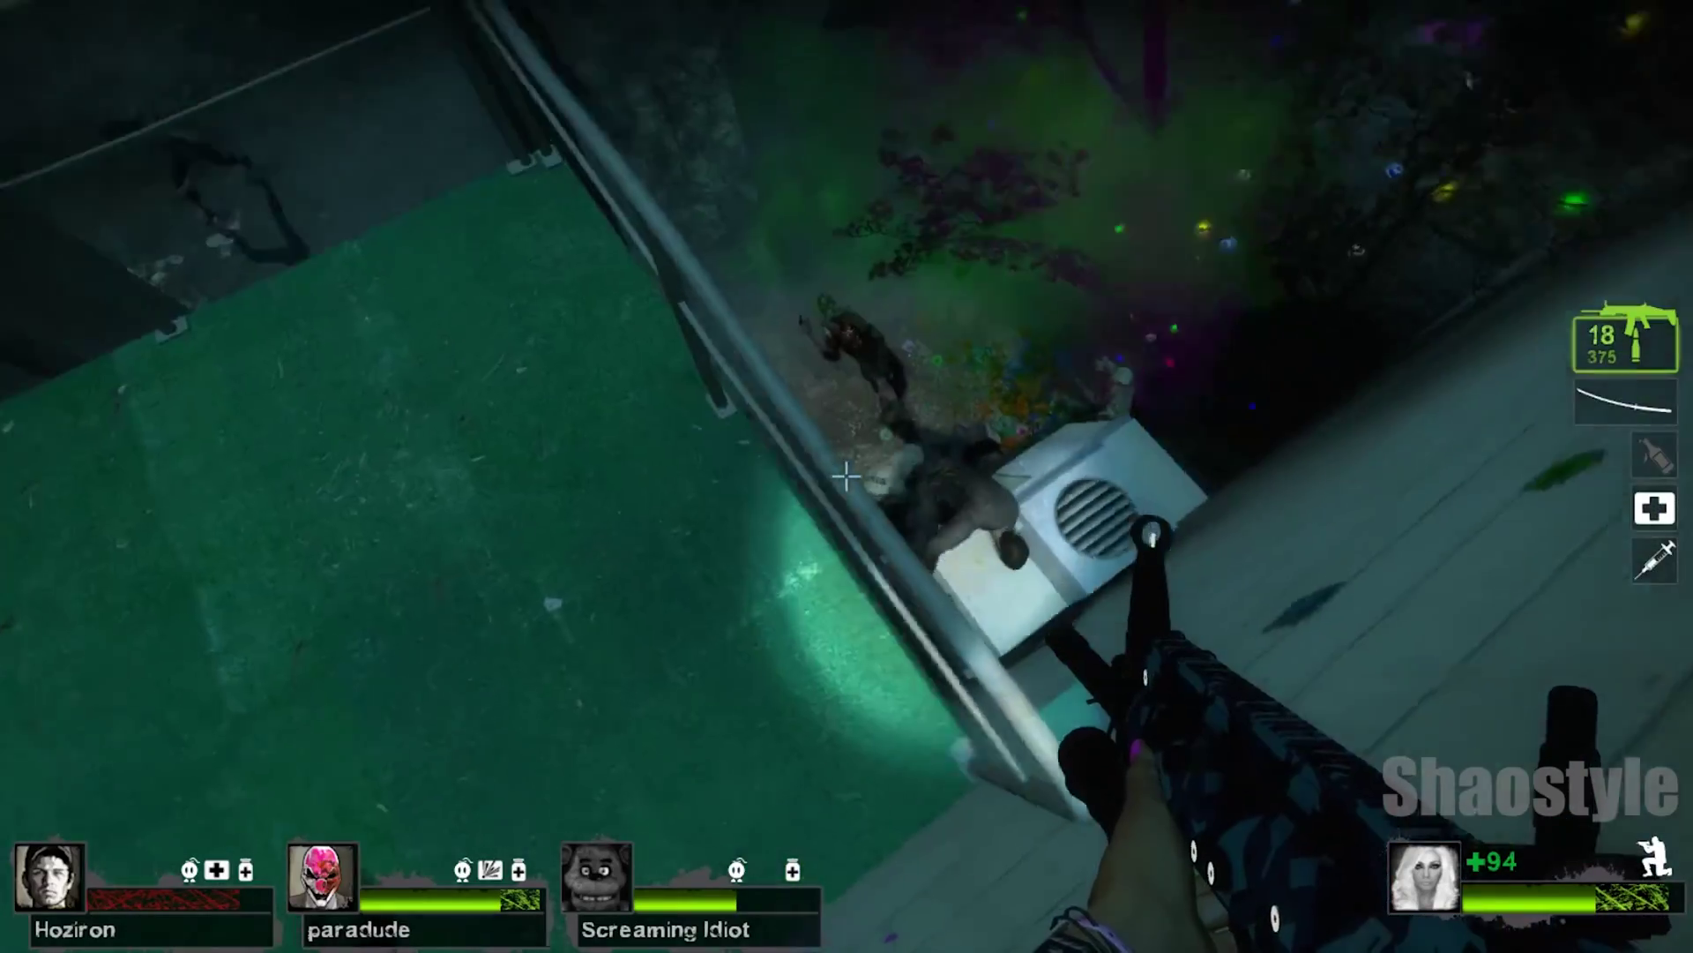
left_click(847, 477)
left_click(846, 476)
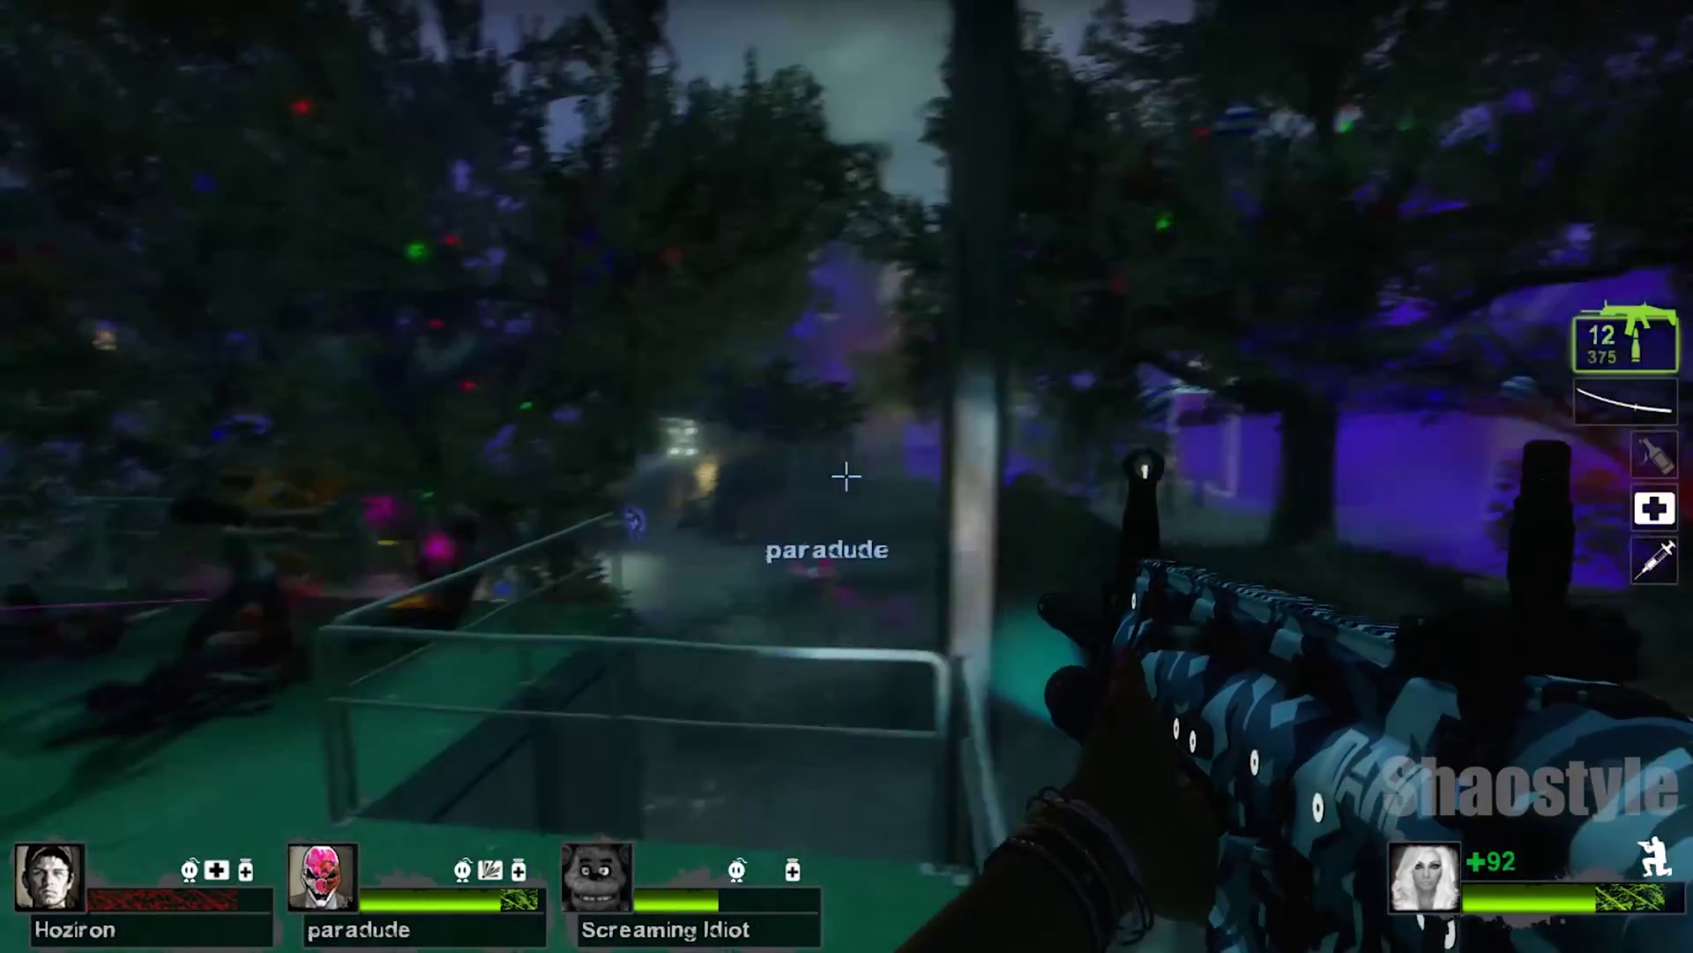
left_click(847, 477)
left_click(847, 477)
left_click(847, 476)
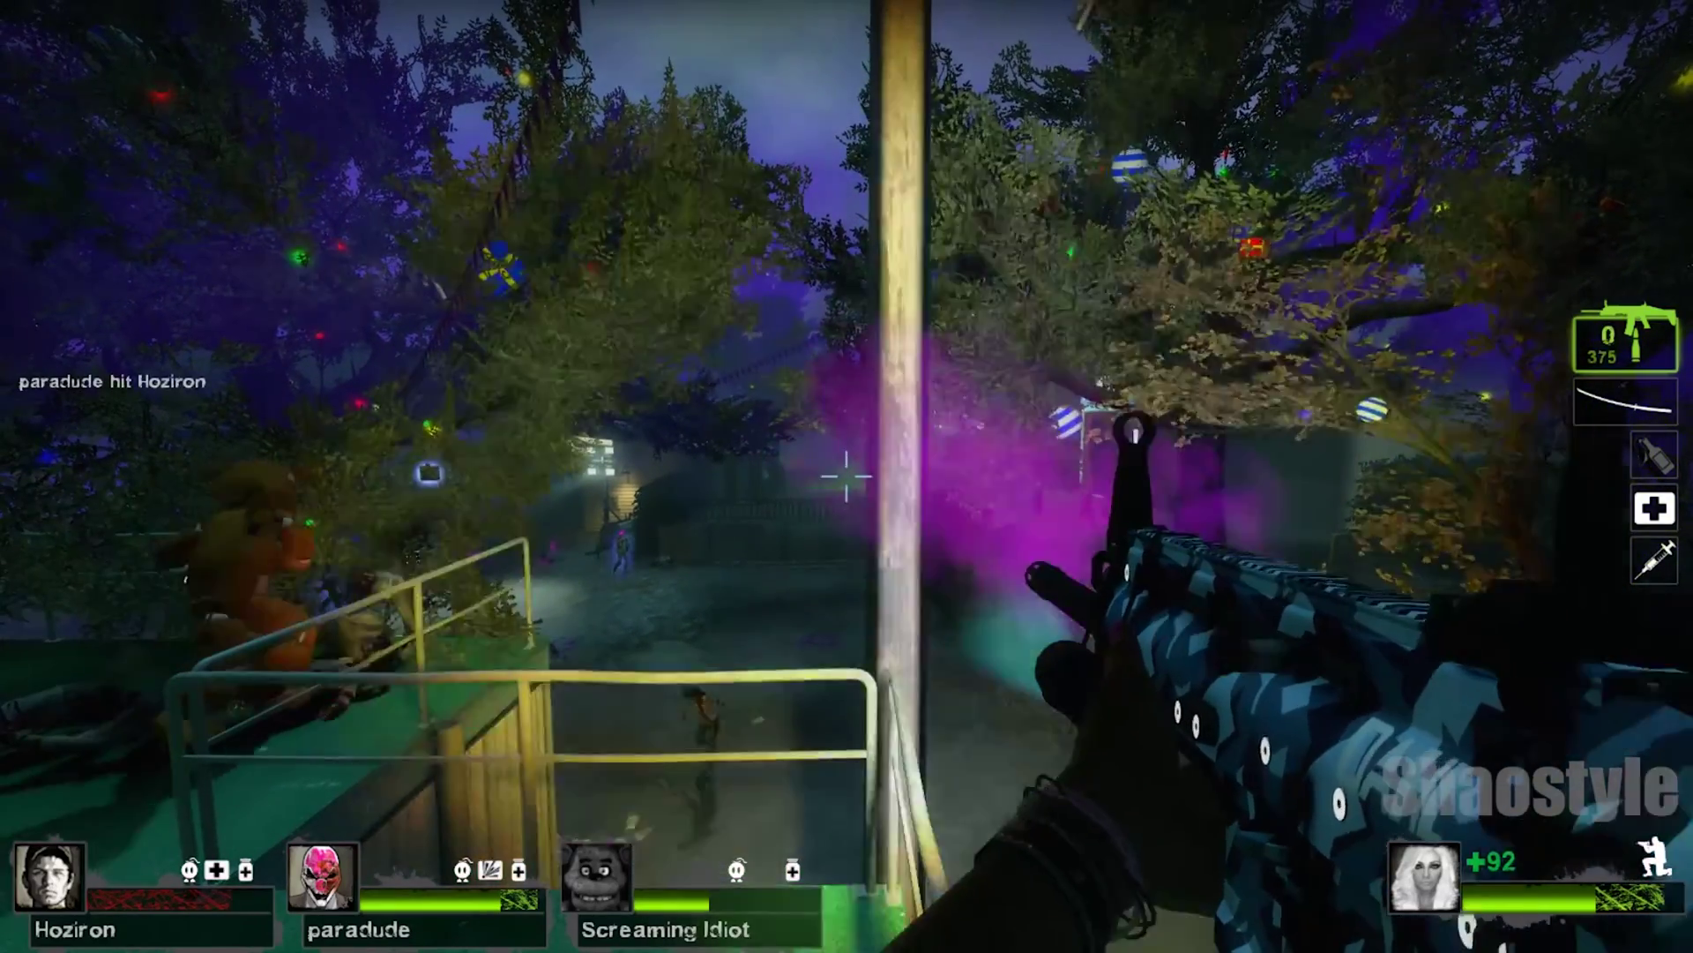
left_click(846, 476)
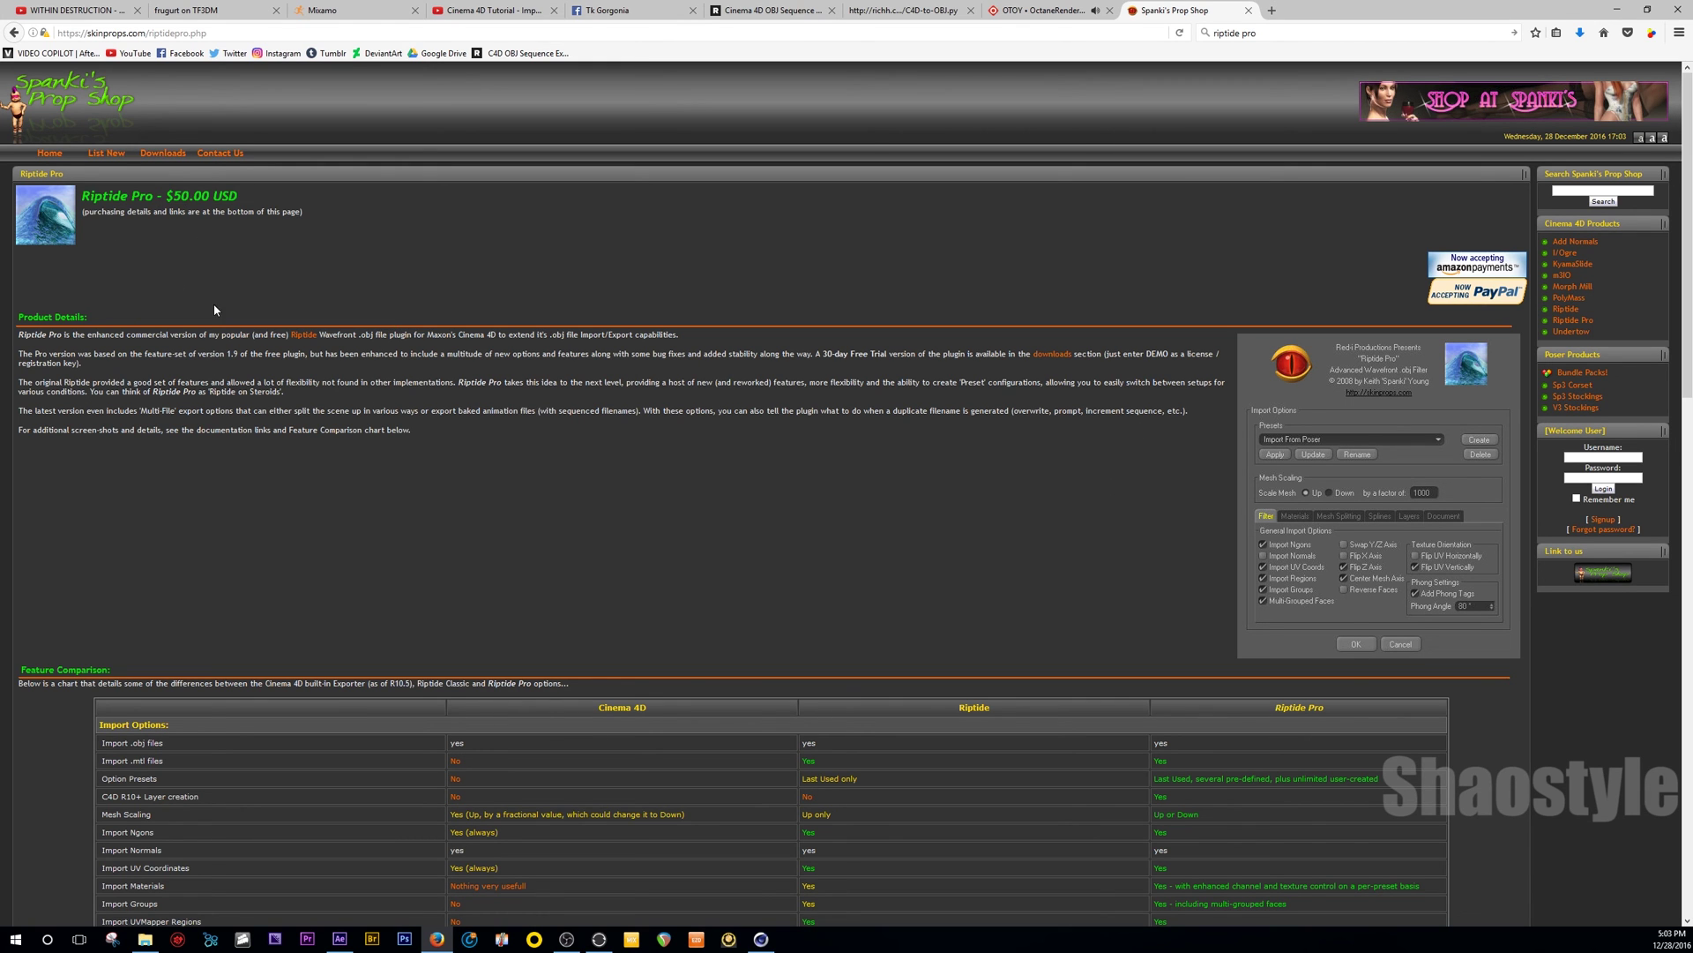
Scroll the Riptide Pro page to view its feature comparison with Cinema 4D's importer.
scroll(204, 361, "down", 5)
scroll(204, 362, "up", 5)
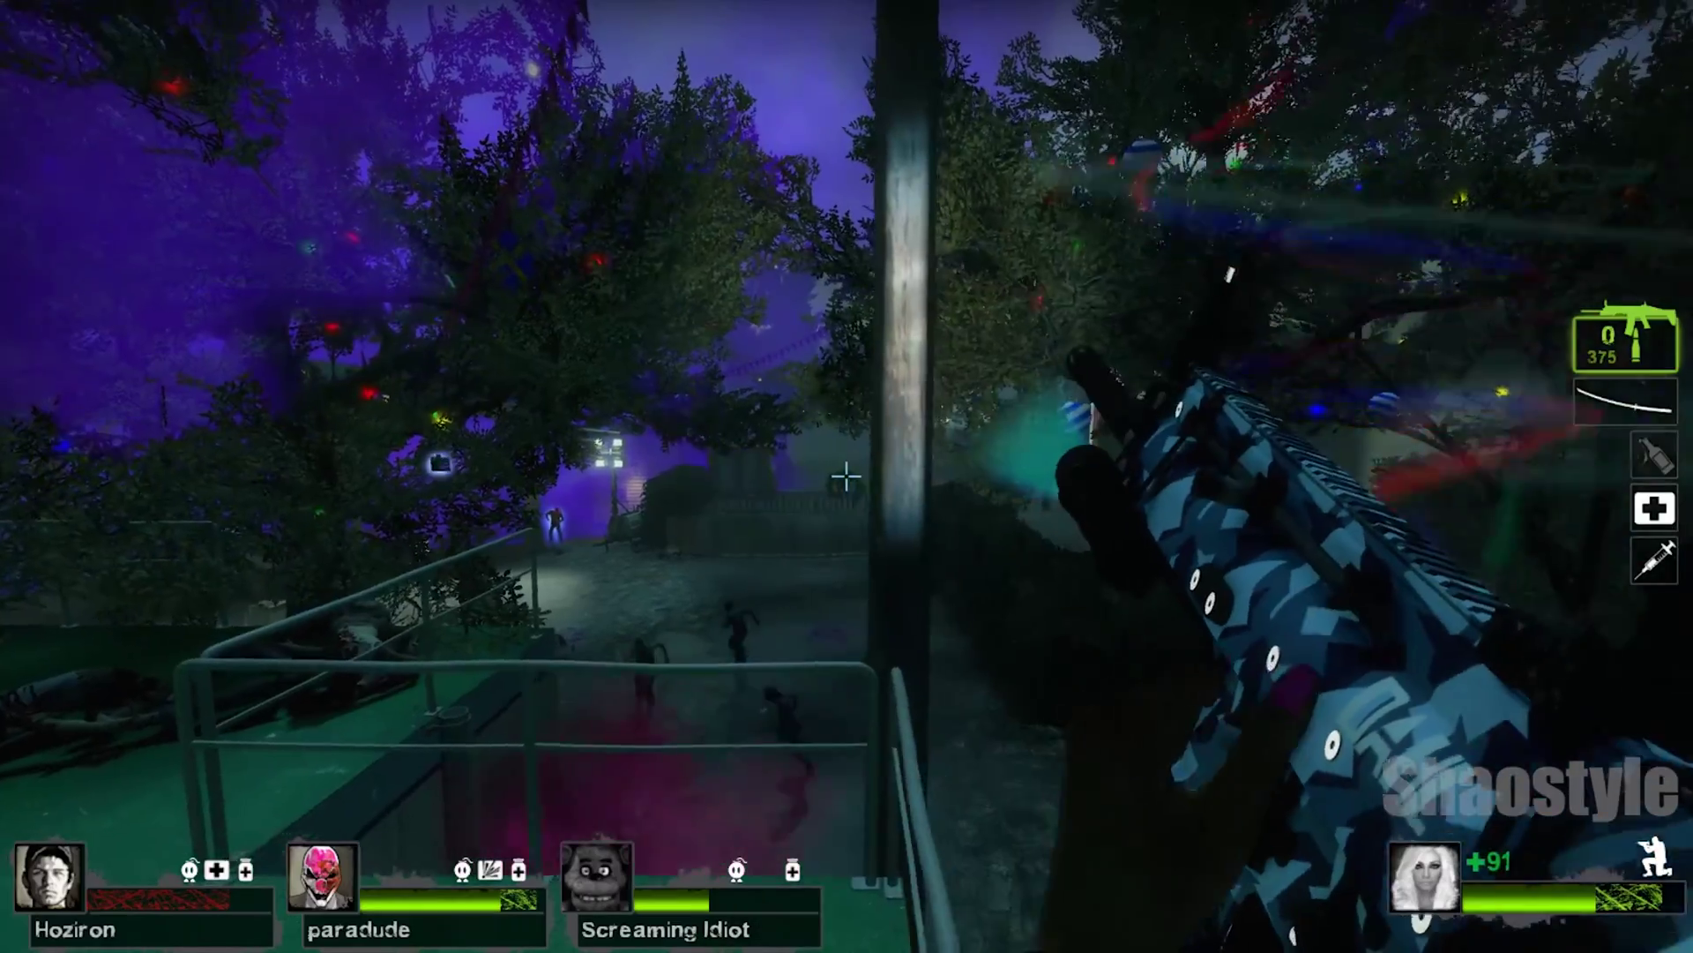
Empty the magazine into the infected below the balcony and around the tree.
left_click(847, 476)
left_click(846, 476)
left_click(847, 476)
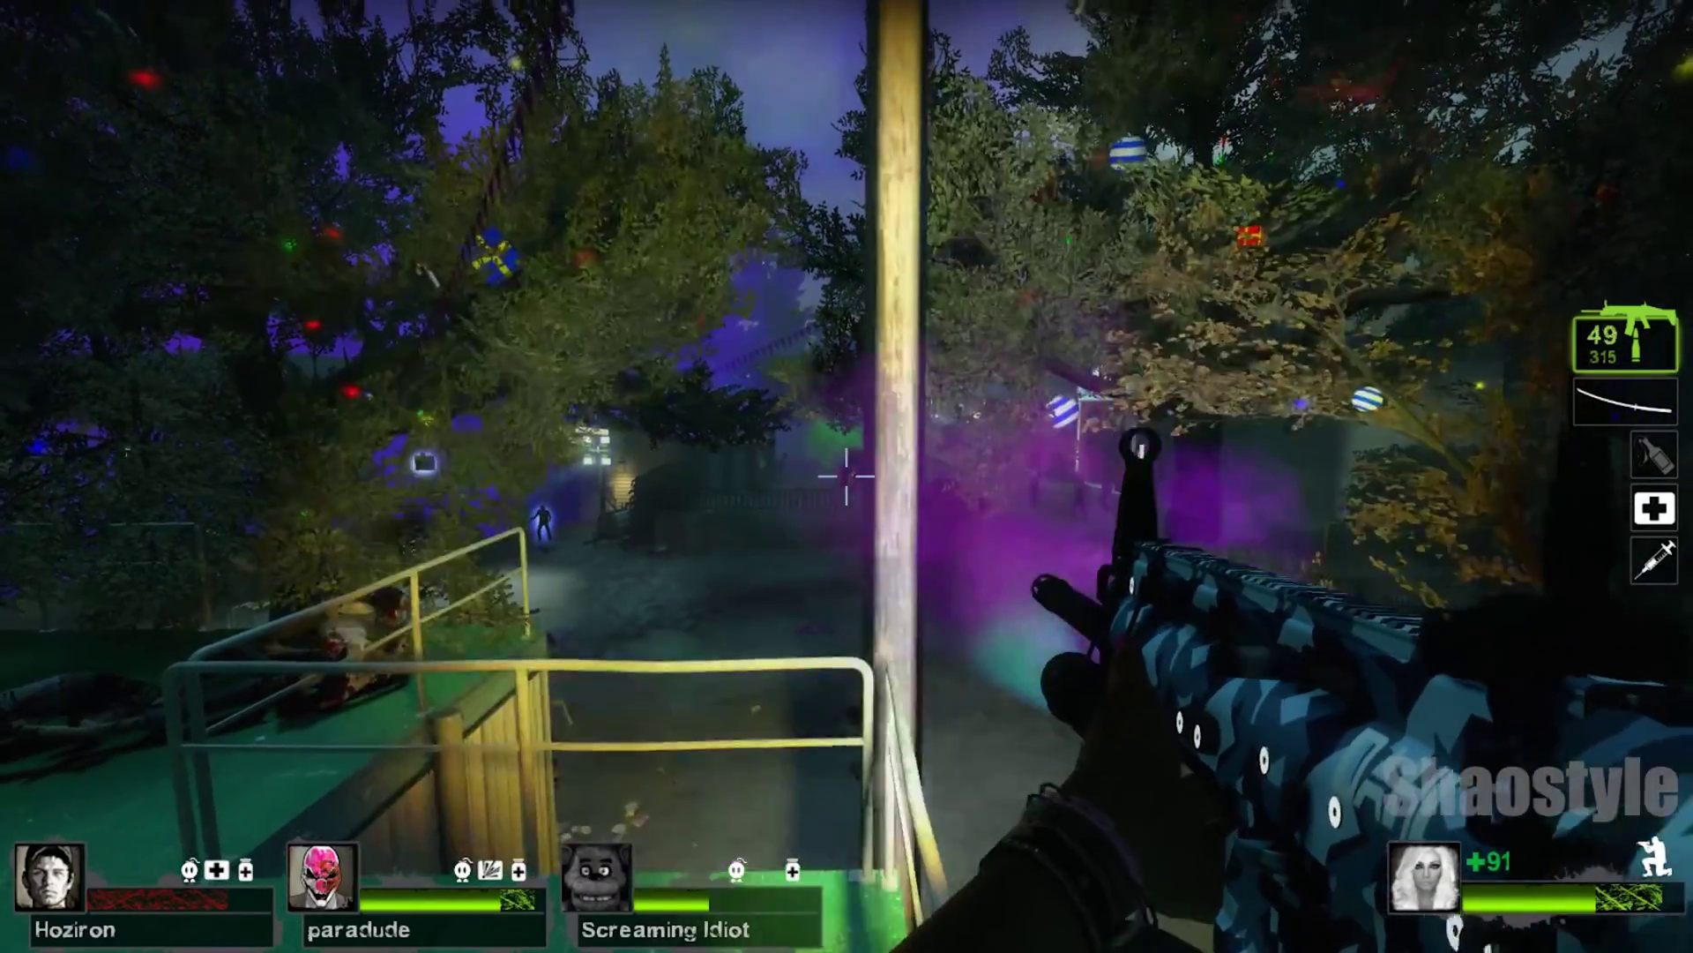
left_click(847, 477)
left_click(846, 477)
left_click(847, 476)
left_click(847, 476)
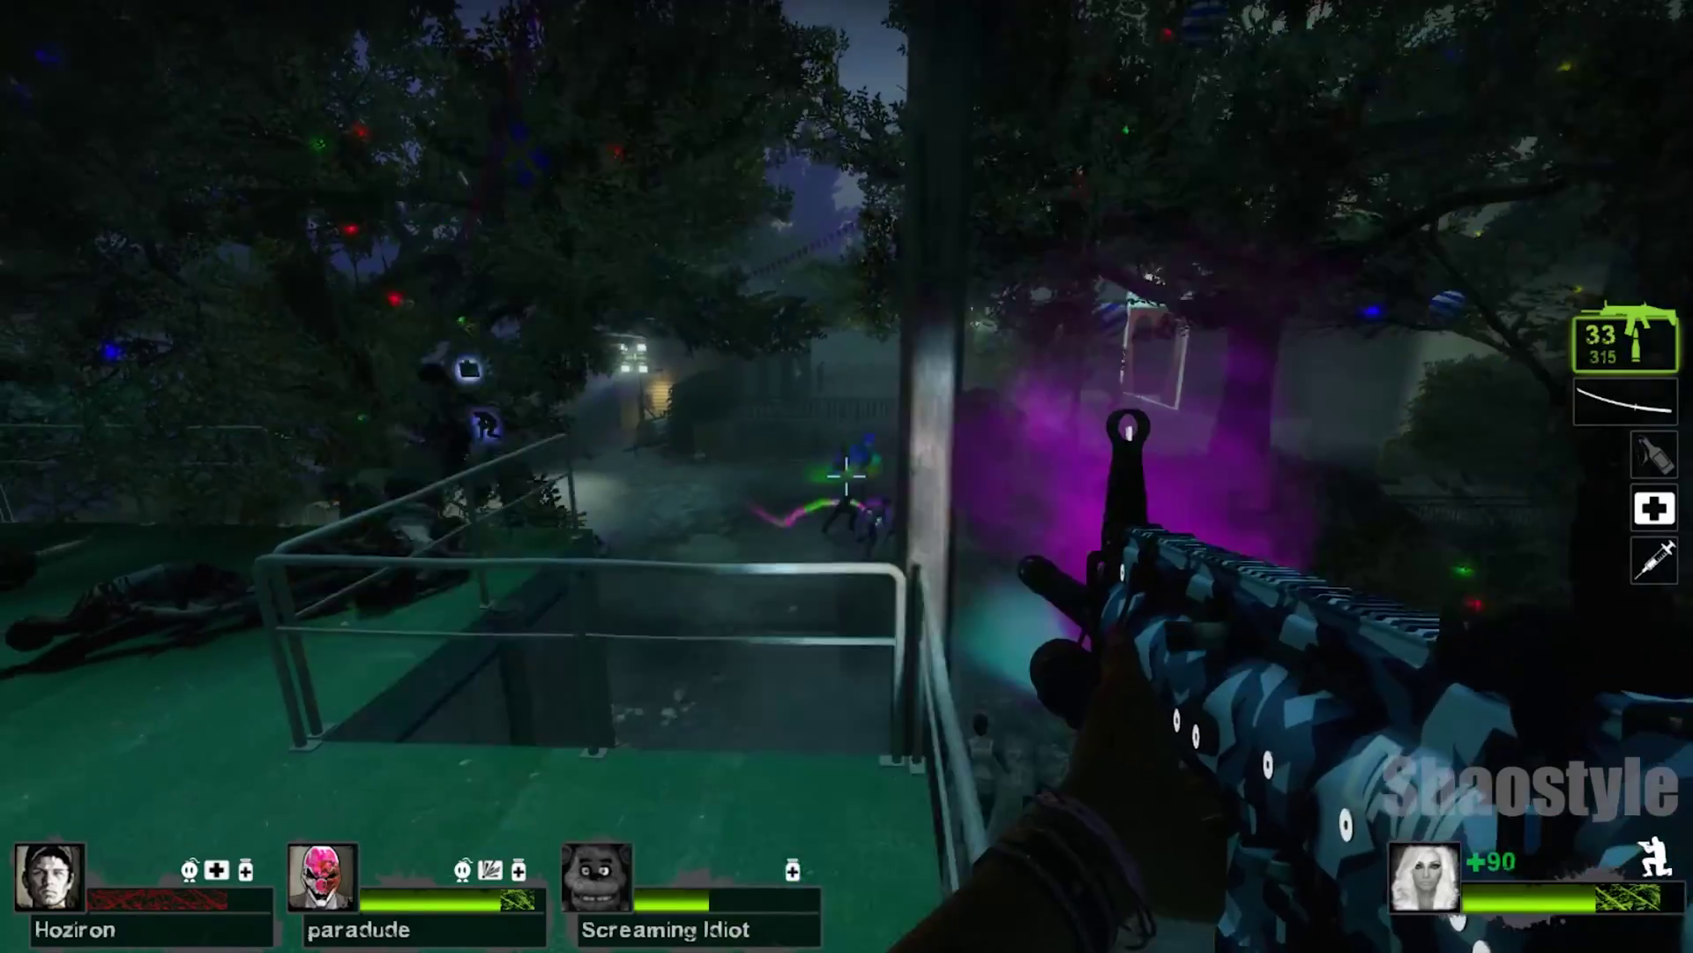
left_click(847, 476)
left_click(846, 476)
left_click(847, 476)
left_click(846, 476)
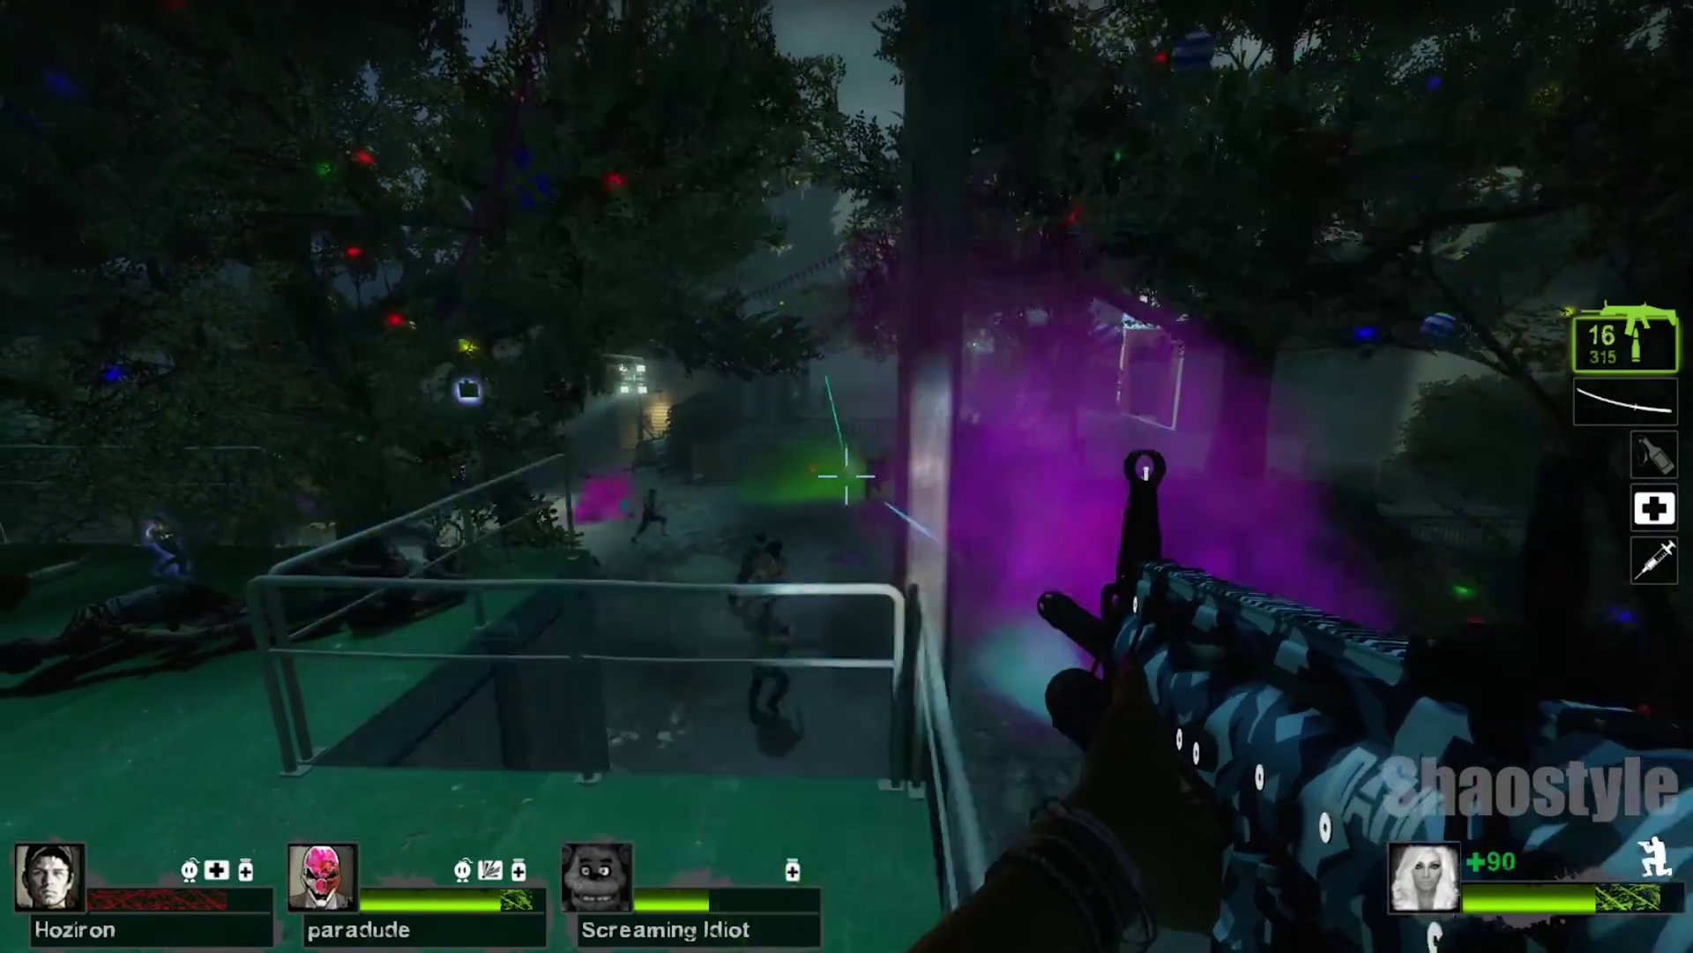
left_click(847, 476)
left_click(847, 477)
left_click(847, 476)
left_click(846, 476)
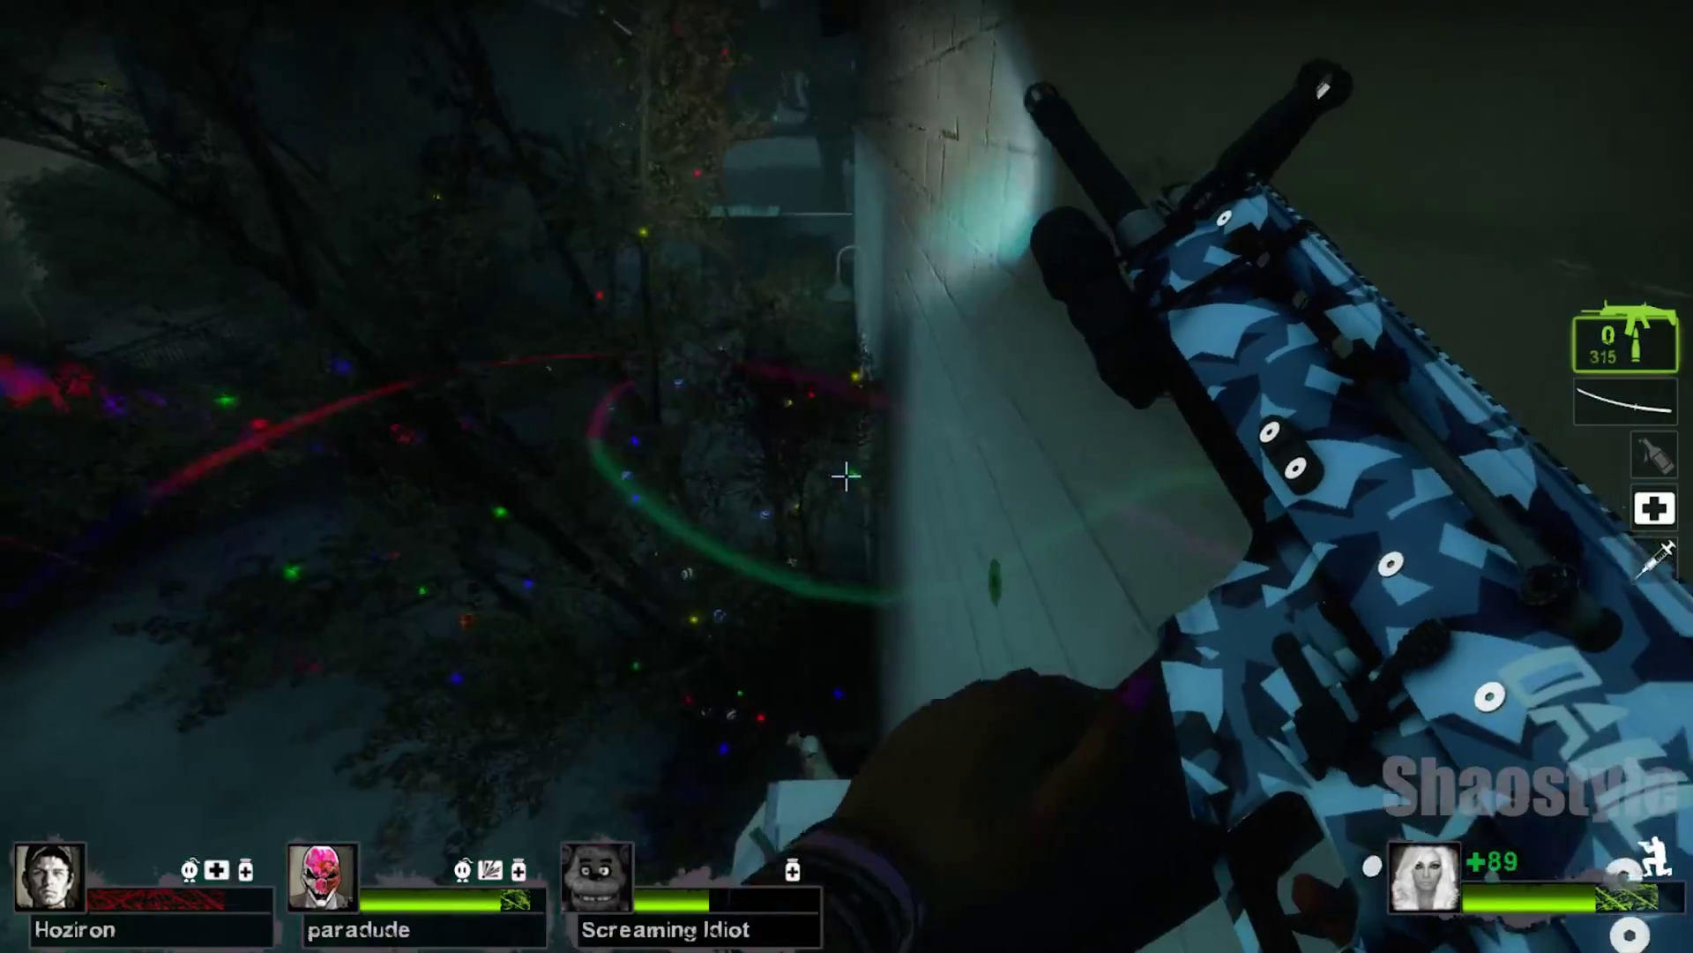
Move down from the balcony and fire bursts into the foliage along the railing.
key("w")
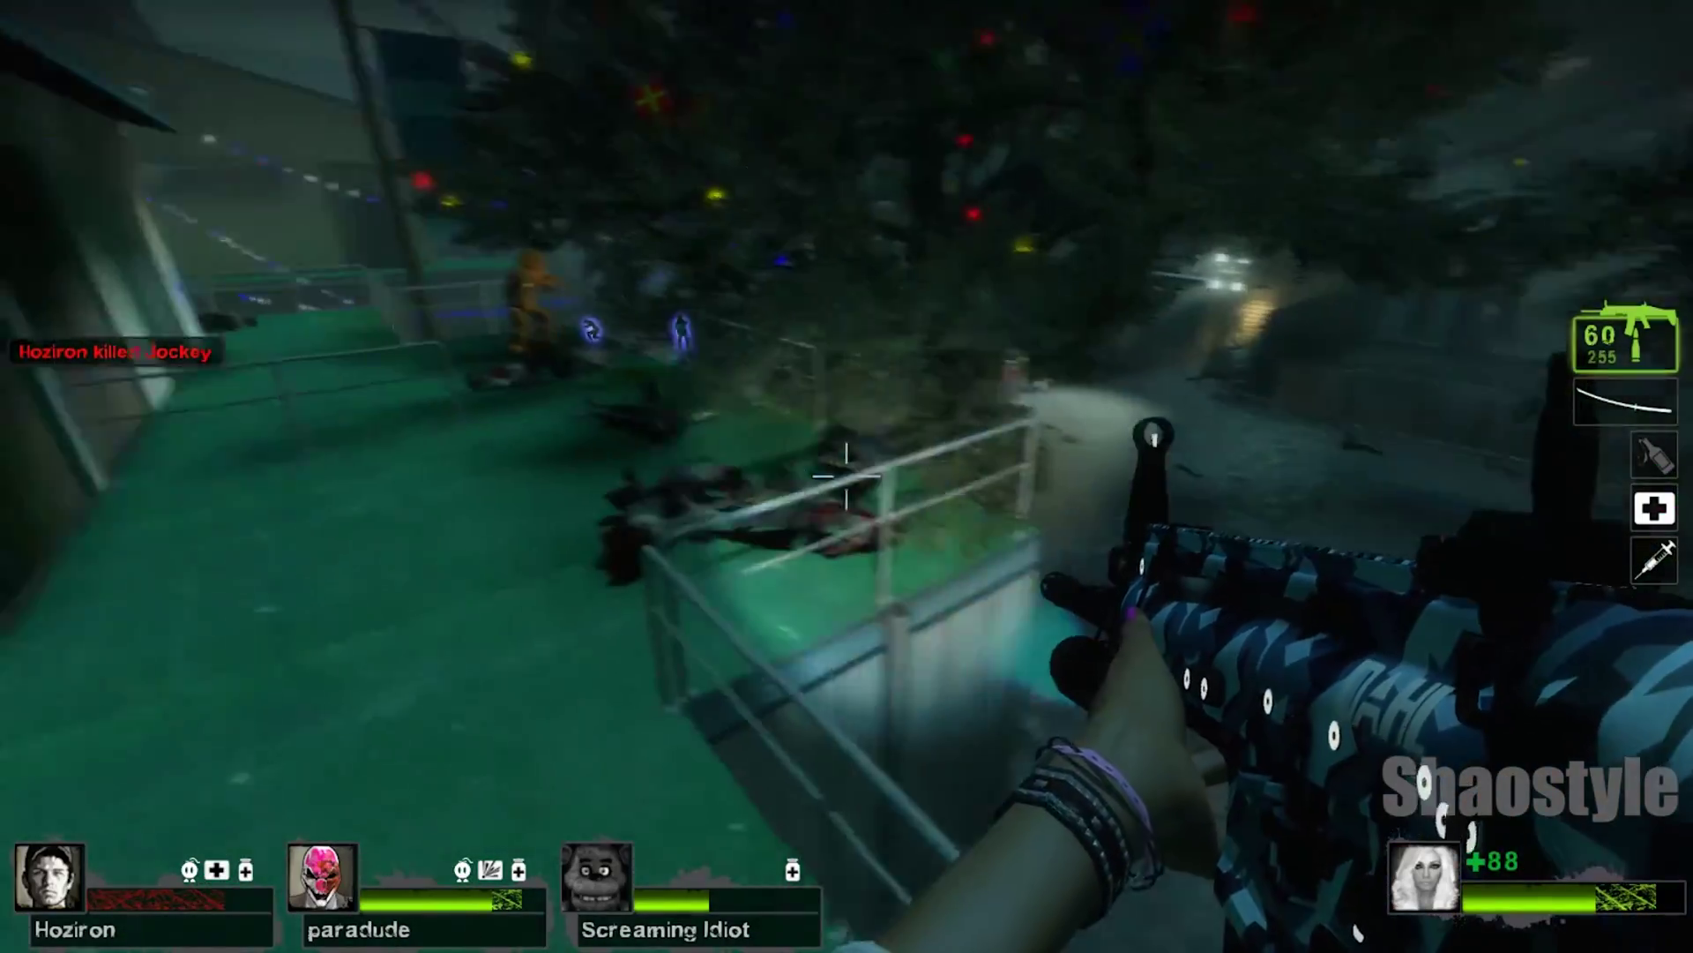
left_click(847, 476)
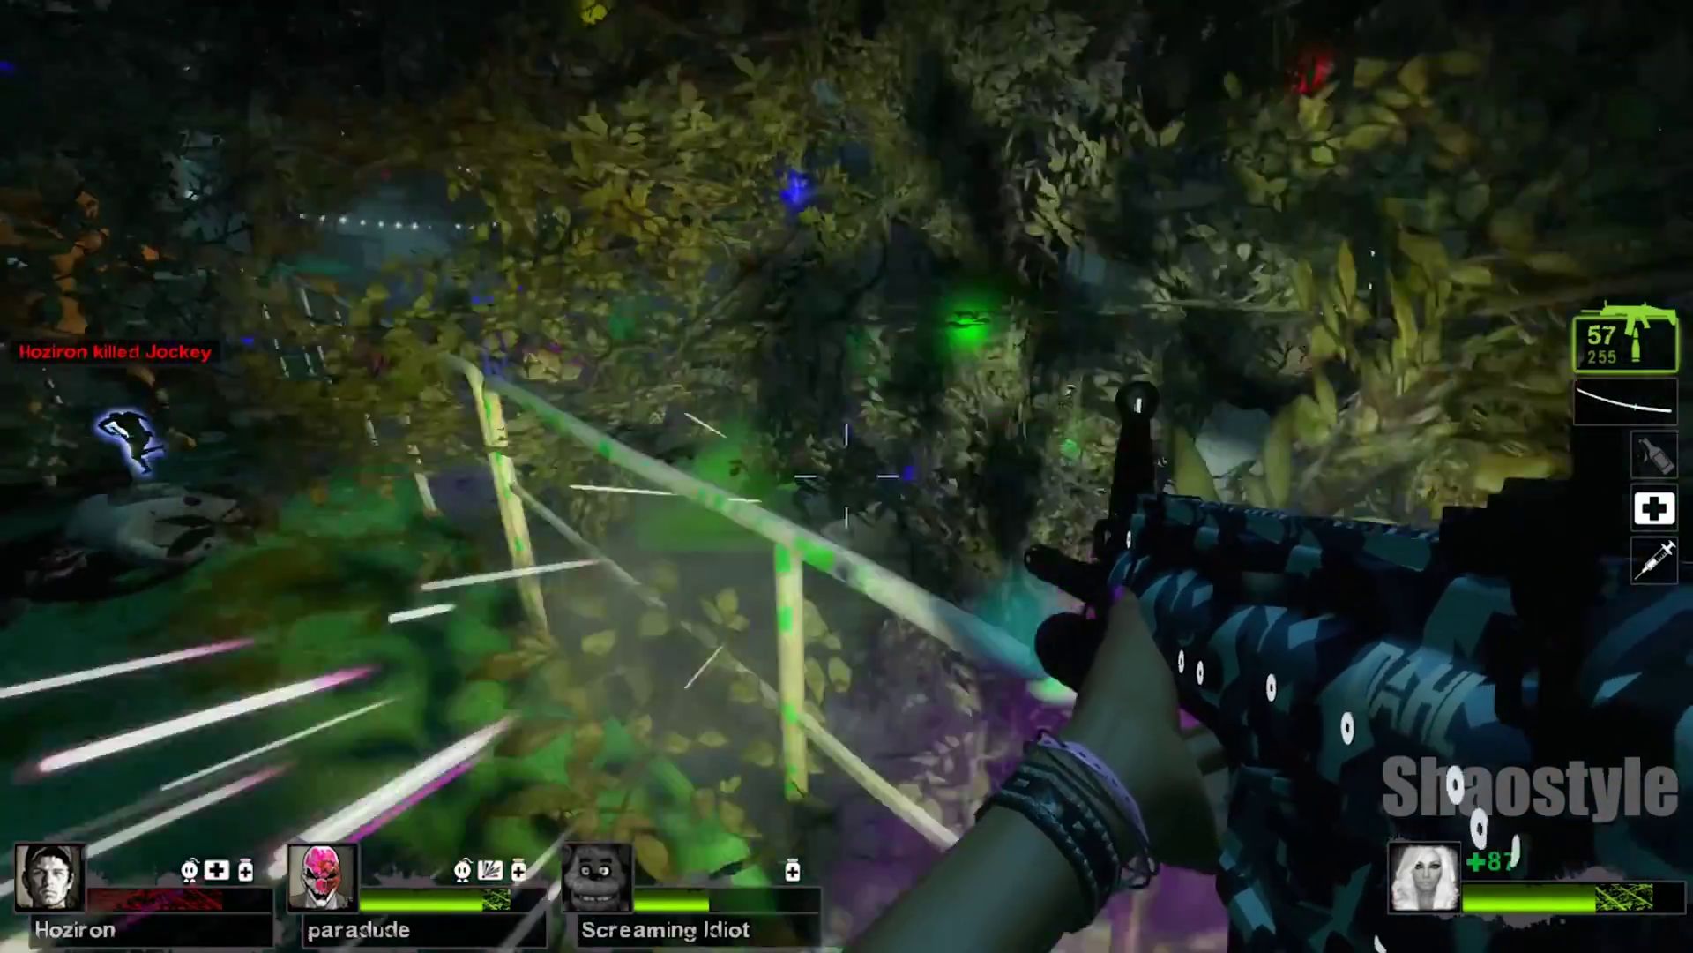
left_click(847, 476)
left_click(847, 477)
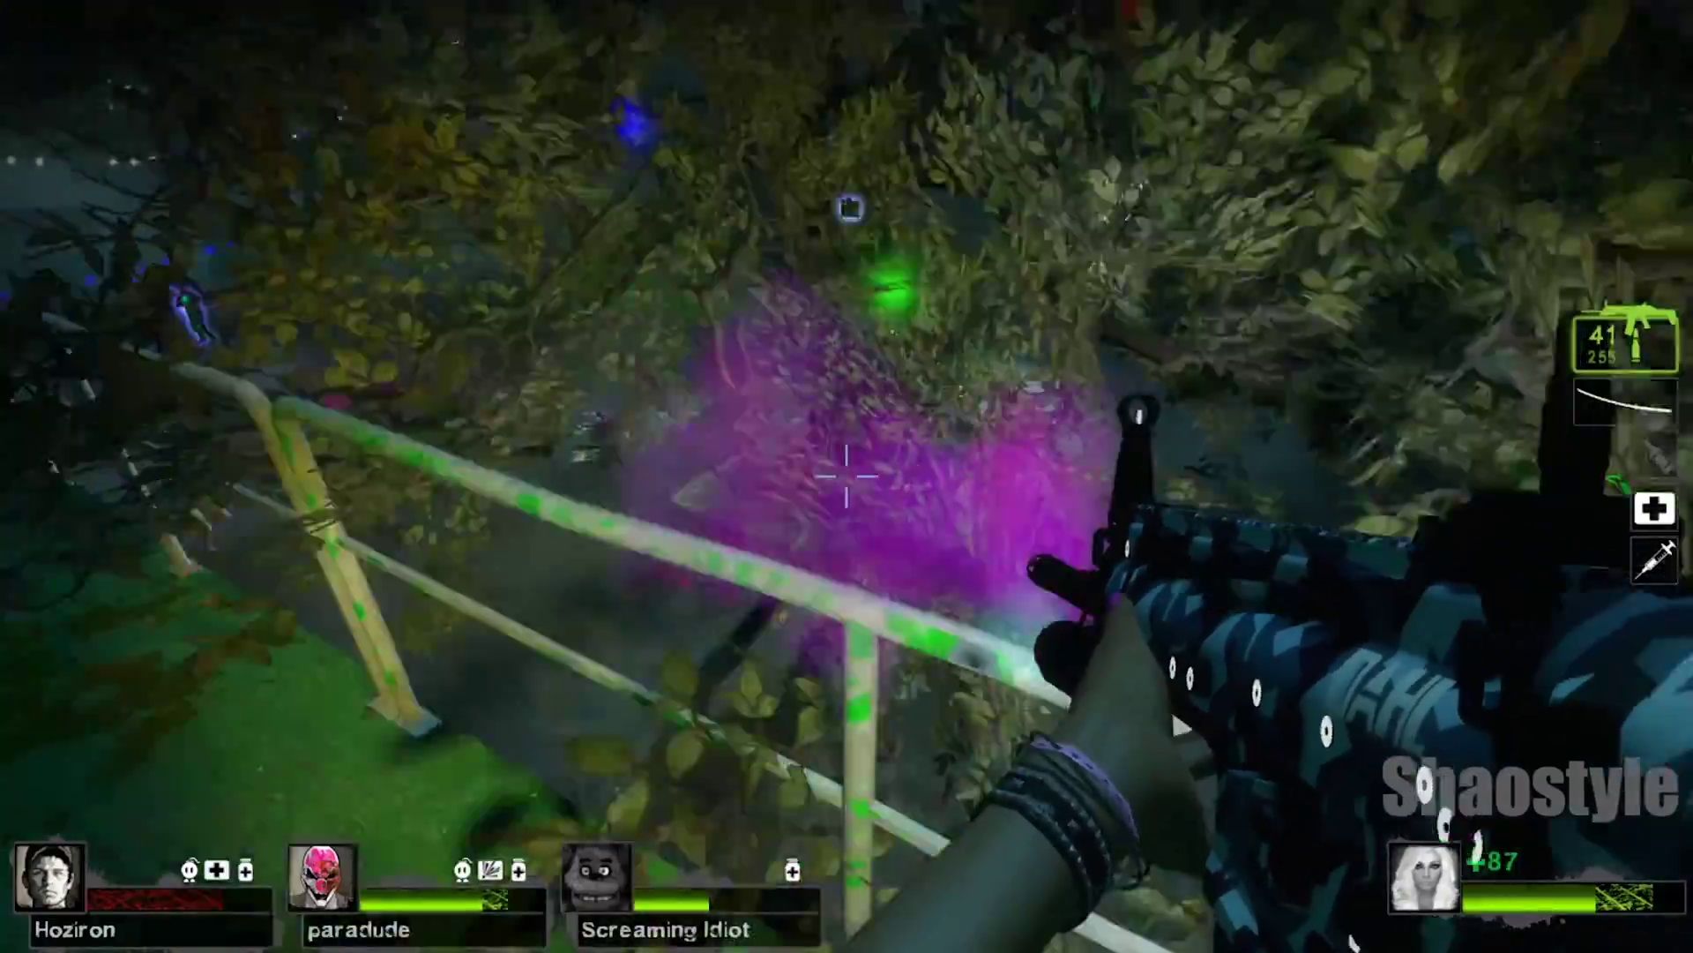
left_click(847, 476)
left_click(846, 477)
left_click(847, 476)
left_click(847, 476)
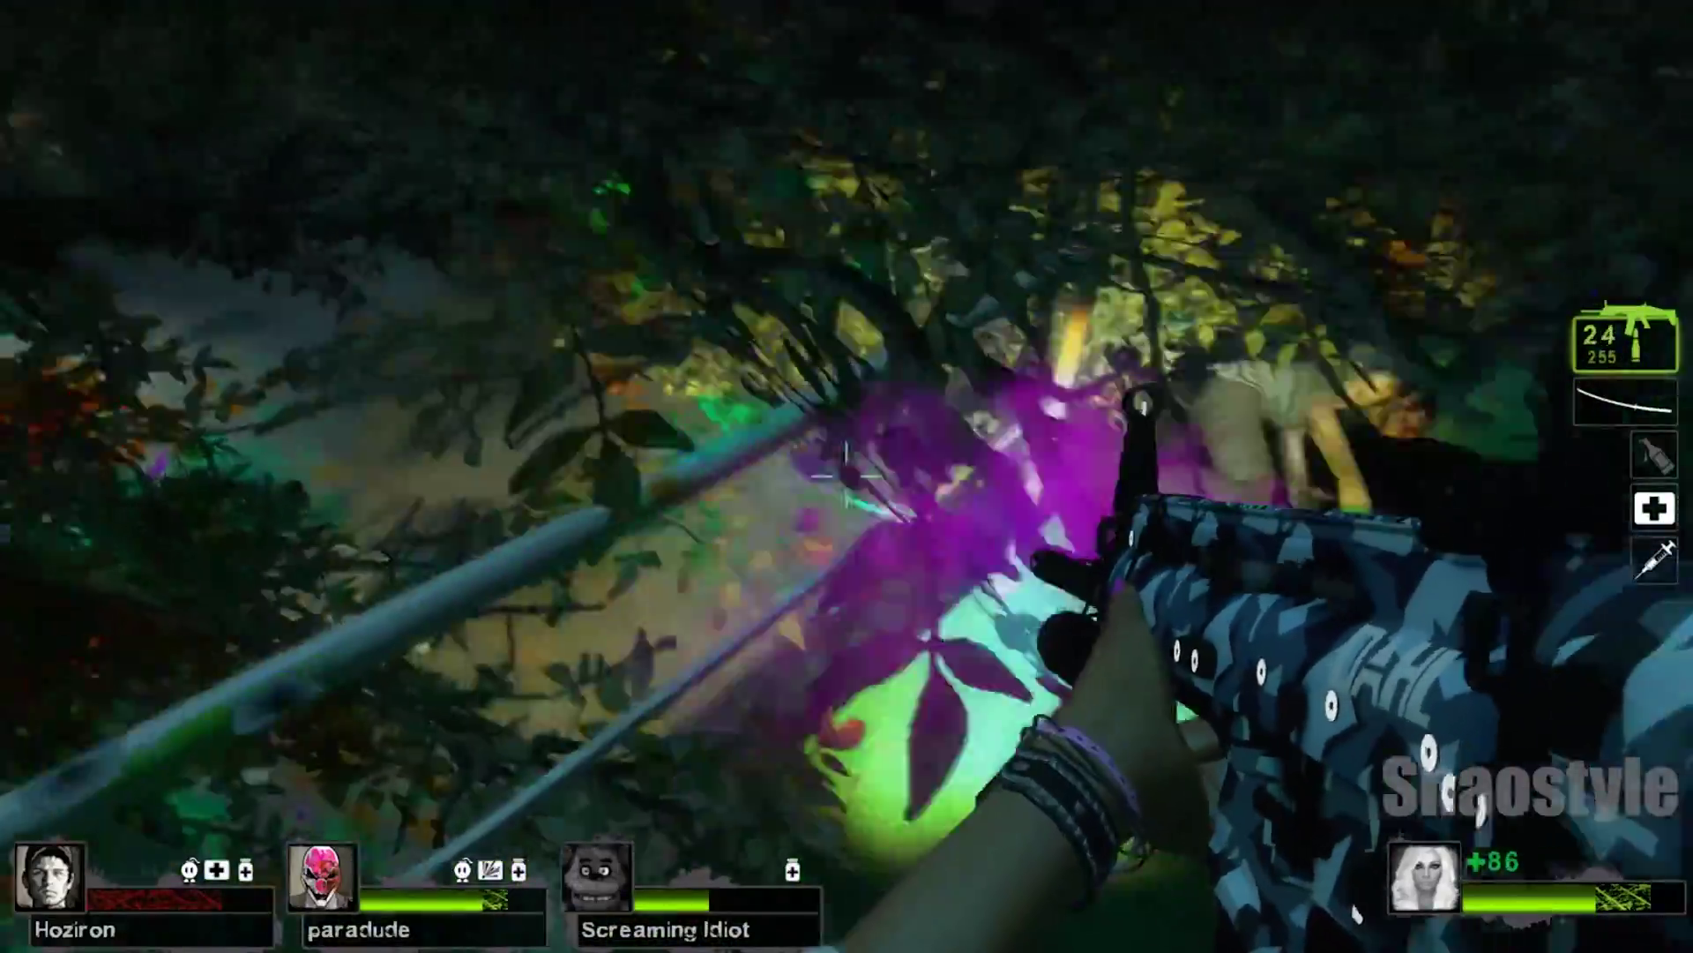
left_click(847, 476)
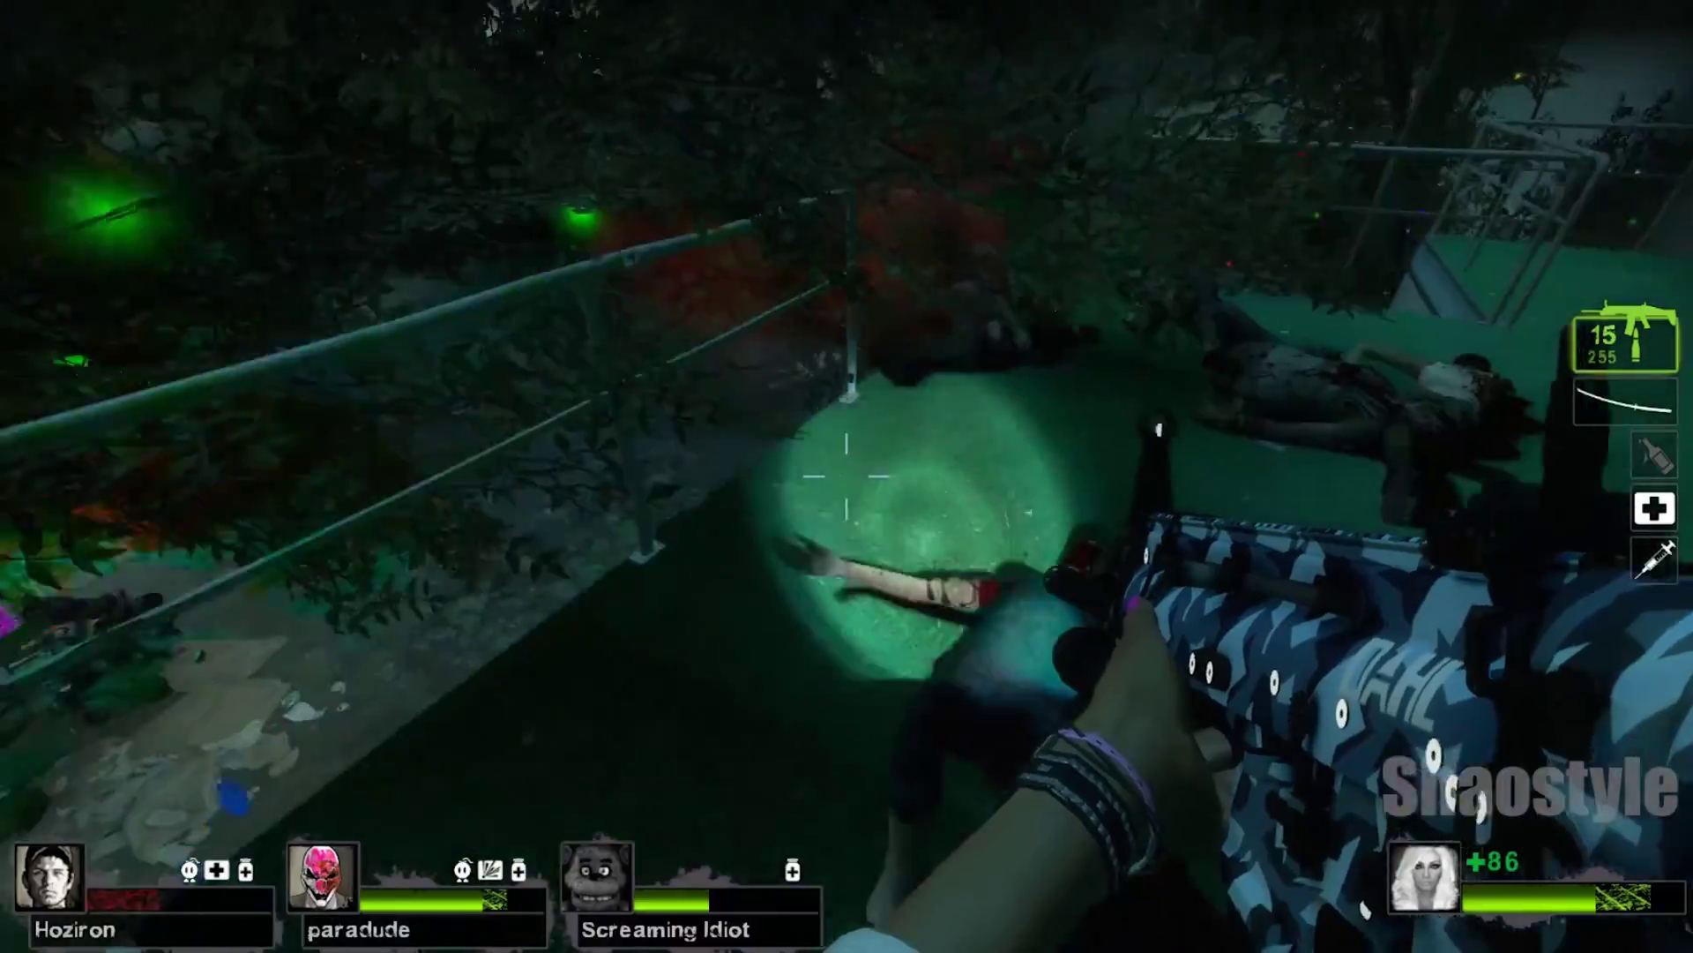
Reload the rifle and finish off the zombies hiding in the foliage.
key("r")
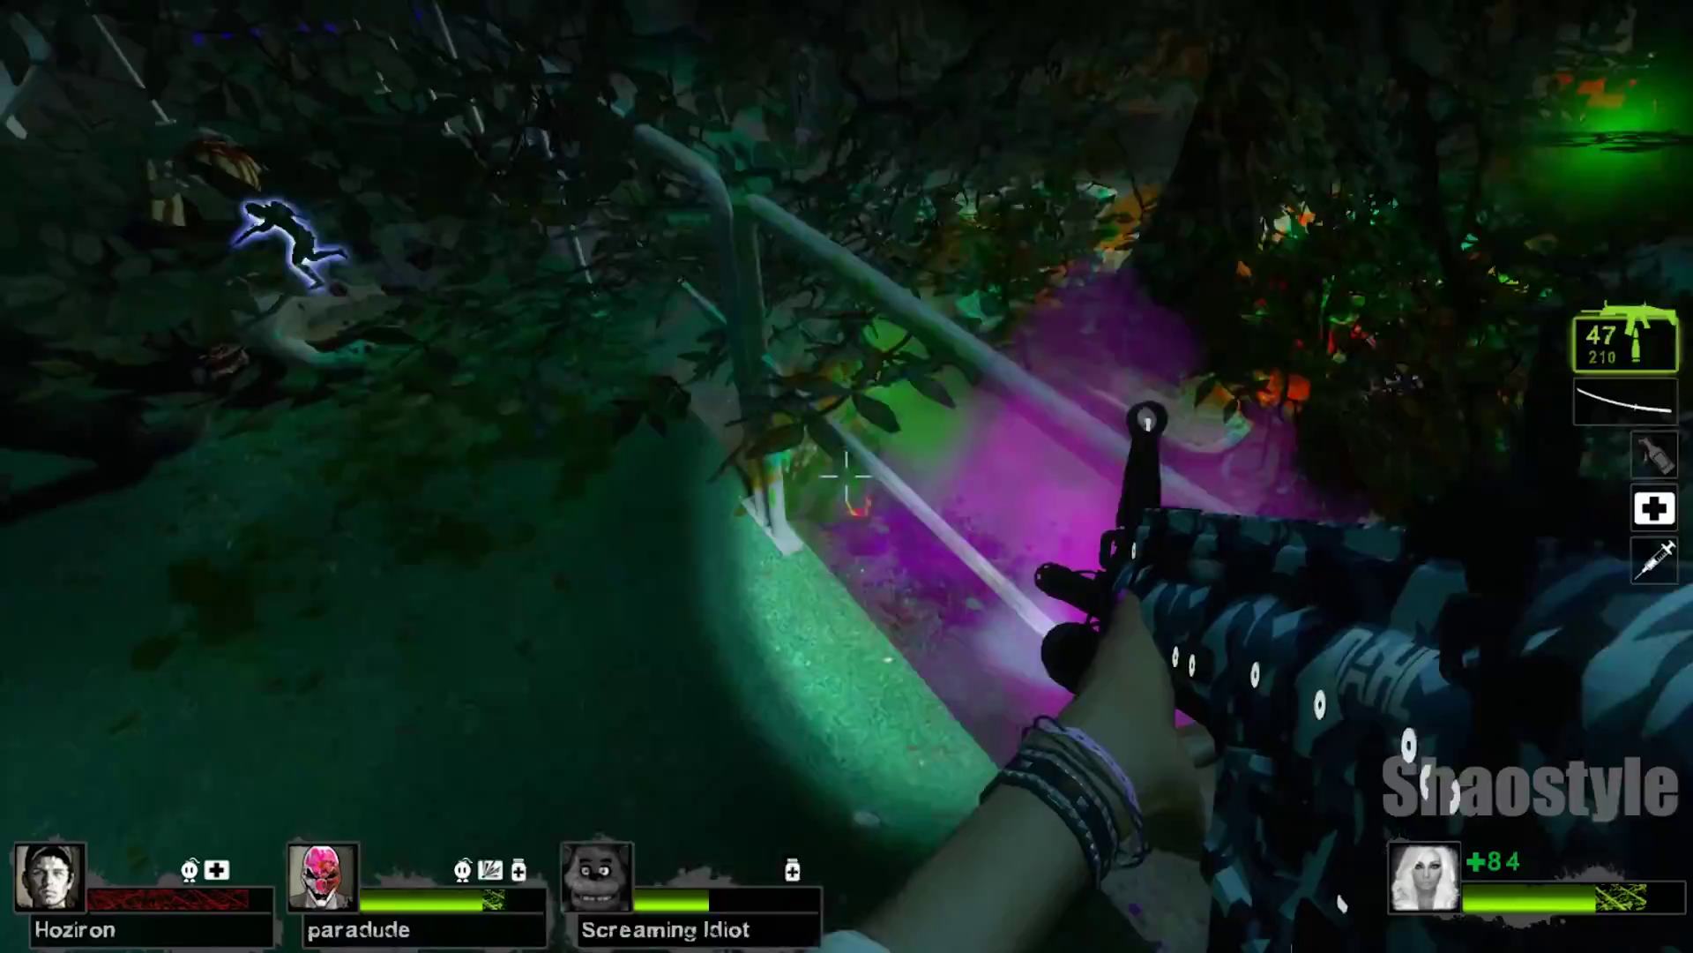
left_click(847, 476)
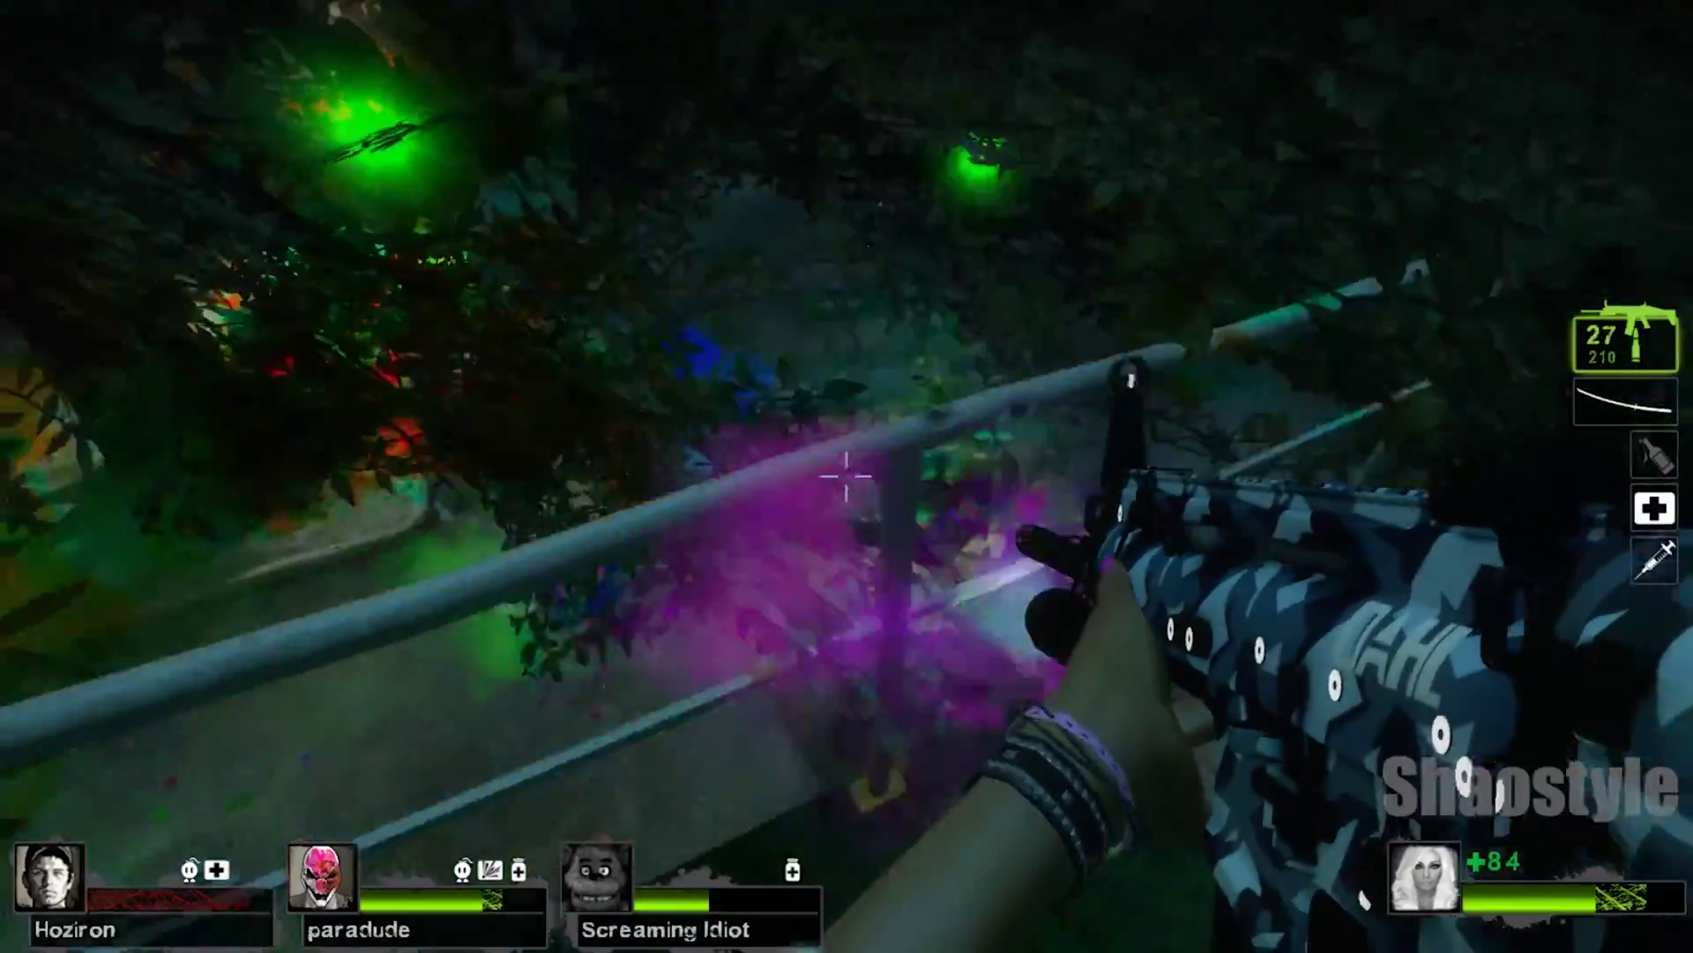
left_click(846, 476)
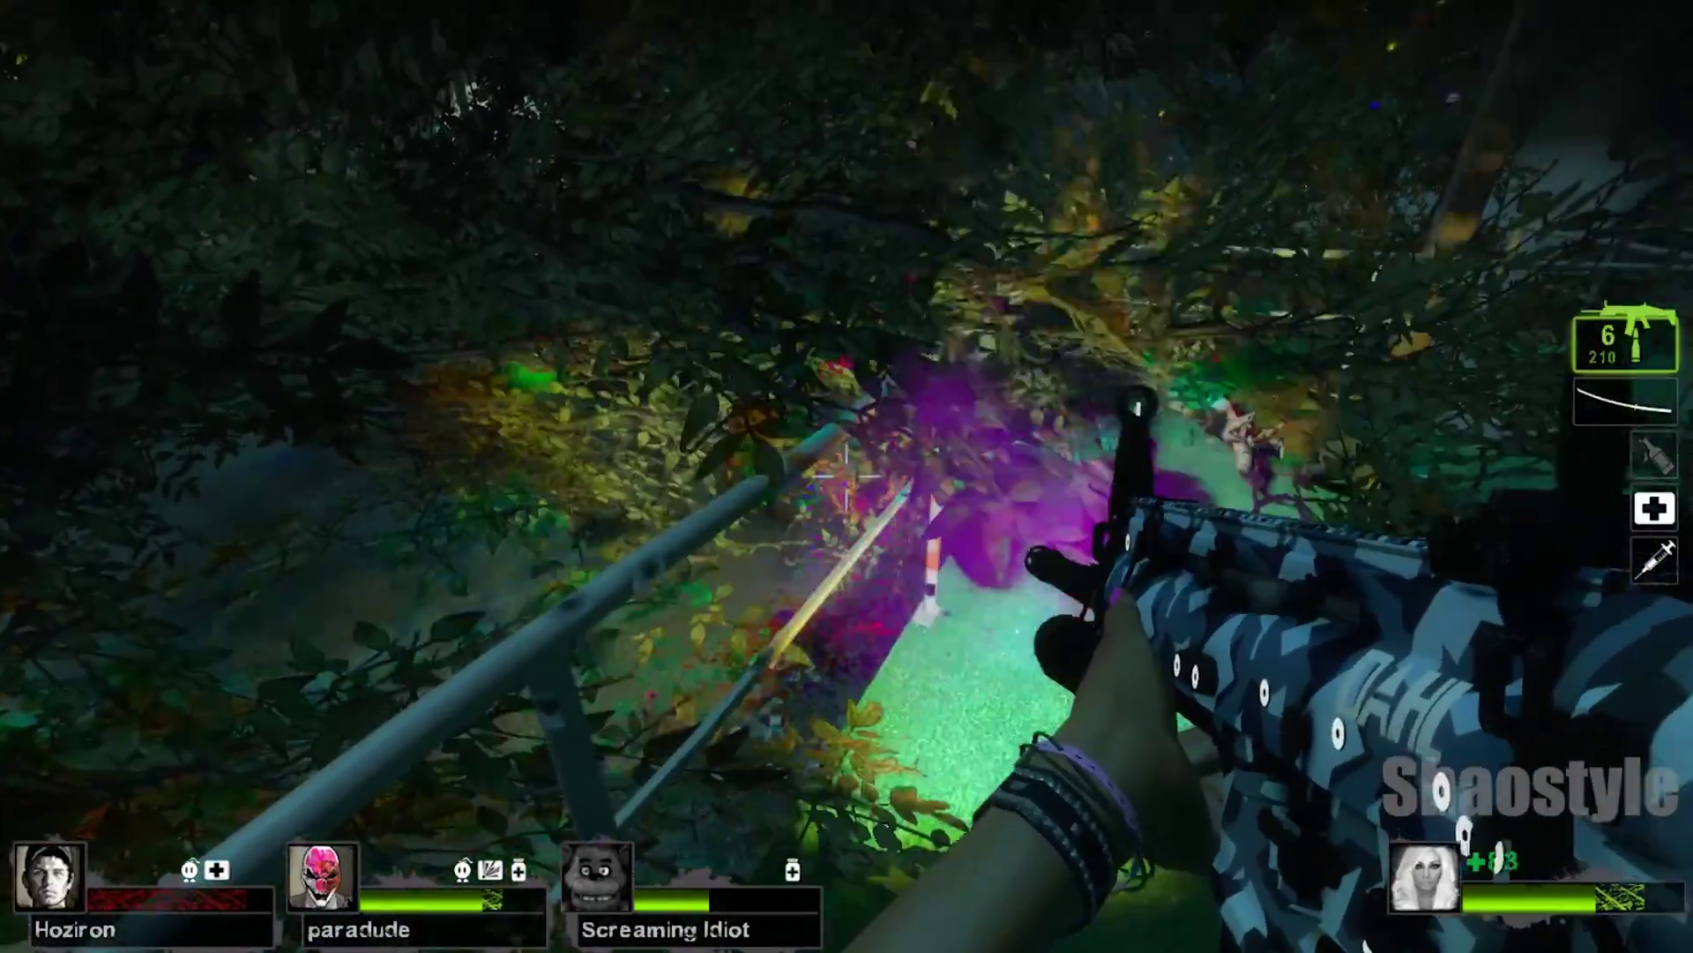
left_click(847, 476)
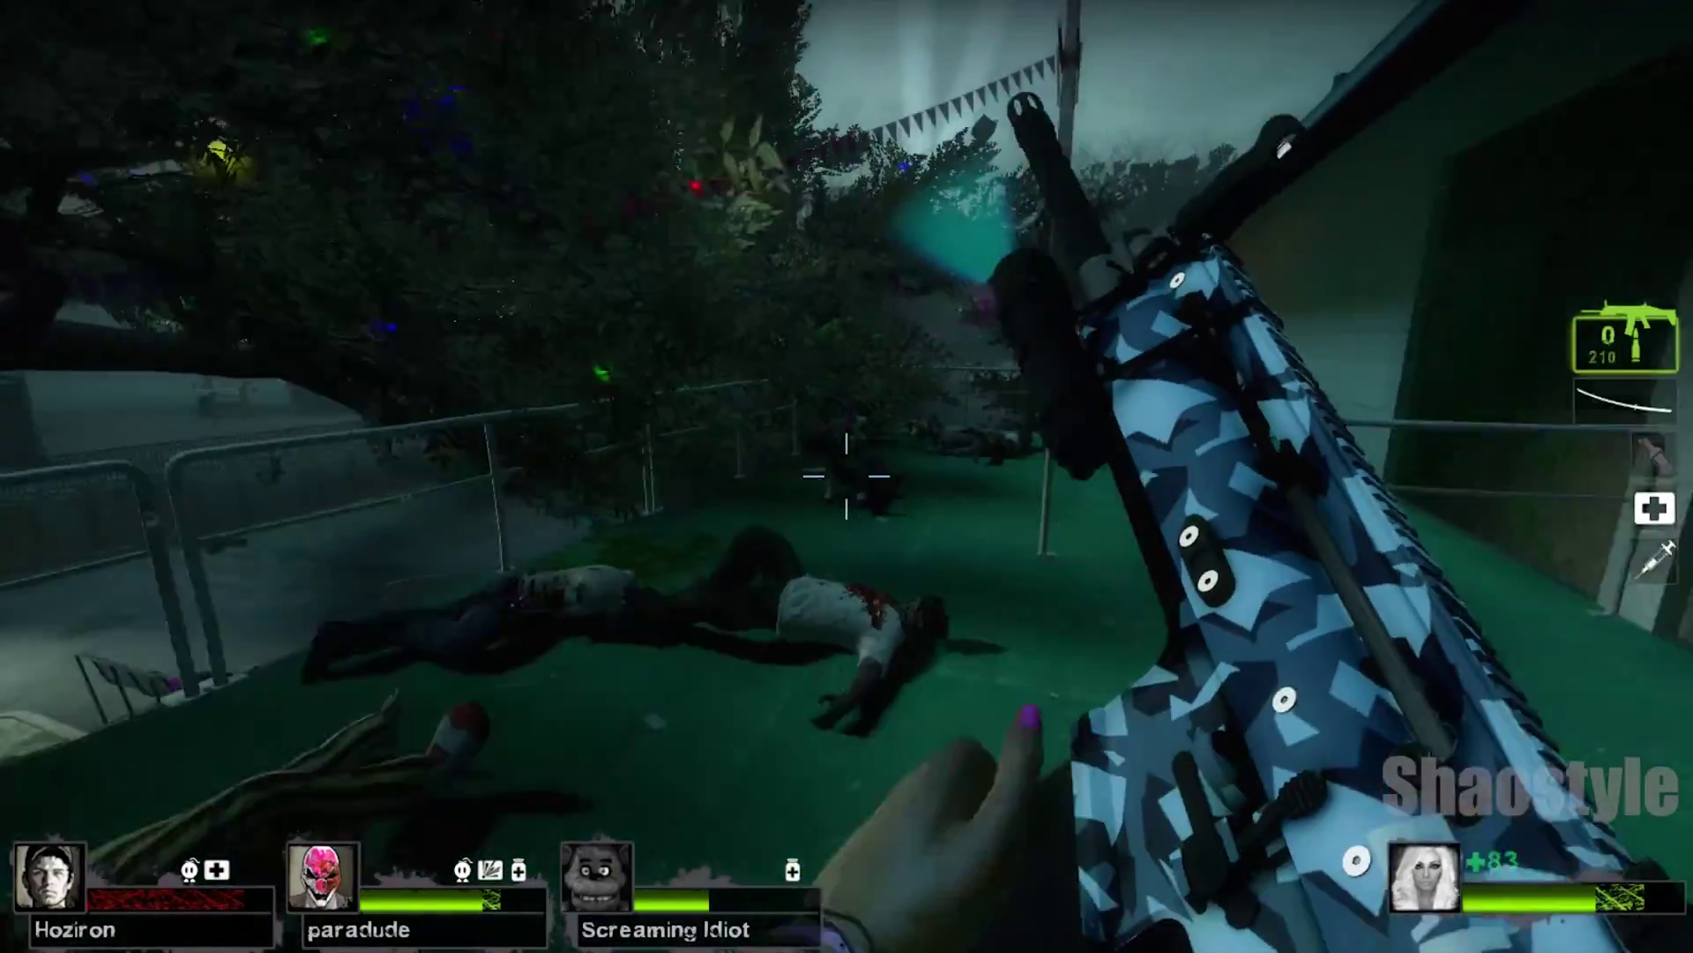